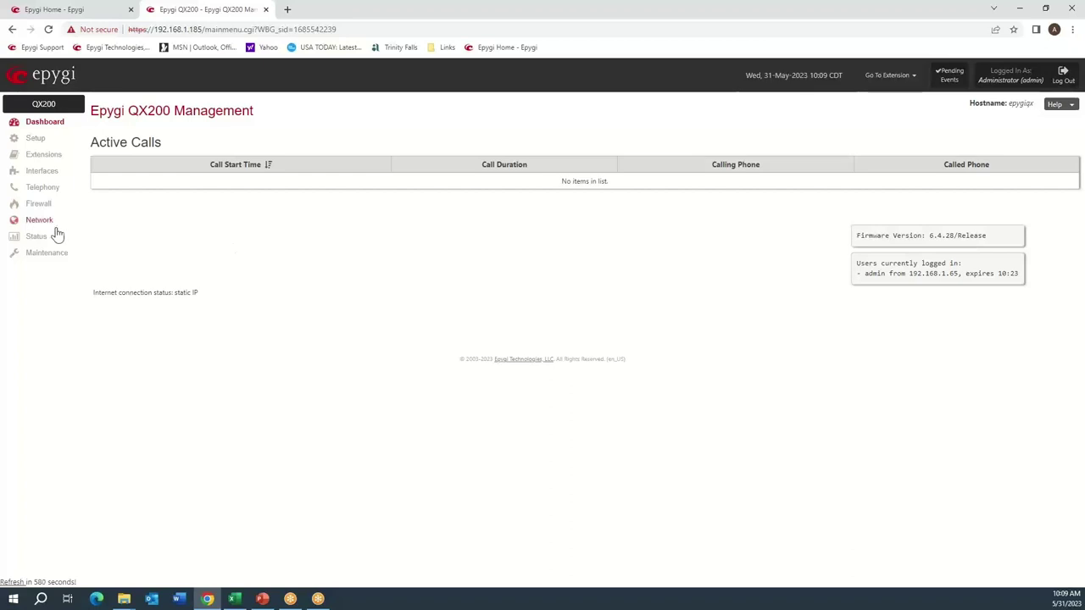
Show Network status and highlight the LAN 172.30.0.1 and WAN 192.168.1.185 addresses.
{"action": "left_click", "coordinate": [36, 238]}
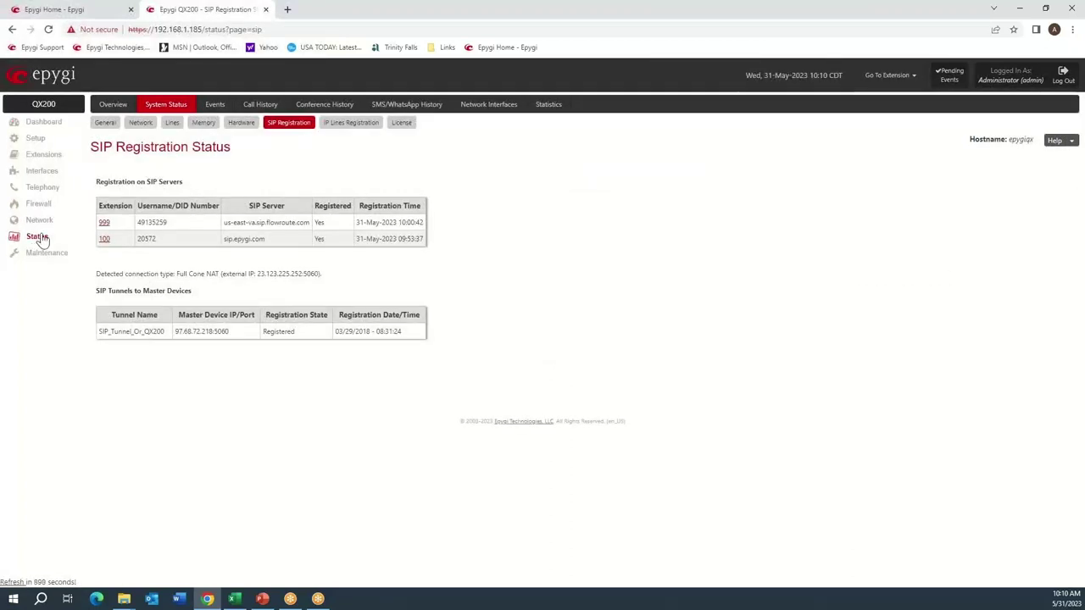
{"action": "left_click", "coordinate": [142, 125]}
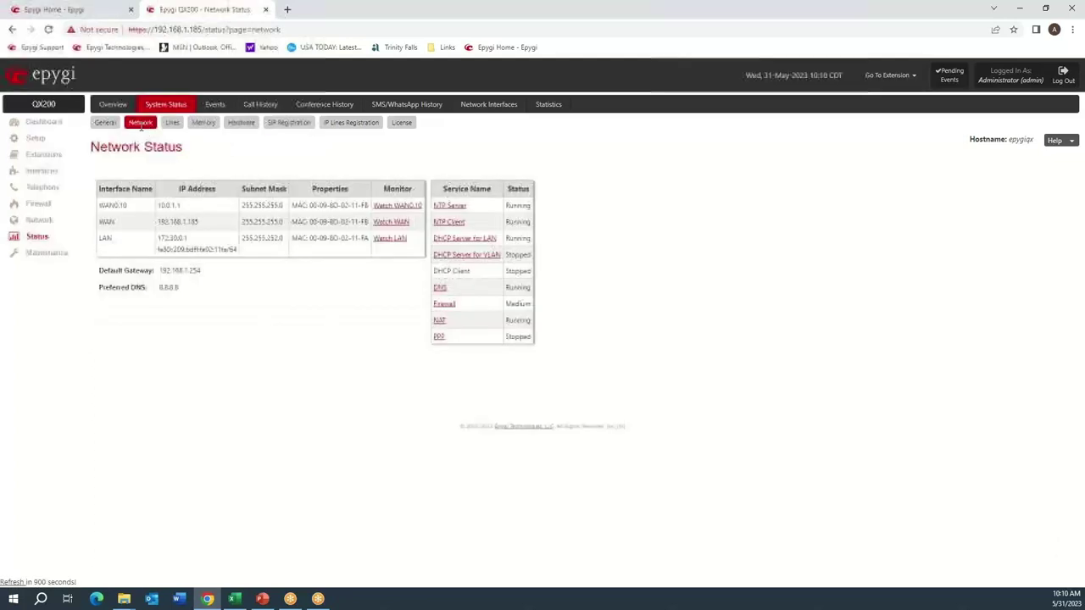
{"action": "double_click", "coordinate": [163, 239]}
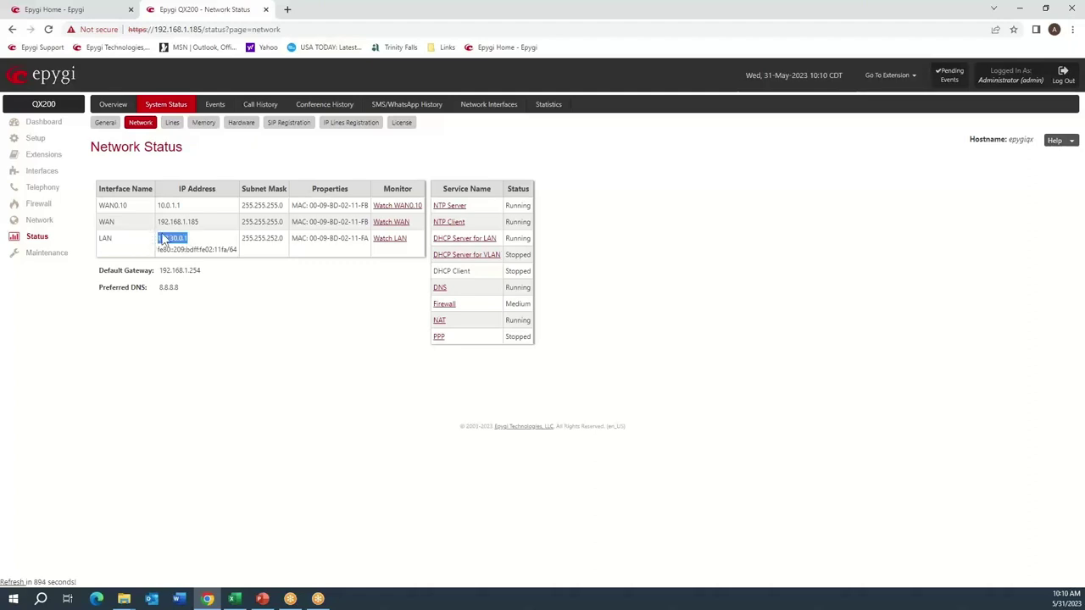
{"action": "left_click_drag", "start_coordinate": [199, 222], "coordinate": [160, 222]}
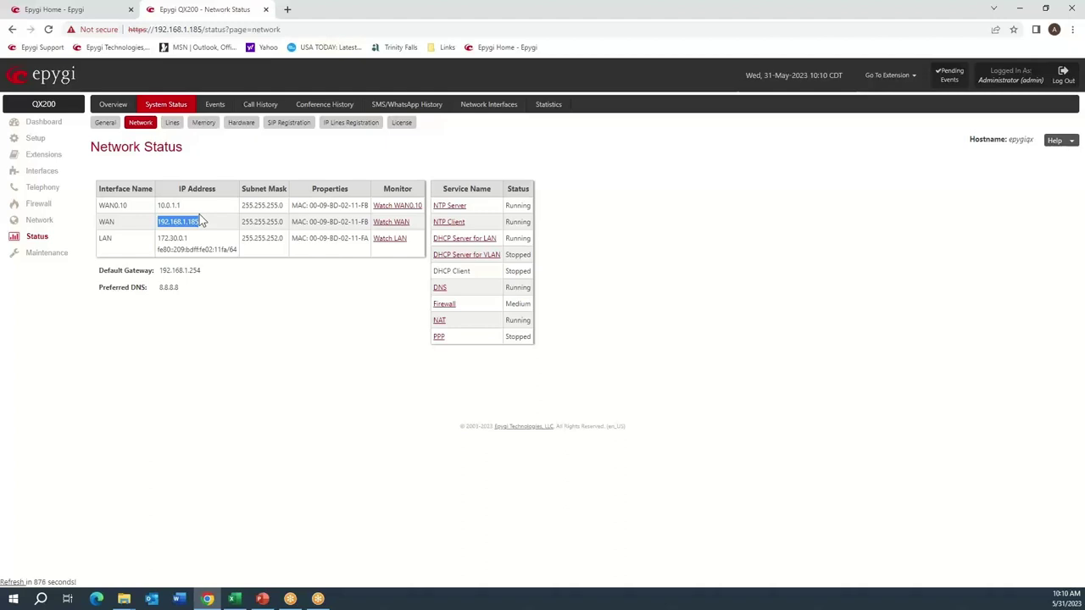
{"action": "left_click_drag", "start_coordinate": [117, 223], "coordinate": [100, 223]}
Go to Telephony > SIP > RTP to see the 20 ms codecs and the 7000–7255 port range.
{"action": "left_click", "coordinate": [39, 189]}
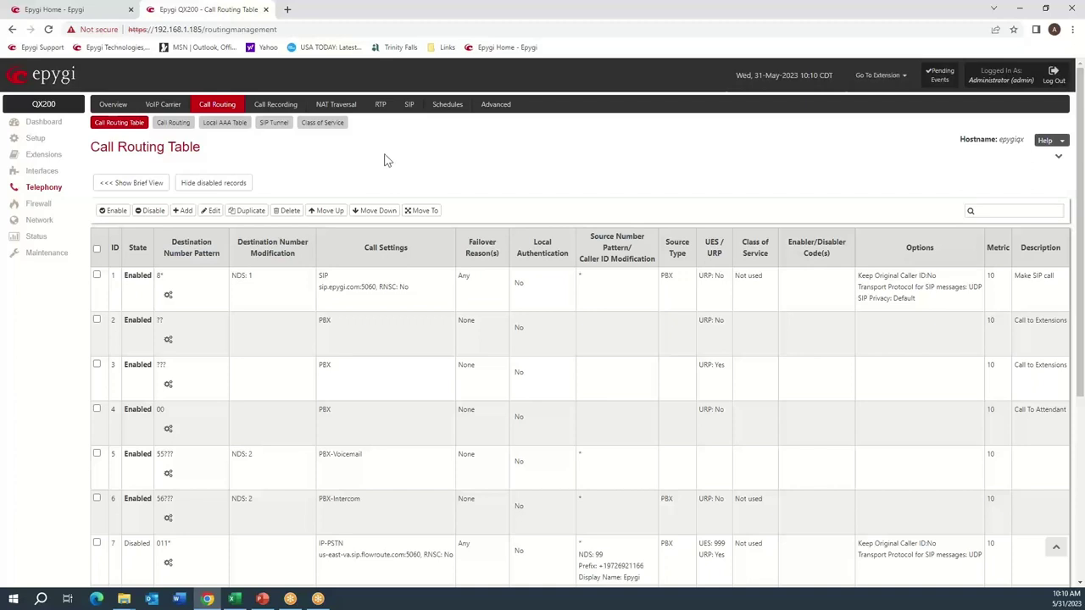
{"action": "left_click", "coordinate": [409, 105]}
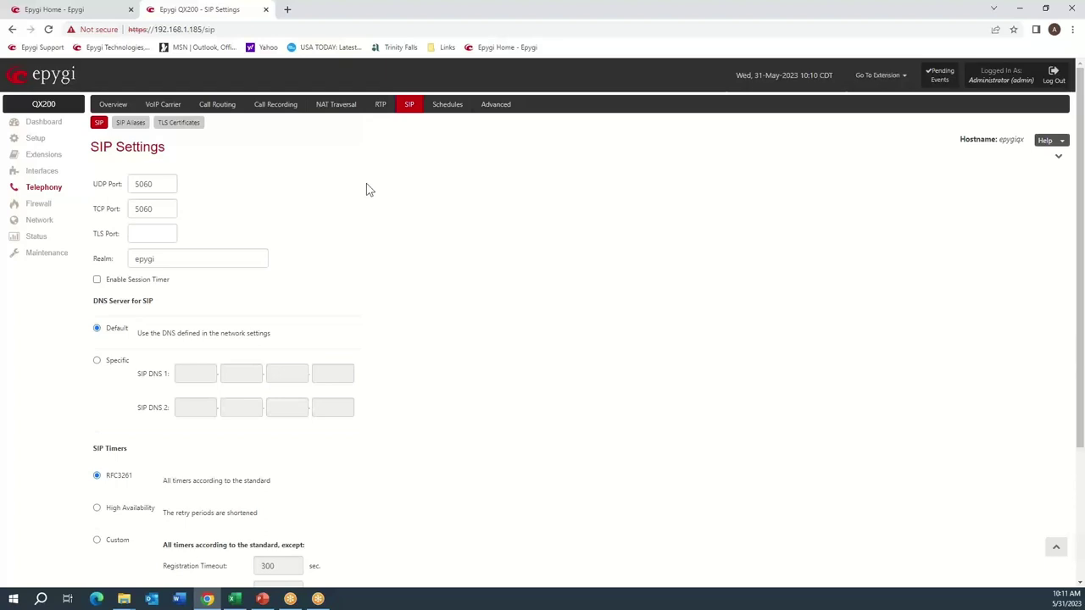
{"action": "left_click", "coordinate": [381, 108]}
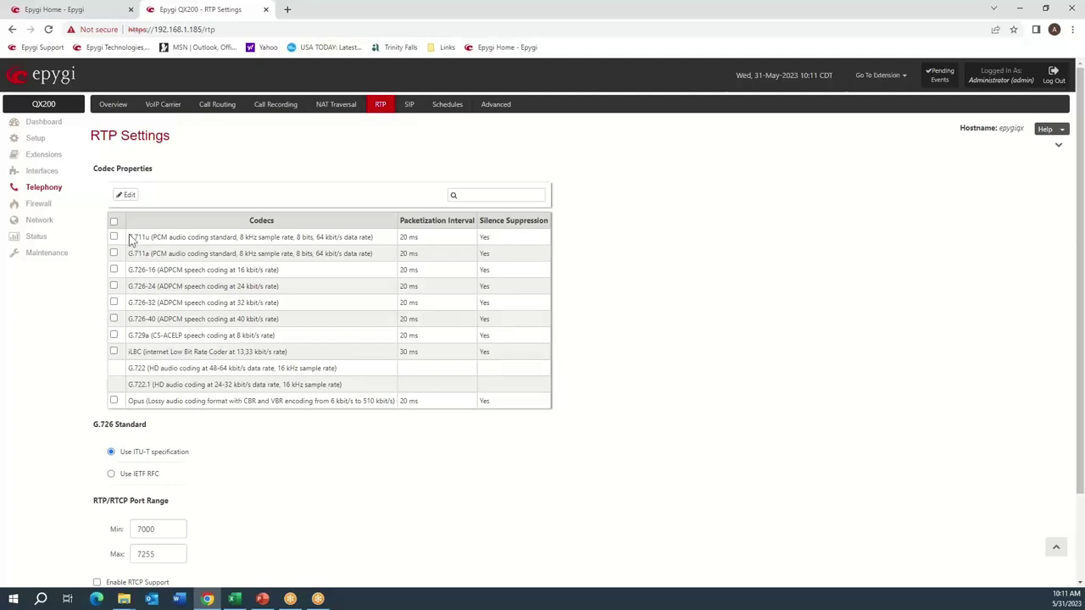
{"action": "left_click_drag", "start_coordinate": [127, 238], "coordinate": [155, 238]}
{"action": "left_click_drag", "start_coordinate": [132, 336], "coordinate": [153, 336]}
{"action": "scroll", "coordinate": [271, 438], "scroll_direction": "down", "scroll_amount": 2}
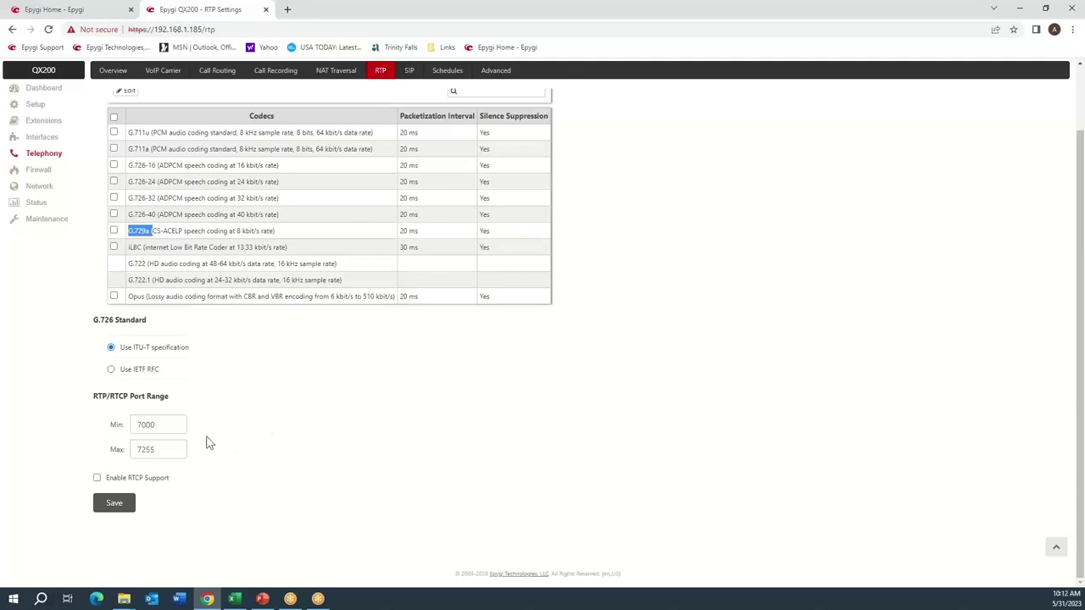
{"action": "left_click_drag", "start_coordinate": [164, 426], "coordinate": [121, 427]}
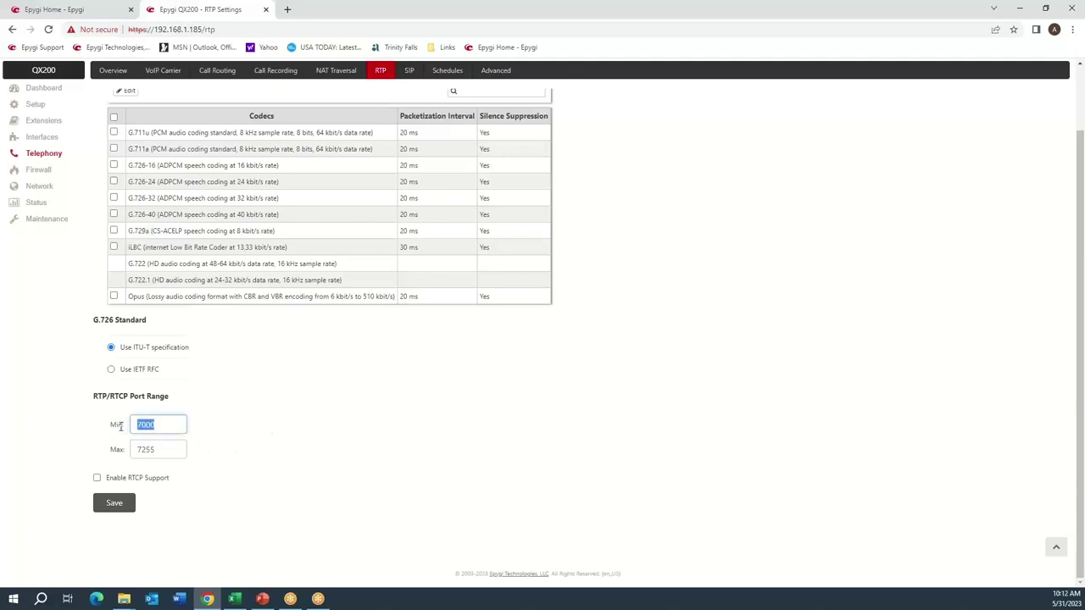
{"action": "left_click", "coordinate": [246, 418]}
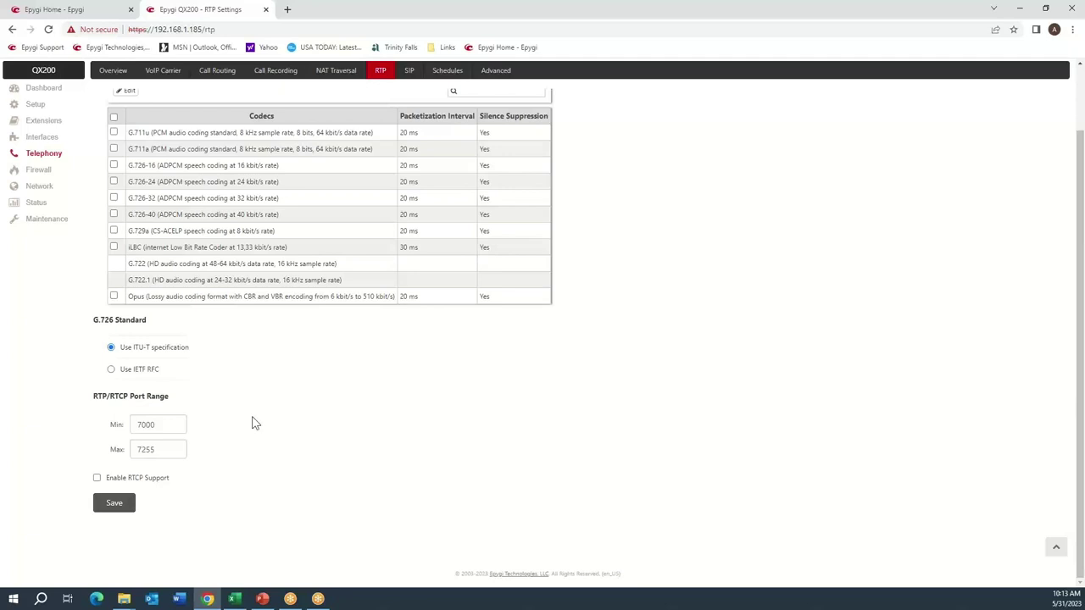
{"action": "scroll", "coordinate": [361, 337], "scroll_direction": "up", "scroll_amount": 2}
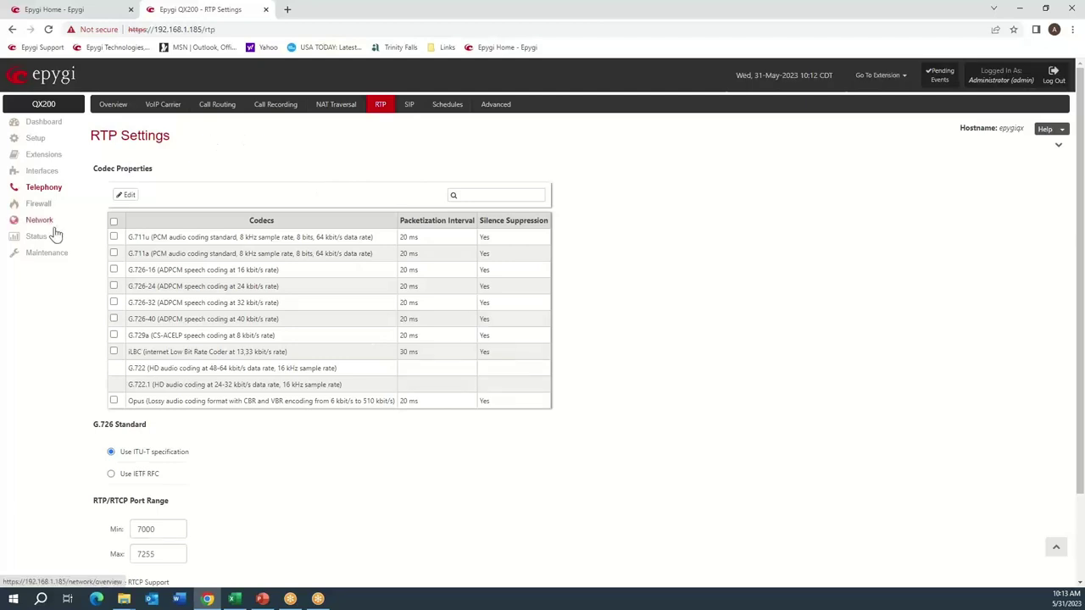
Launch the VoIP Carrier wizard, pick Clearfly, and advance to its sc.cfly.co settings form.
{"action": "left_click", "coordinate": [164, 106]}
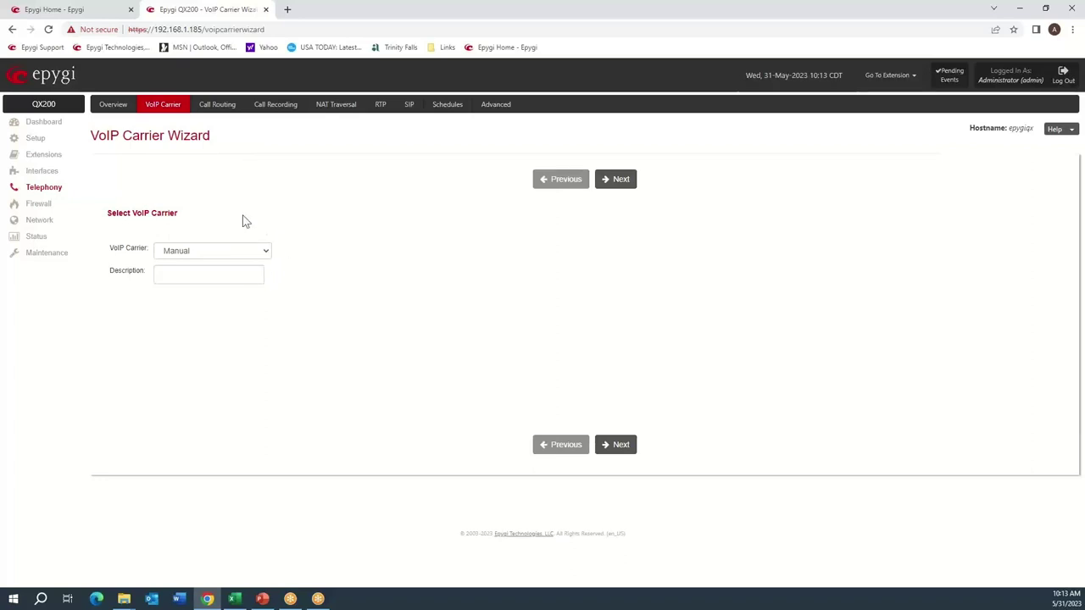
{"action": "left_click", "coordinate": [268, 251]}
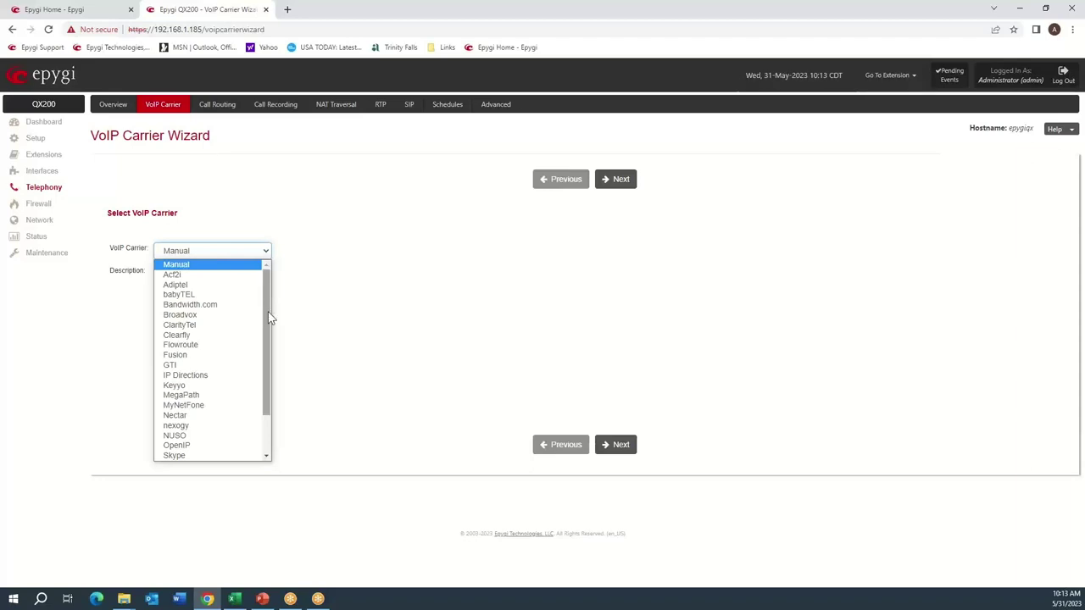
{"action": "left_click", "coordinate": [204, 334]}
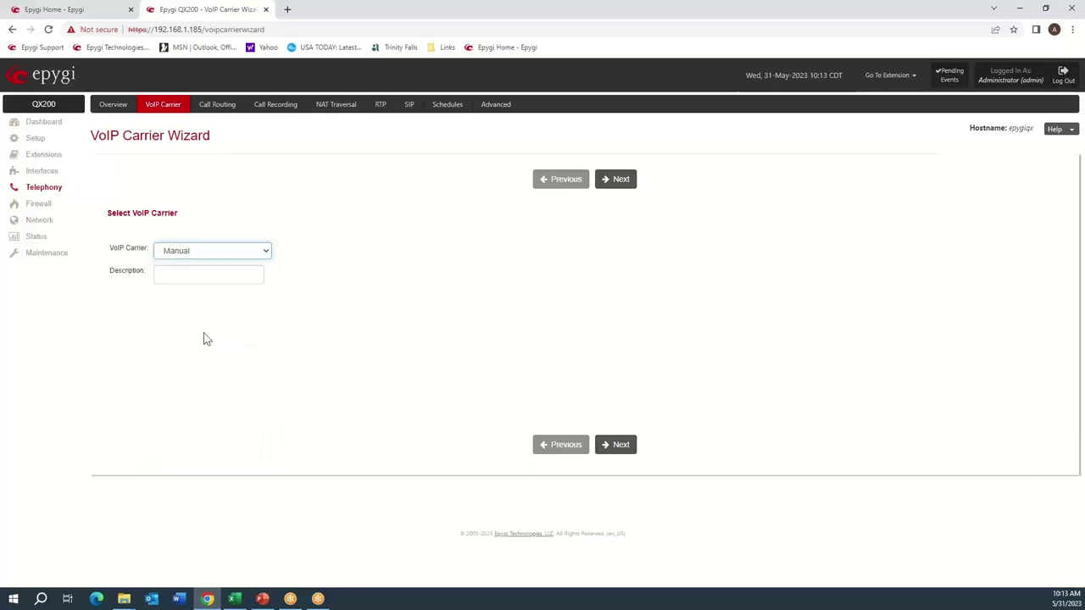
{"action": "left_click", "coordinate": [618, 181]}
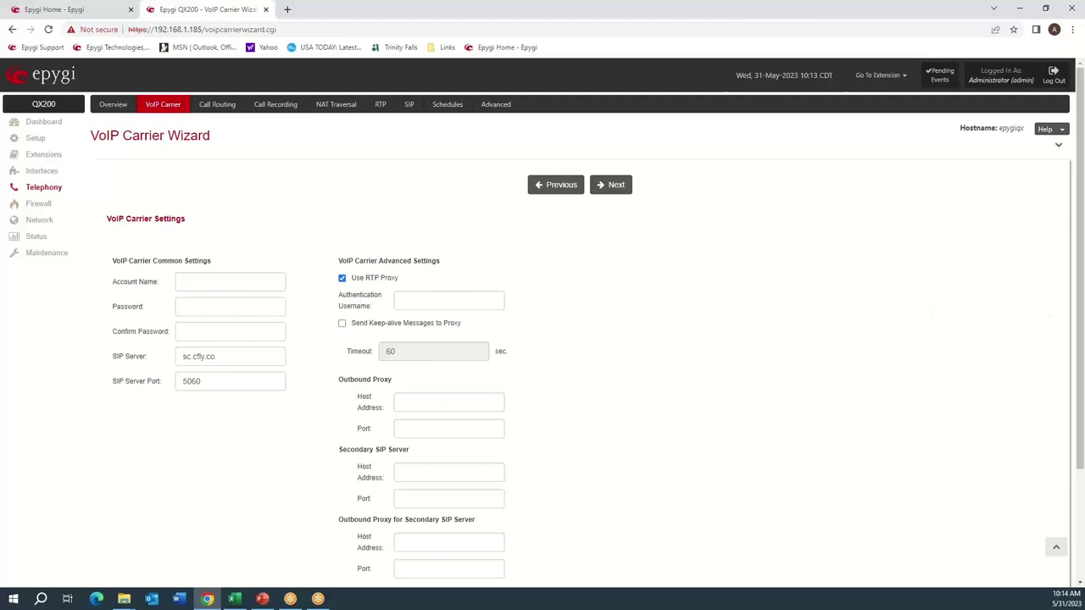
Enter the Clearfly account name and paste the password from Excel into both password fields.
{"action": "left_click", "coordinate": [235, 598]}
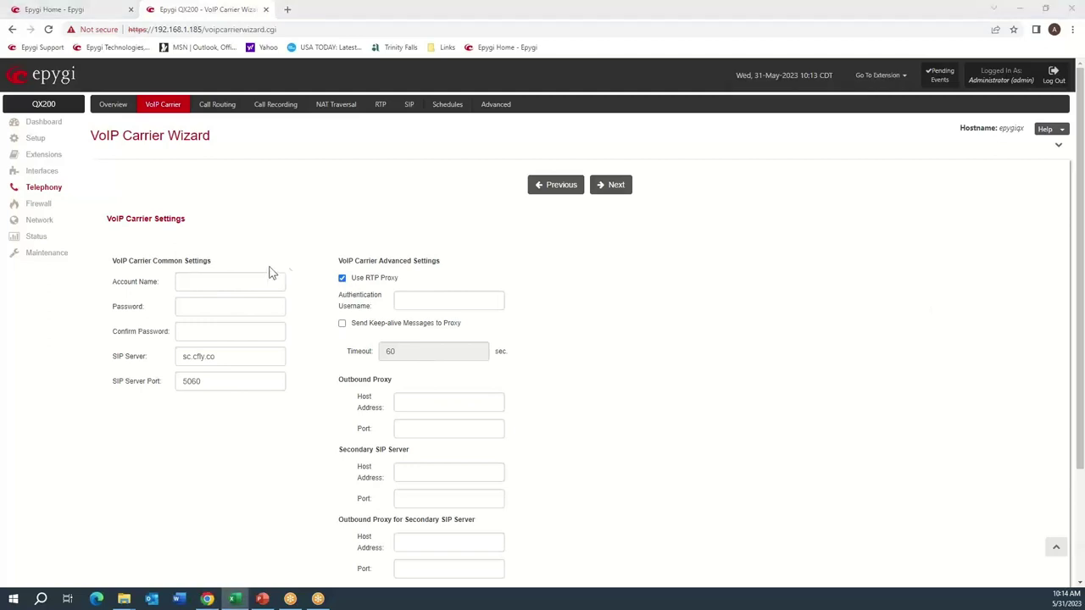
{"action": "left_click", "coordinate": [246, 281]}
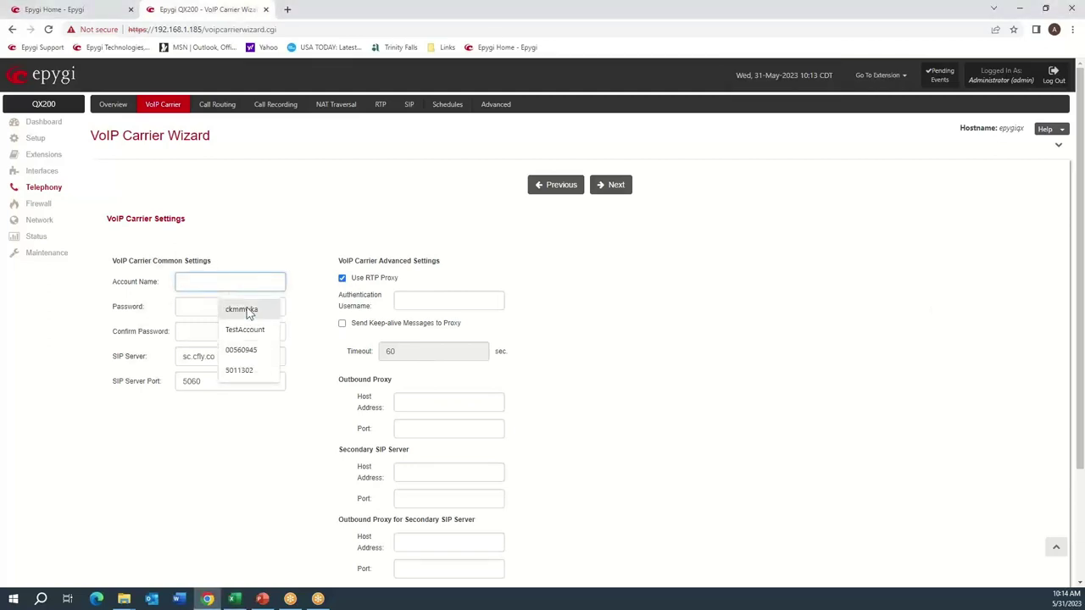
{"action": "left_click", "coordinate": [243, 310]}
{"action": "left_click", "coordinate": [241, 308]}
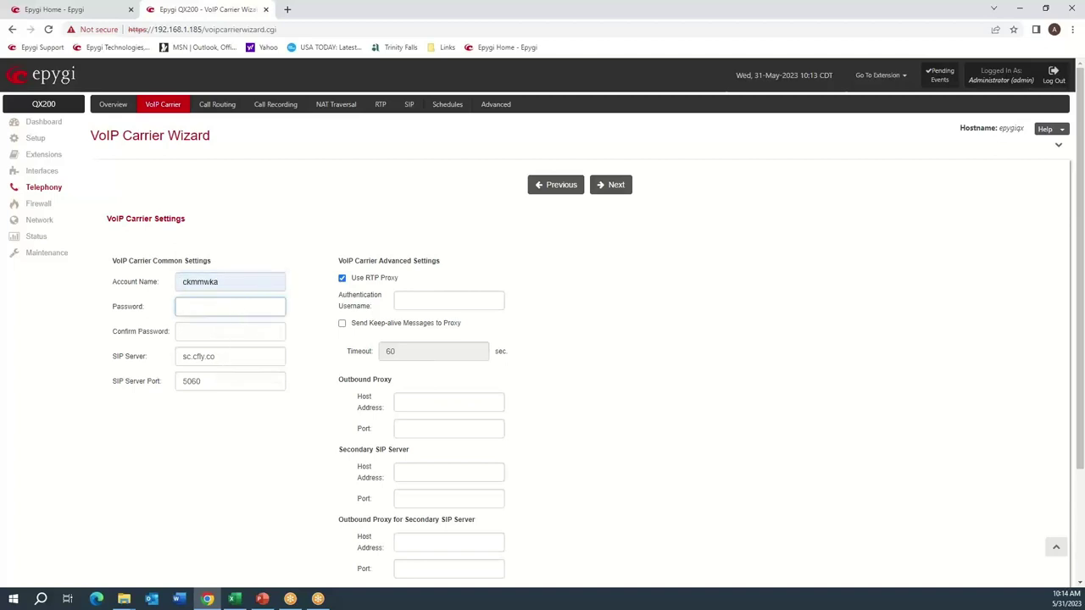
{"action": "key", "text": "alt+Tab"}
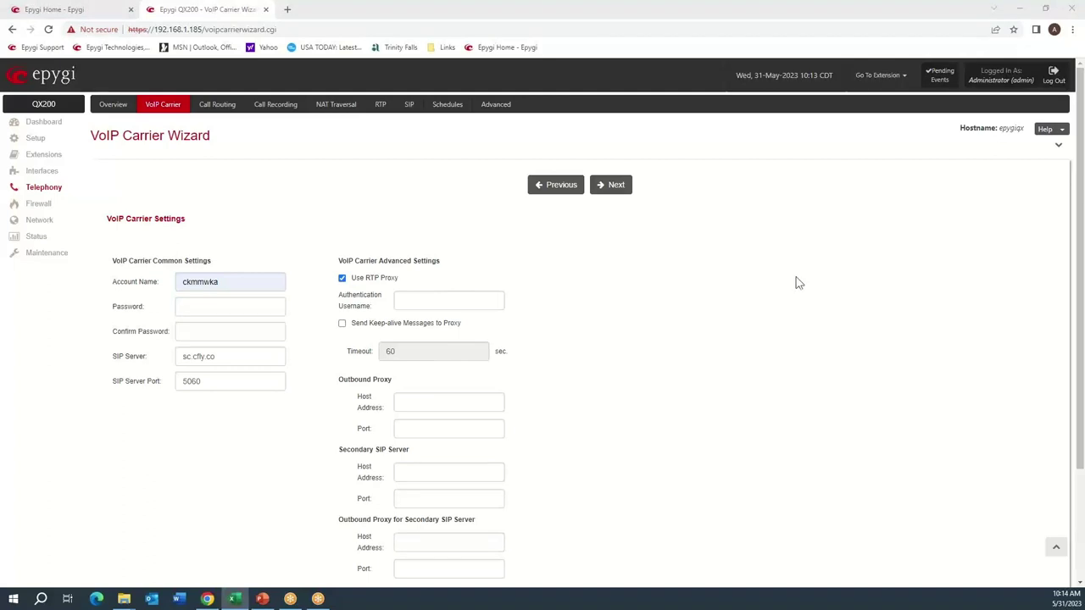
{"action": "left_click", "coordinate": [182, 307]}
{"action": "key", "text": "ctrl+v"}
{"action": "left_click", "coordinate": [200, 329]}
{"action": "key", "text": "ctrl+v"}
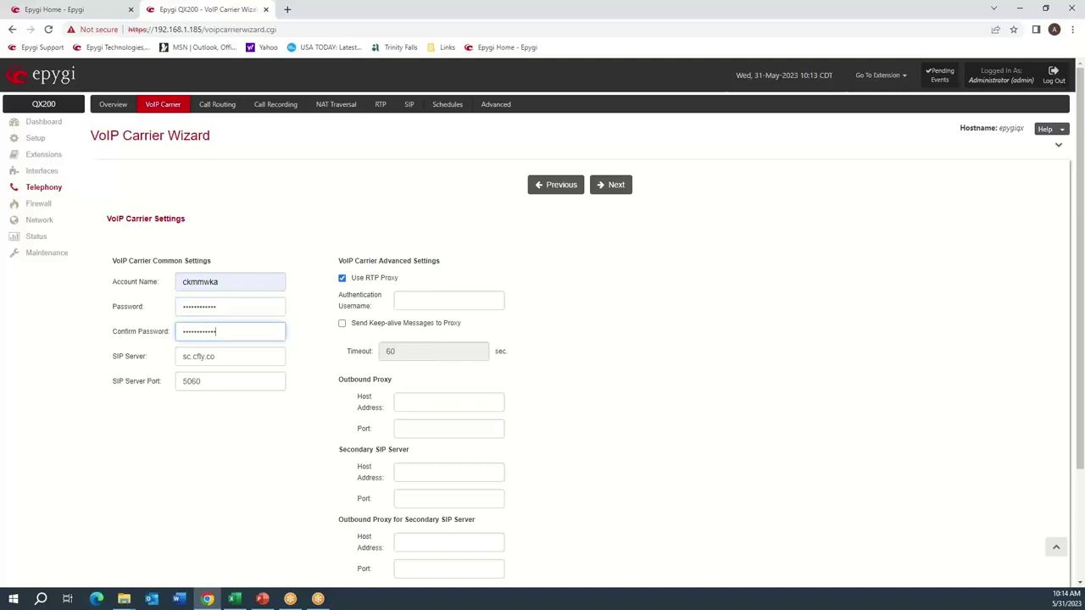
Replace the SIP server with the account's dyn.cfly.co host copied from Excel.
{"action": "key", "text": "alt+Tab"}
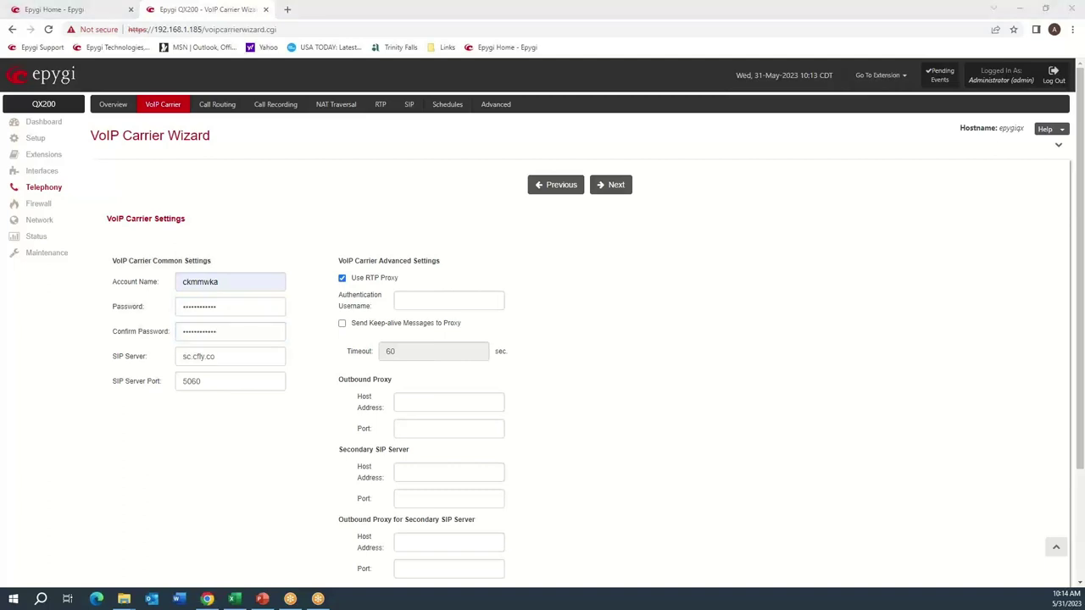
{"action": "left_click", "coordinate": [235, 359]}
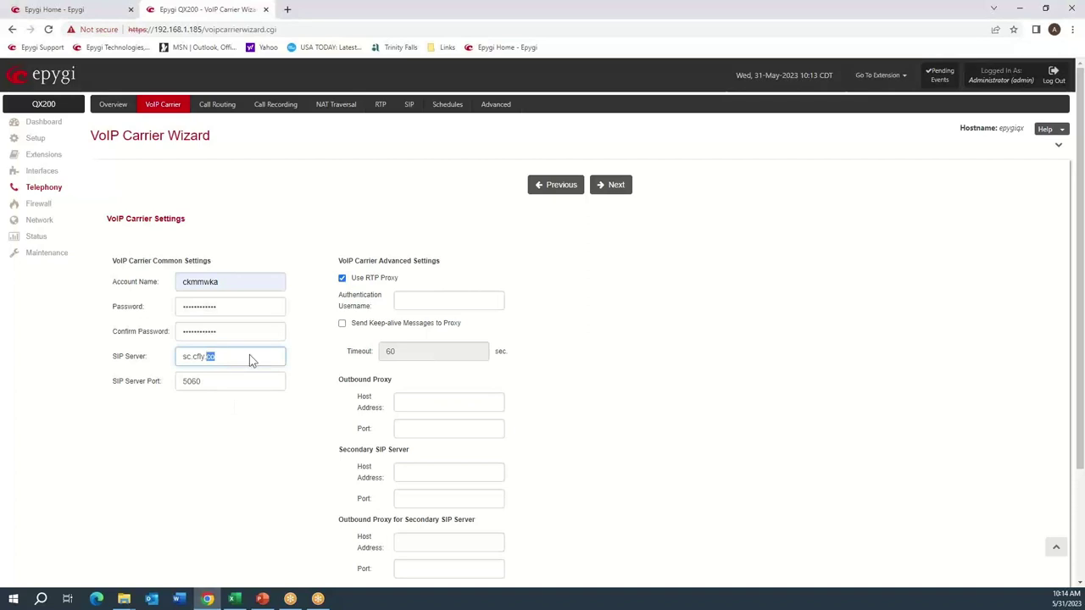
{"action": "key", "text": "alt+Tab"}
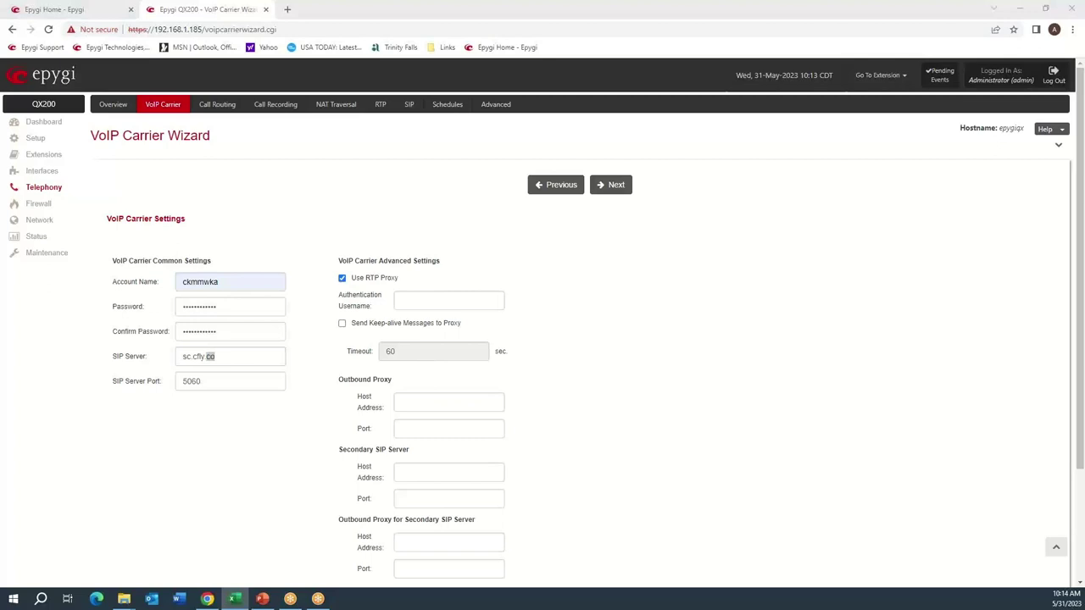
{"action": "key", "text": "alt+Tab"}
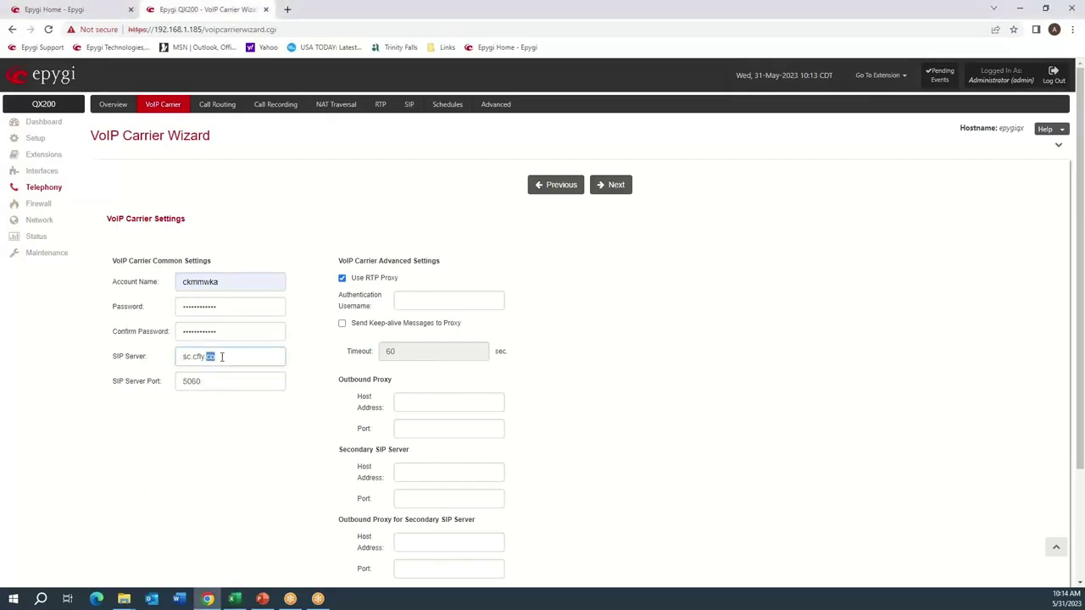
{"action": "key", "text": "BackSpace"}
{"action": "left_click_drag", "start_coordinate": [213, 357], "coordinate": [179, 357]}
{"action": "type", "text": "ckmmwka.dyn.cfly.co"}
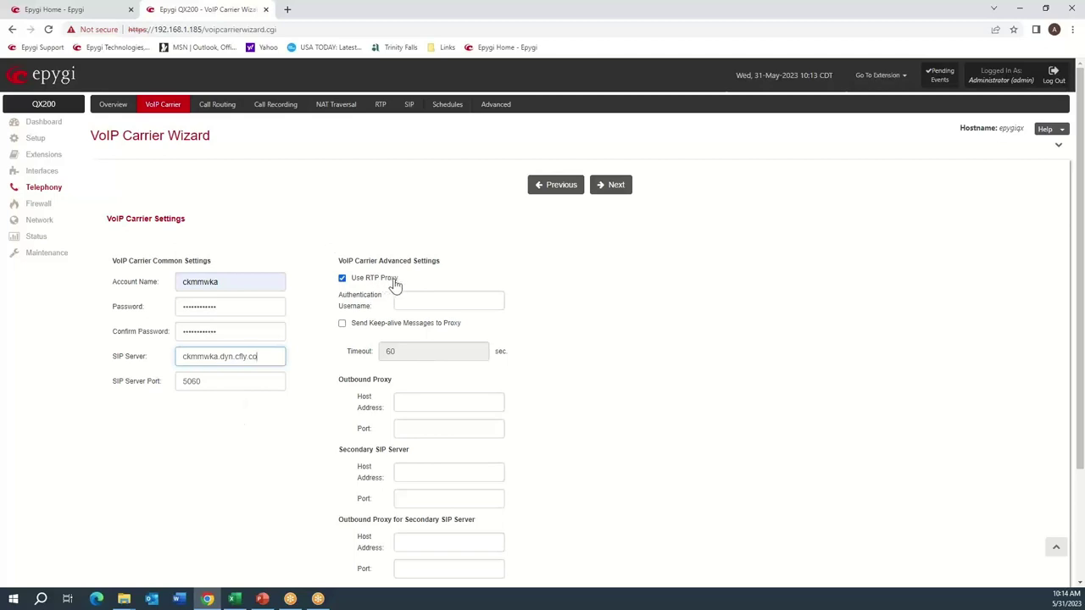
{"action": "left_click", "coordinate": [638, 233]}
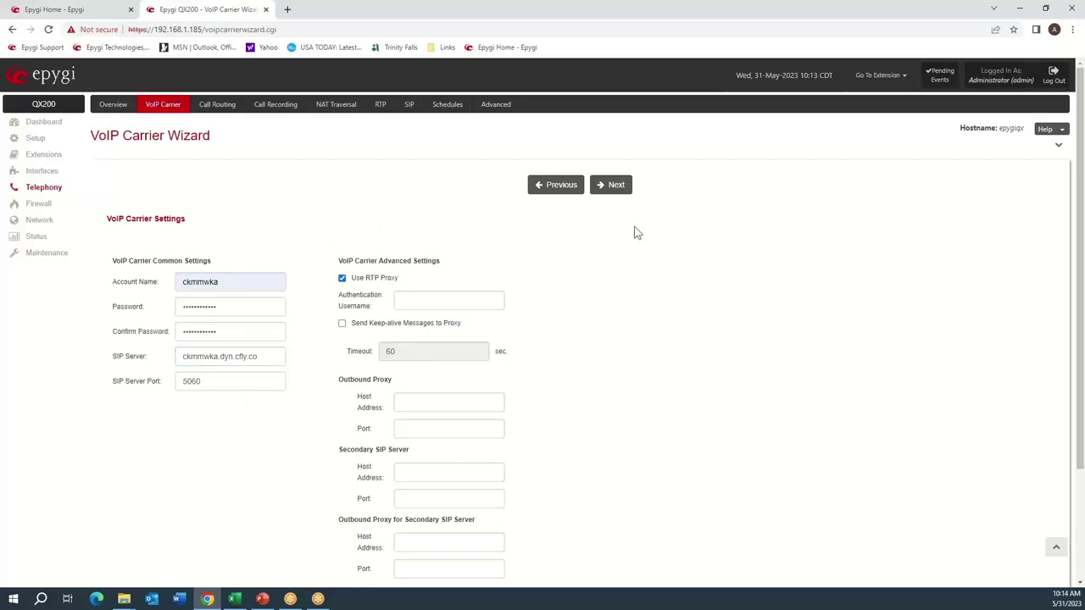
Set the access code to prefix 9 and enable failover to PSTN, reaching the carrier summary.
{"action": "left_click", "coordinate": [617, 184]}
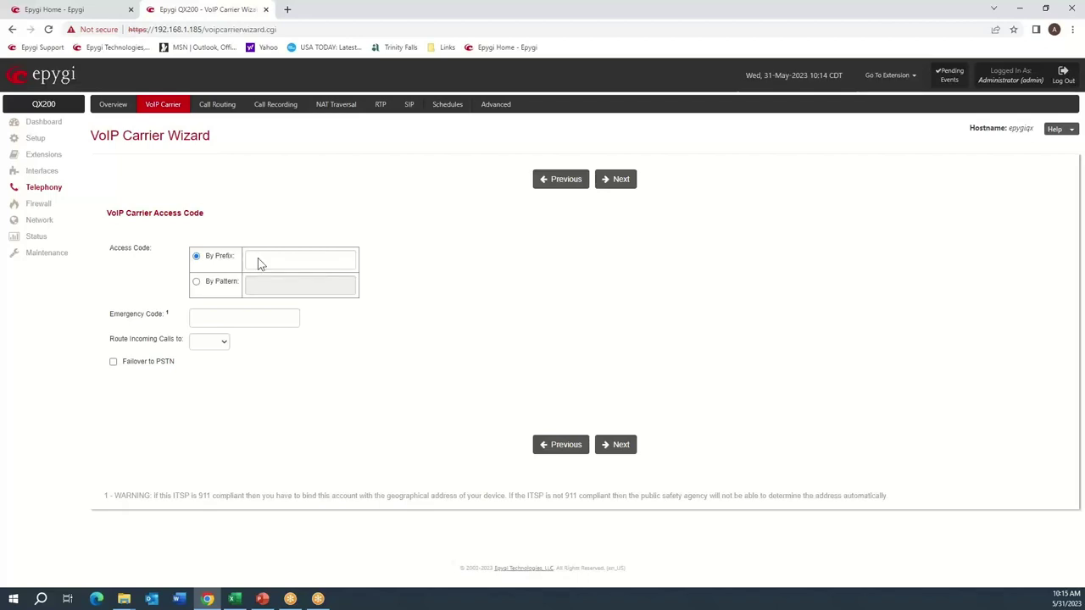
{"action": "left_click", "coordinate": [253, 258]}
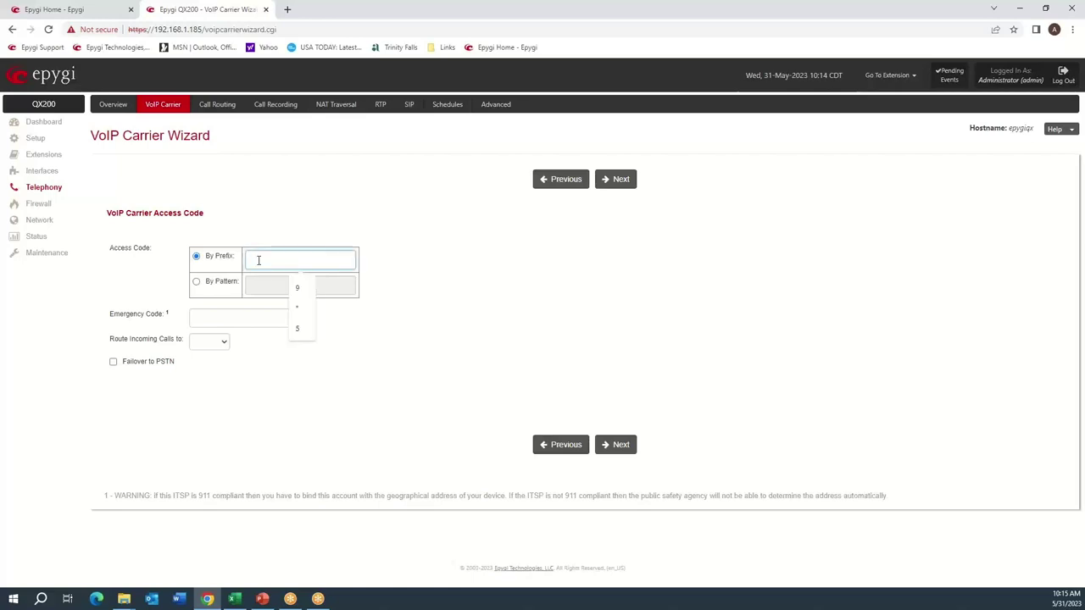
{"action": "left_click", "coordinate": [292, 289]}
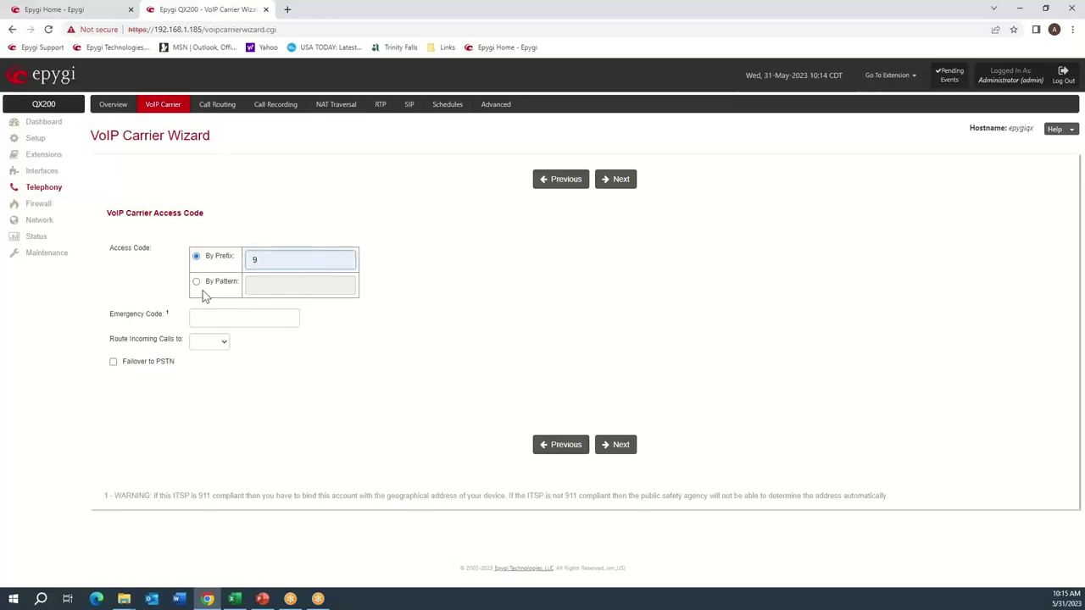
{"action": "left_click", "coordinate": [199, 282]}
{"action": "left_click", "coordinate": [287, 288]}
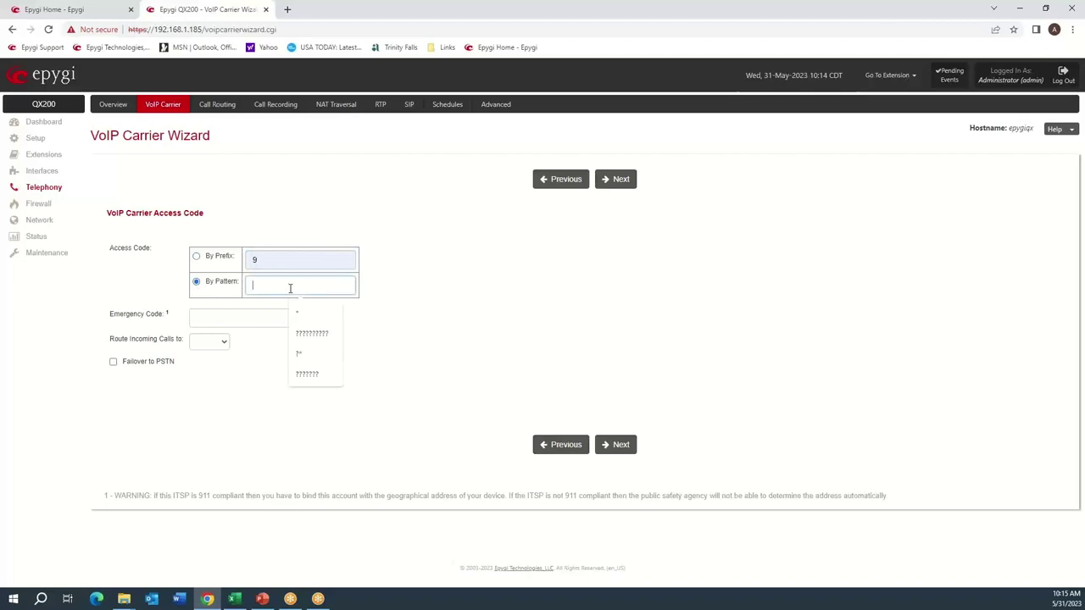
{"action": "left_click", "coordinate": [318, 330]}
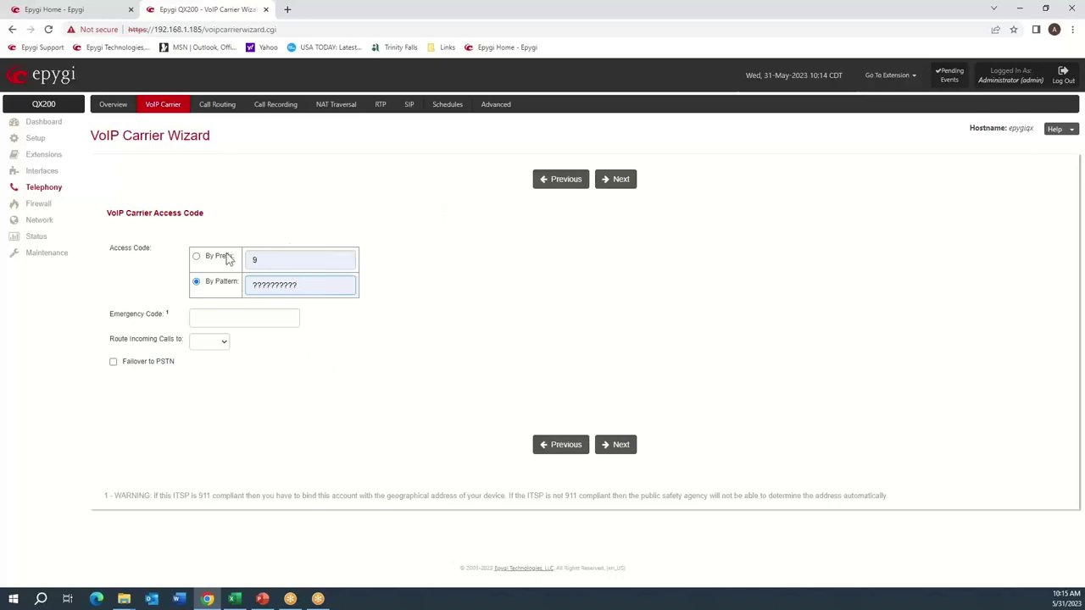
{"action": "left_click", "coordinate": [196, 257]}
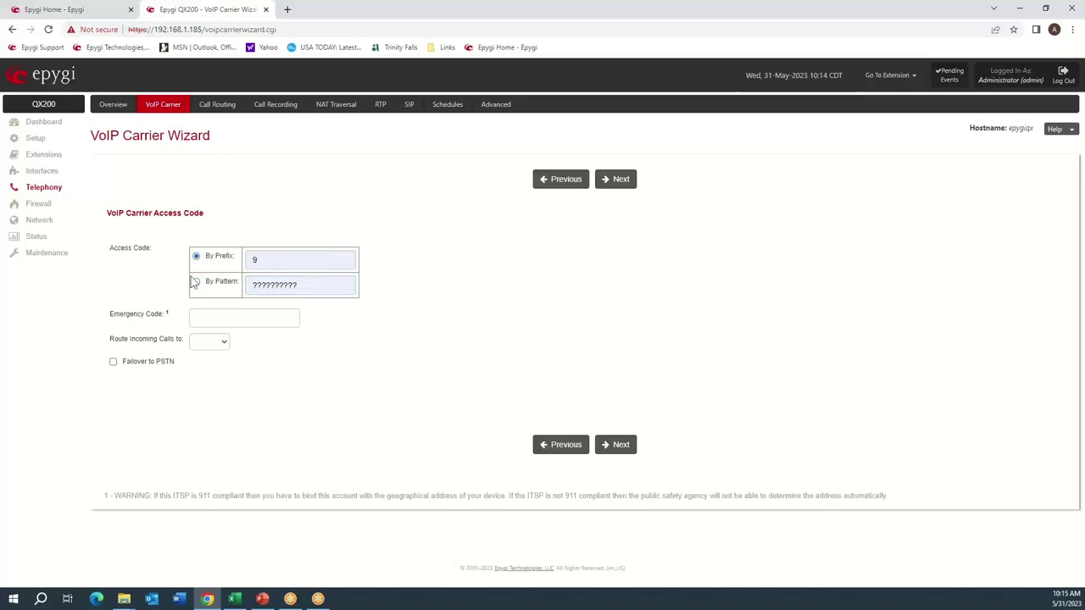
{"action": "left_click", "coordinate": [151, 361]}
{"action": "left_click", "coordinate": [625, 179]}
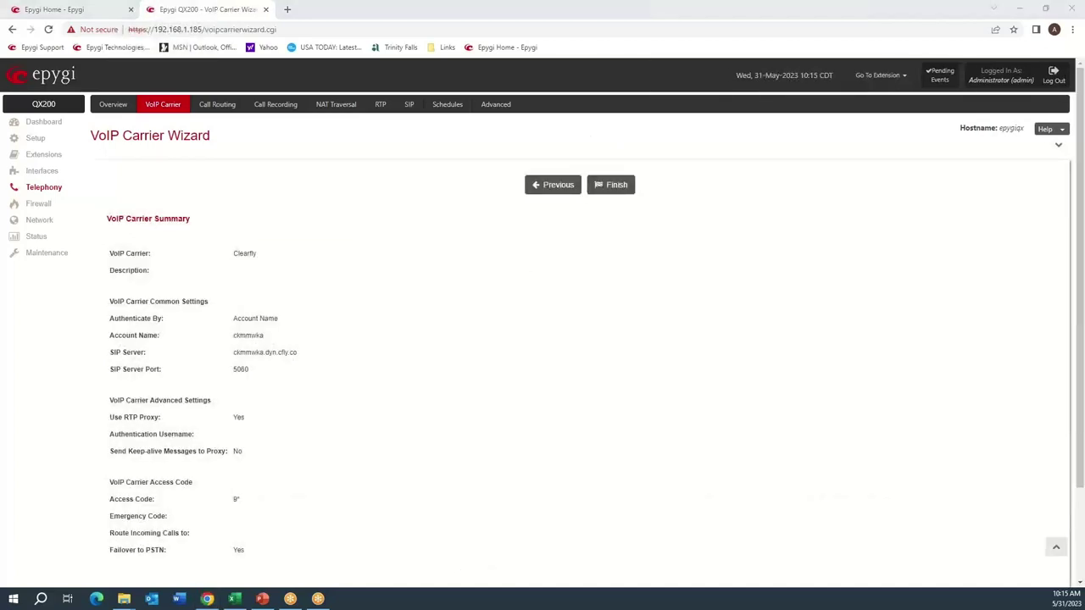
Finish the Clearfly wizard, then find extension 99 in Extensions and open its SIP advanced settings.
{"action": "left_click", "coordinate": [611, 186]}
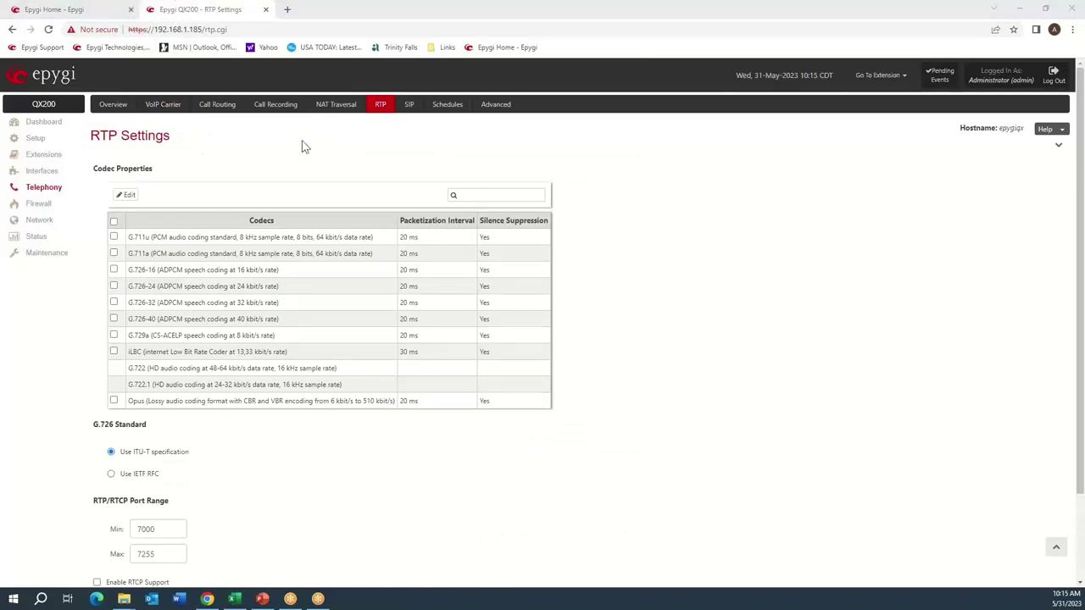
{"action": "left_click", "coordinate": [35, 159]}
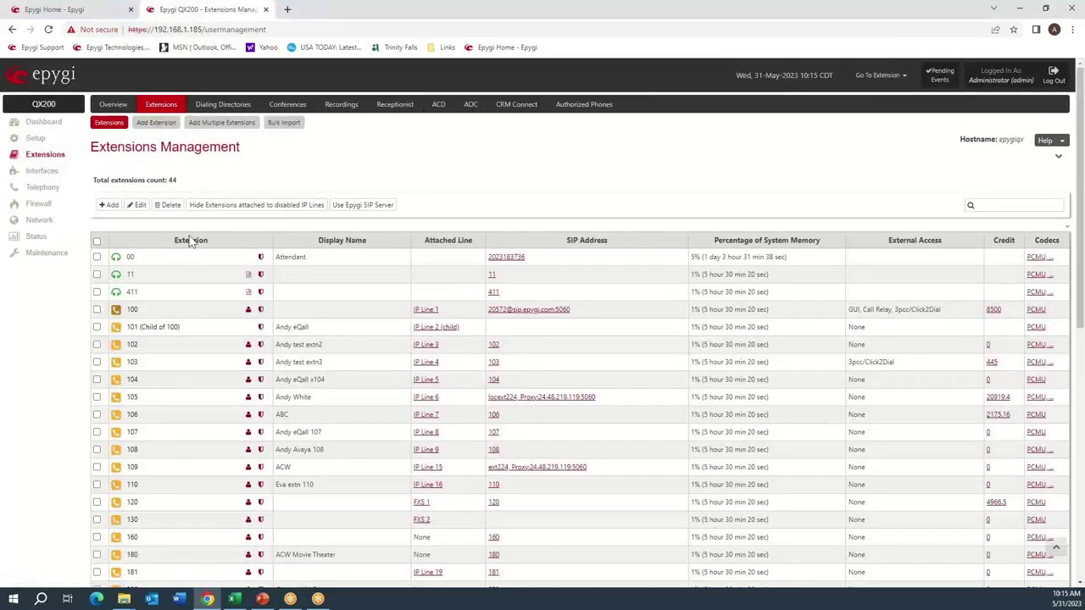
{"action": "scroll", "coordinate": [200, 259], "scroll_direction": "down", "scroll_amount": 6}
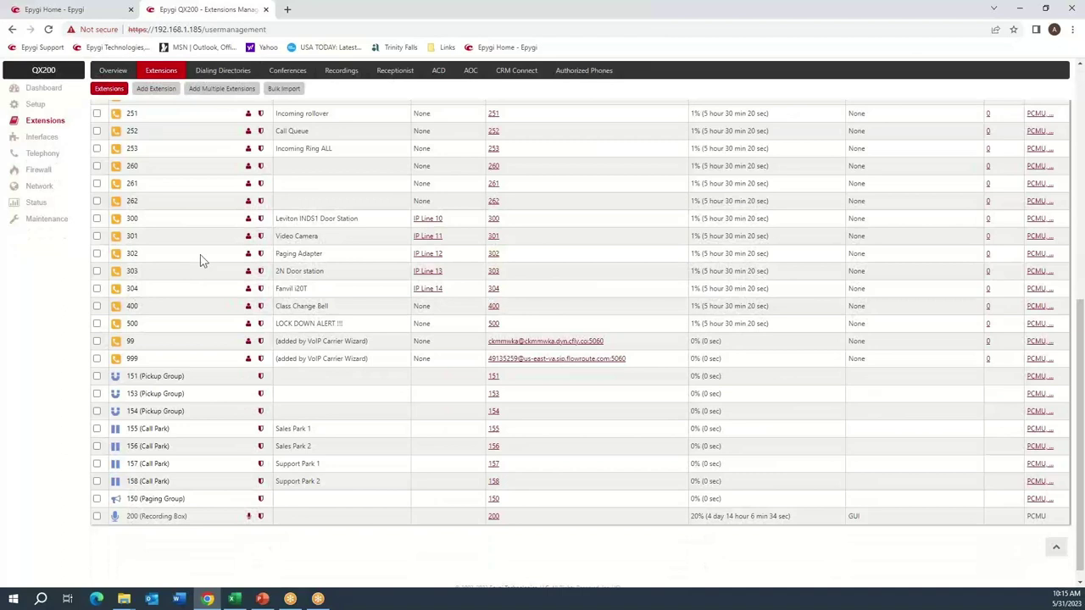
{"action": "left_click_drag", "start_coordinate": [382, 345], "coordinate": [277, 349]}
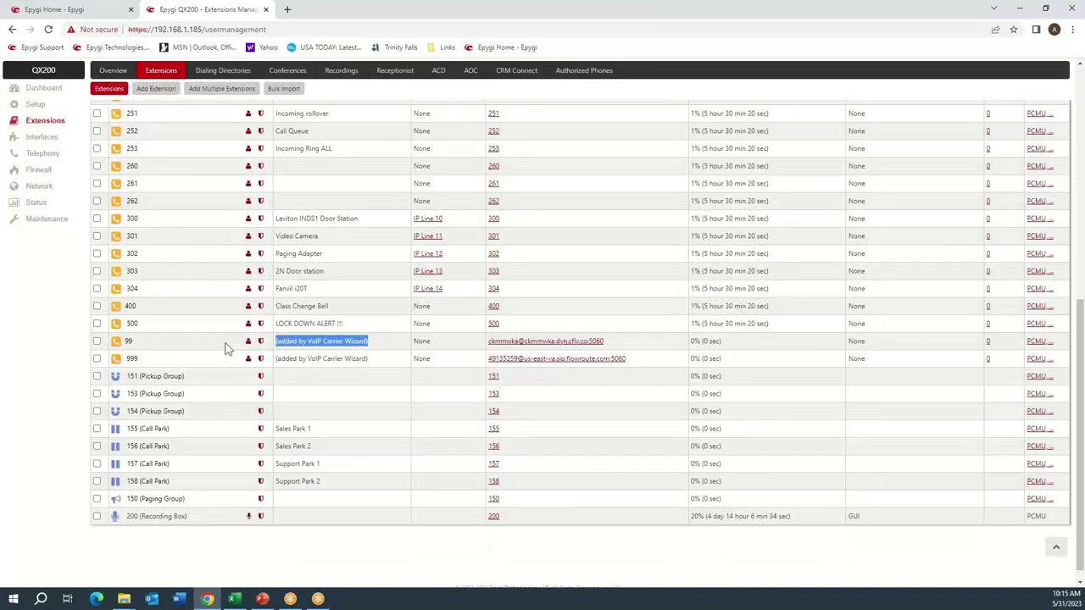
{"action": "left_click", "coordinate": [190, 335]}
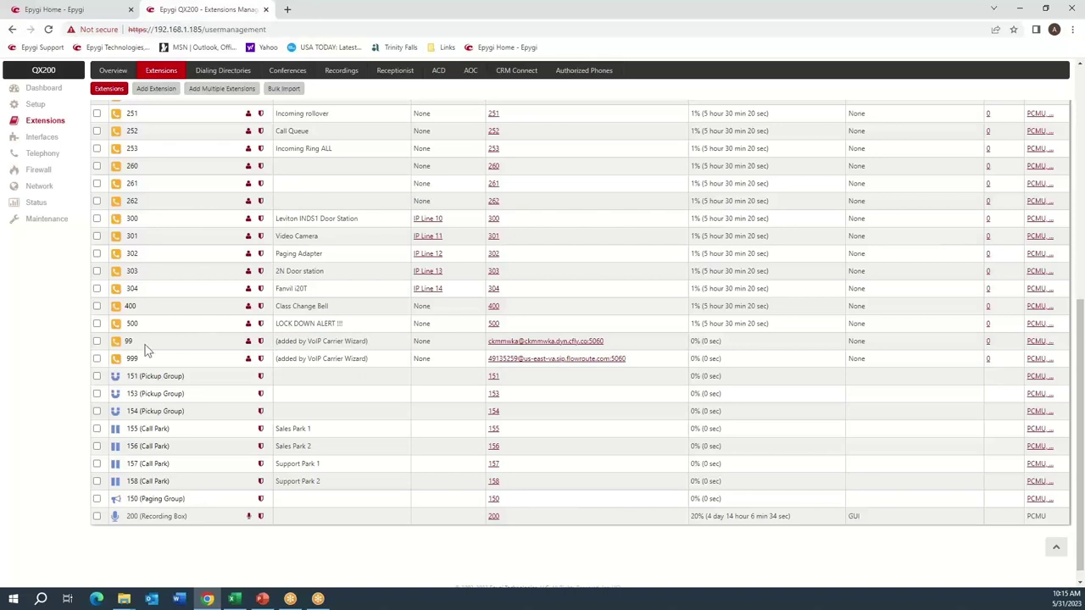
{"action": "left_click", "coordinate": [261, 342]}
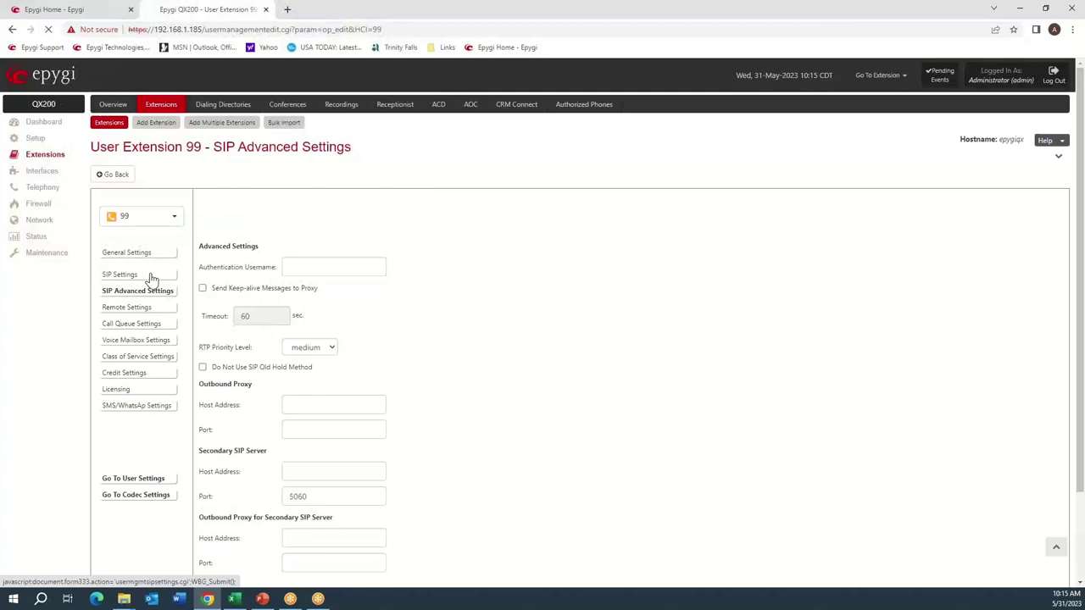
Check extension 99's SIP registration settings, noting registration on the dyn.cfly.co server.
{"action": "left_click", "coordinate": [150, 276]}
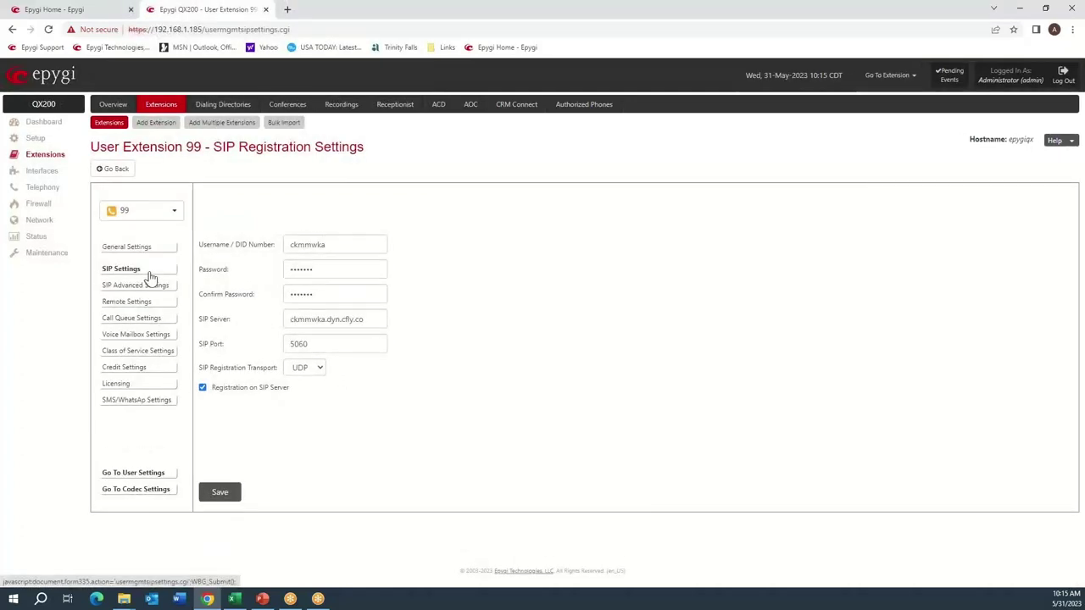
{"action": "key", "text": "alt+Tab"}
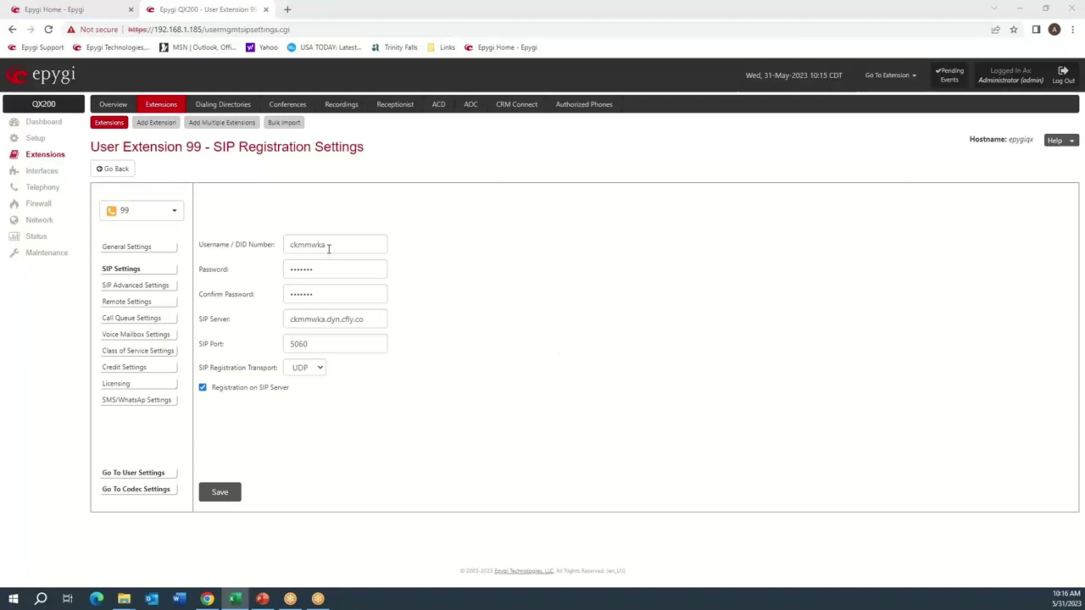
{"action": "left_click_drag", "start_coordinate": [290, 392], "coordinate": [223, 395]}
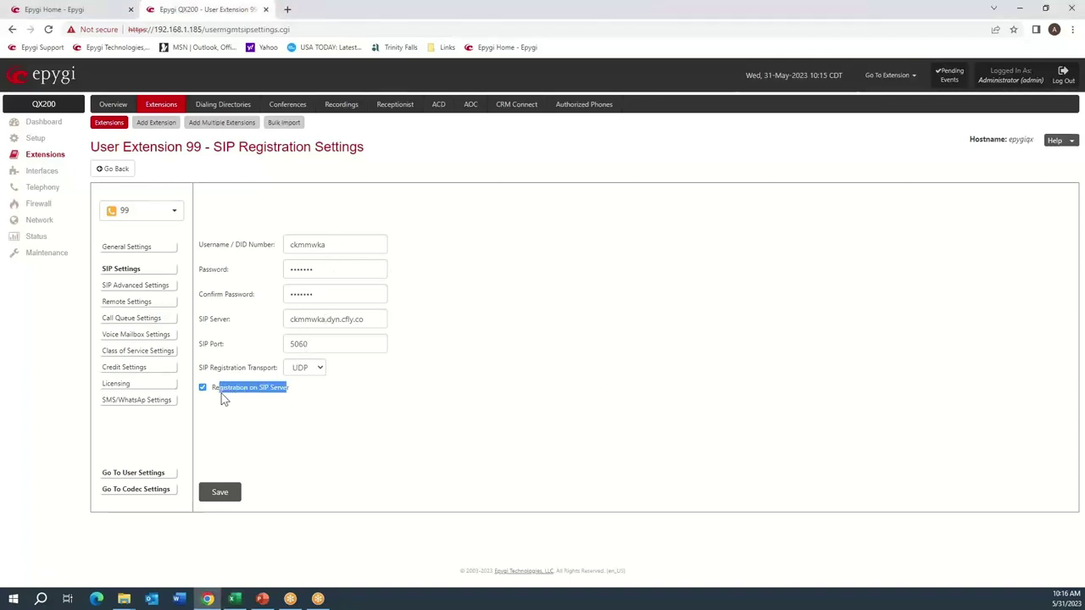
{"action": "left_click", "coordinate": [280, 423]}
{"action": "left_click", "coordinate": [39, 239]}
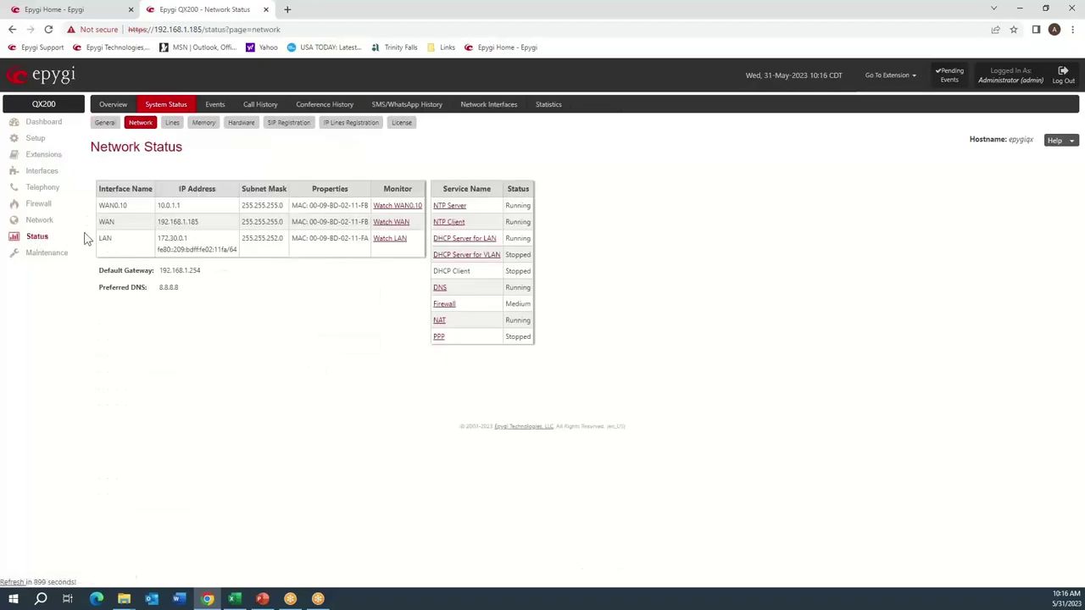
On SIP Registration status, highlight extension 99's registered username and Clearfly server address.
{"action": "left_click", "coordinate": [291, 126]}
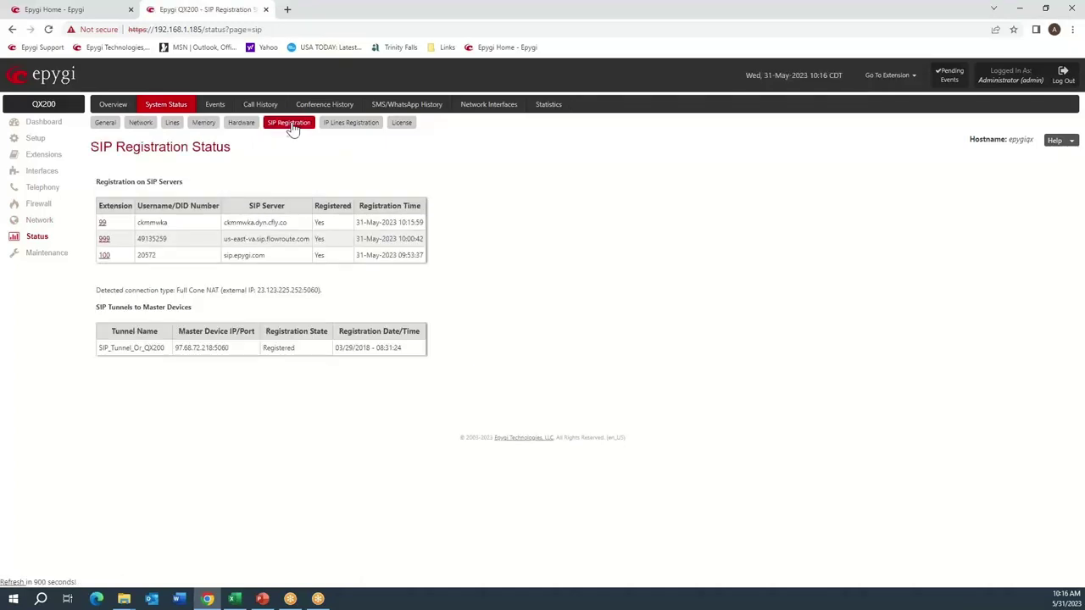
{"action": "left_click_drag", "start_coordinate": [168, 225], "coordinate": [137, 223]}
{"action": "left_click_drag", "start_coordinate": [224, 222], "coordinate": [312, 224]}
{"action": "left_click", "coordinate": [327, 222]}
{"action": "left_click_drag", "start_coordinate": [168, 223], "coordinate": [139, 223]}
{"action": "key", "text": "ctrl+c"}
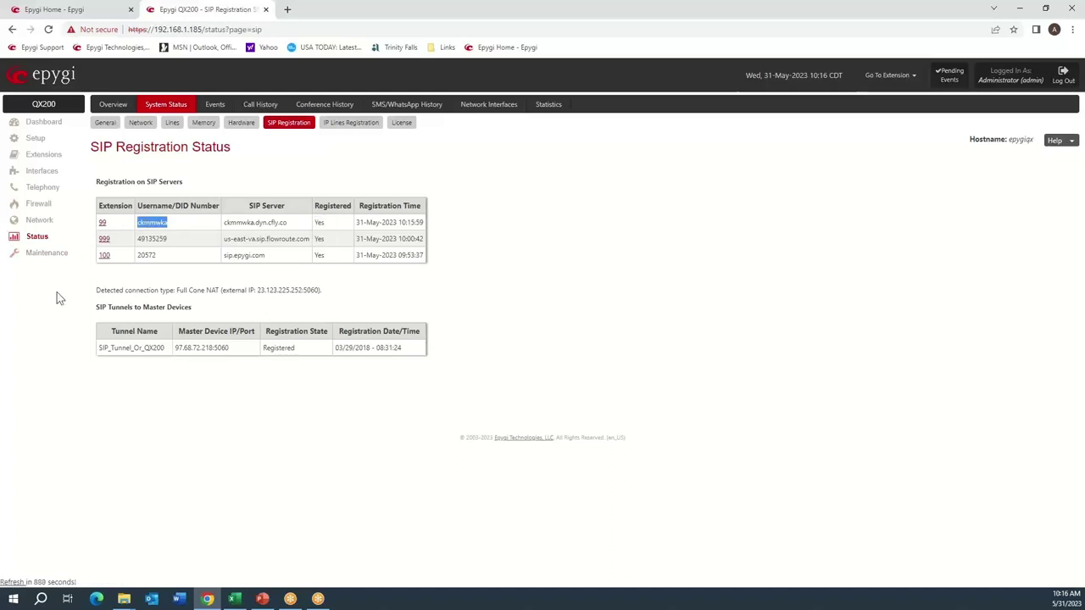
{"action": "left_click", "coordinate": [45, 258]}
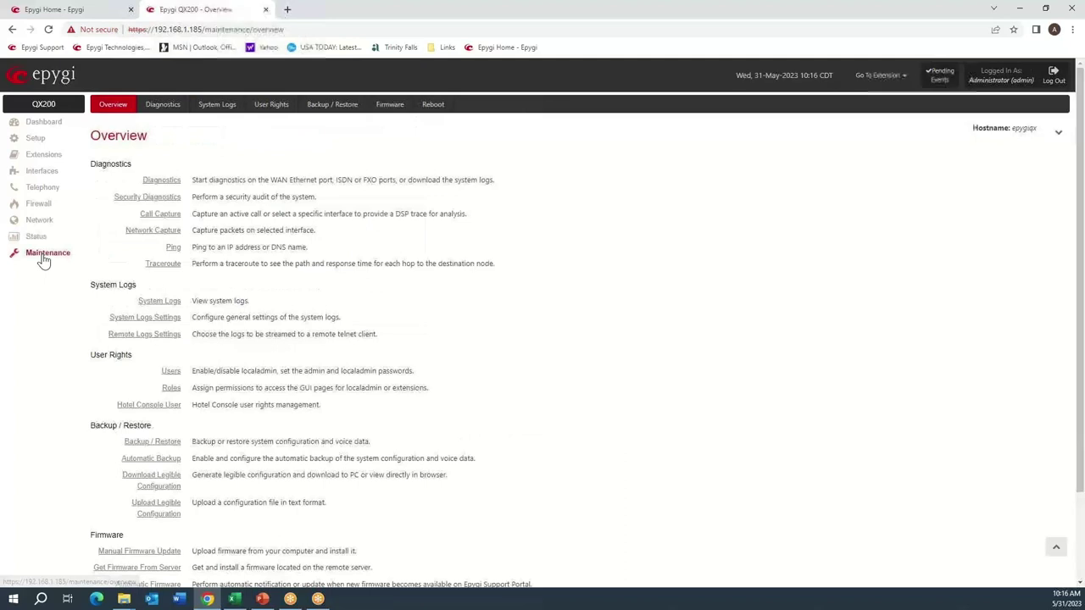
Search the SIP Registration log for the account name to find the REGISTER and 401 Unauthorized.
{"action": "left_click", "coordinate": [210, 107]}
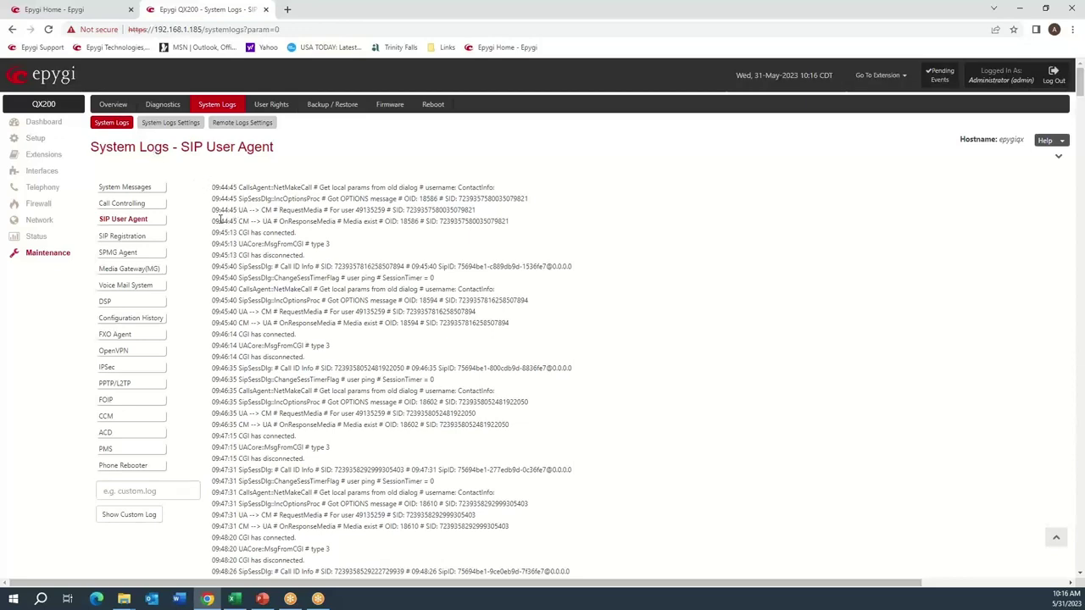
{"action": "left_click", "coordinate": [146, 238]}
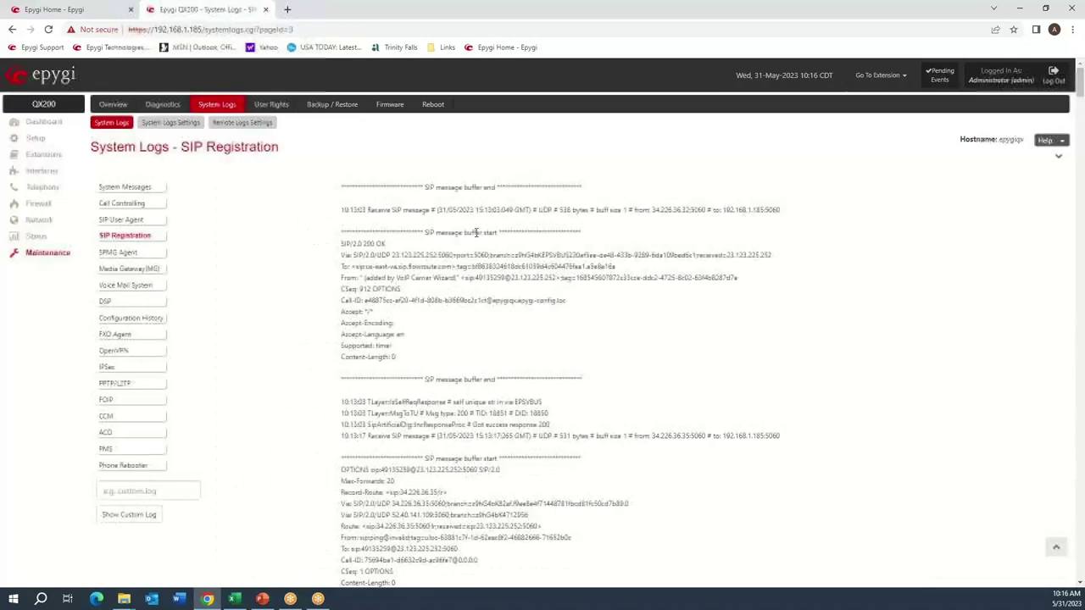
{"action": "key", "text": "ctrl+f"}
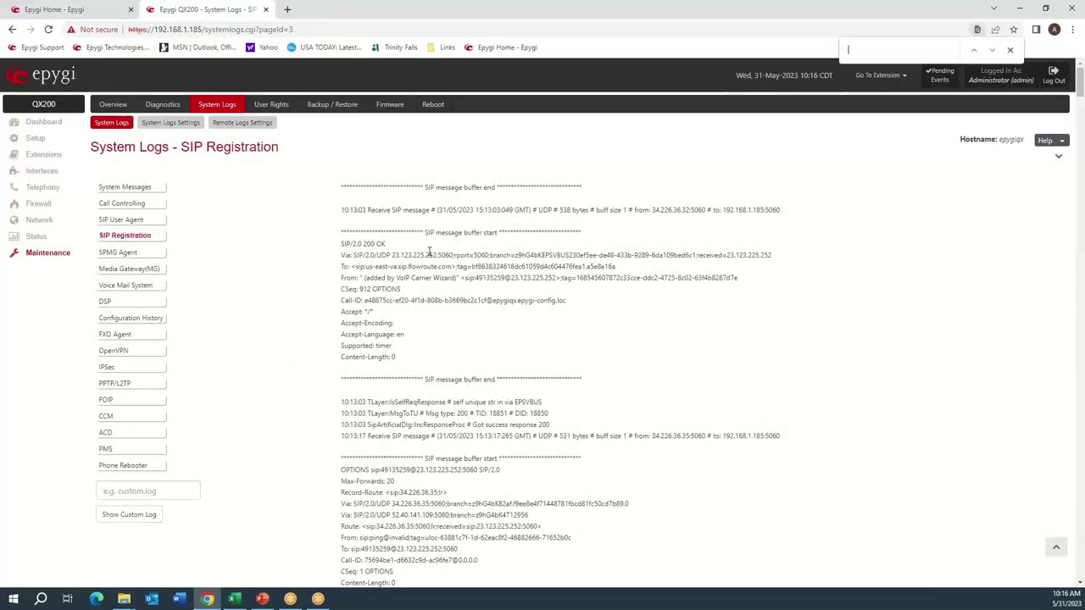
{"action": "key", "text": "ctrl+v"}
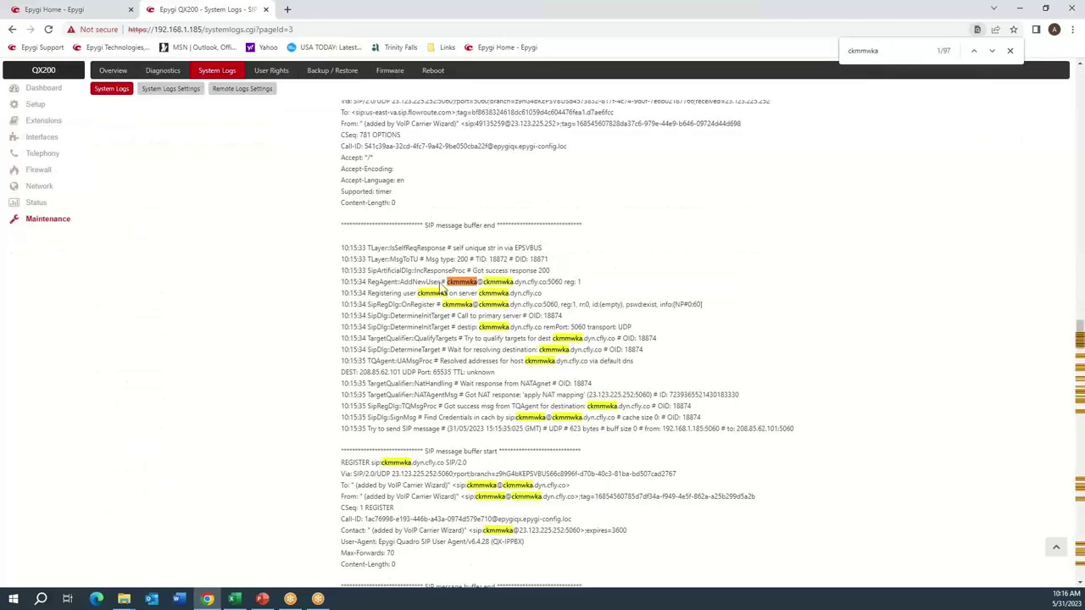
{"action": "scroll", "coordinate": [440, 293], "scroll_direction": "down", "scroll_amount": 3}
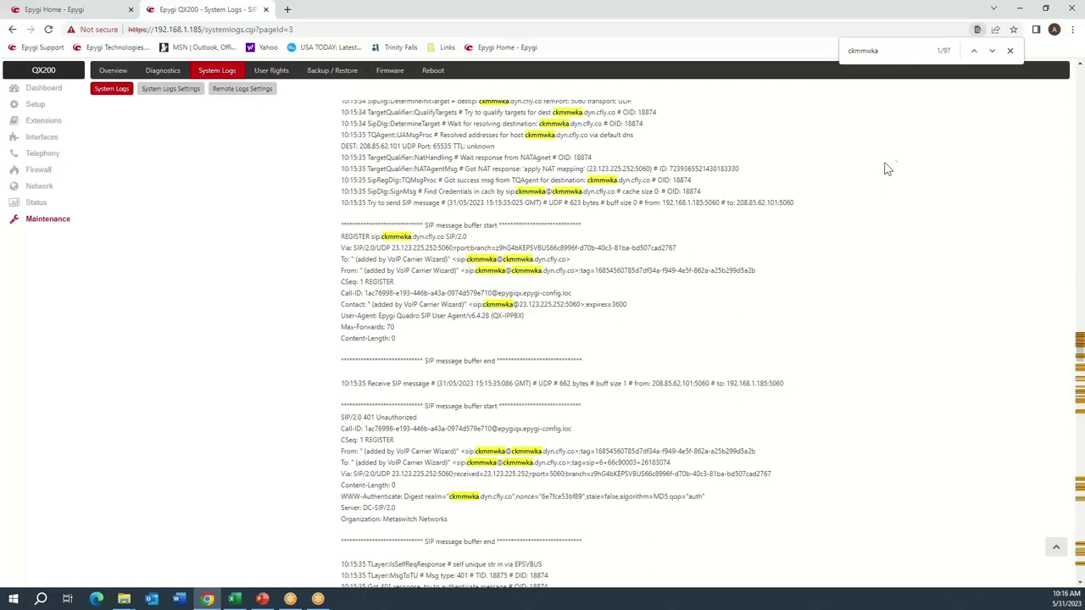
{"action": "left_click", "coordinate": [1011, 50]}
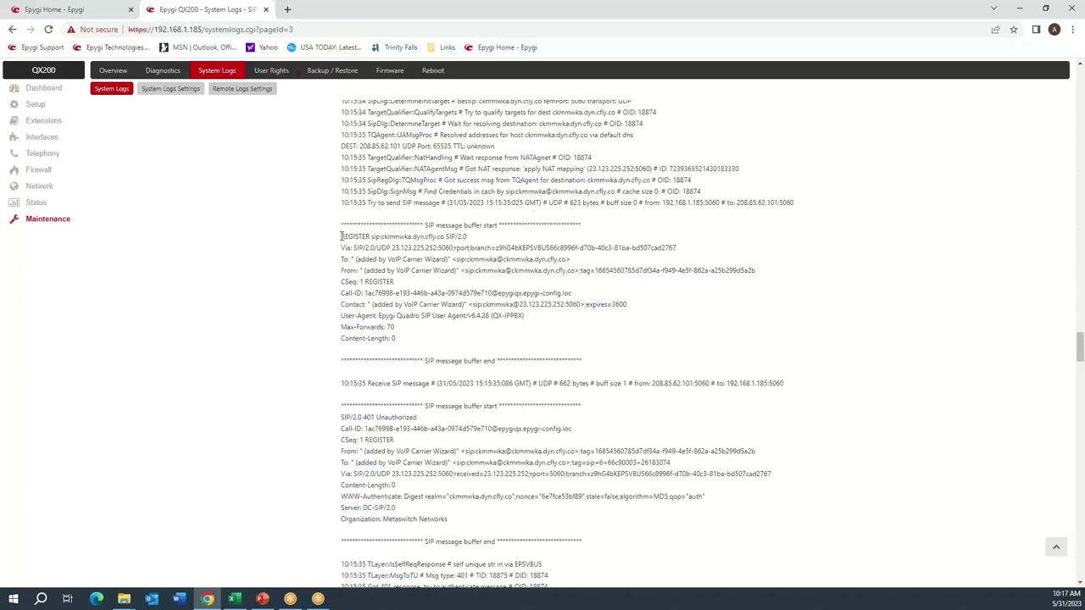
{"action": "left_click_drag", "start_coordinate": [341, 225], "coordinate": [592, 363]}
{"action": "left_click", "coordinate": [577, 343]}
{"action": "left_click_drag", "start_coordinate": [418, 228], "coordinate": [499, 227]}
{"action": "left_click_drag", "start_coordinate": [340, 349], "coordinate": [509, 365]}
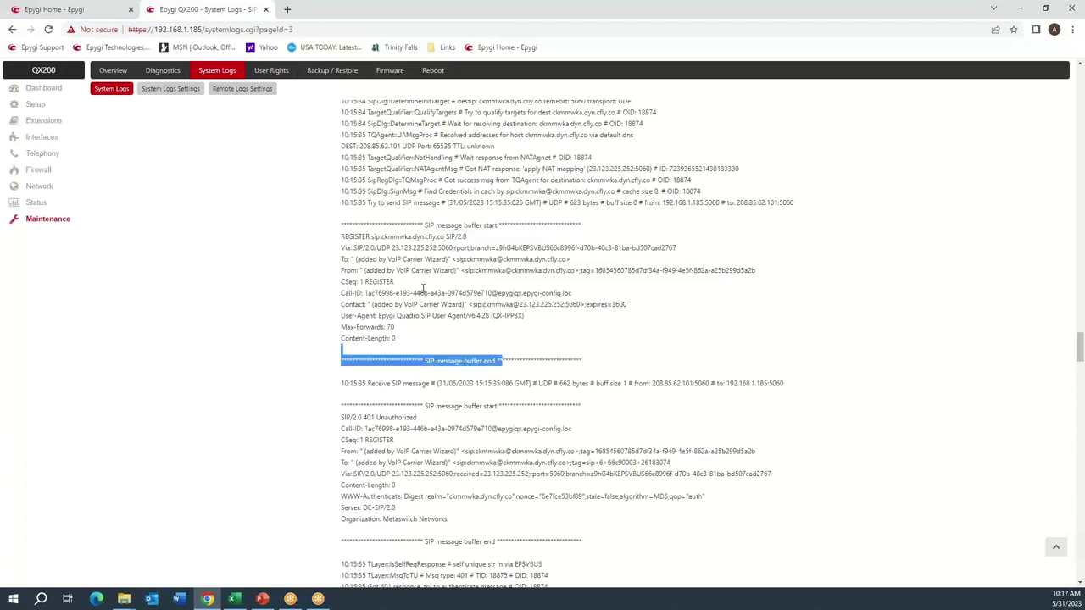
{"action": "left_click", "coordinate": [616, 217]}
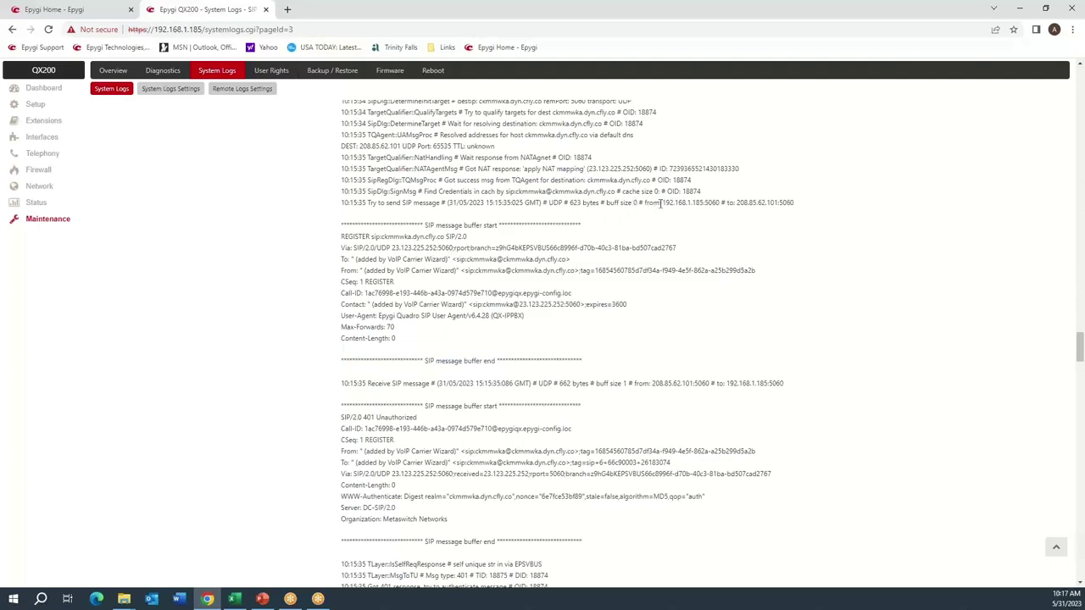
{"action": "left_click_drag", "start_coordinate": [661, 204], "coordinate": [725, 199]}
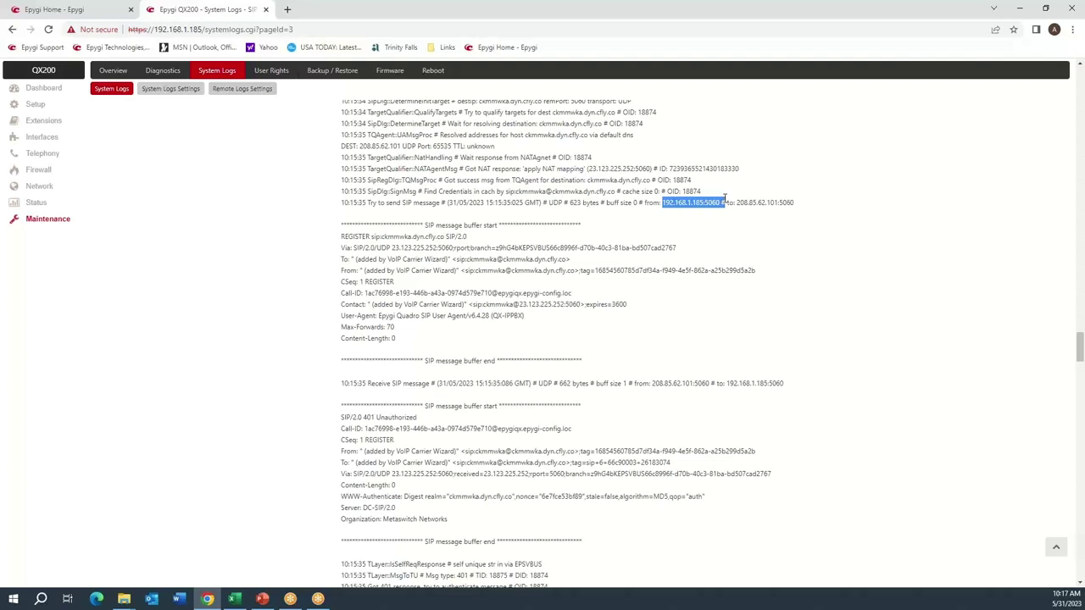
{"action": "mouse_move", "coordinate": [725, 199]}
{"action": "left_mouse_down"}
{"action": "mouse_move", "coordinate": [714, 203]}
{"action": "mouse_move", "coordinate": [724, 203]}
{"action": "left_mouse_up"}
{"action": "left_click", "coordinate": [727, 203]}
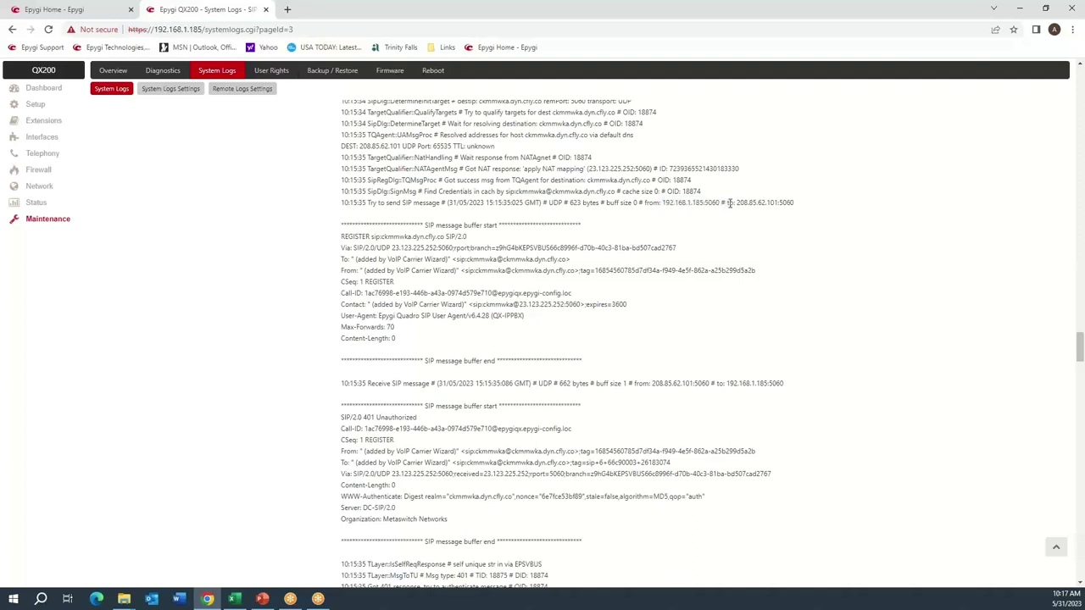
{"action": "left_click_drag", "start_coordinate": [736, 203], "coordinate": [779, 204]}
{"action": "left_click", "coordinate": [770, 222]}
{"action": "left_click_drag", "start_coordinate": [780, 204], "coordinate": [795, 204]}
{"action": "left_click", "coordinate": [625, 269]}
{"action": "left_click_drag", "start_coordinate": [585, 179], "coordinate": [652, 191]}
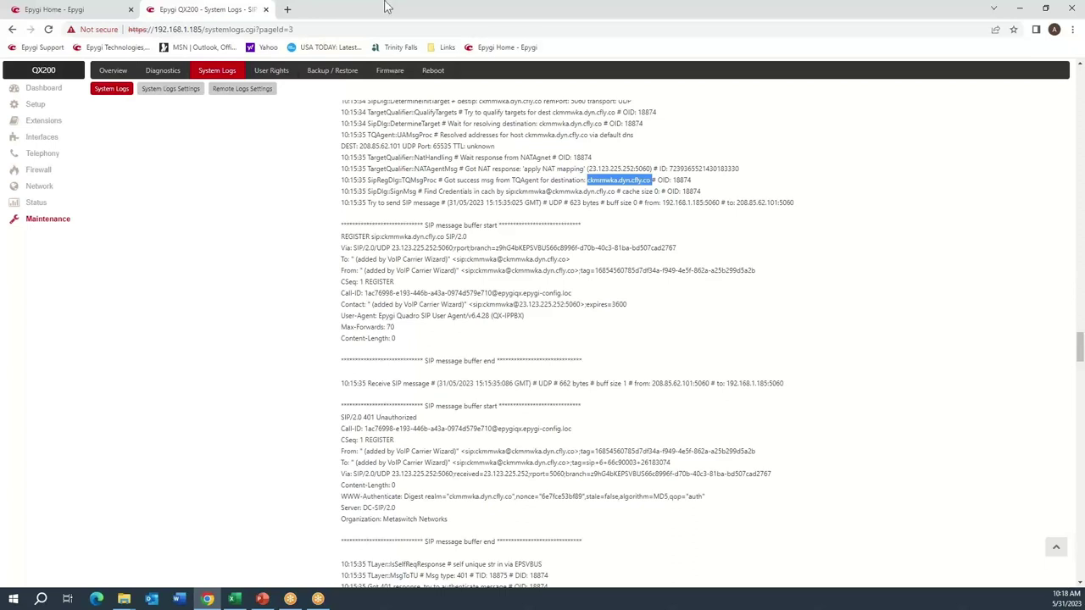
{"action": "left_click", "coordinate": [343, 242]}
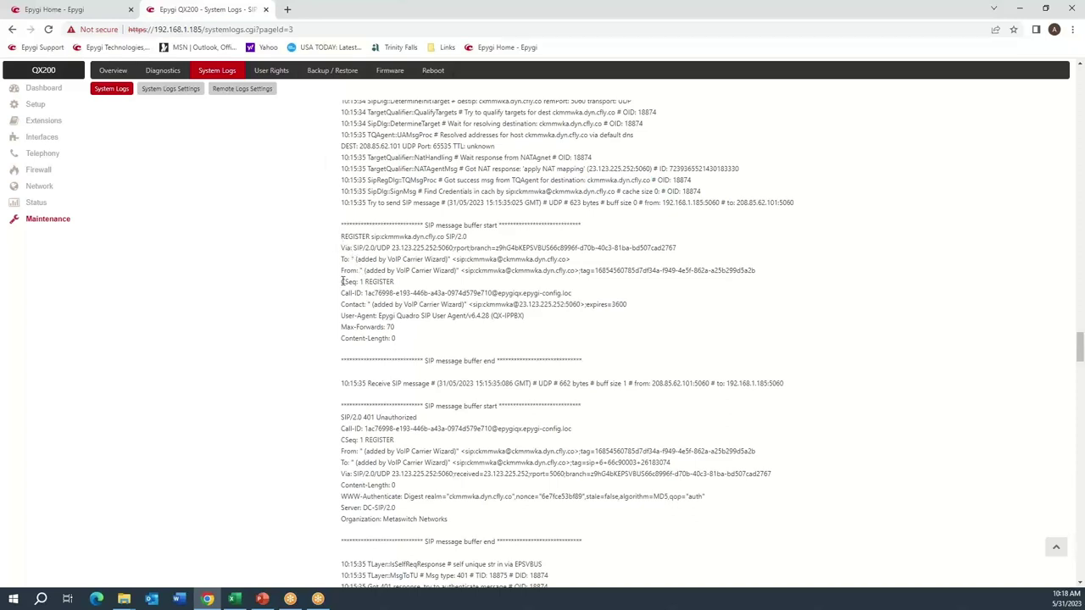
{"action": "left_click_drag", "start_coordinate": [342, 282], "coordinate": [397, 287]}
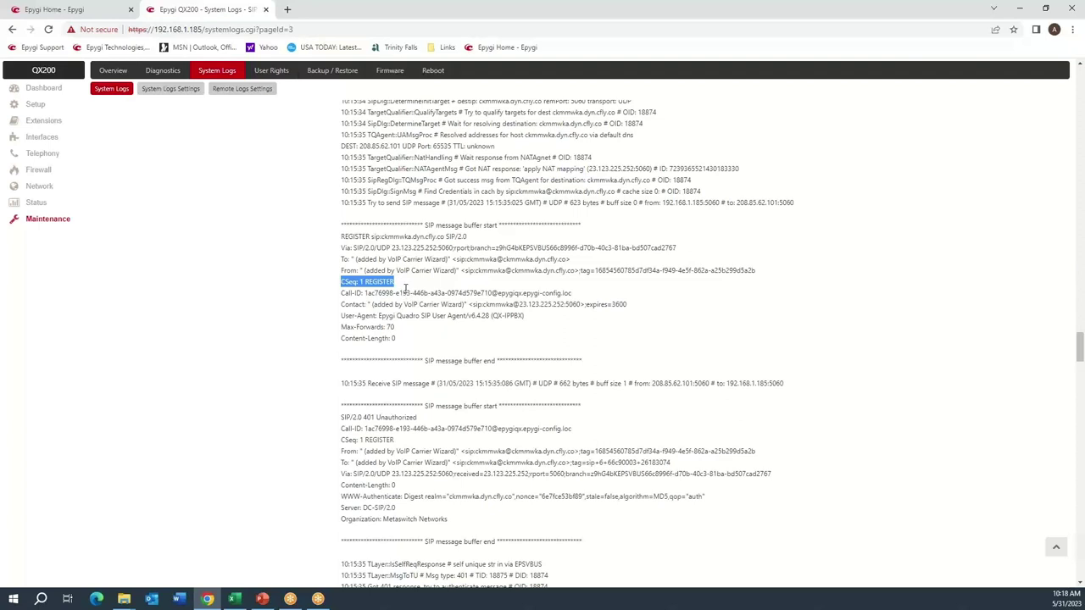
{"action": "left_click", "coordinate": [407, 294]}
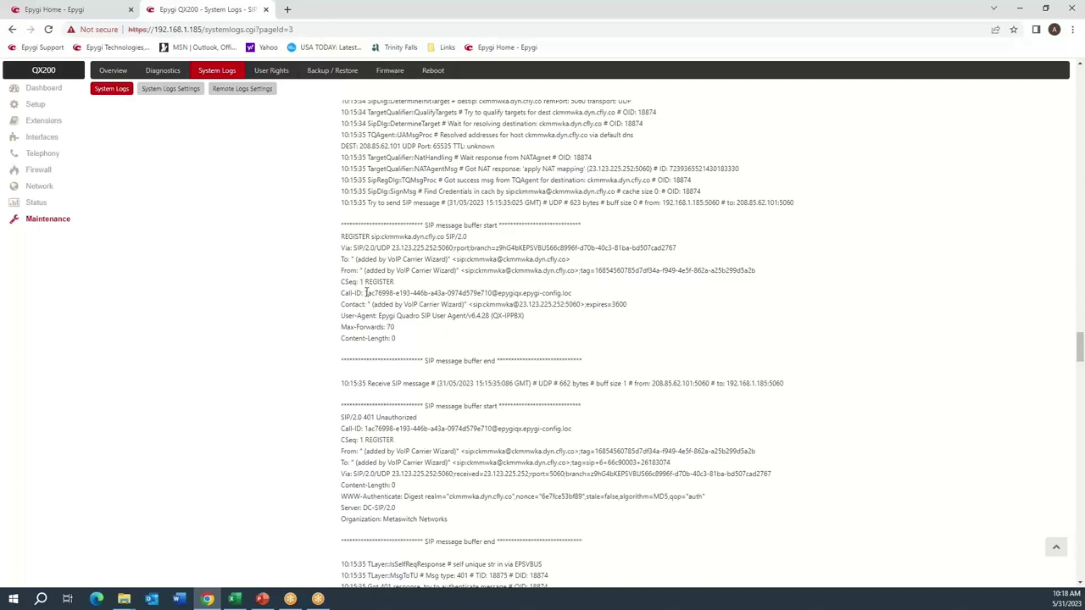
{"action": "left_click_drag", "start_coordinate": [366, 293], "coordinate": [484, 292]}
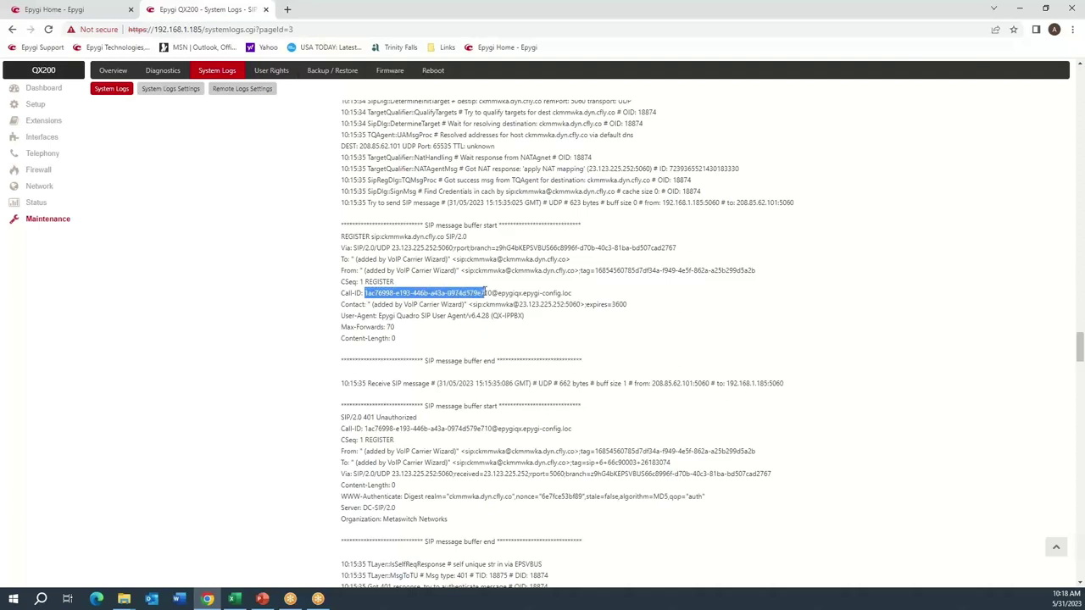
{"action": "left_click", "coordinate": [400, 287]}
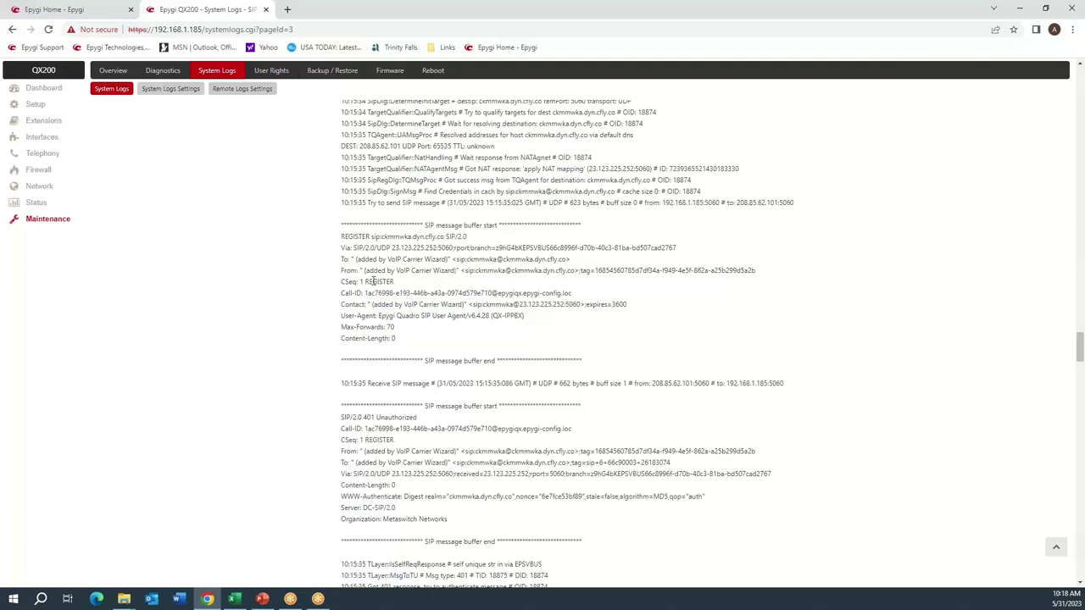
{"action": "left_click_drag", "start_coordinate": [362, 282], "coordinate": [434, 293]}
{"action": "left_click", "coordinate": [477, 289]}
{"action": "left_click_drag", "start_coordinate": [445, 316], "coordinate": [535, 324]}
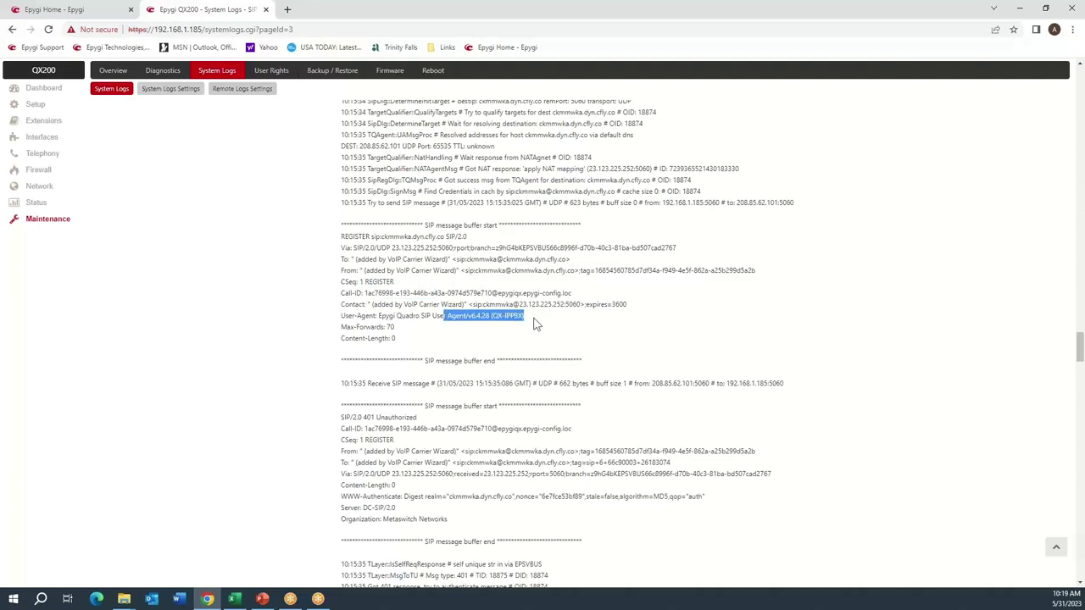
{"action": "left_click", "coordinate": [420, 327]}
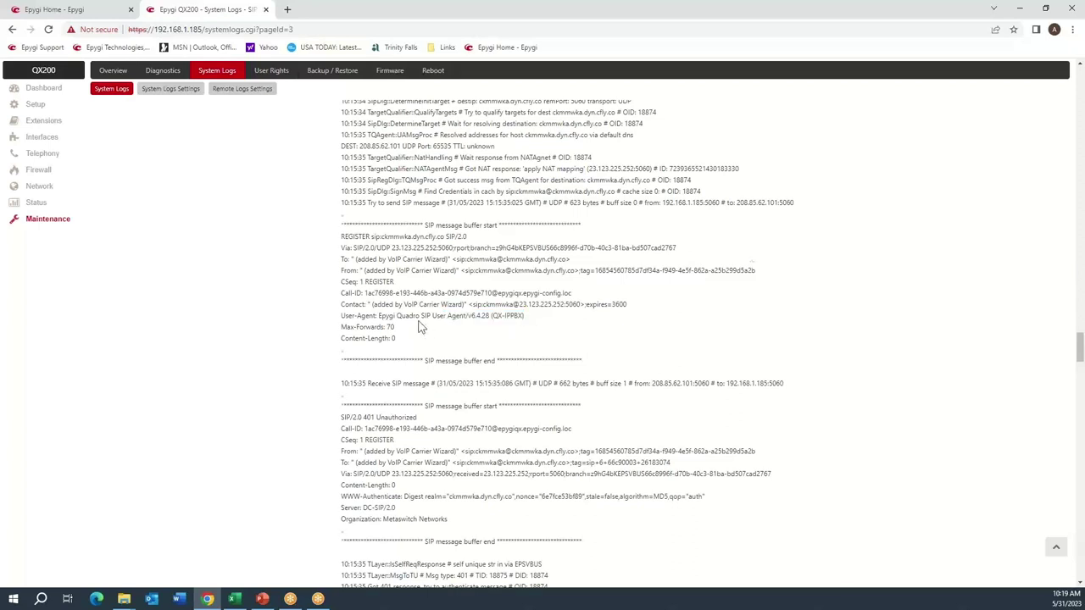
{"action": "scroll", "coordinate": [419, 327], "scroll_direction": "down", "scroll_amount": 2}
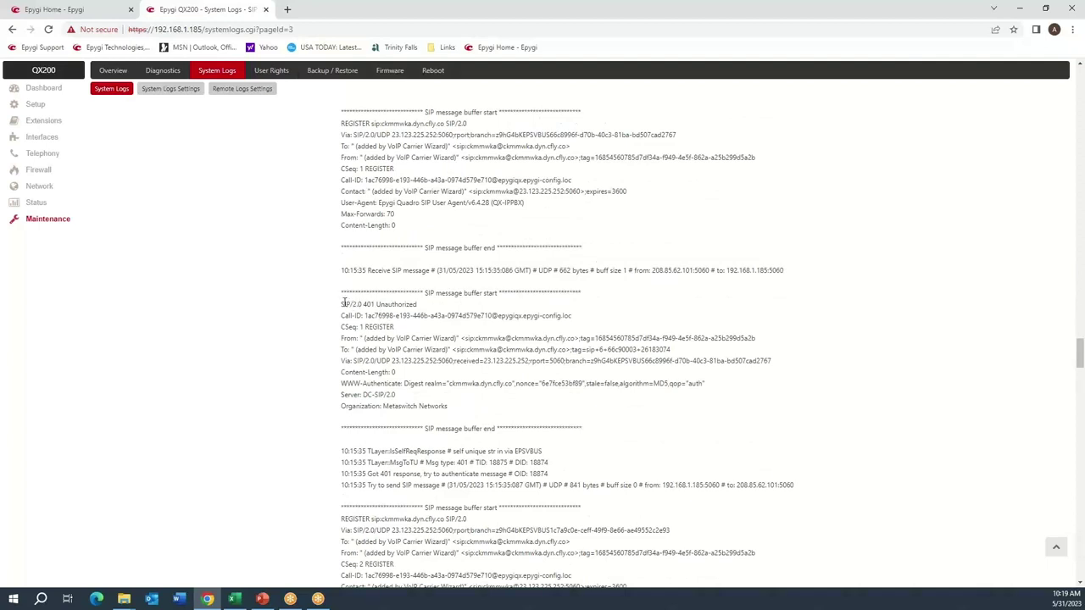
{"action": "left_click_drag", "start_coordinate": [342, 304], "coordinate": [415, 305]}
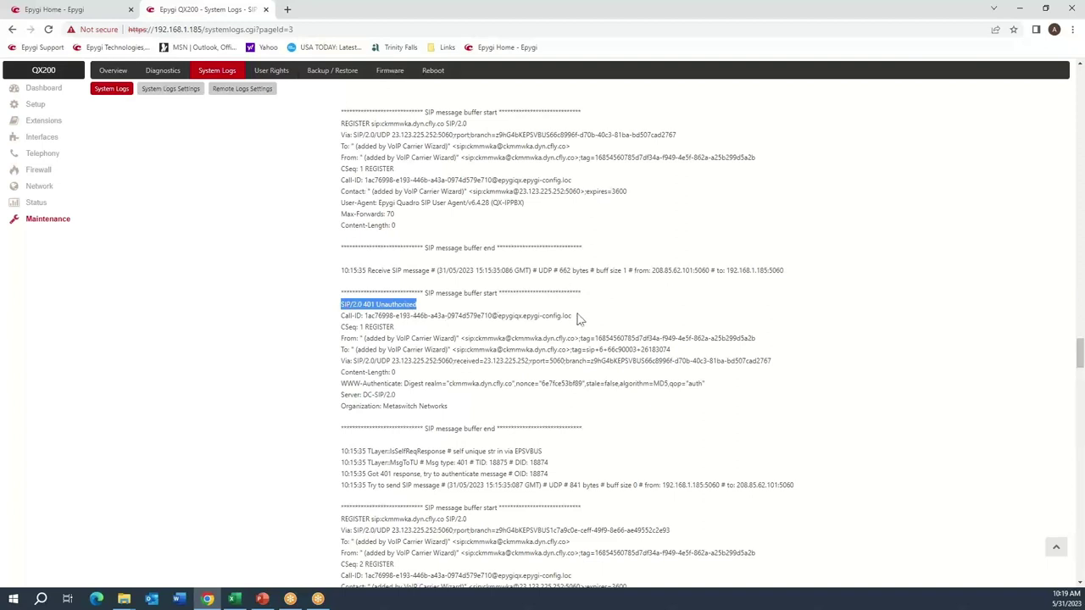
{"action": "left_click", "coordinate": [356, 342]}
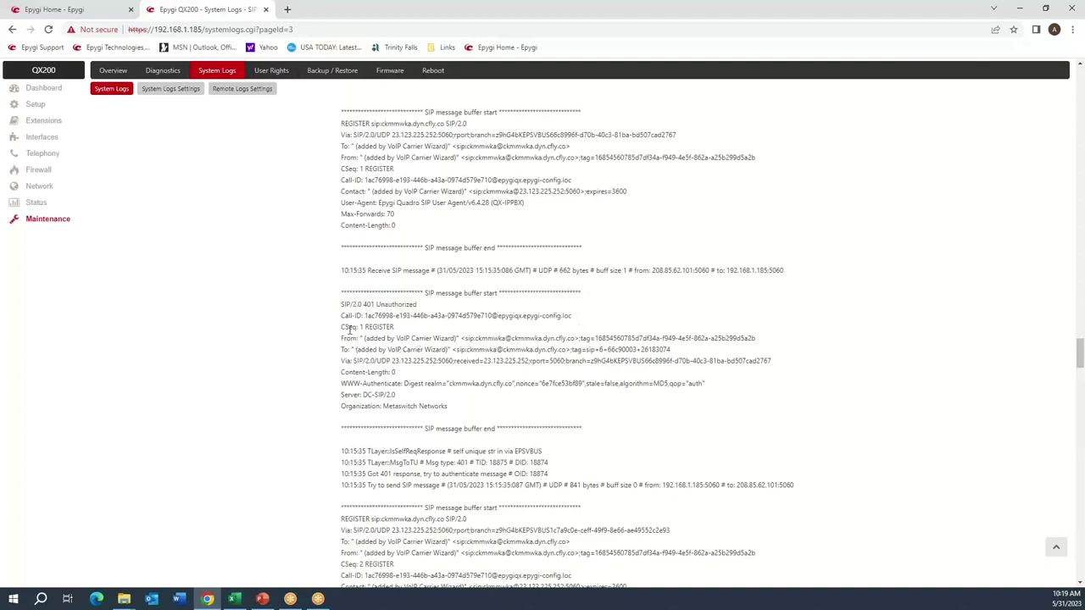
{"action": "left_click_drag", "start_coordinate": [342, 328], "coordinate": [411, 330]}
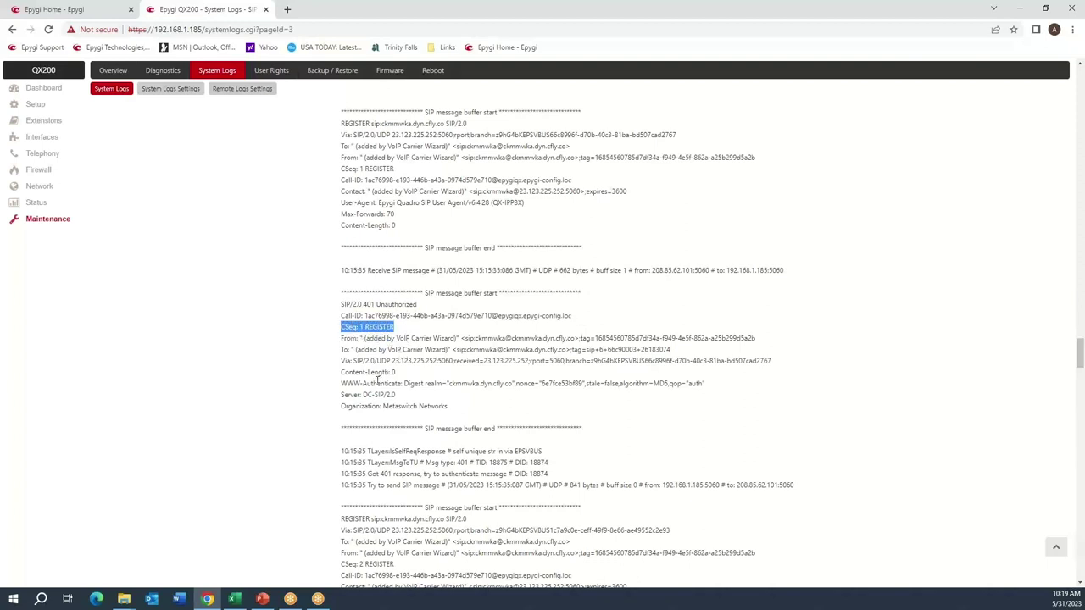
{"action": "left_click_drag", "start_coordinate": [367, 317], "coordinate": [395, 319]}
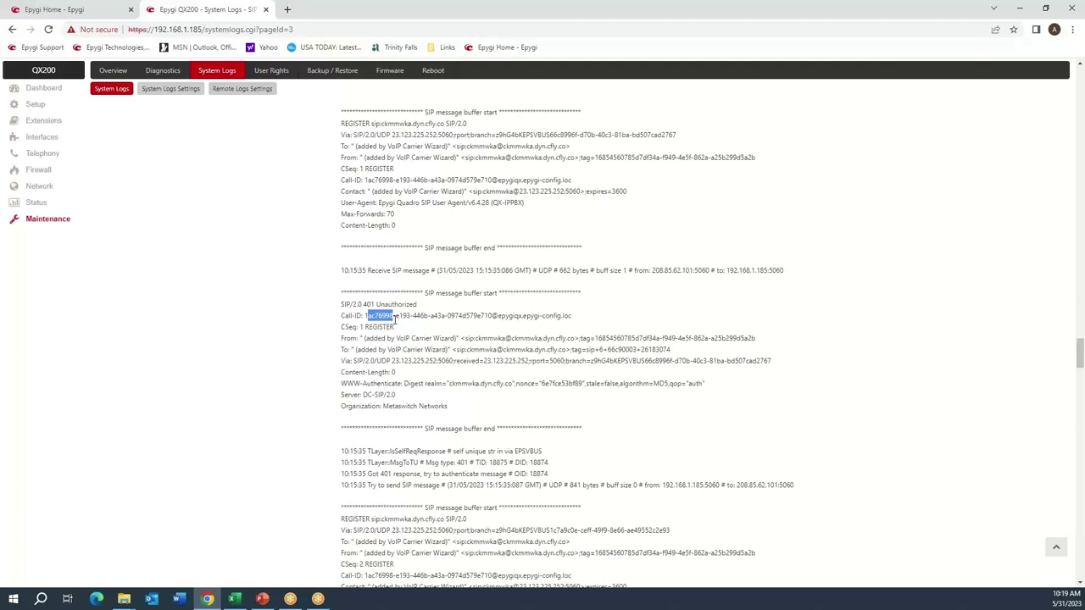
{"action": "scroll", "coordinate": [427, 322], "scroll_direction": "down", "scroll_amount": 4}
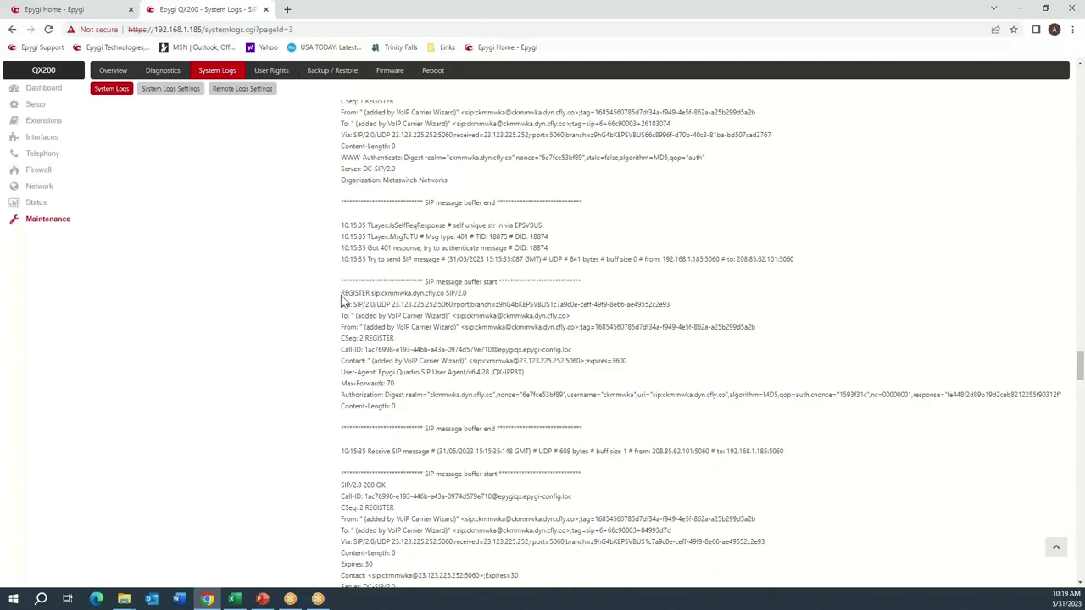
{"action": "left_click_drag", "start_coordinate": [342, 294], "coordinate": [432, 409]}
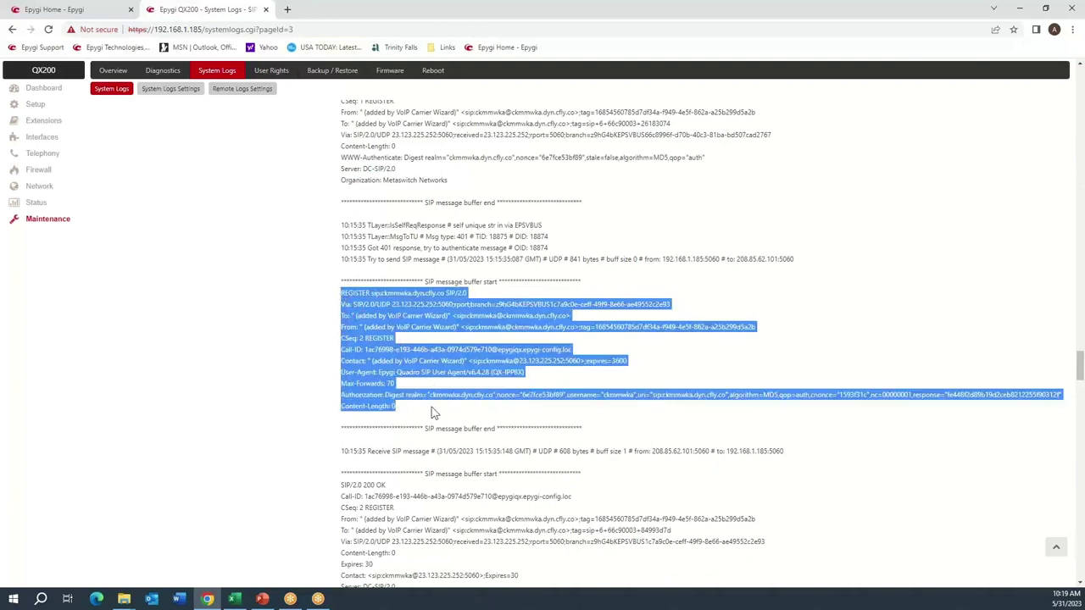
{"action": "left_click", "coordinate": [432, 407]}
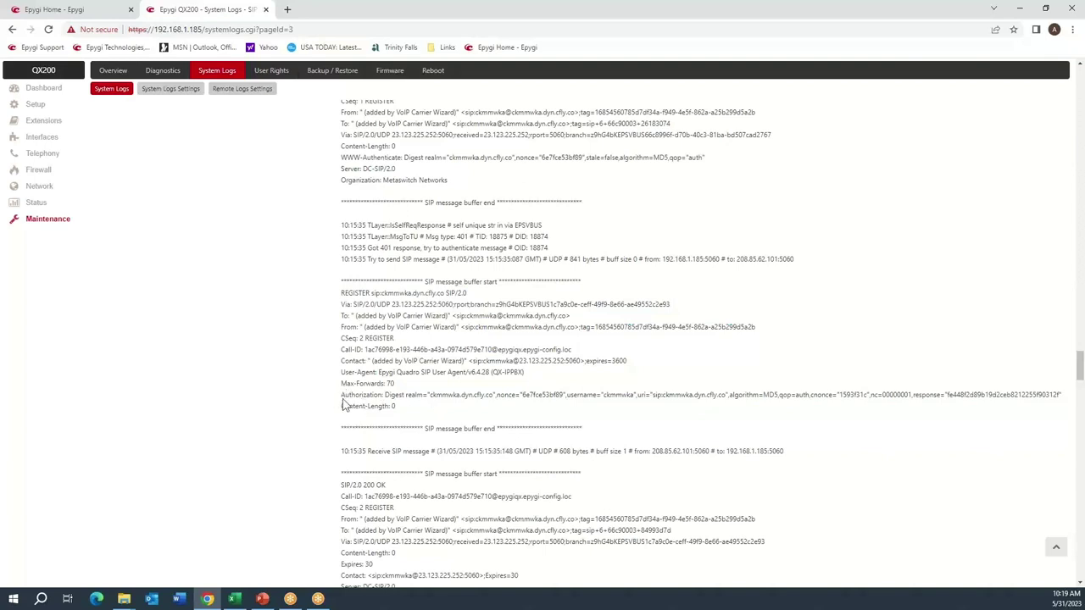
{"action": "left_click_drag", "start_coordinate": [342, 395], "coordinate": [343, 407]}
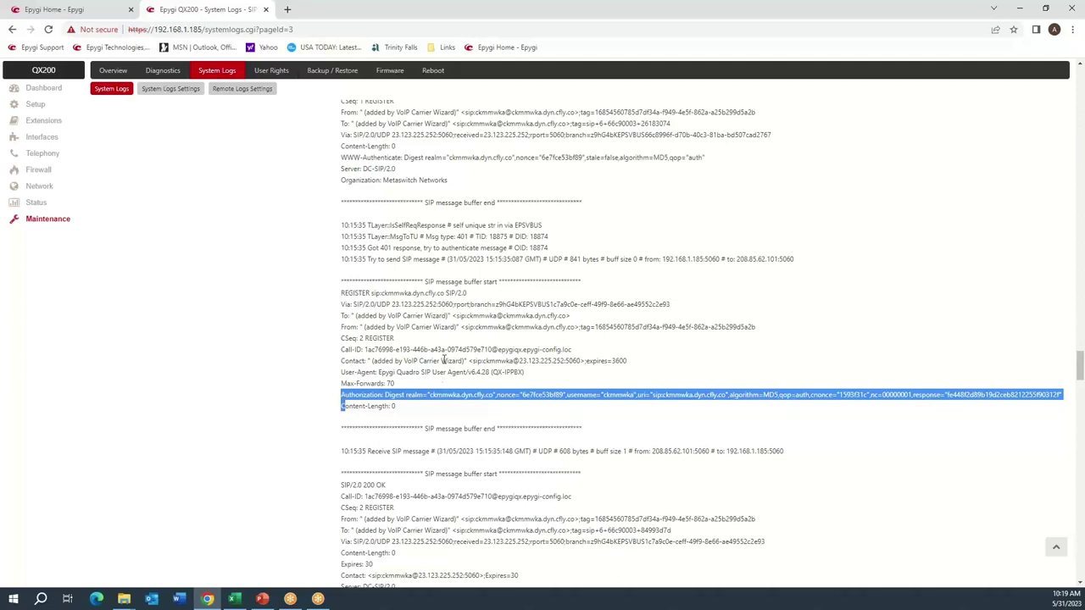
{"action": "left_click", "coordinate": [474, 351]}
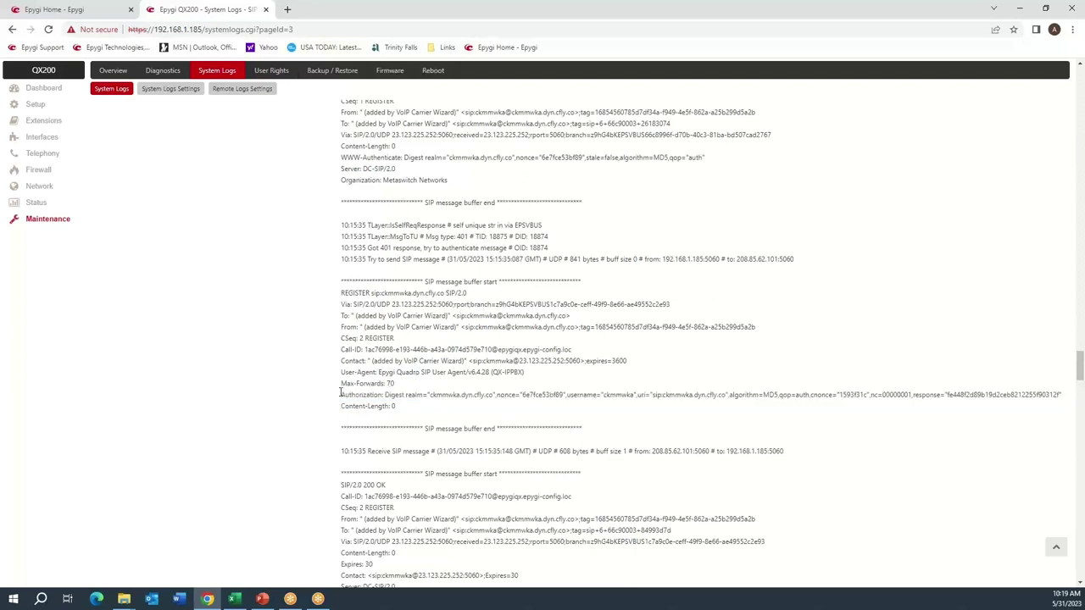
{"action": "left_click_drag", "start_coordinate": [341, 393], "coordinate": [359, 407]}
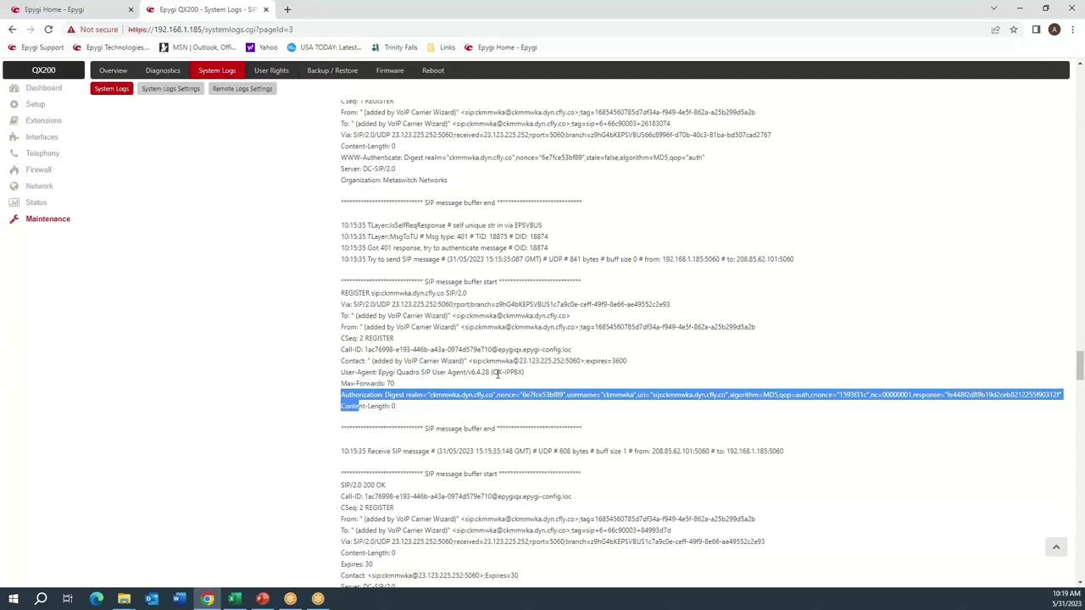
{"action": "left_click", "coordinate": [498, 373]}
{"action": "double_click", "coordinate": [615, 396]}
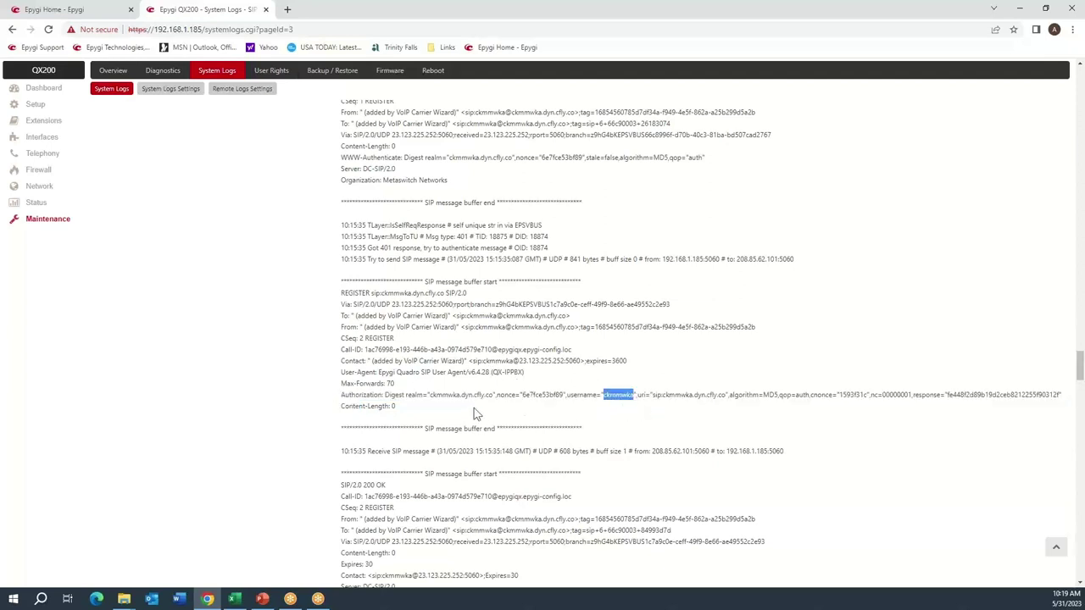
{"action": "left_click_drag", "start_coordinate": [341, 338], "coordinate": [387, 340]}
{"action": "scroll", "coordinate": [387, 340], "scroll_direction": "down", "scroll_amount": 3}
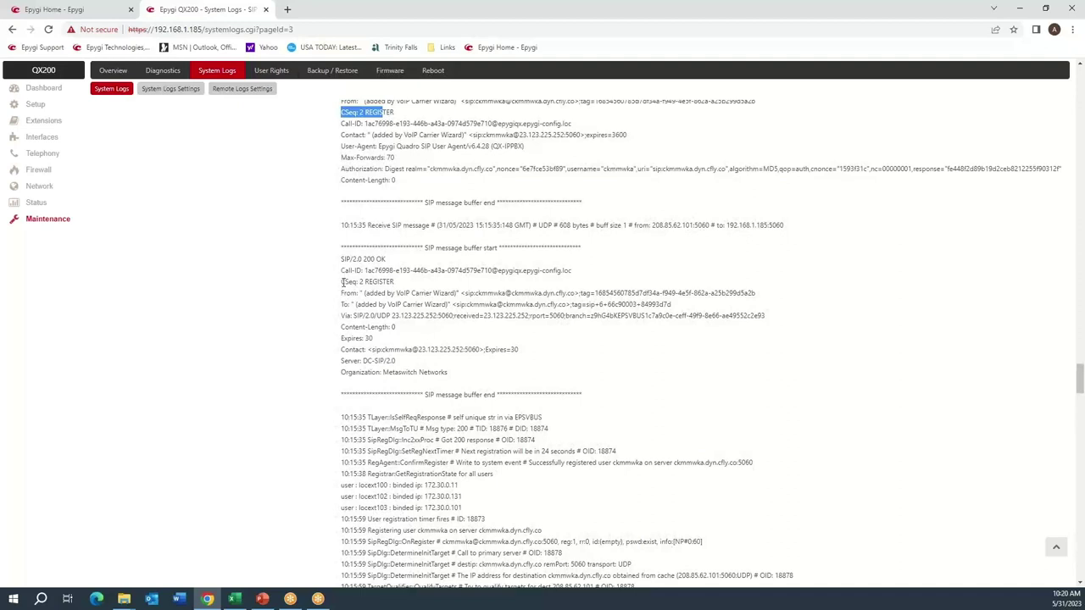
{"action": "left_click_drag", "start_coordinate": [340, 261], "coordinate": [388, 263]}
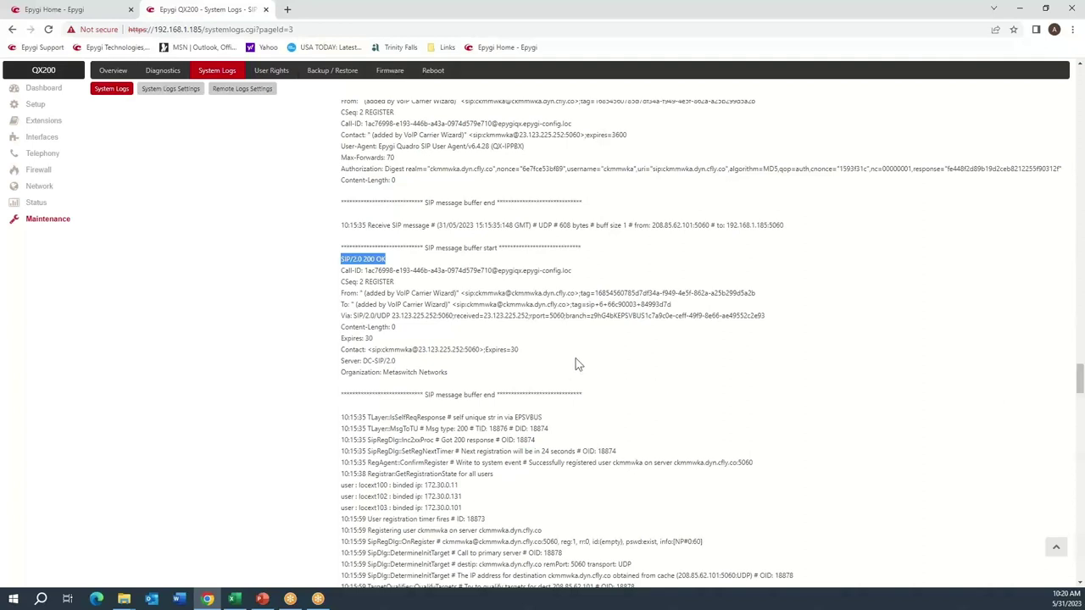
{"action": "left_click", "coordinate": [544, 367]}
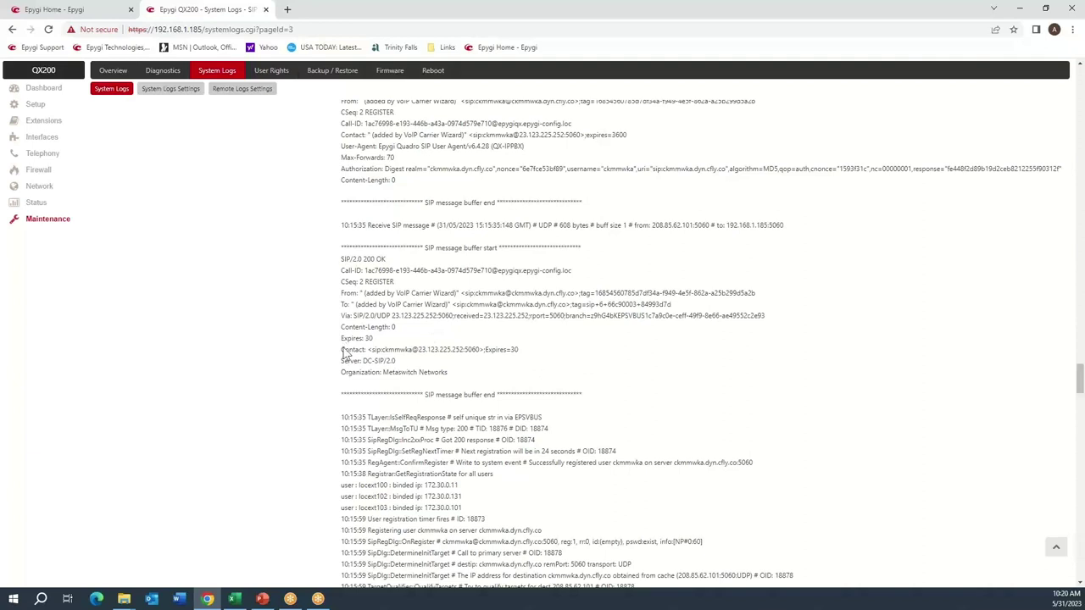
{"action": "left_click_drag", "start_coordinate": [341, 339], "coordinate": [378, 339]}
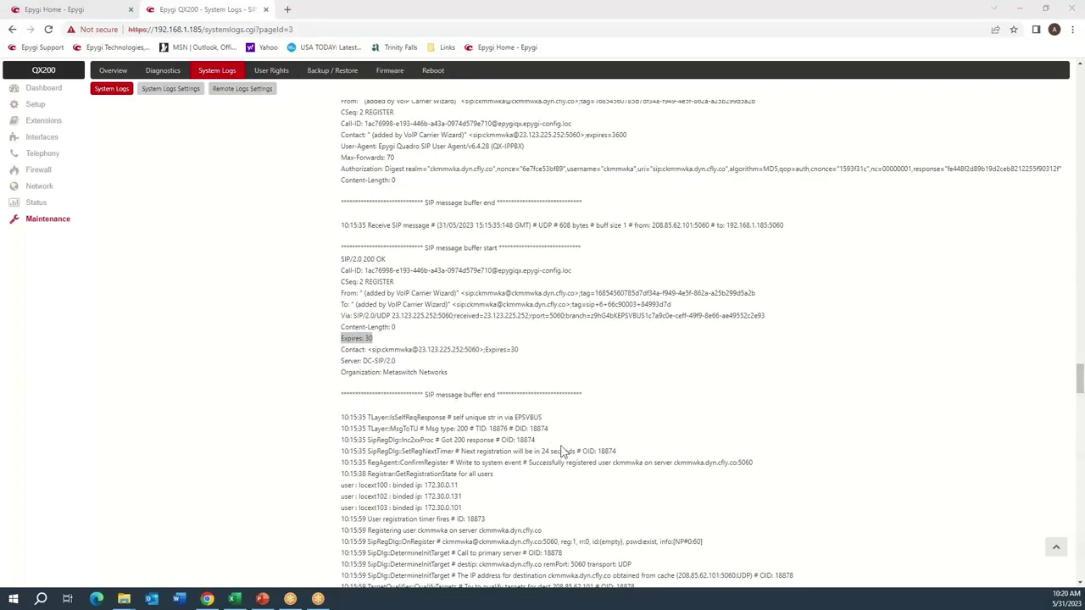
{"action": "left_click", "coordinate": [519, 340]}
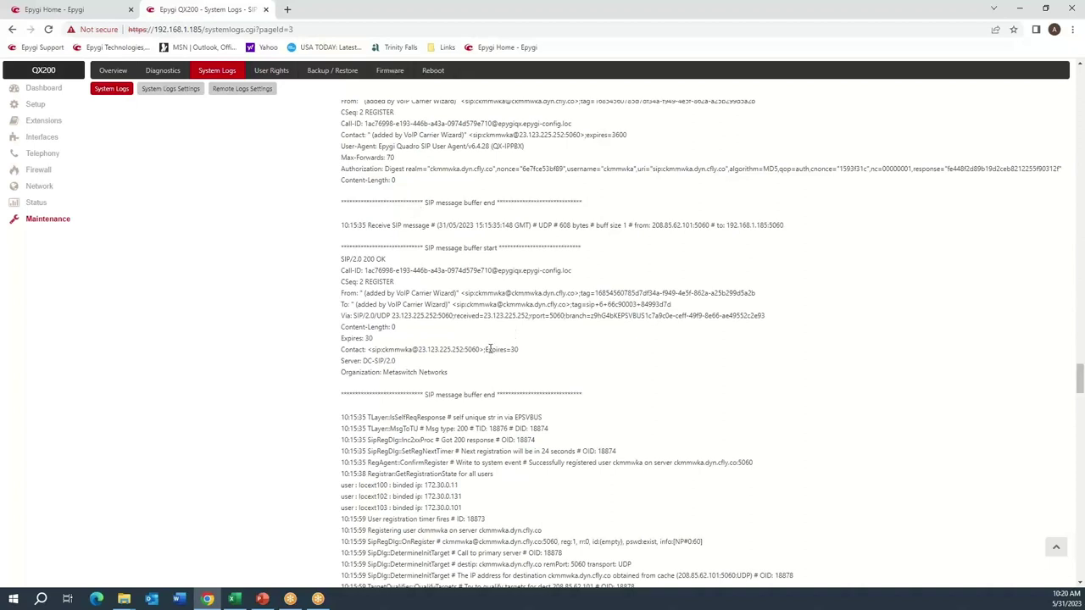
{"action": "left_click_drag", "start_coordinate": [490, 349], "coordinate": [523, 353]}
{"action": "left_click", "coordinate": [531, 328]}
{"action": "left_click_drag", "start_coordinate": [530, 350], "coordinate": [485, 355]}
{"action": "left_click", "coordinate": [485, 351]}
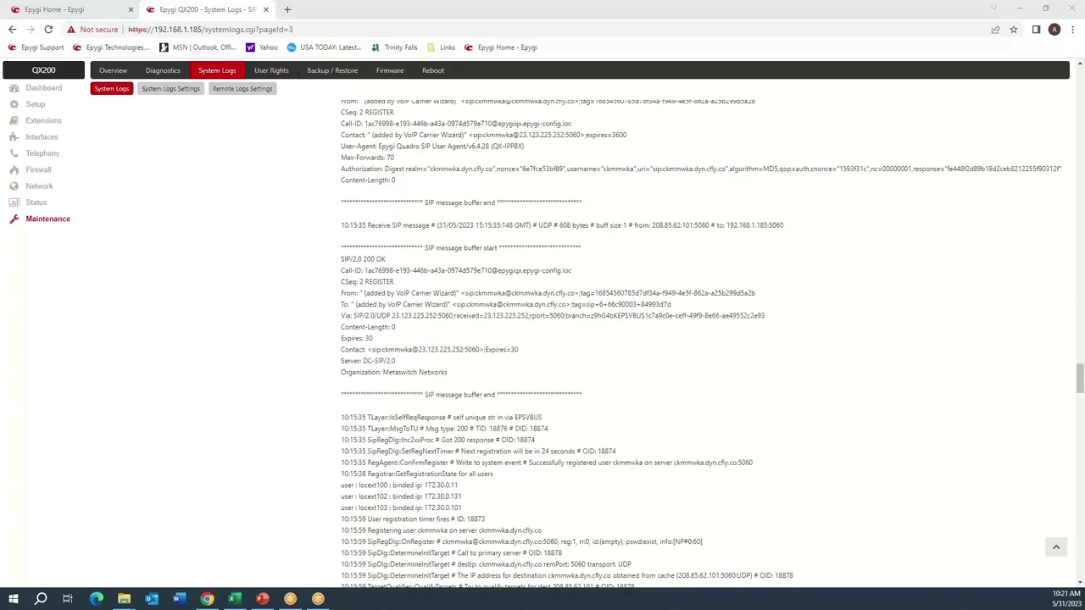
{"action": "left_click", "coordinate": [670, 247]}
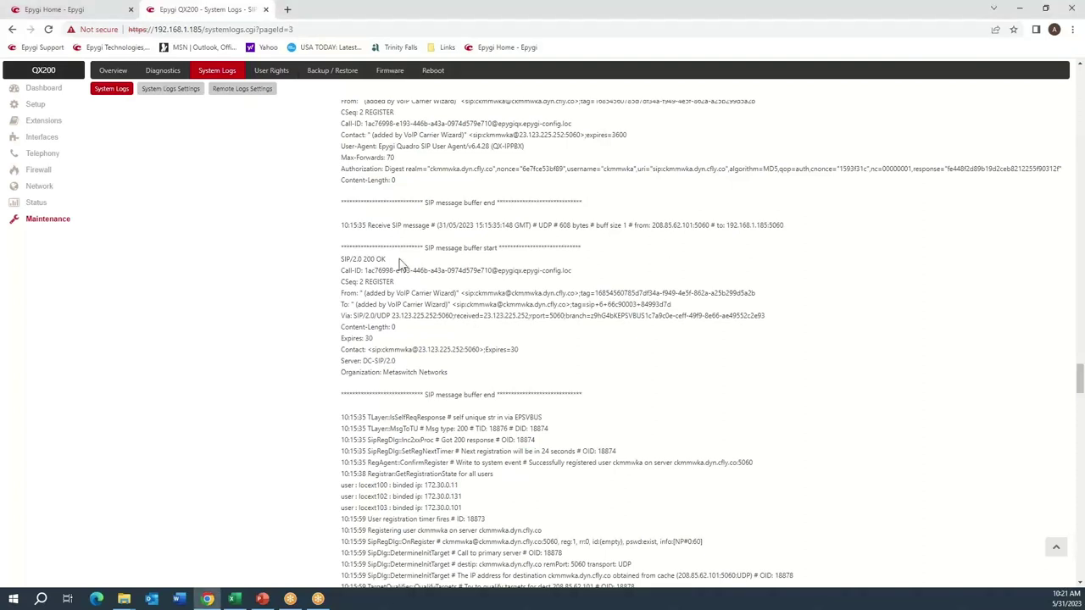
{"action": "left_click_drag", "start_coordinate": [348, 223], "coordinate": [373, 227]}
{"action": "scroll", "coordinate": [440, 293], "scroll_direction": "down", "scroll_amount": 3}
{"action": "scroll", "coordinate": [441, 293], "scroll_direction": "down", "scroll_amount": 2}
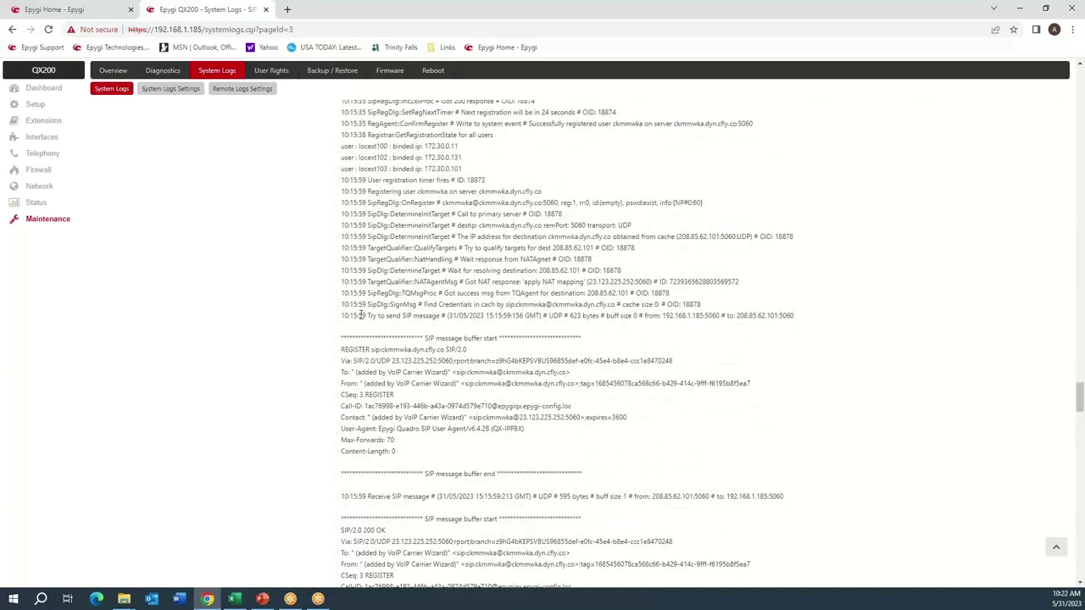
{"action": "left_click_drag", "start_coordinate": [357, 316], "coordinate": [373, 318]}
{"action": "scroll", "coordinate": [377, 366], "scroll_direction": "down", "scroll_amount": 5}
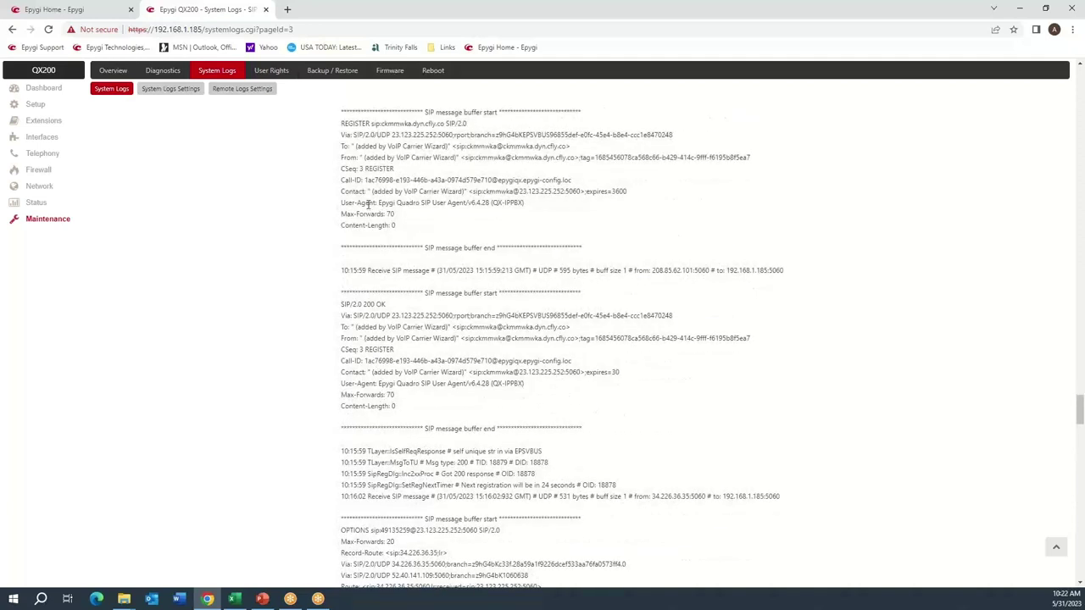
{"action": "left_click_drag", "start_coordinate": [341, 169], "coordinate": [373, 169]}
{"action": "scroll", "coordinate": [415, 312], "scroll_direction": "down", "scroll_amount": 6}
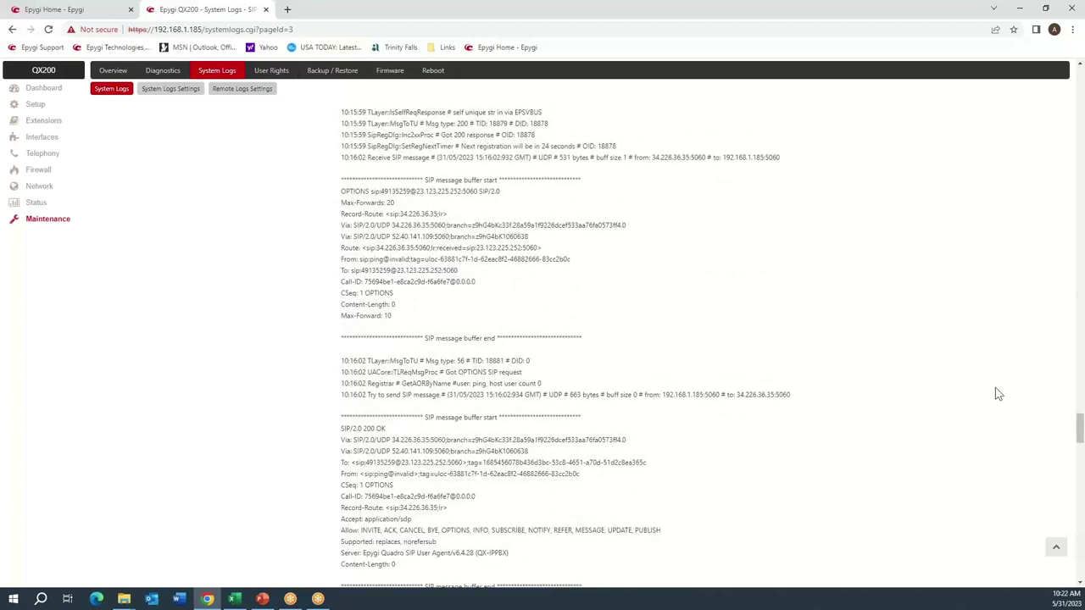
{"action": "key", "text": "alt+Tab"}
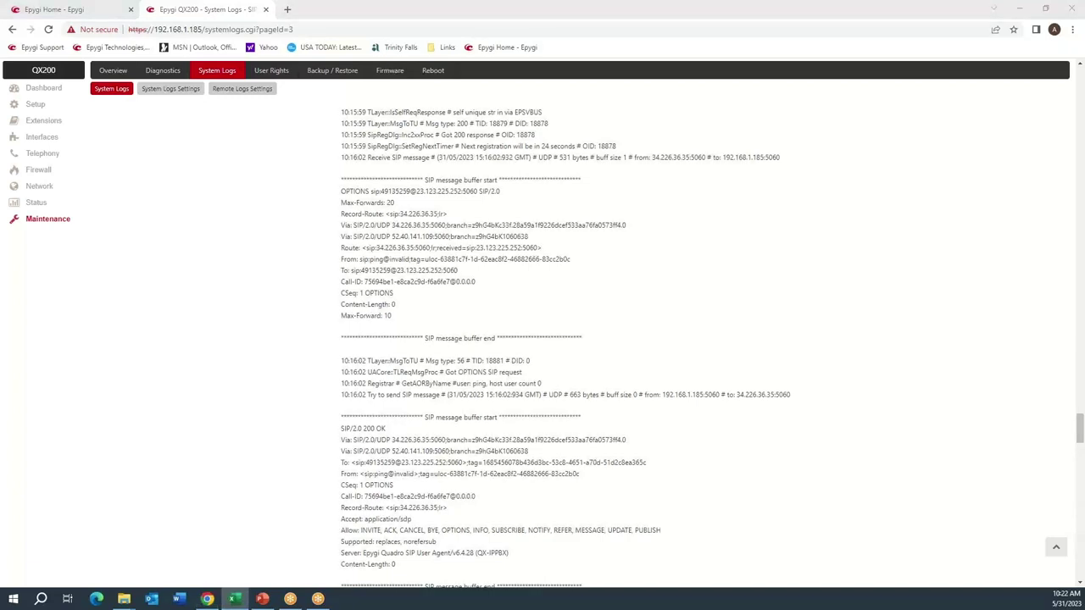
{"action": "left_click", "coordinate": [462, 295]}
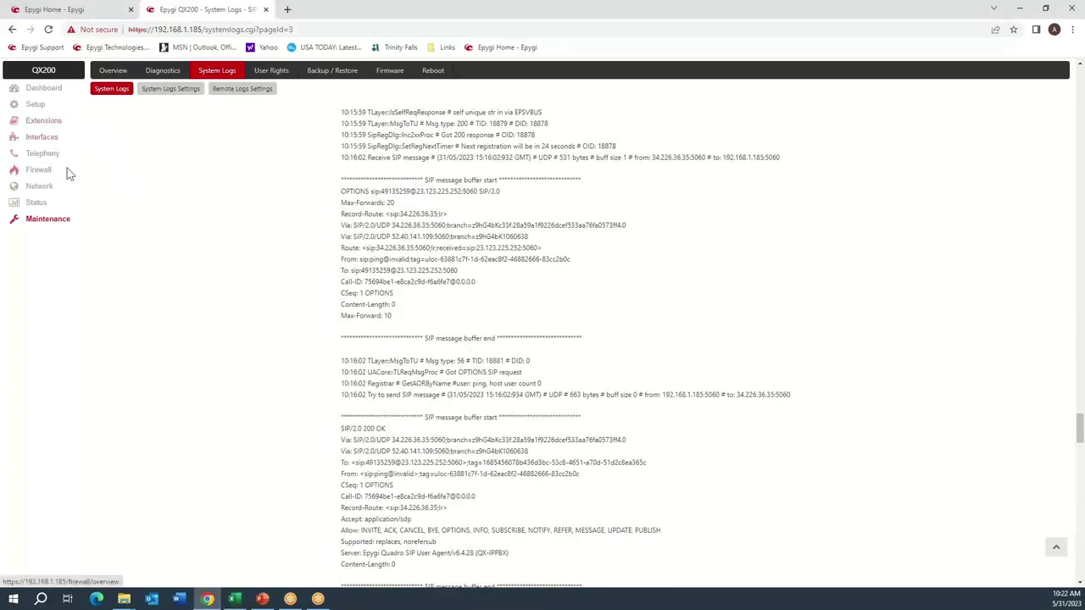
{"action": "key", "text": "alt+Tab"}
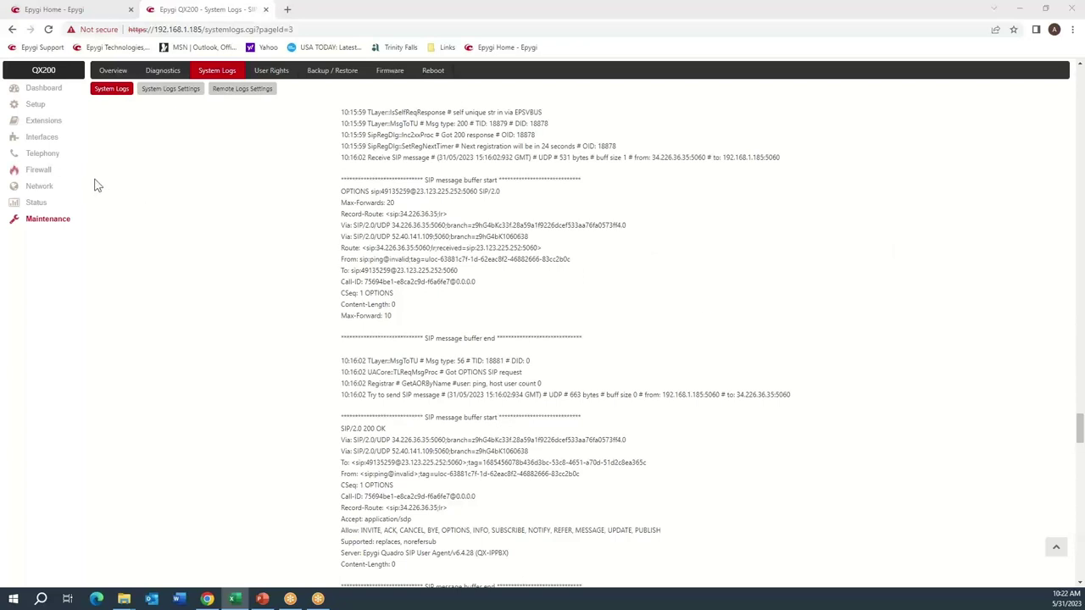
{"action": "left_click", "coordinate": [35, 154]}
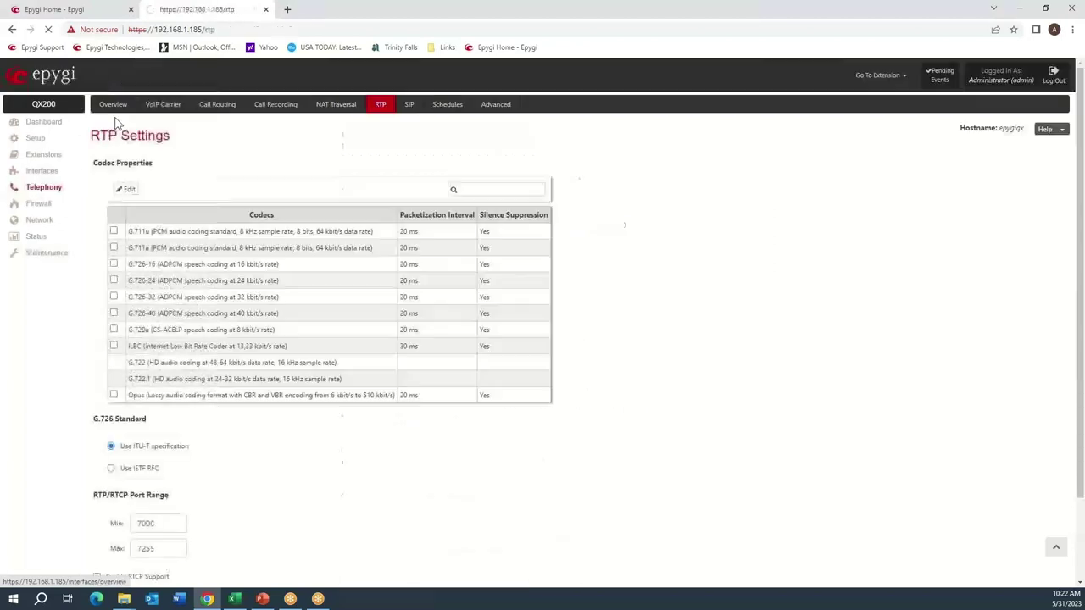
Inspect Call Routing rows 11 (9*, NDS: 1, carrier destination) and 12 (FXO destination).
{"action": "left_click", "coordinate": [205, 115]}
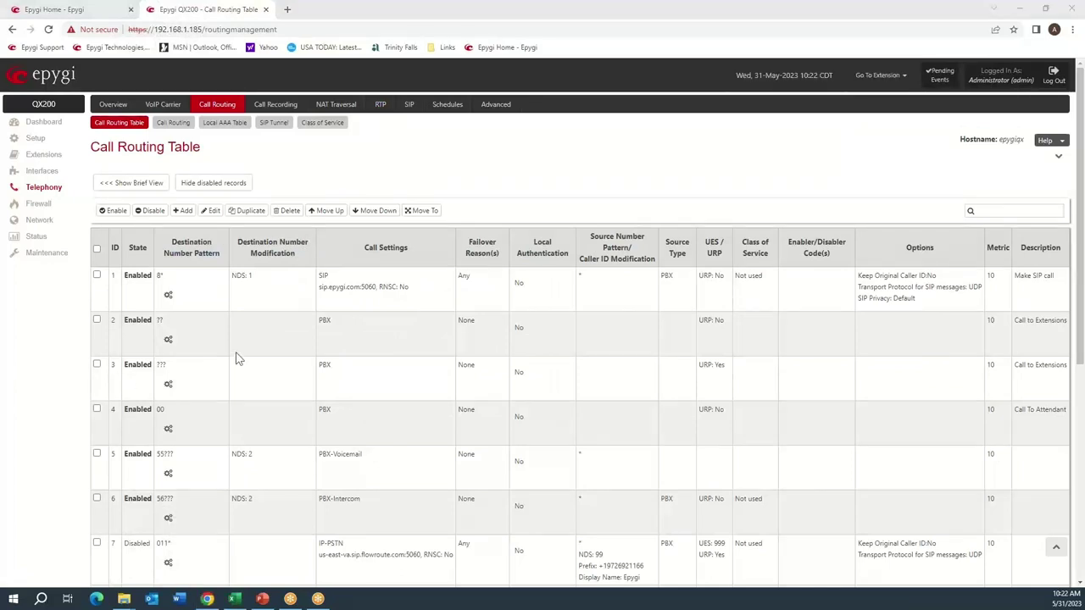
{"action": "scroll", "coordinate": [241, 358], "scroll_direction": "down", "scroll_amount": 5}
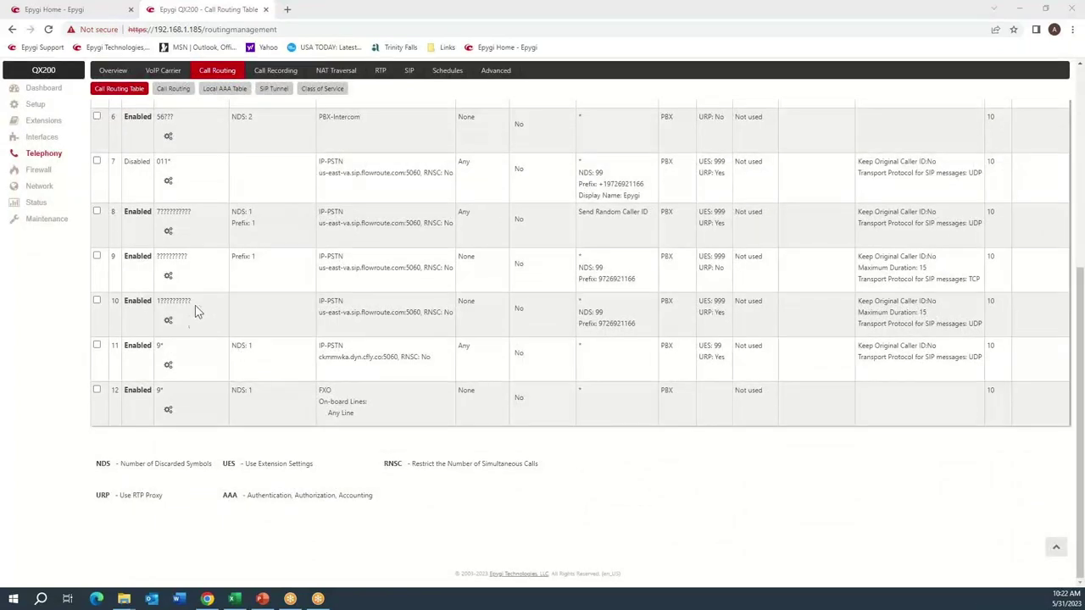
{"action": "mouse_move", "coordinate": [167, 350]}
{"action": "left_mouse_down"}
{"action": "mouse_move", "coordinate": [154, 352]}
{"action": "mouse_move", "coordinate": [179, 345]}
{"action": "left_mouse_up"}
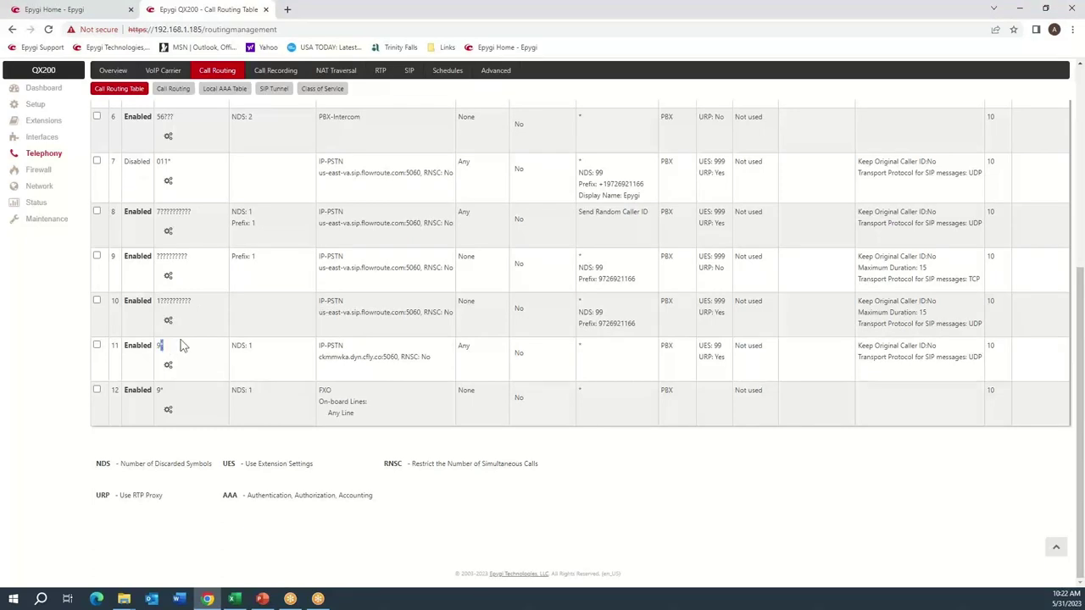
{"action": "left_click", "coordinate": [184, 344]}
{"action": "left_click_drag", "start_coordinate": [259, 346], "coordinate": [234, 344]}
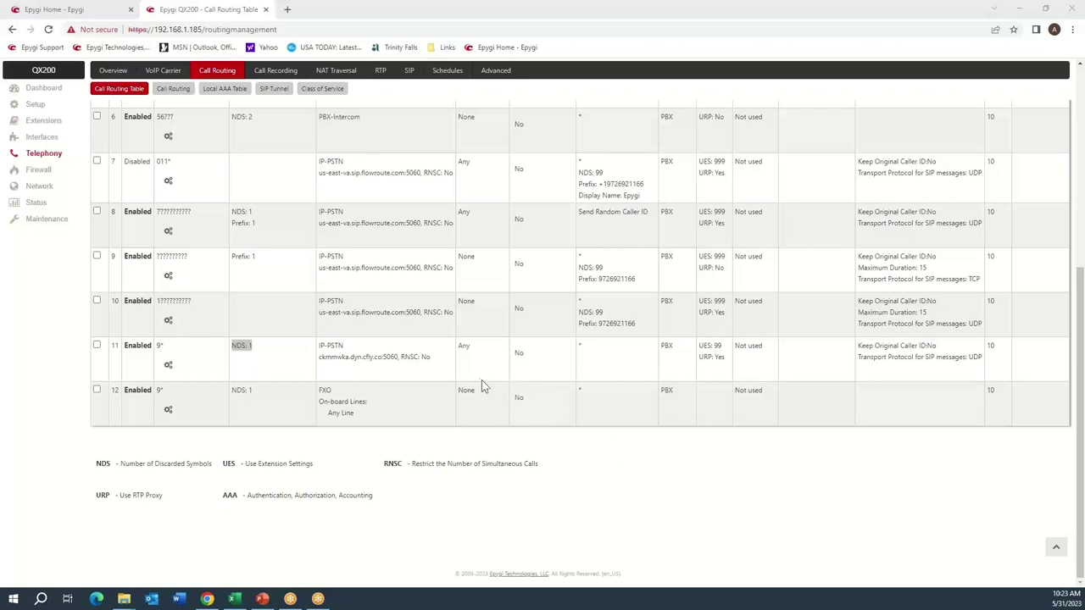
{"action": "left_click", "coordinate": [435, 359]}
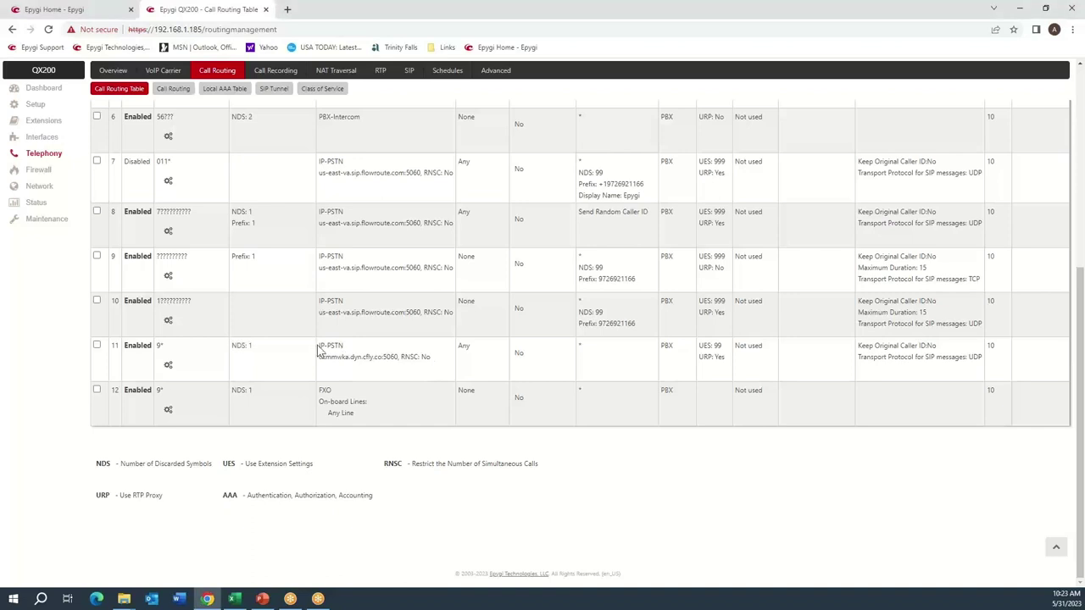
{"action": "left_click_drag", "start_coordinate": [318, 346], "coordinate": [393, 369]}
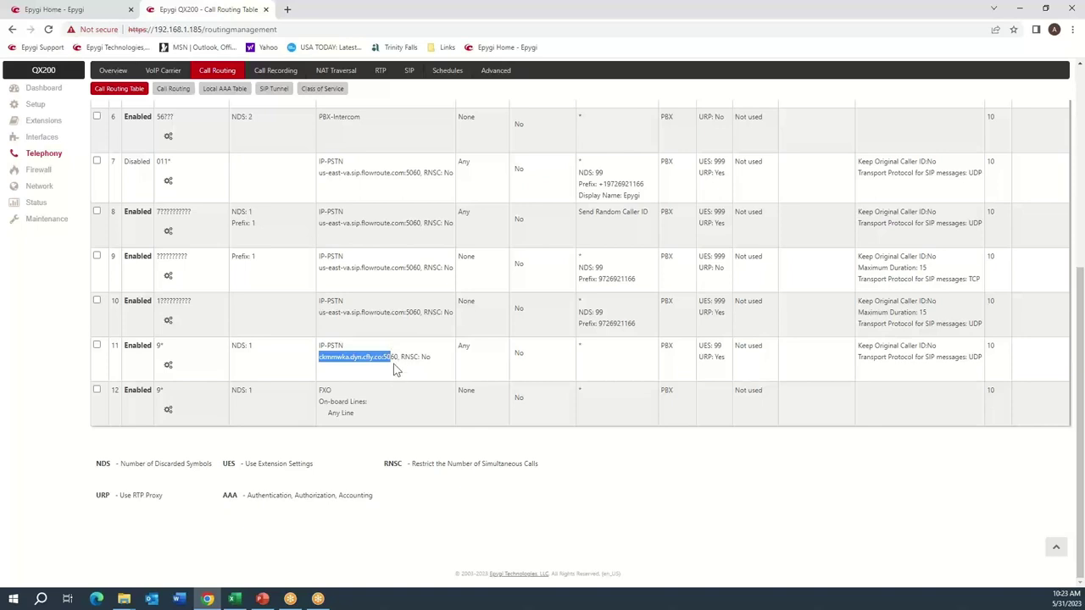
{"action": "left_click", "coordinate": [389, 357]}
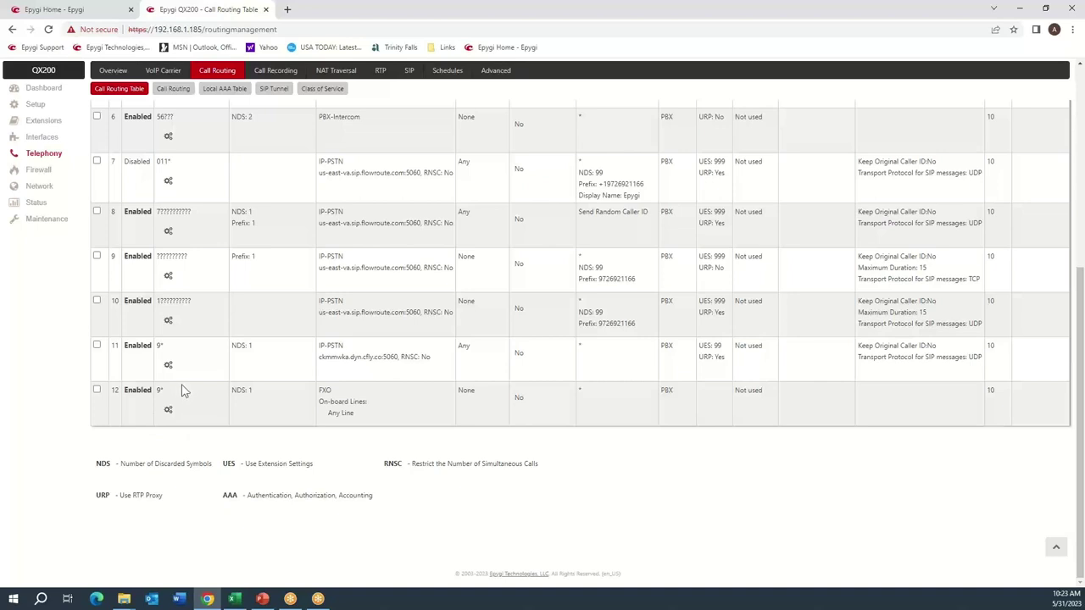
{"action": "double_click", "coordinate": [324, 389]}
{"action": "left_click", "coordinate": [384, 280]}
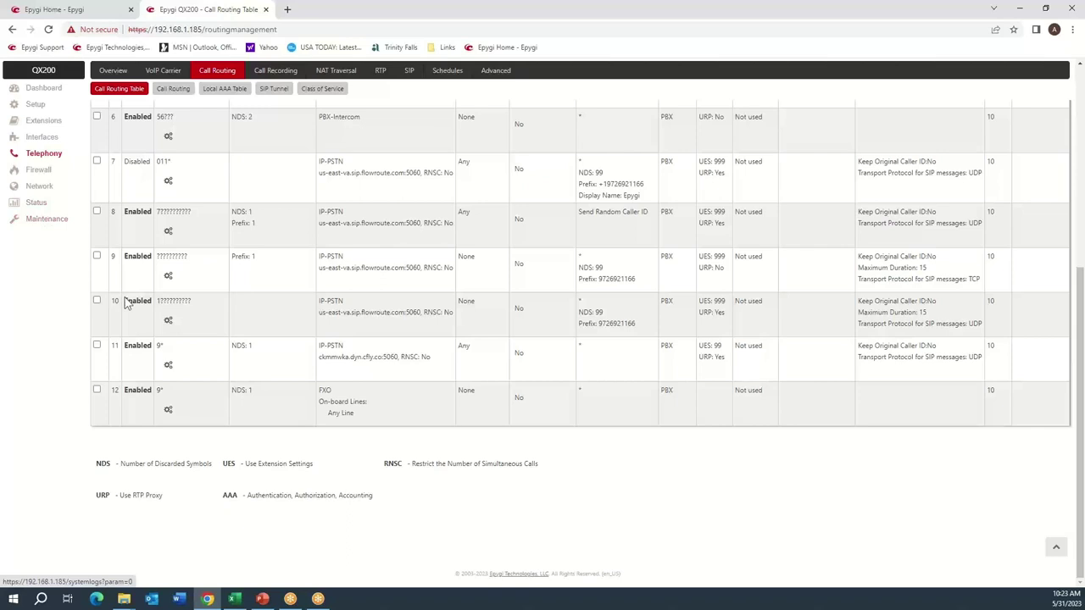
{"action": "left_click_drag", "start_coordinate": [168, 347], "coordinate": [144, 347]}
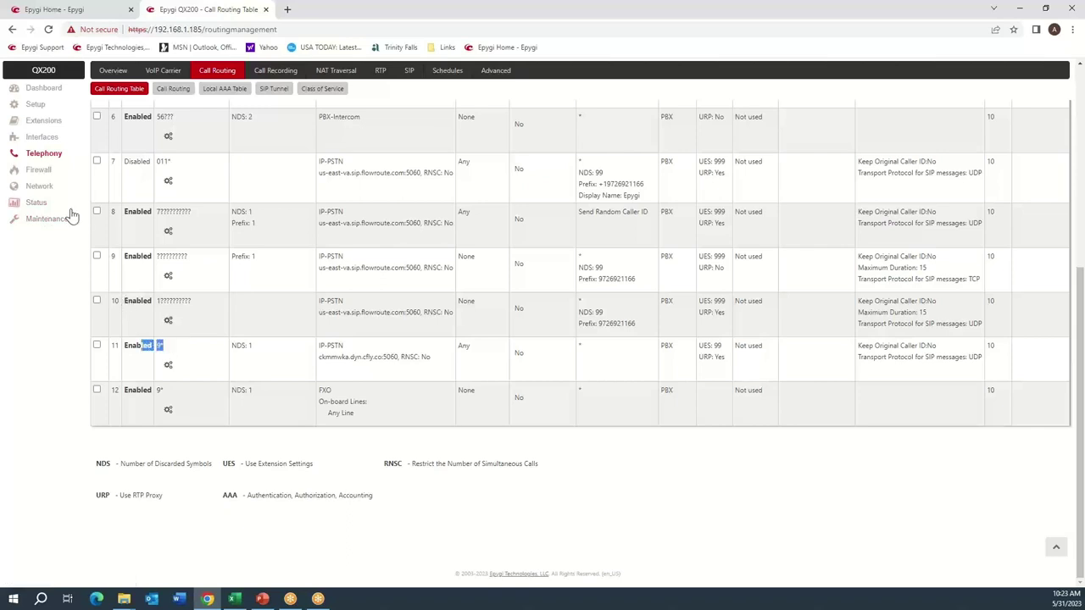
{"action": "left_click", "coordinate": [68, 224]}
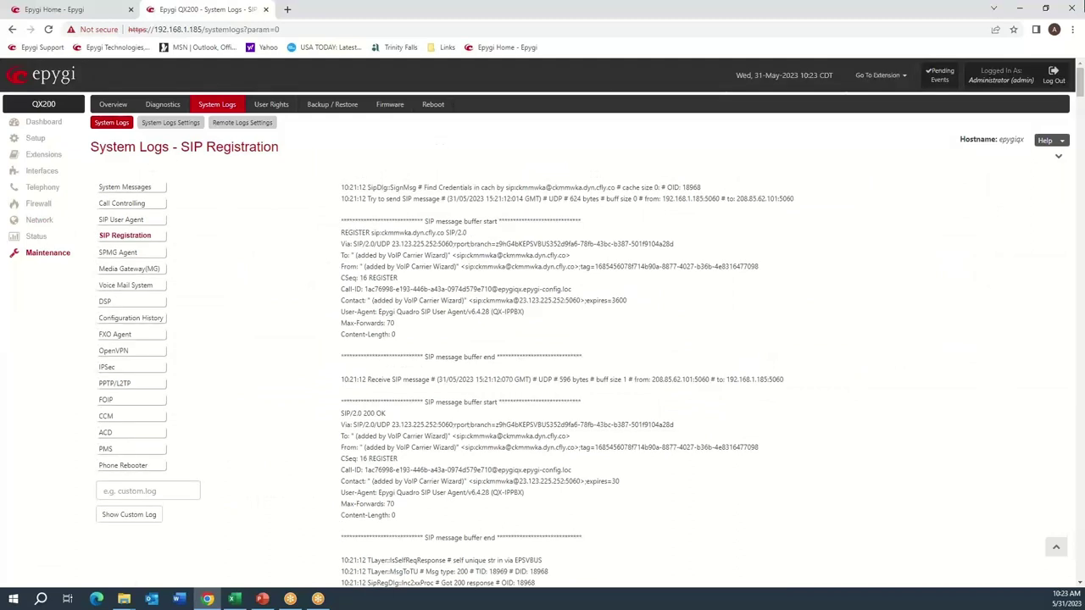
Insert a log marker with the comment 'Test1' into all system logs.
{"action": "left_click", "coordinate": [178, 125]}
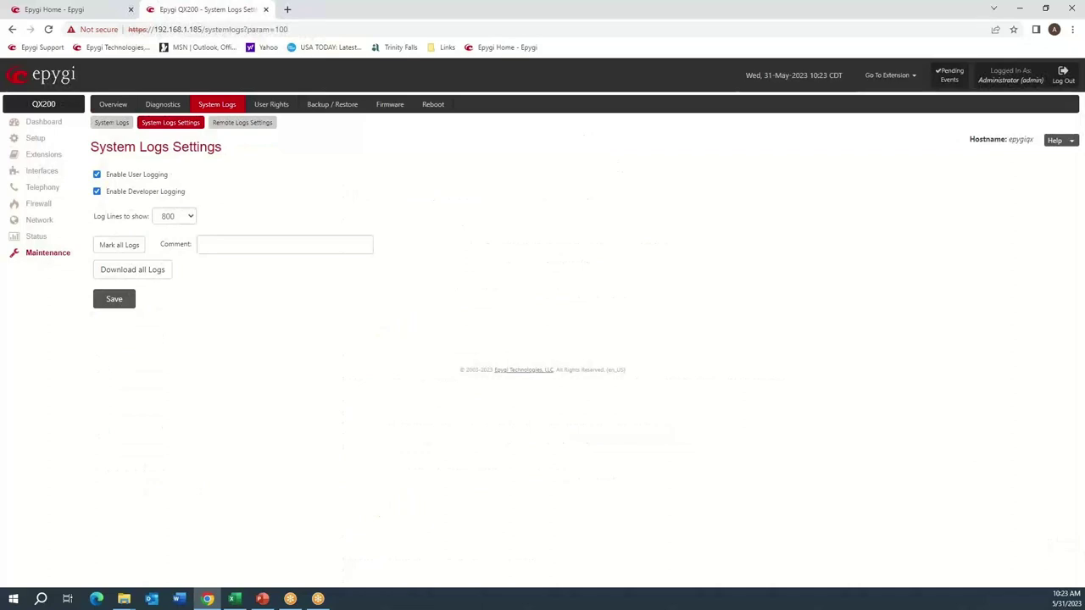
{"action": "left_click", "coordinate": [299, 244]}
{"action": "left_click", "coordinate": [299, 246]}
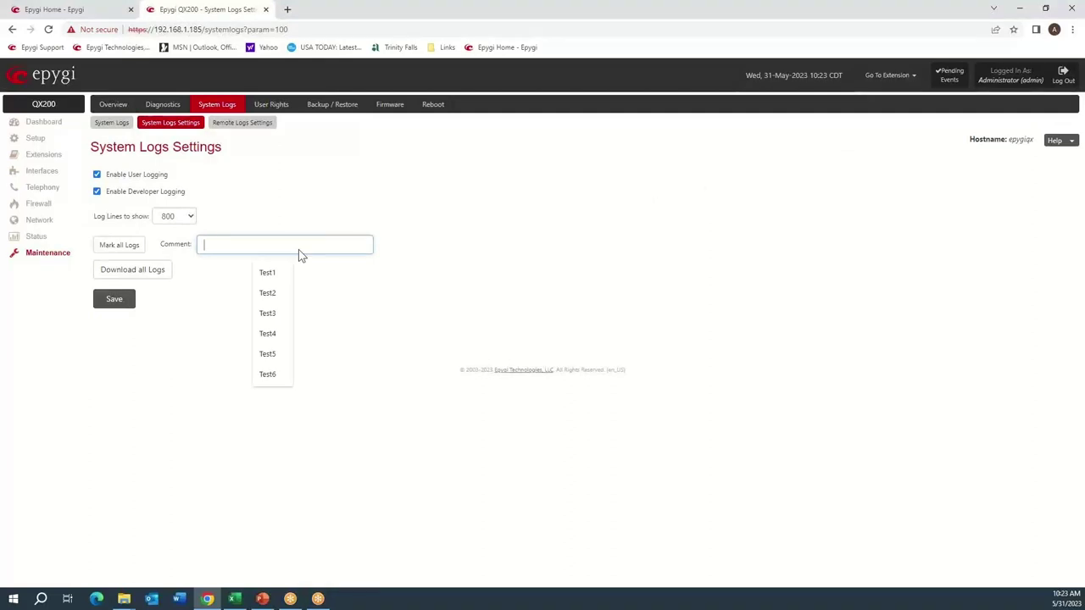
{"action": "left_click", "coordinate": [270, 271]}
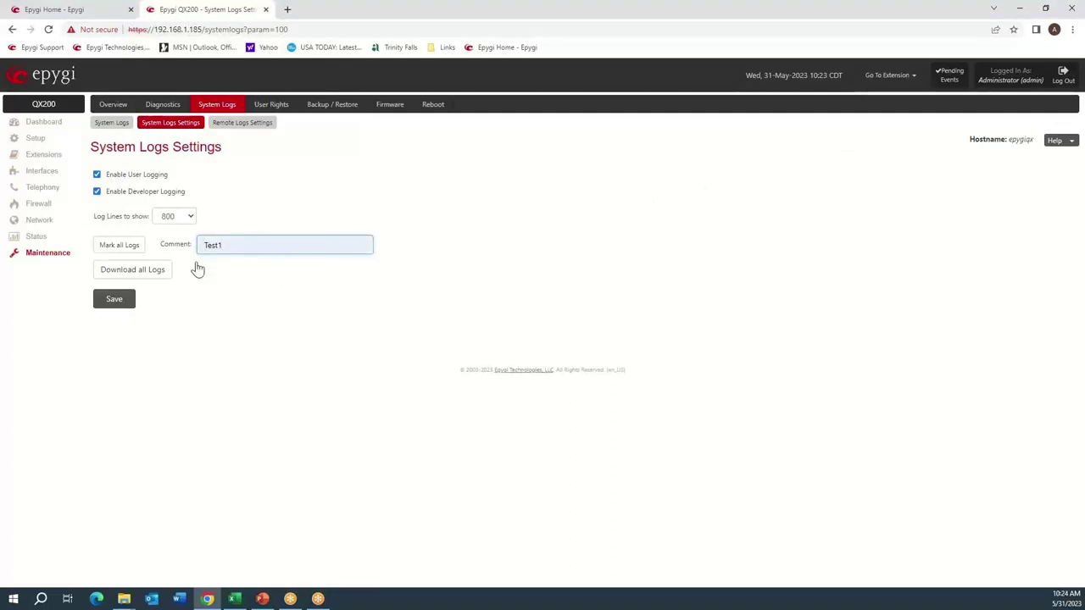
{"action": "left_click", "coordinate": [124, 249]}
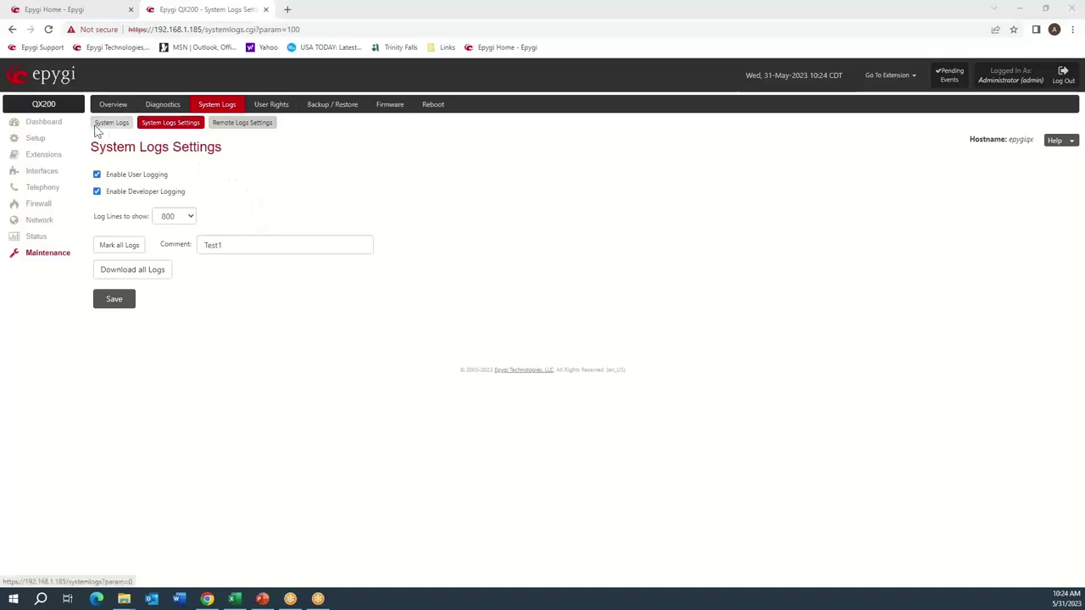
Review extension 100's active call and the SIP registration status, then return to System Logs.
{"action": "left_click", "coordinate": [51, 121]}
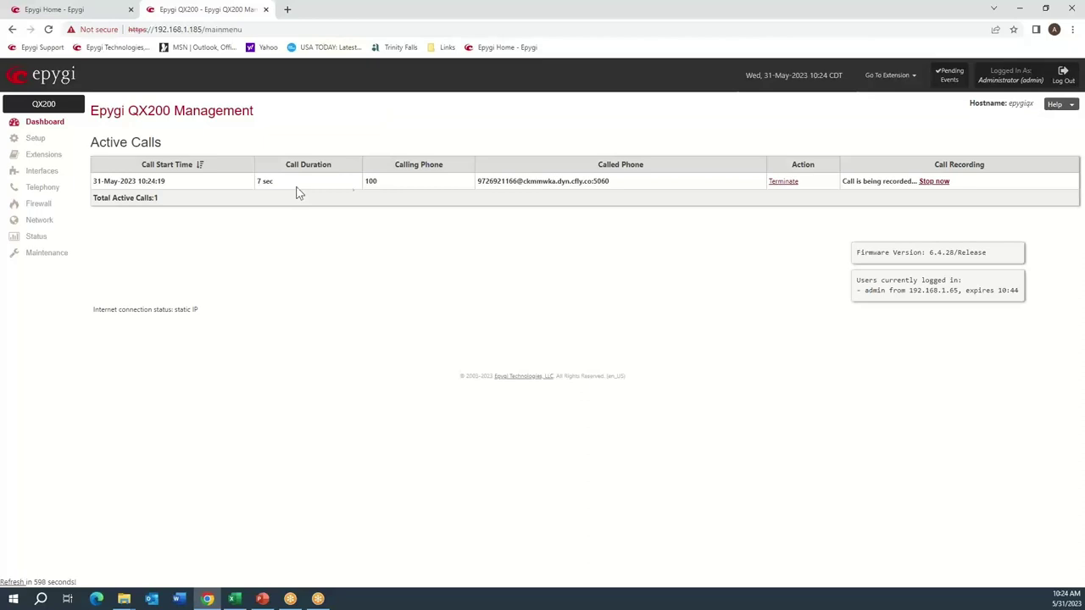
{"action": "left_click_drag", "start_coordinate": [367, 181], "coordinate": [518, 182]}
{"action": "left_click", "coordinate": [38, 238]}
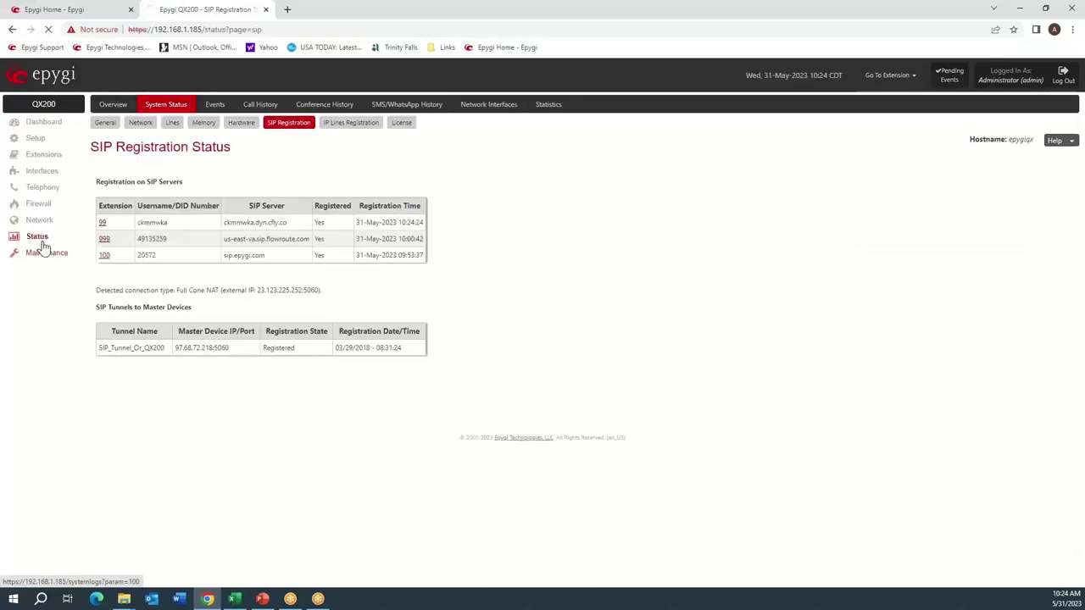
{"action": "left_click", "coordinate": [44, 248]}
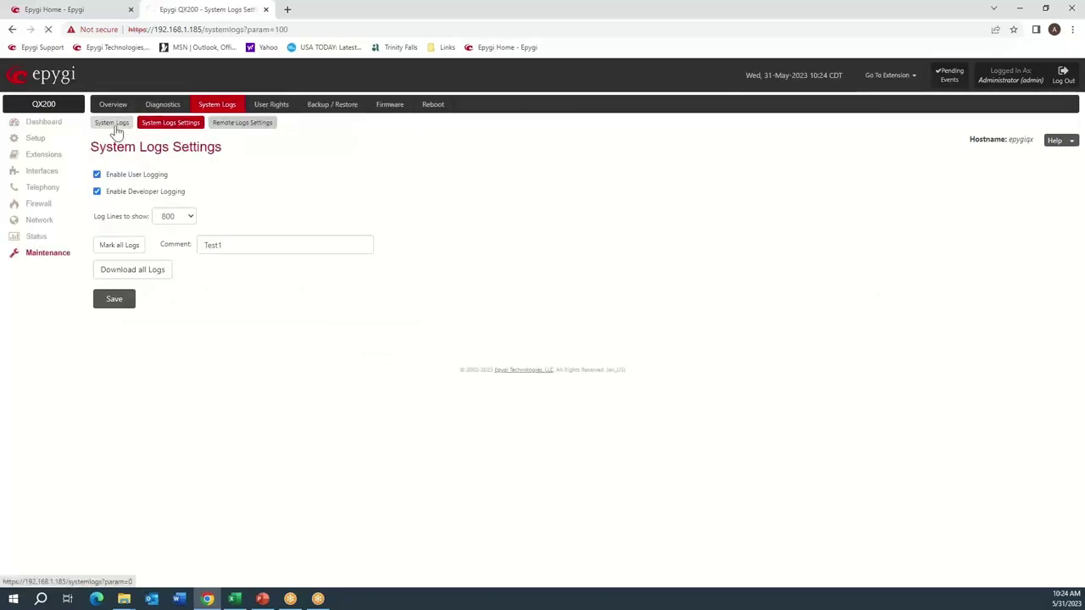
{"action": "left_click", "coordinate": [116, 124]}
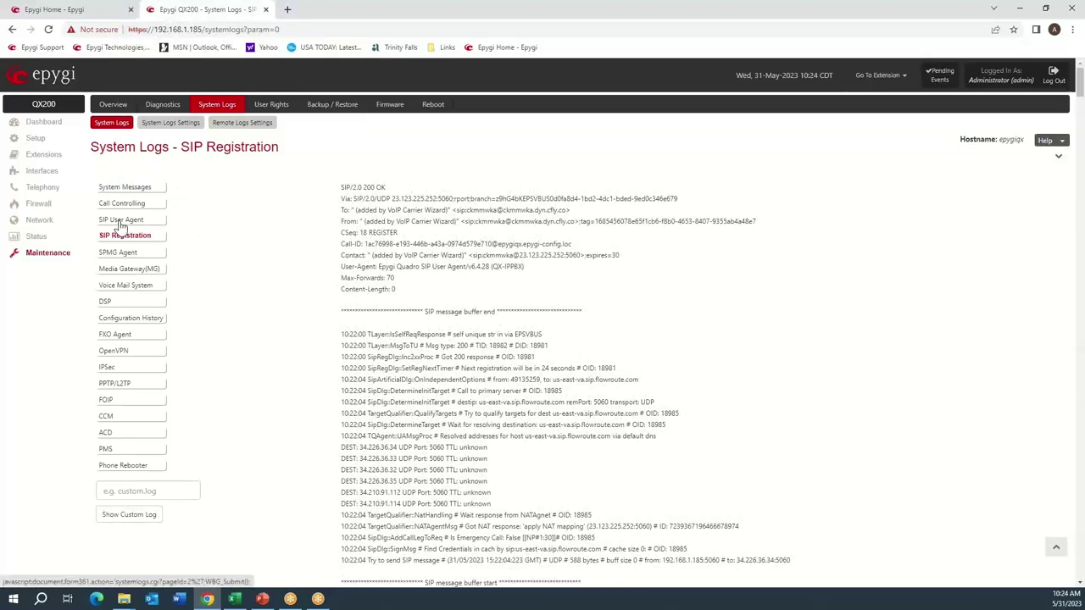
{"action": "left_click", "coordinate": [120, 220]}
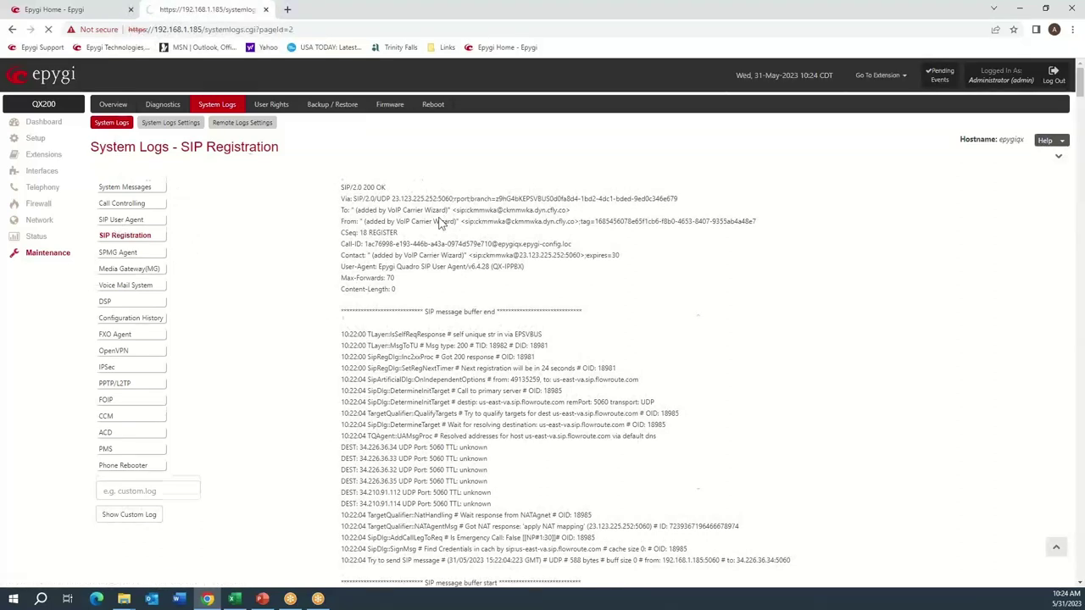
{"action": "key", "text": "ctrl+f"}
{"action": "type", "text": "te"}
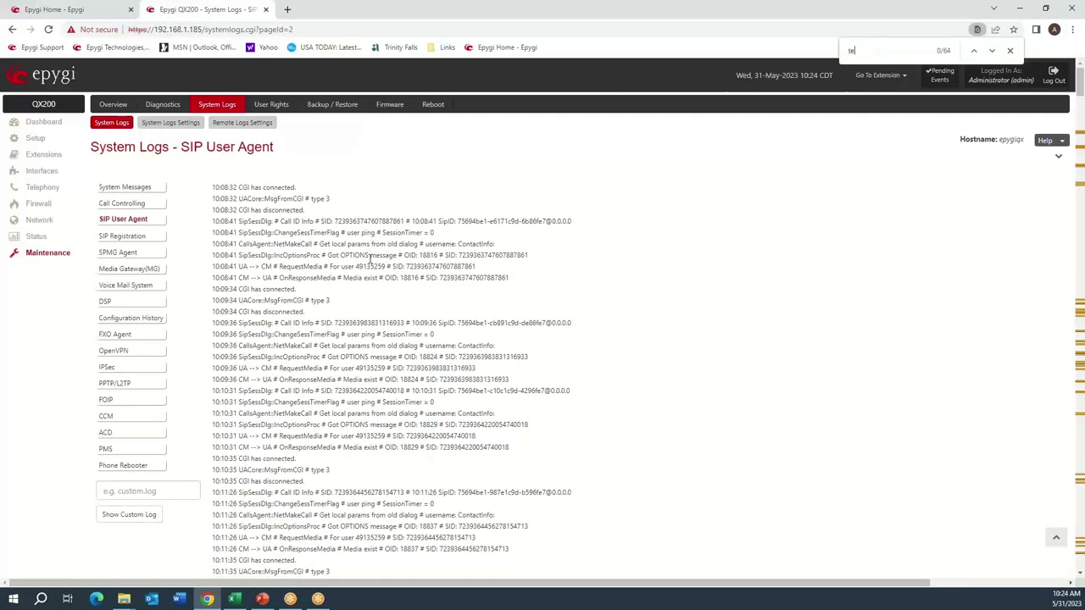
{"action": "type", "text": "st"}
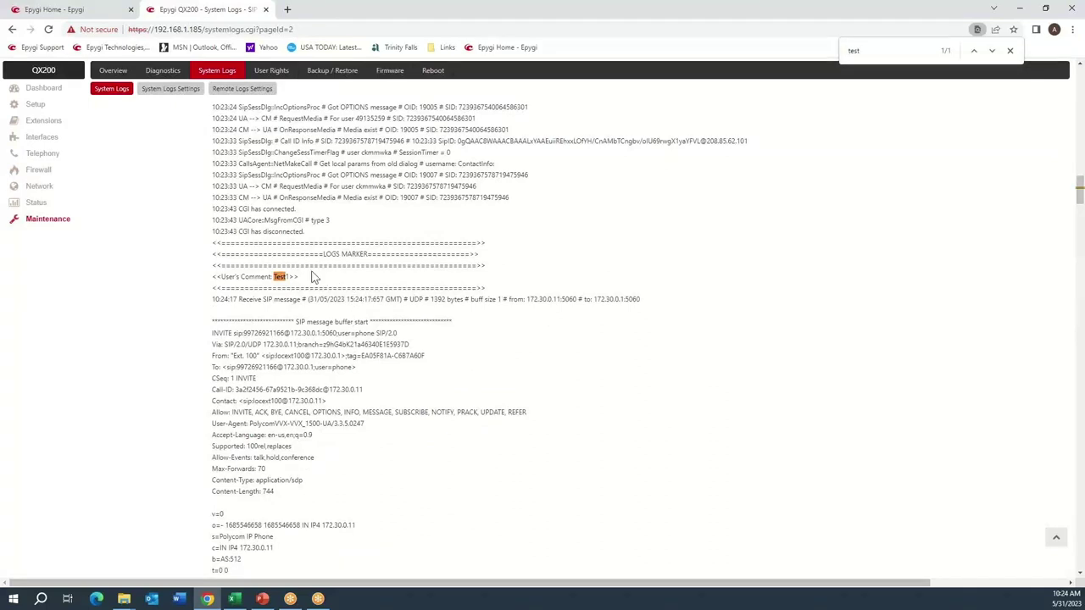
{"action": "scroll", "coordinate": [314, 277], "scroll_direction": "down", "scroll_amount": 2}
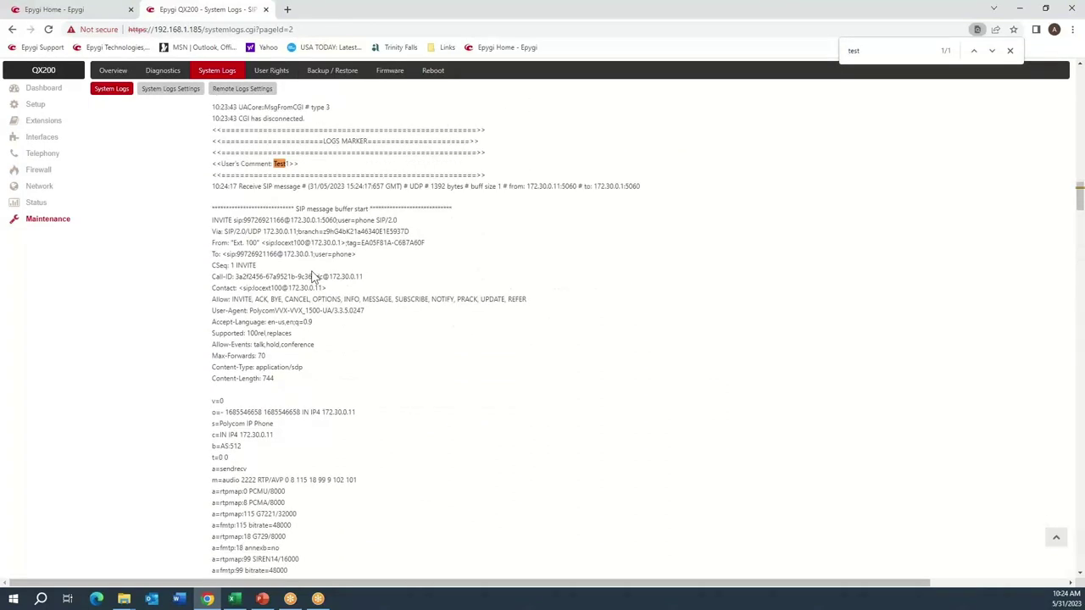
{"action": "left_click_drag", "start_coordinate": [240, 220], "coordinate": [307, 220]}
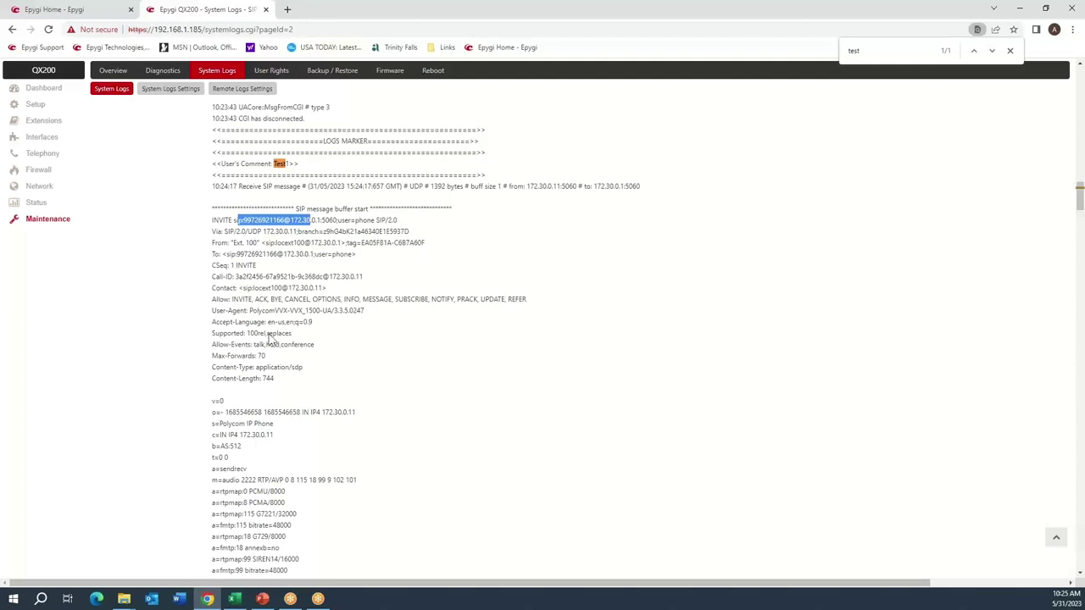
{"action": "left_click_drag", "start_coordinate": [257, 310], "coordinate": [321, 310]}
{"action": "scroll", "coordinate": [367, 278], "scroll_direction": "down", "scroll_amount": 10}
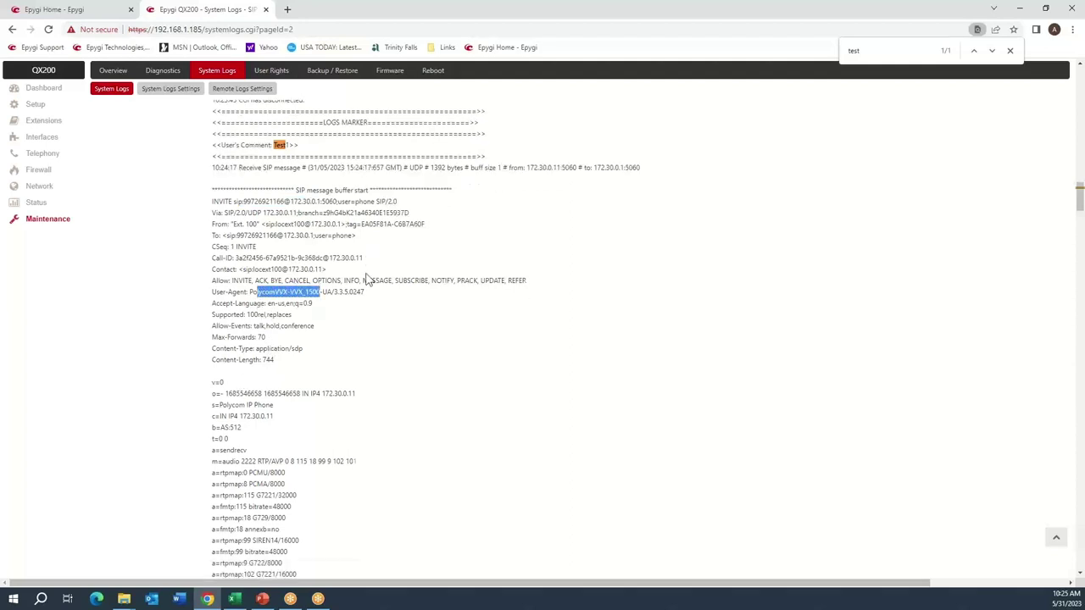
{"action": "scroll", "coordinate": [359, 294], "scroll_direction": "down", "scroll_amount": 15}
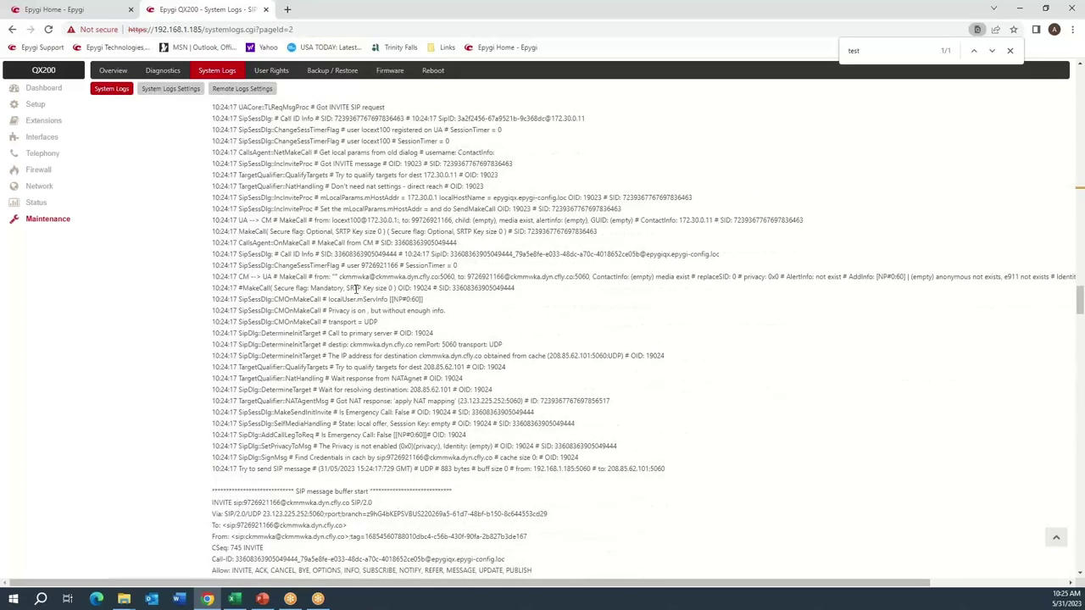
{"action": "scroll", "coordinate": [356, 289], "scroll_direction": "down", "scroll_amount": 5}
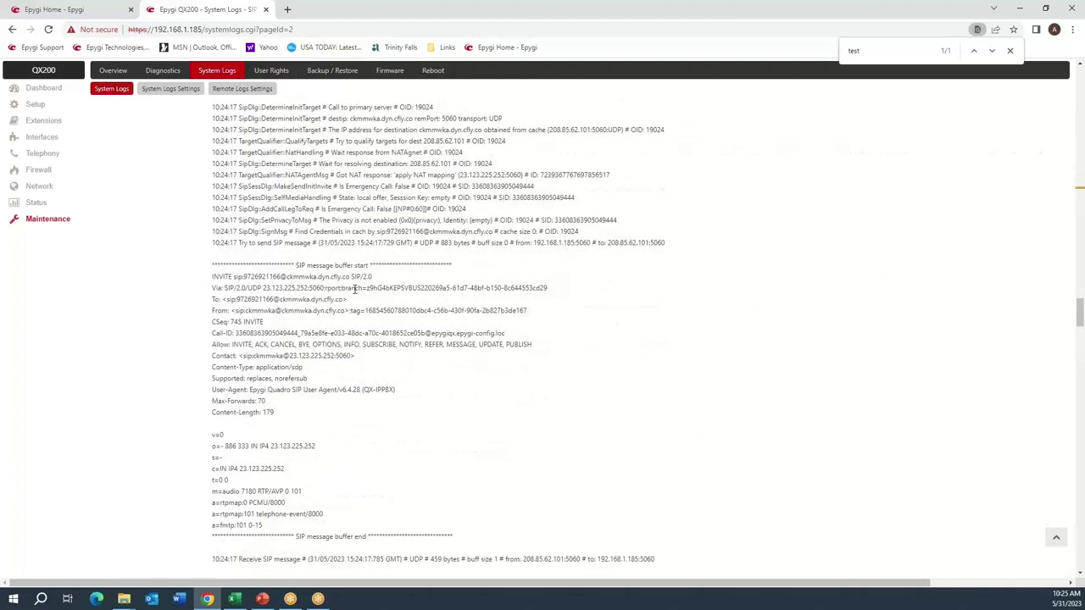
{"action": "scroll", "coordinate": [355, 288], "scroll_direction": "down", "scroll_amount": 3}
{"action": "left_click_drag", "start_coordinate": [533, 130], "coordinate": [592, 130]}
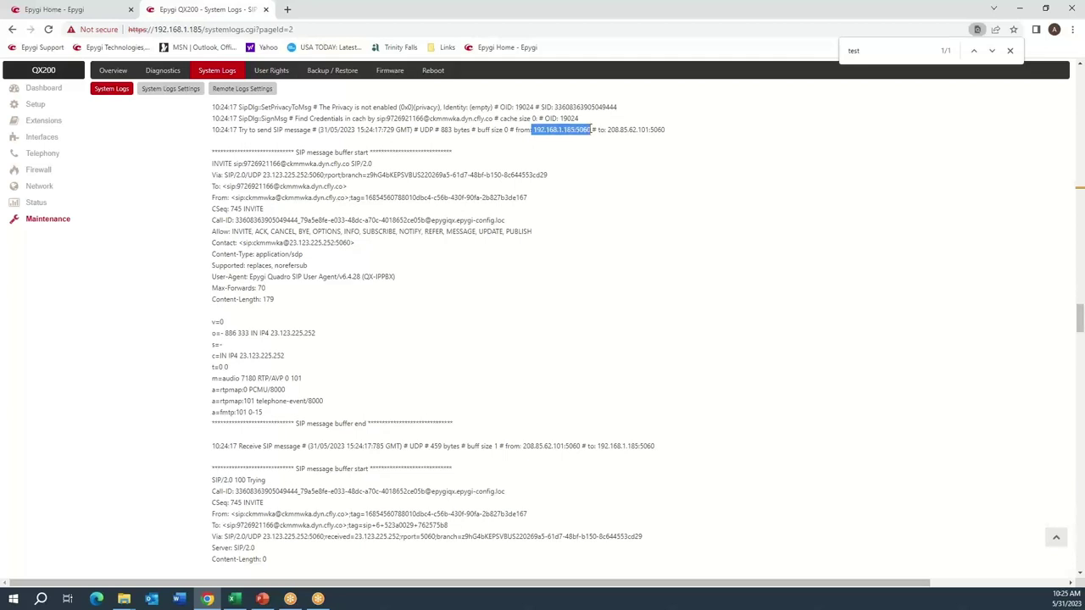
{"action": "left_click_drag", "start_coordinate": [605, 130], "coordinate": [675, 130]}
{"action": "left_click", "coordinate": [252, 187]}
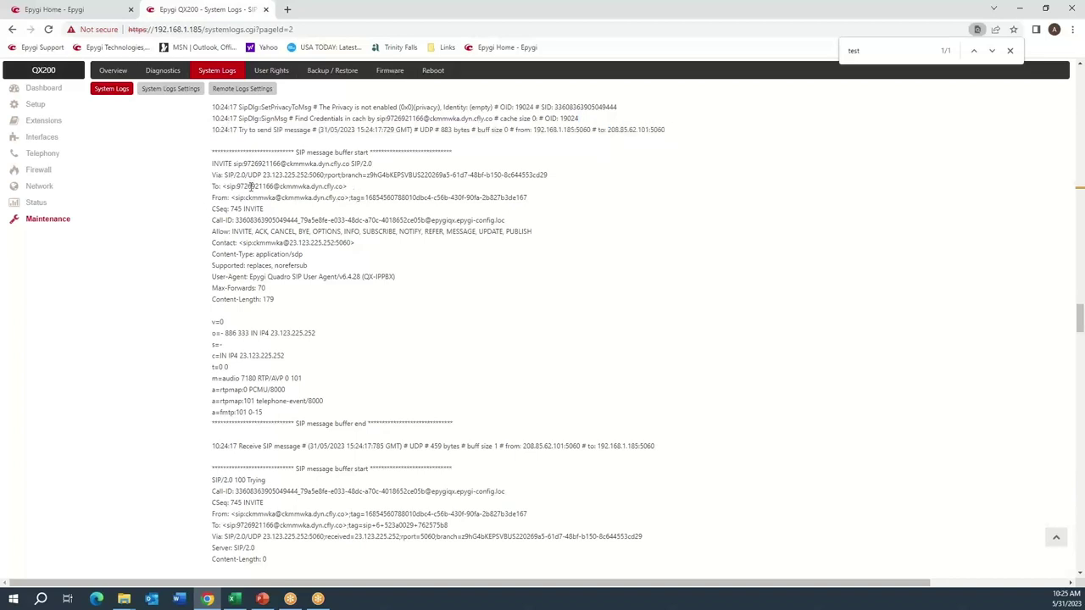
{"action": "left_click_drag", "start_coordinate": [243, 164], "coordinate": [281, 165]}
{"action": "left_click_drag", "start_coordinate": [219, 206], "coordinate": [246, 209]}
{"action": "left_click", "coordinate": [246, 179]}
{"action": "left_click_drag", "start_coordinate": [212, 152], "coordinate": [461, 424]}
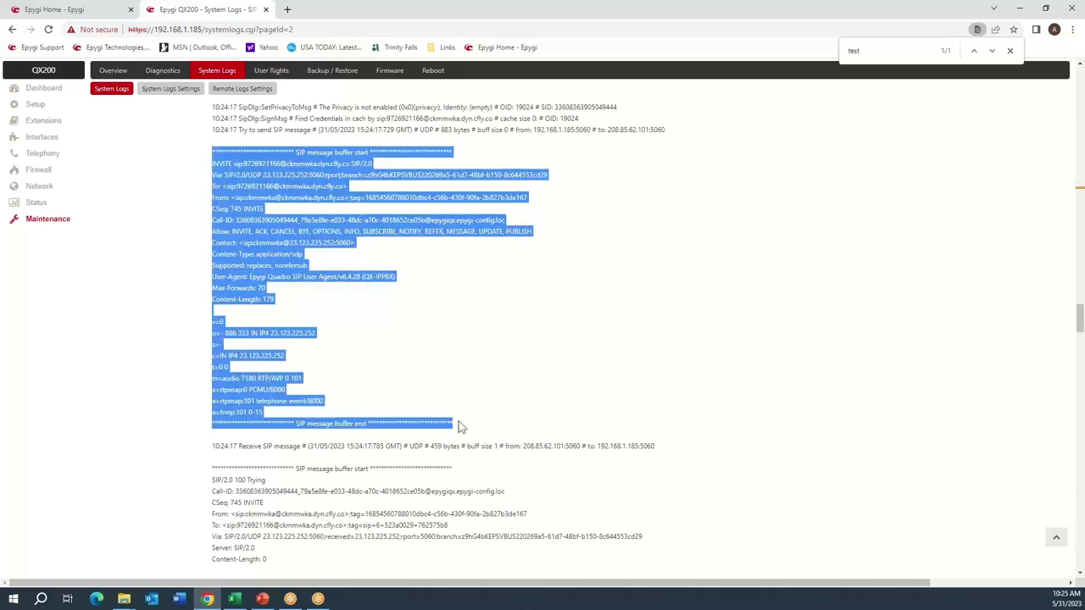
{"action": "left_click", "coordinate": [372, 319]}
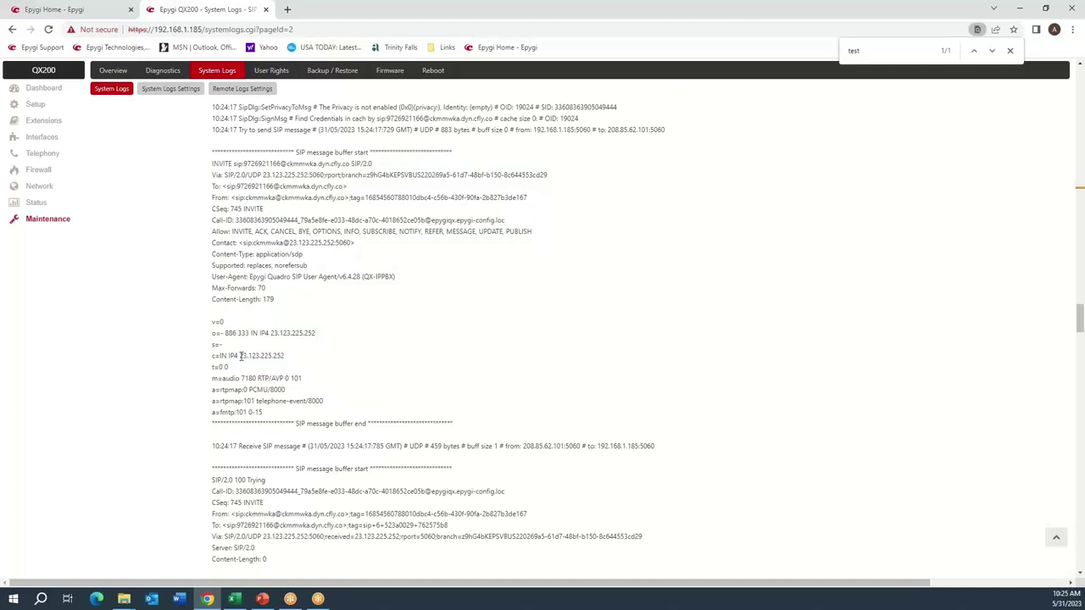
{"action": "double_click", "coordinate": [268, 243]}
{"action": "left_click_drag", "start_coordinate": [289, 243], "coordinate": [338, 243]}
{"action": "left_click", "coordinate": [327, 307]}
{"action": "left_click_drag", "start_coordinate": [239, 356], "coordinate": [294, 359]}
{"action": "left_click", "coordinate": [294, 359]}
{"action": "left_click_drag", "start_coordinate": [255, 378], "coordinate": [236, 378]}
{"action": "double_click", "coordinate": [249, 378]}
{"action": "left_click", "coordinate": [279, 398]}
{"action": "left_click_drag", "start_coordinate": [287, 391], "coordinate": [250, 386]}
{"action": "scroll", "coordinate": [445, 303], "scroll_direction": "down", "scroll_amount": 3}
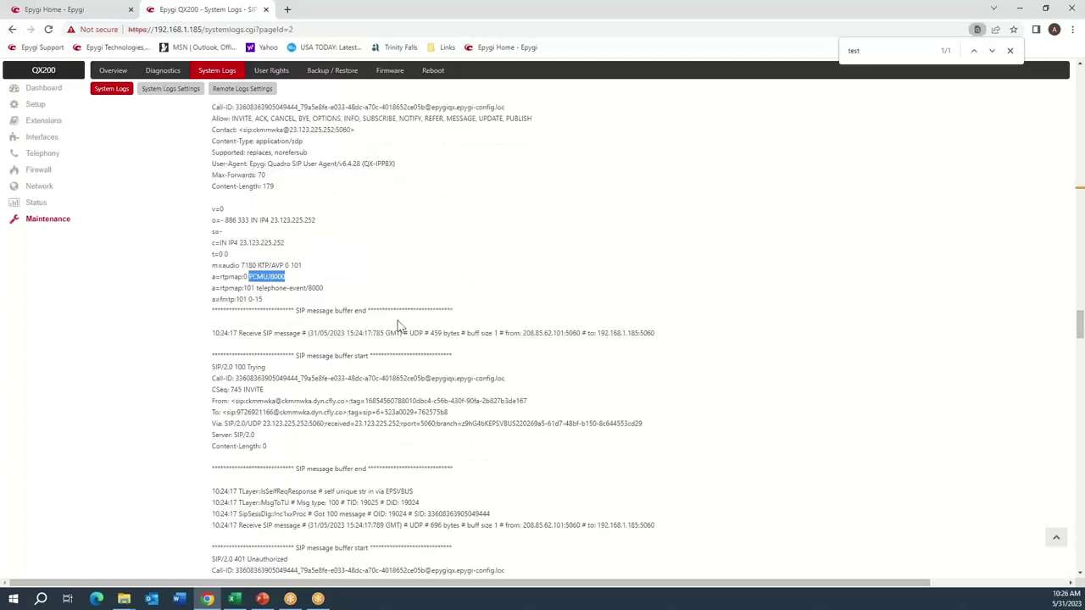
{"action": "scroll", "coordinate": [399, 323], "scroll_direction": "down", "scroll_amount": 3}
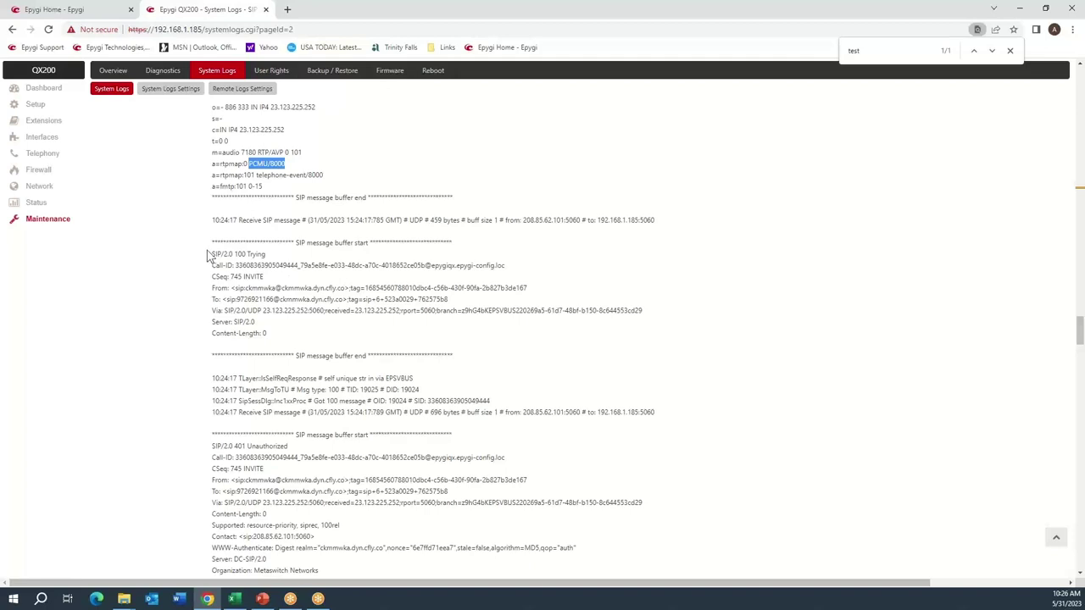
{"action": "left_click_drag", "start_coordinate": [211, 252], "coordinate": [268, 334]}
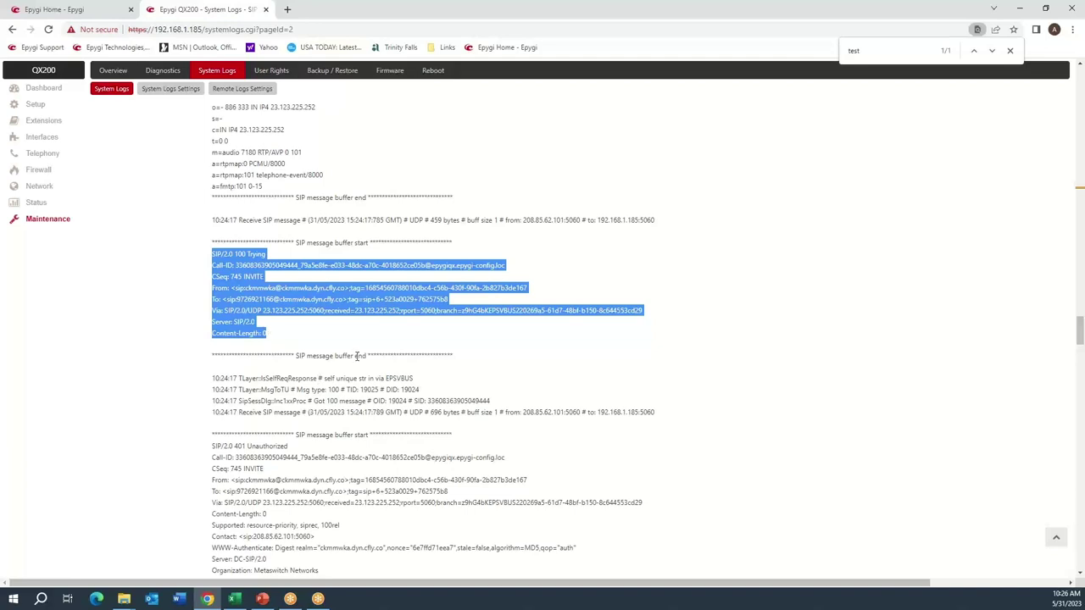
{"action": "scroll", "coordinate": [356, 356], "scroll_direction": "down", "scroll_amount": 4}
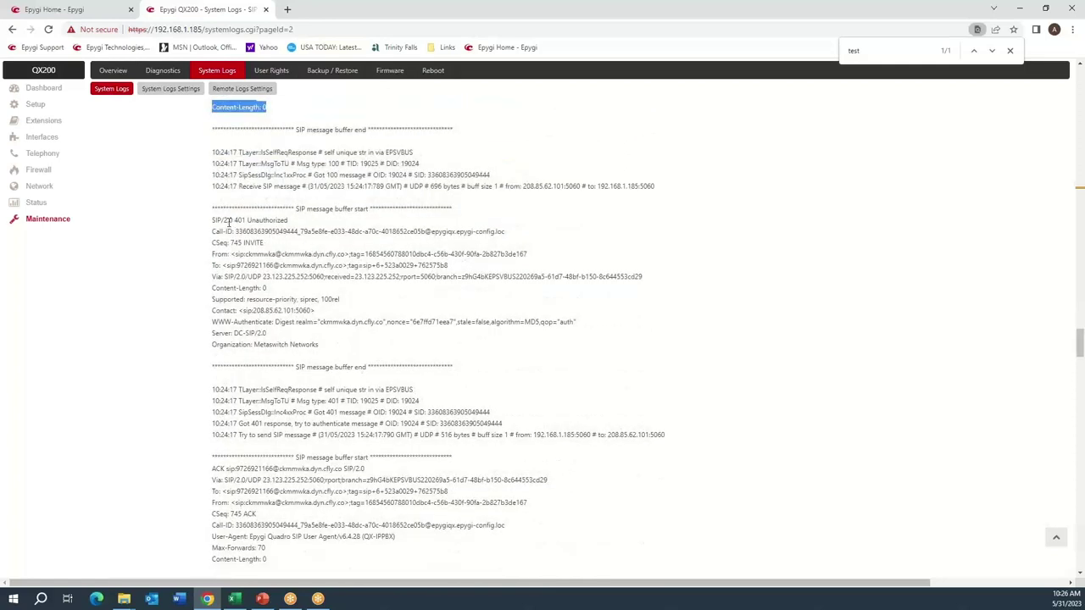
{"action": "left_click_drag", "start_coordinate": [223, 220], "coordinate": [274, 226]}
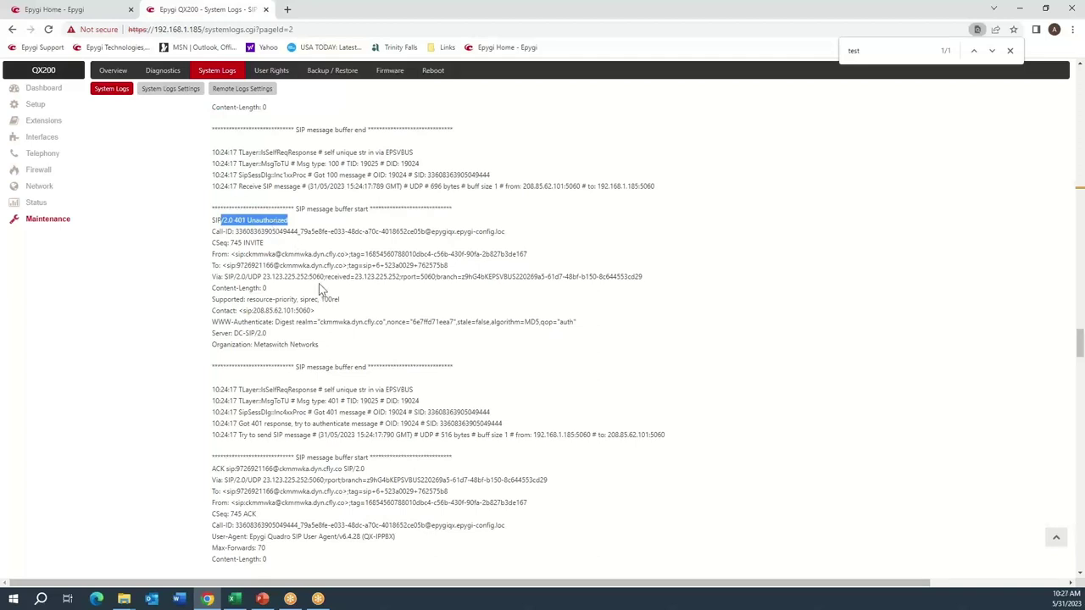
{"action": "scroll", "coordinate": [319, 283], "scroll_direction": "down", "scroll_amount": 2}
{"action": "scroll", "coordinate": [320, 282], "scroll_direction": "down", "scroll_amount": 2}
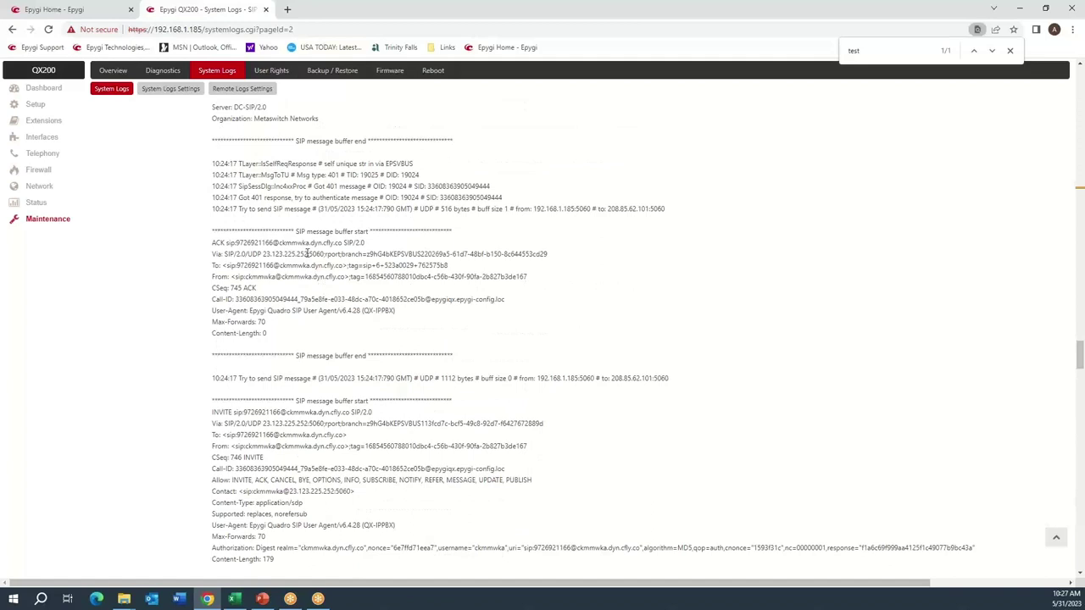
{"action": "left_click_drag", "start_coordinate": [214, 245], "coordinate": [294, 335]}
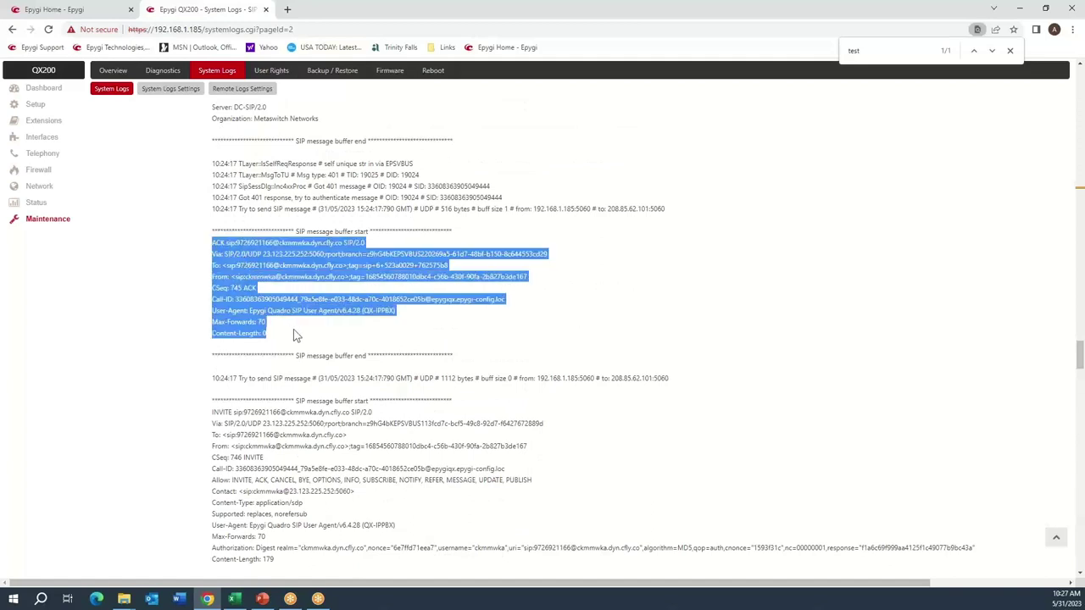
{"action": "scroll", "coordinate": [298, 330], "scroll_direction": "down", "scroll_amount": 4}
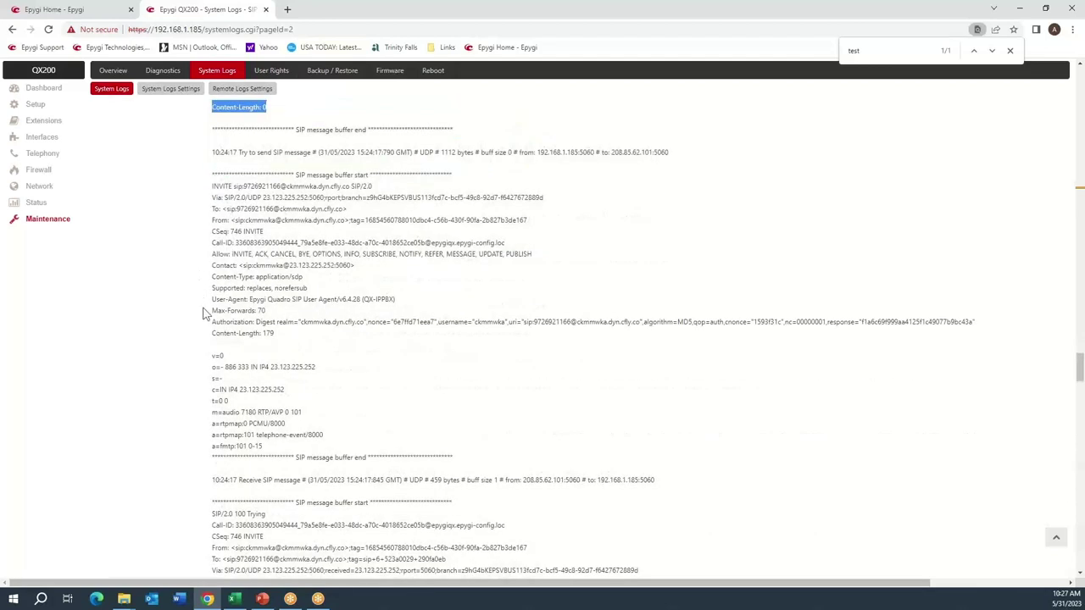
{"action": "left_click_drag", "start_coordinate": [211, 320], "coordinate": [222, 335]}
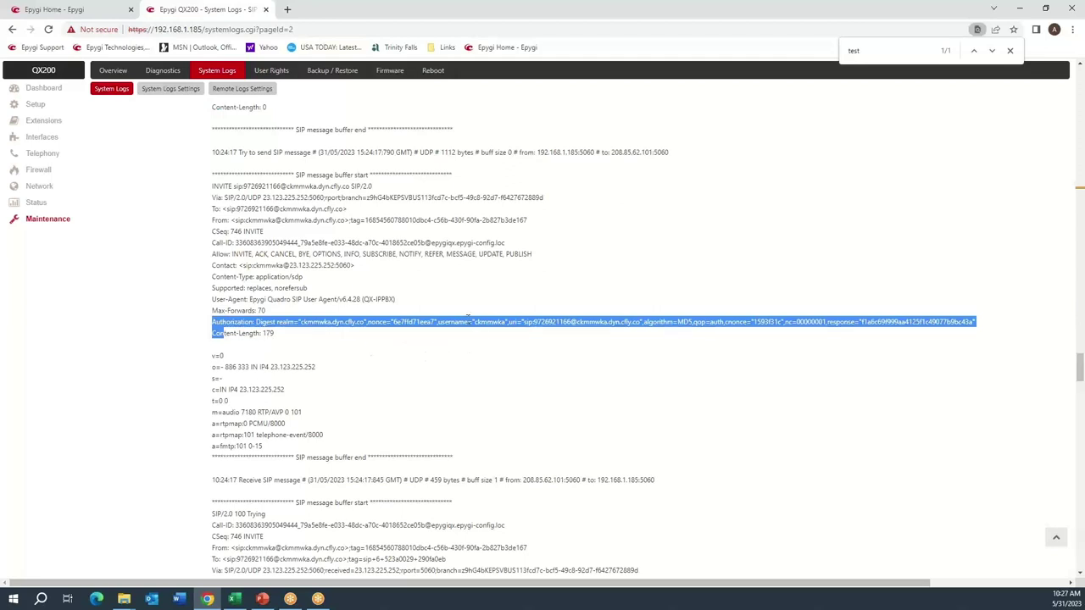
{"action": "left_click", "coordinate": [558, 321]}
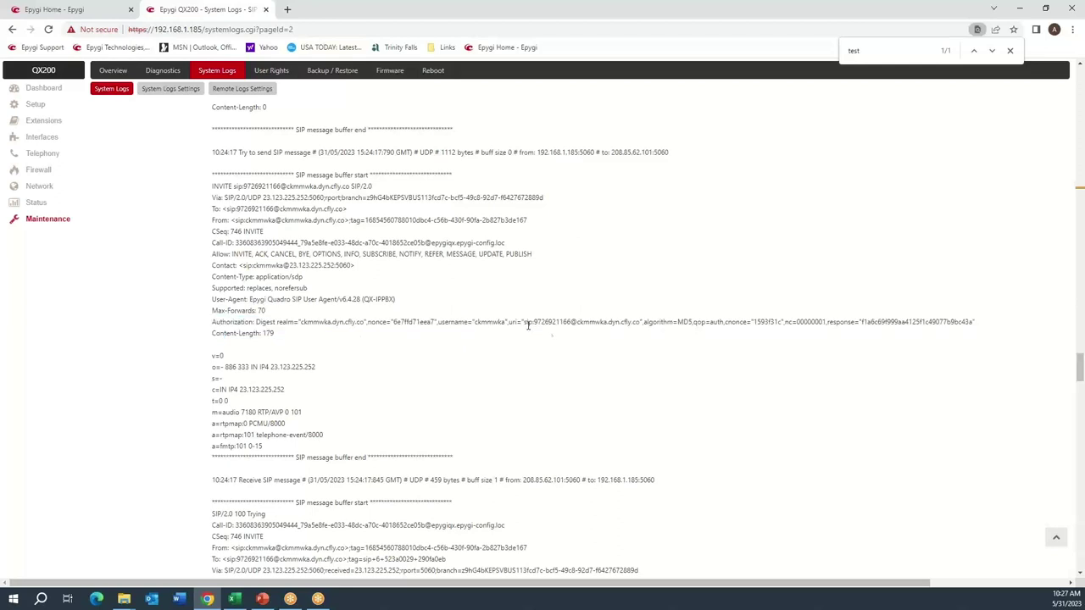
{"action": "double_click", "coordinate": [550, 322]}
{"action": "left_click", "coordinate": [466, 373]}
{"action": "double_click", "coordinate": [495, 323]}
{"action": "double_click", "coordinate": [248, 412]}
{"action": "scroll", "coordinate": [376, 353], "scroll_direction": "down", "scroll_amount": 4}
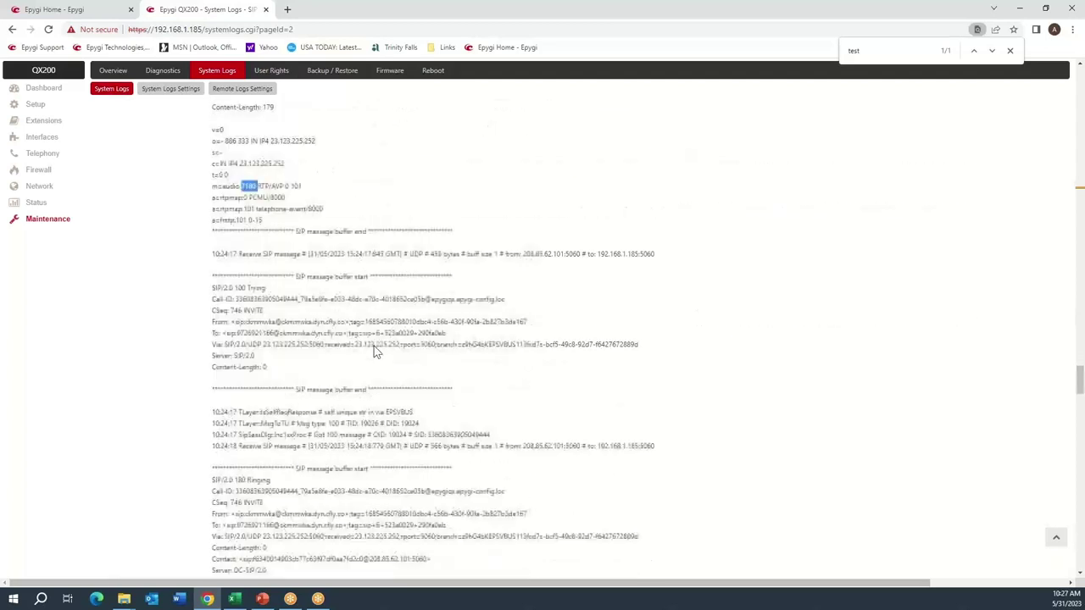
{"action": "scroll", "coordinate": [263, 336], "scroll_direction": "down", "scroll_amount": 4}
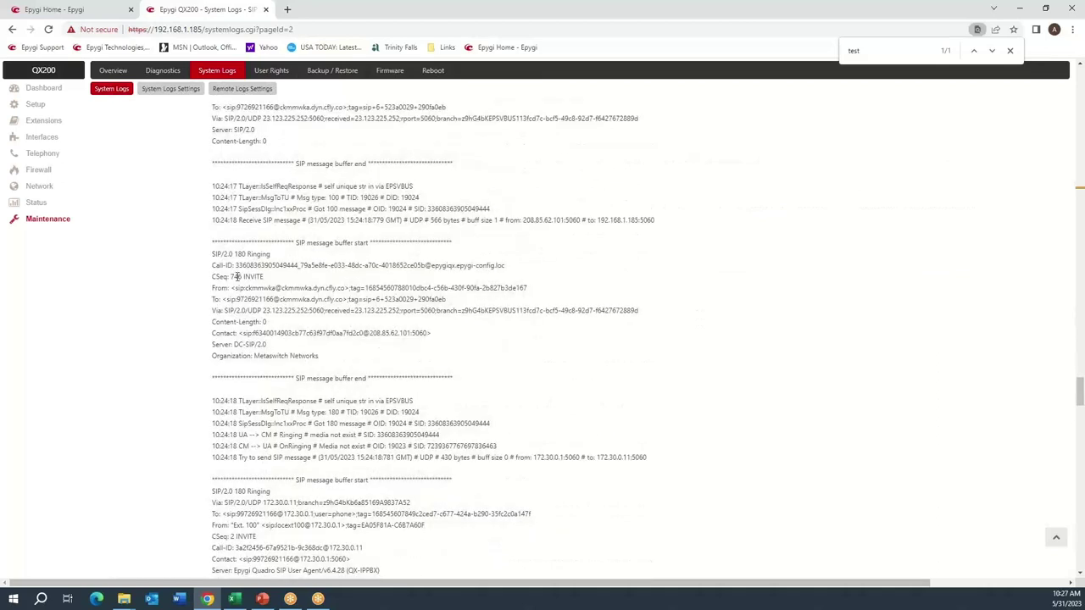
{"action": "left_click_drag", "start_coordinate": [212, 252], "coordinate": [281, 280]}
{"action": "scroll", "coordinate": [280, 315], "scroll_direction": "down", "scroll_amount": 4}
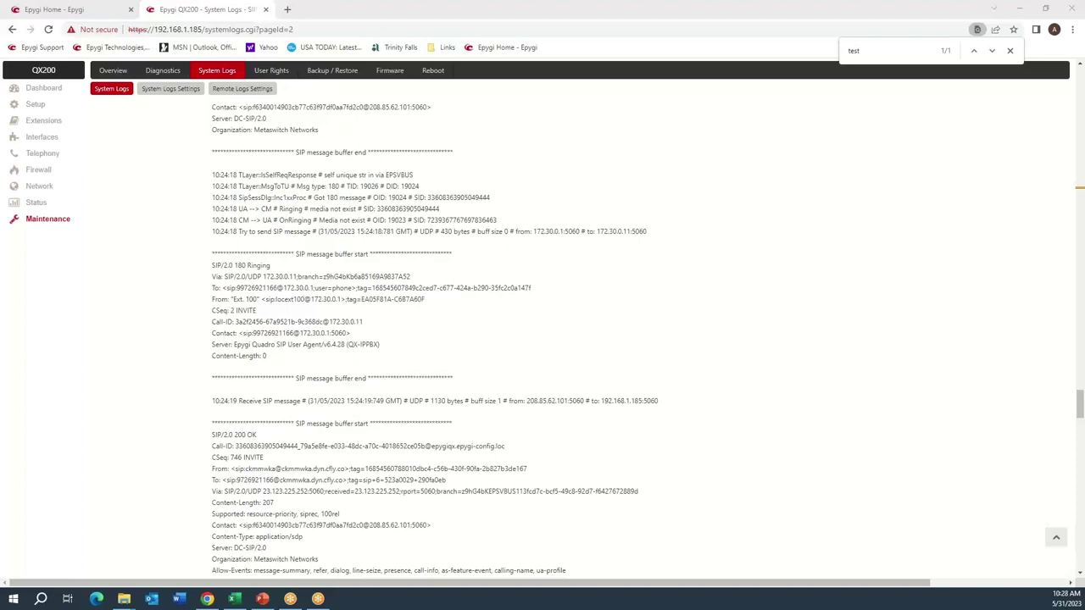
{"action": "left_click", "coordinate": [526, 415]}
{"action": "scroll", "coordinate": [509, 399], "scroll_direction": "down", "scroll_amount": 2}
{"action": "scroll", "coordinate": [507, 397], "scroll_direction": "down", "scroll_amount": 1}
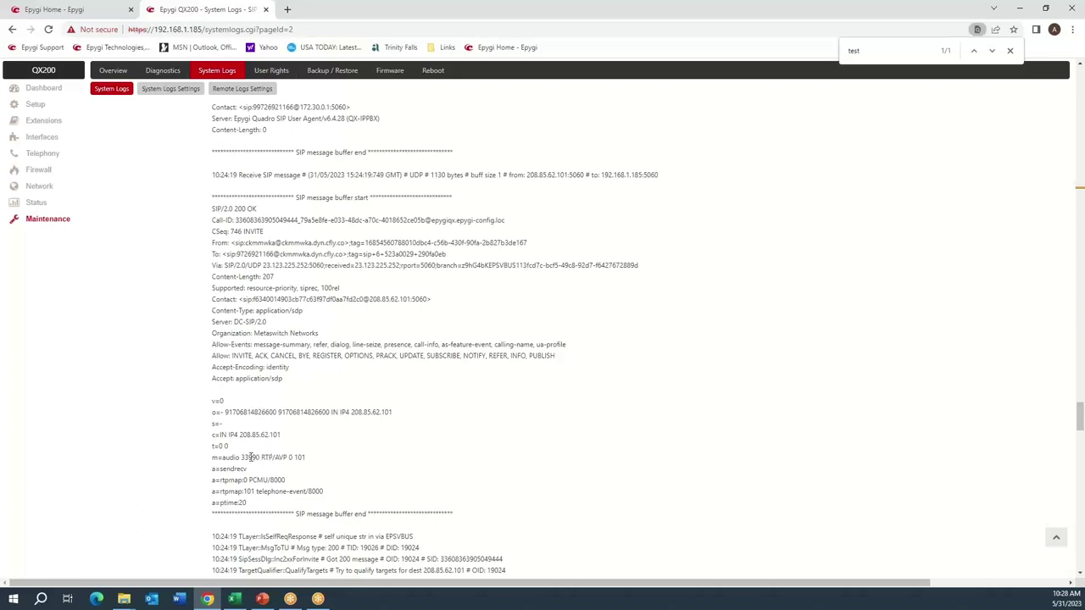
{"action": "left_click_drag", "start_coordinate": [240, 435], "coordinate": [289, 436]}
{"action": "double_click", "coordinate": [250, 458]}
{"action": "left_click_drag", "start_coordinate": [287, 481], "coordinate": [248, 475]}
{"action": "scroll", "coordinate": [431, 343], "scroll_direction": "down", "scroll_amount": 1}
{"action": "scroll", "coordinate": [431, 343], "scroll_direction": "down", "scroll_amount": 5}
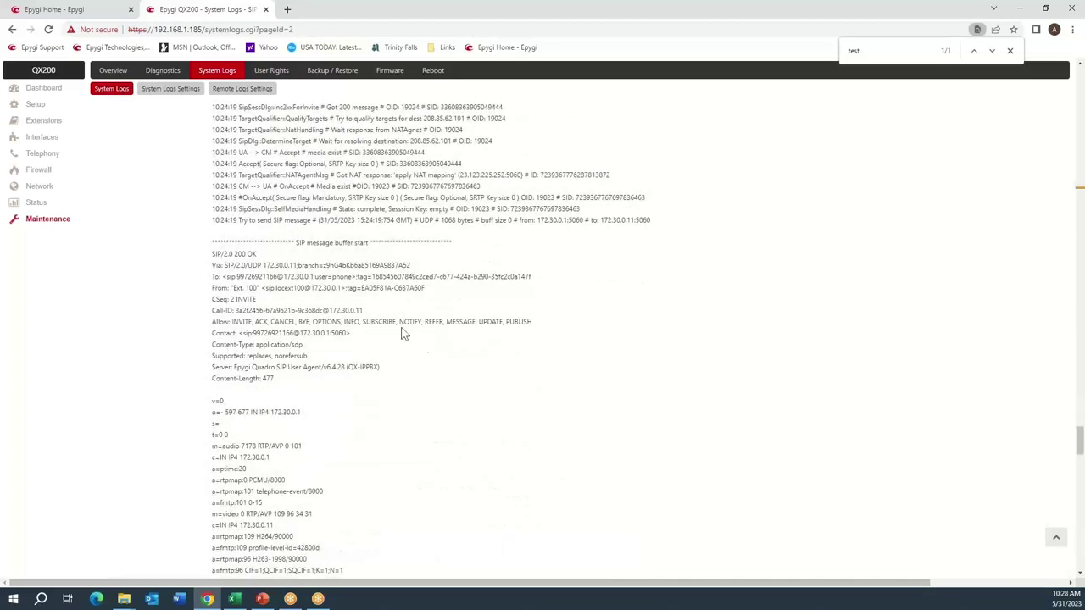
{"action": "scroll", "coordinate": [294, 282], "scroll_direction": "down", "scroll_amount": 1}
{"action": "scroll", "coordinate": [295, 282], "scroll_direction": "down", "scroll_amount": 4}
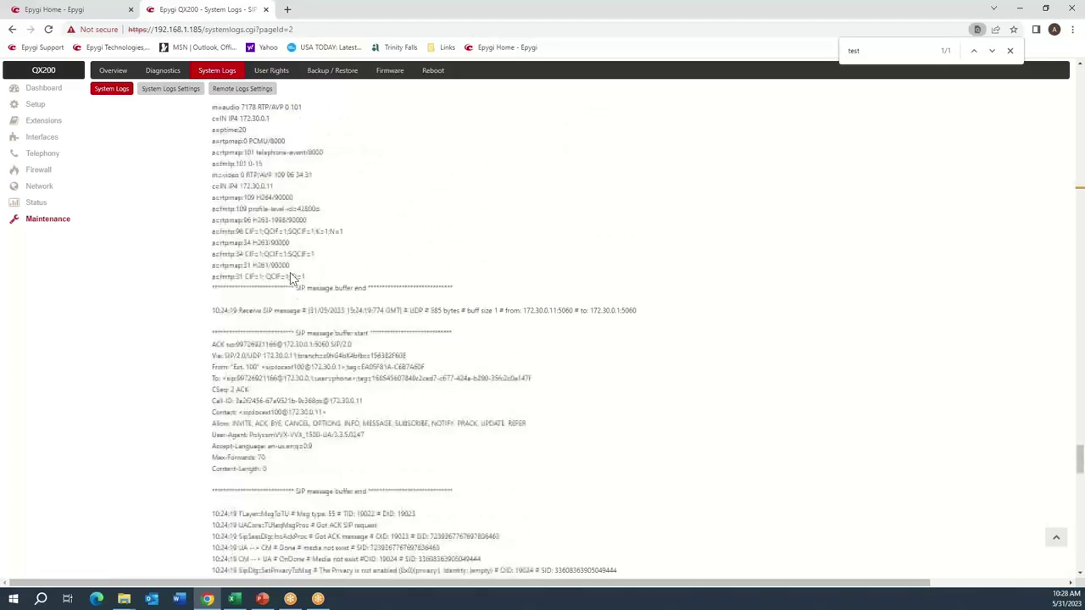
{"action": "scroll", "coordinate": [267, 258], "scroll_direction": "down", "scroll_amount": 5}
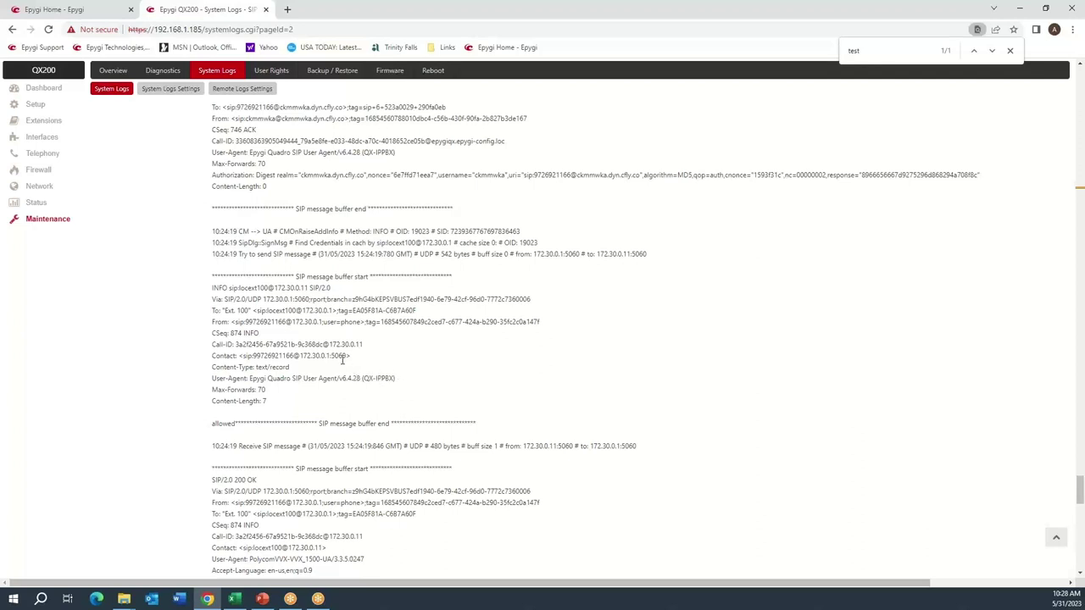
{"action": "scroll", "coordinate": [343, 360], "scroll_direction": "up", "scroll_amount": 1}
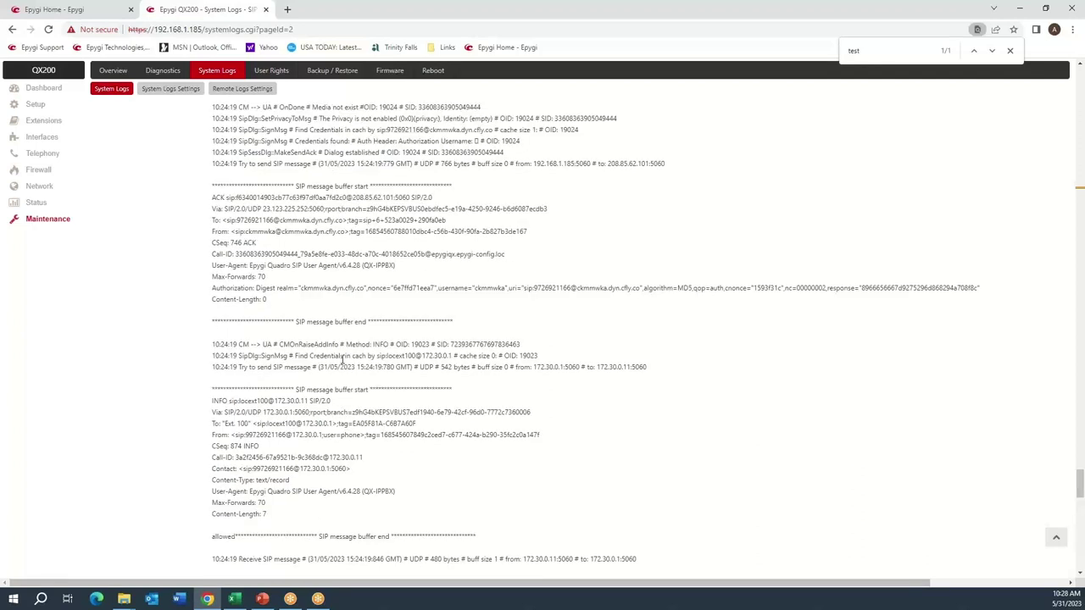
{"action": "scroll", "coordinate": [343, 360], "scroll_direction": "down", "scroll_amount": 3}
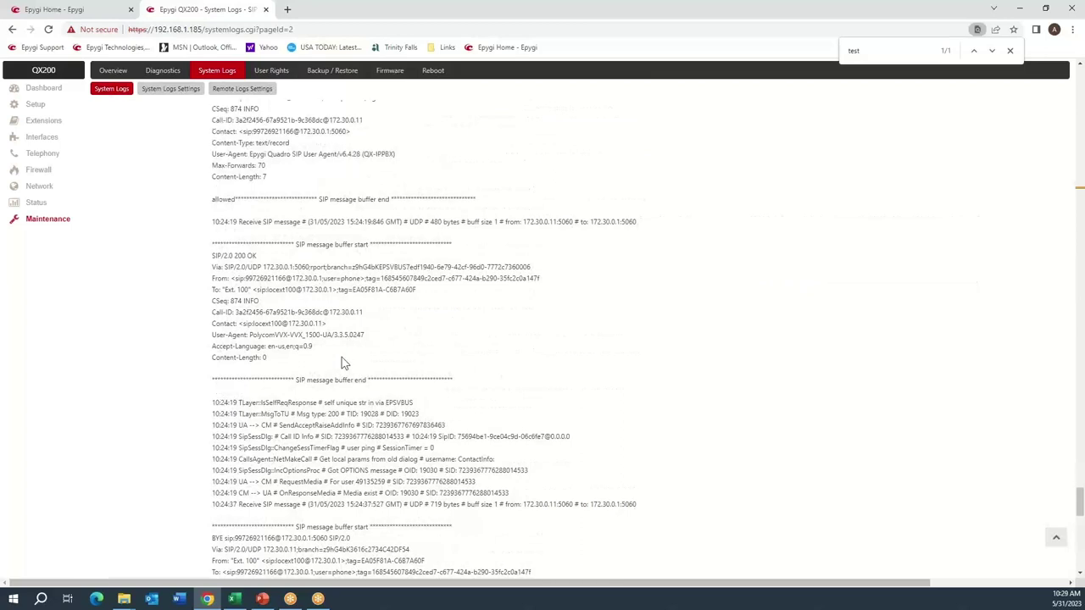
{"action": "scroll", "coordinate": [342, 363], "scroll_direction": "up", "scroll_amount": 5}
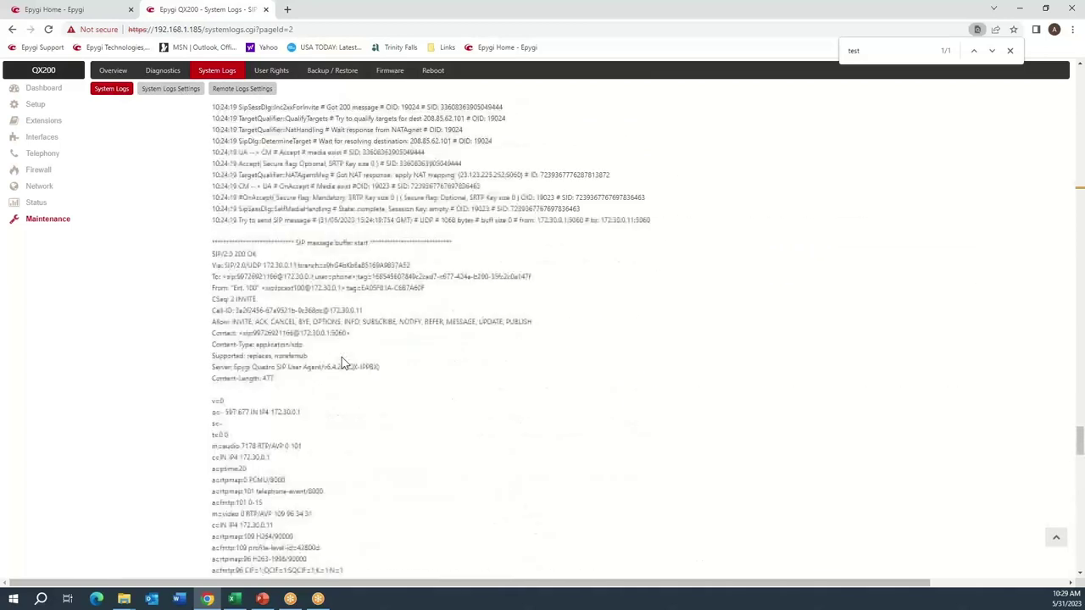
{"action": "scroll", "coordinate": [331, 297], "scroll_direction": "up", "scroll_amount": 3}
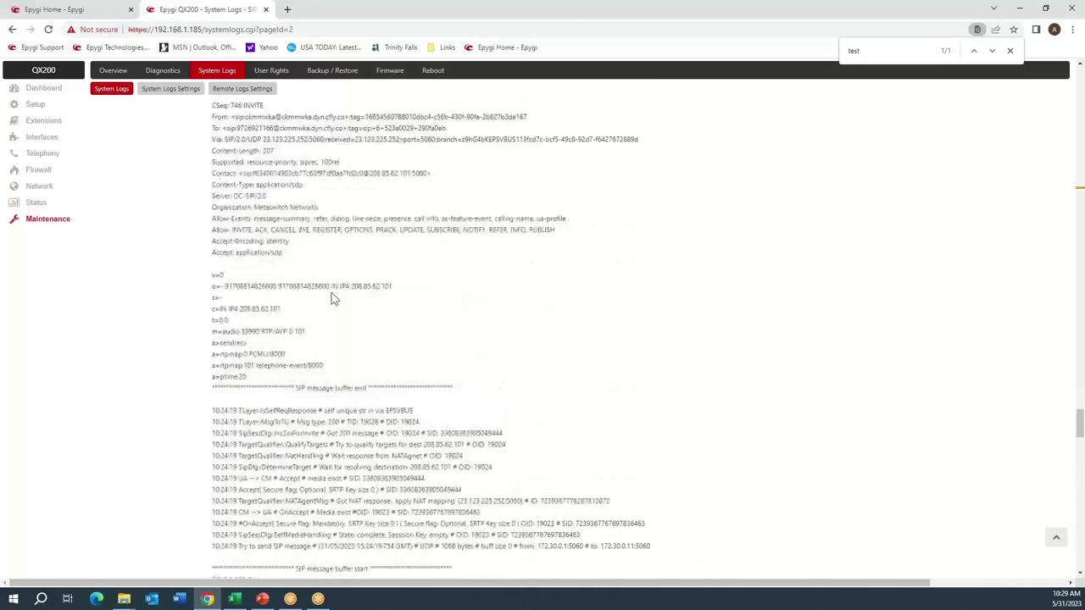
{"action": "scroll", "coordinate": [332, 293], "scroll_direction": "up", "scroll_amount": 1}
{"action": "scroll", "coordinate": [332, 290], "scroll_direction": "up", "scroll_amount": 5}
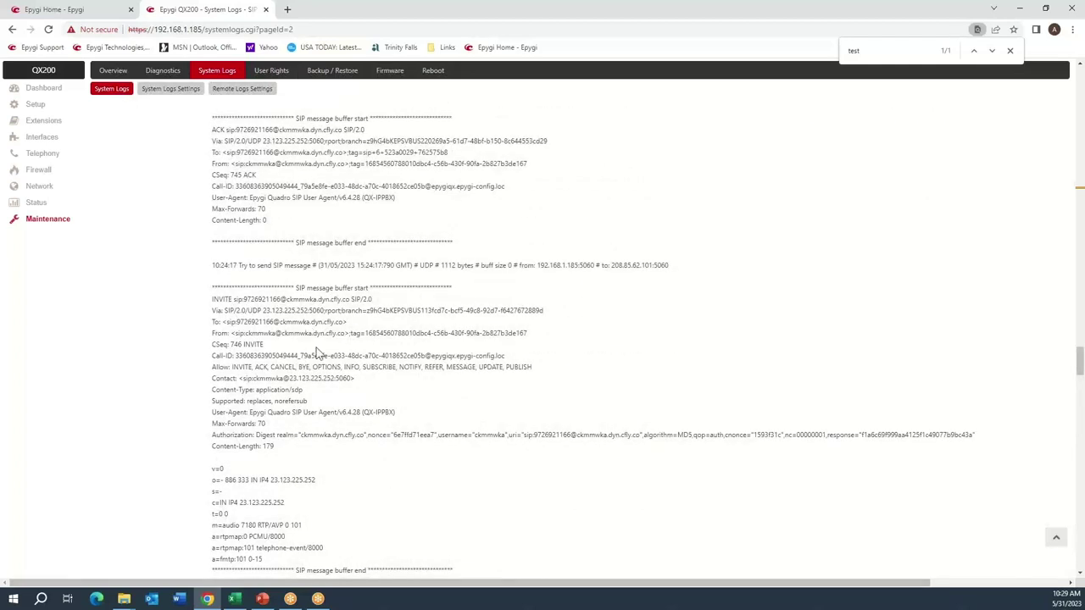
{"action": "double_click", "coordinate": [270, 379]}
{"action": "left_click", "coordinate": [280, 389]}
{"action": "double_click", "coordinate": [274, 378]}
Open the 9* call route for editing and advance to its source filter and caller ID step.
{"action": "left_click", "coordinate": [39, 158]}
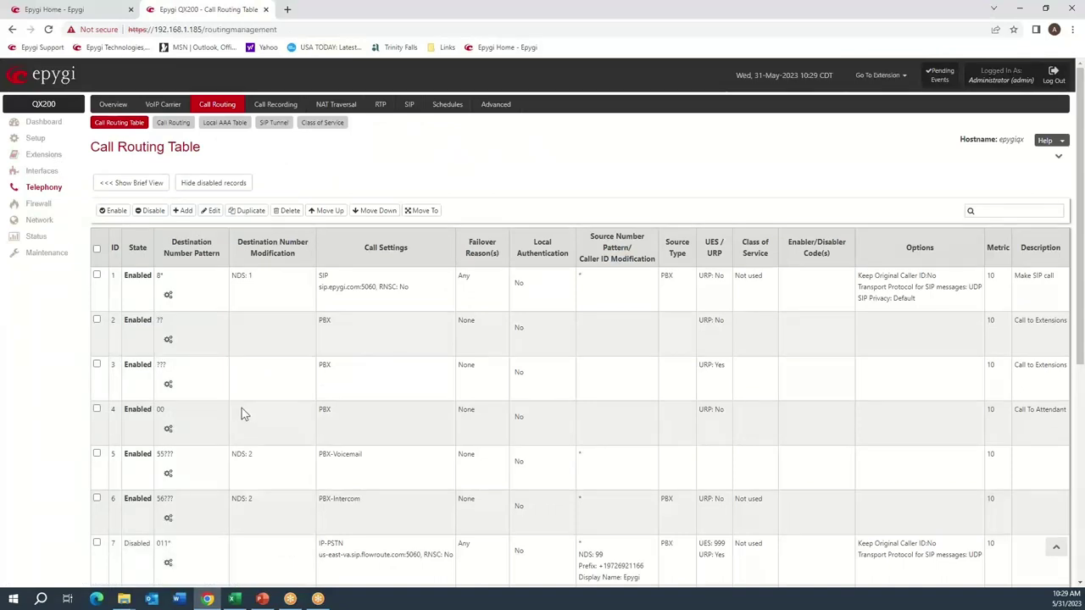
{"action": "scroll", "coordinate": [242, 408], "scroll_direction": "down", "scroll_amount": 5}
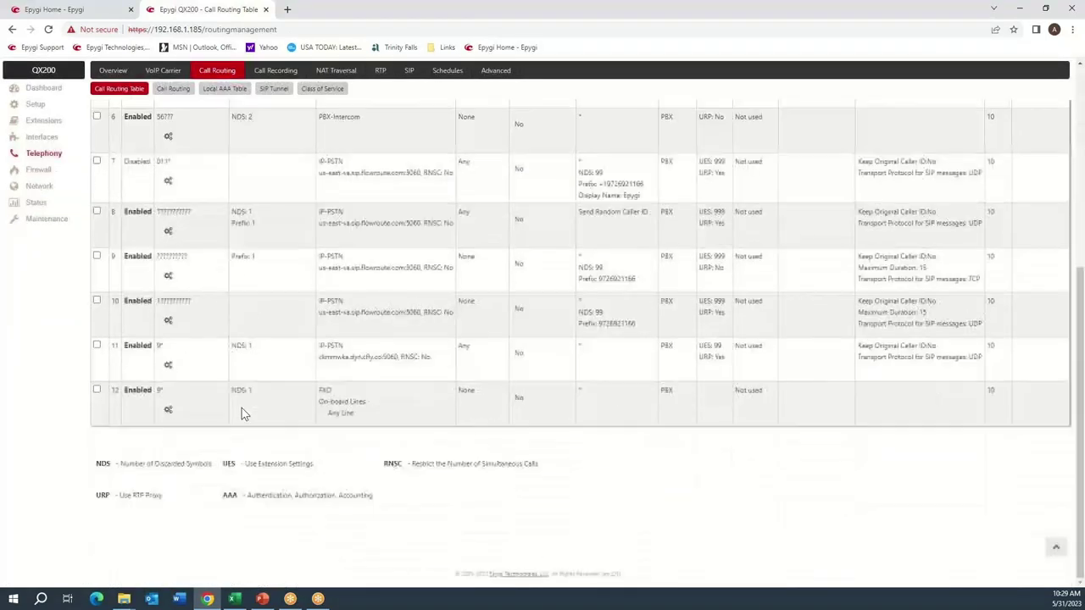
{"action": "left_click", "coordinate": [171, 366]}
{"action": "left_click", "coordinate": [188, 362]}
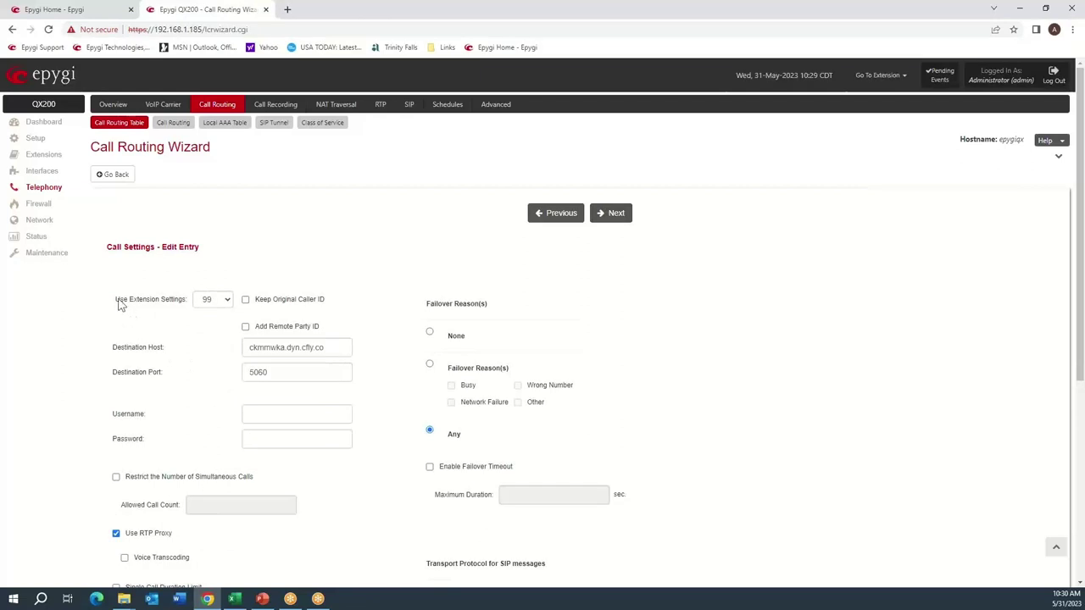
{"action": "left_click_drag", "start_coordinate": [118, 305], "coordinate": [190, 310]}
{"action": "left_click", "coordinate": [403, 269]}
{"action": "left_click", "coordinate": [612, 218]}
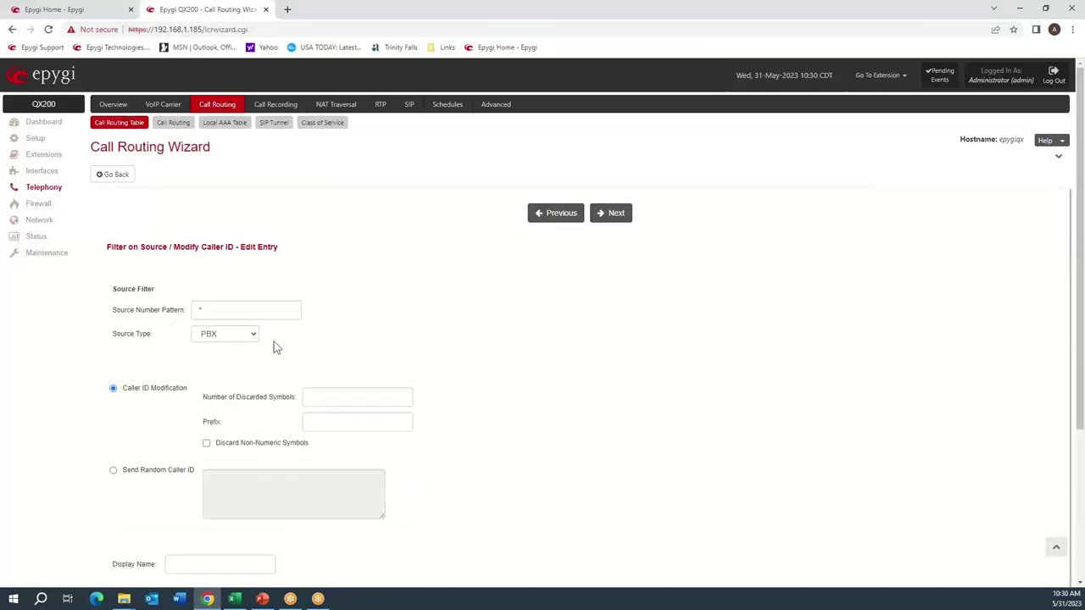
Set 99 discarded symbols and the suggested number as caller ID prefix, then continue.
{"action": "left_click", "coordinate": [331, 396]}
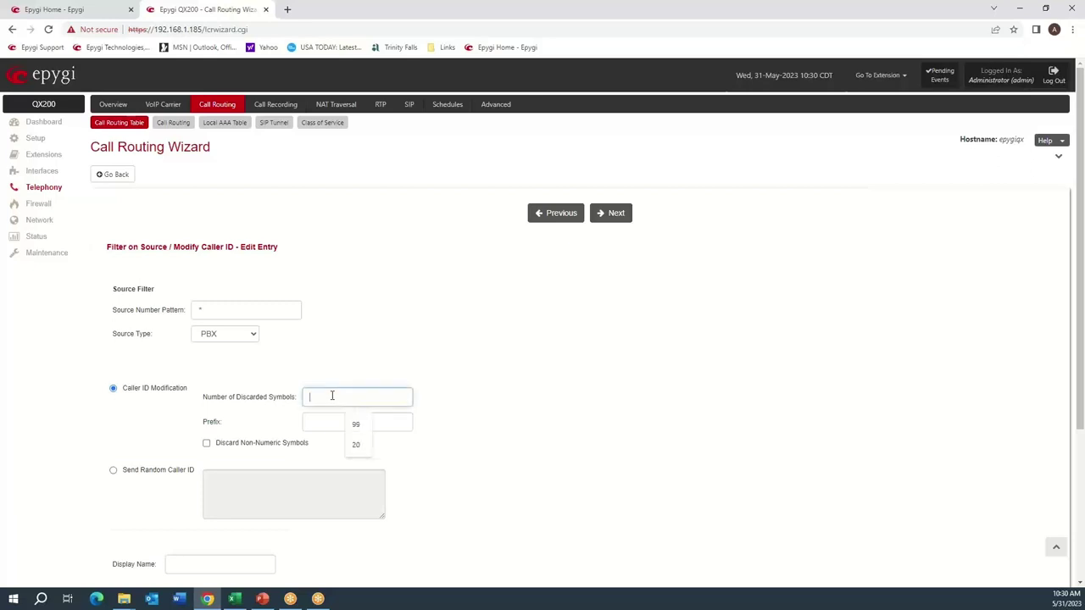
{"action": "left_click", "coordinate": [355, 424]}
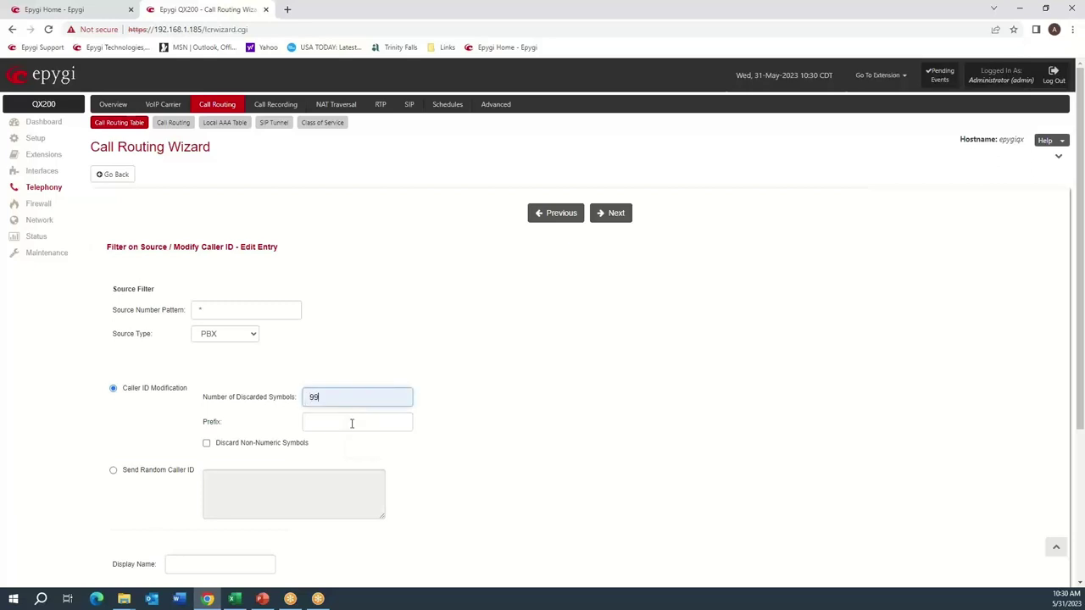
{"action": "left_click", "coordinate": [344, 422]}
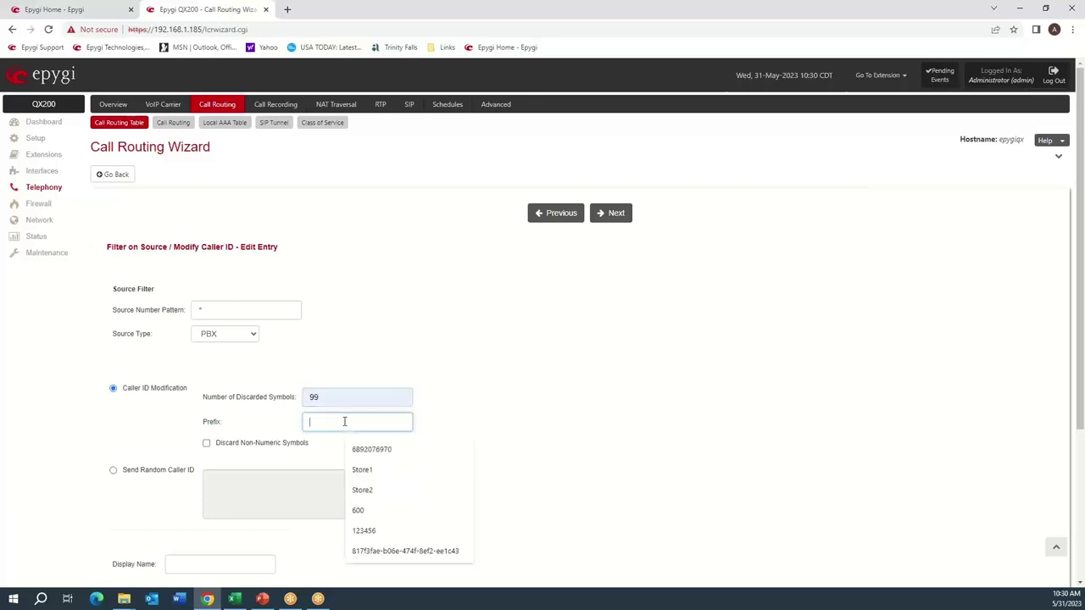
{"action": "left_click", "coordinate": [376, 454]}
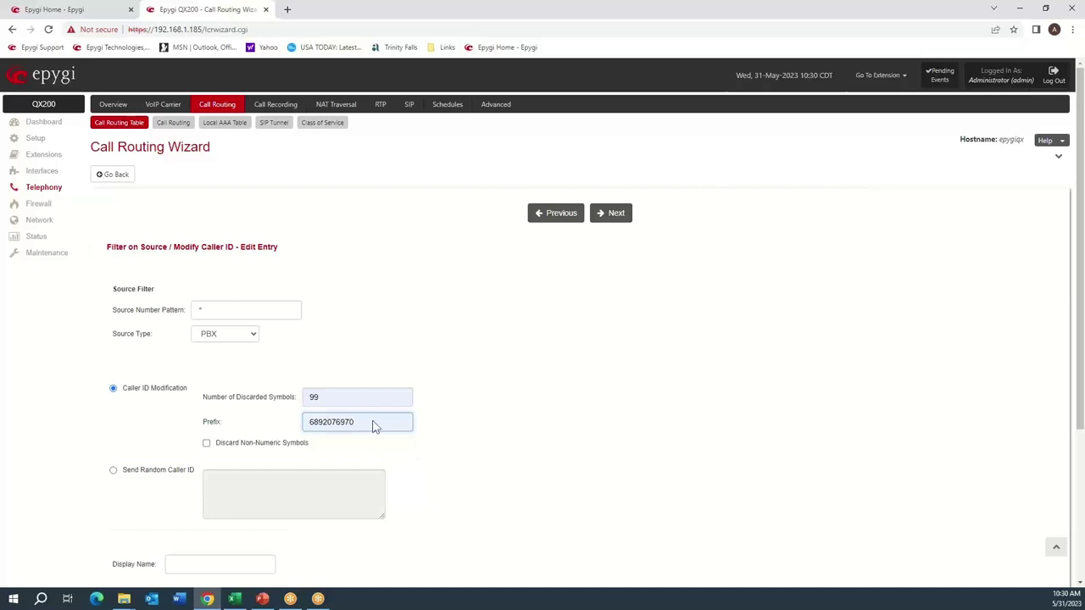
{"action": "left_click", "coordinate": [488, 363]}
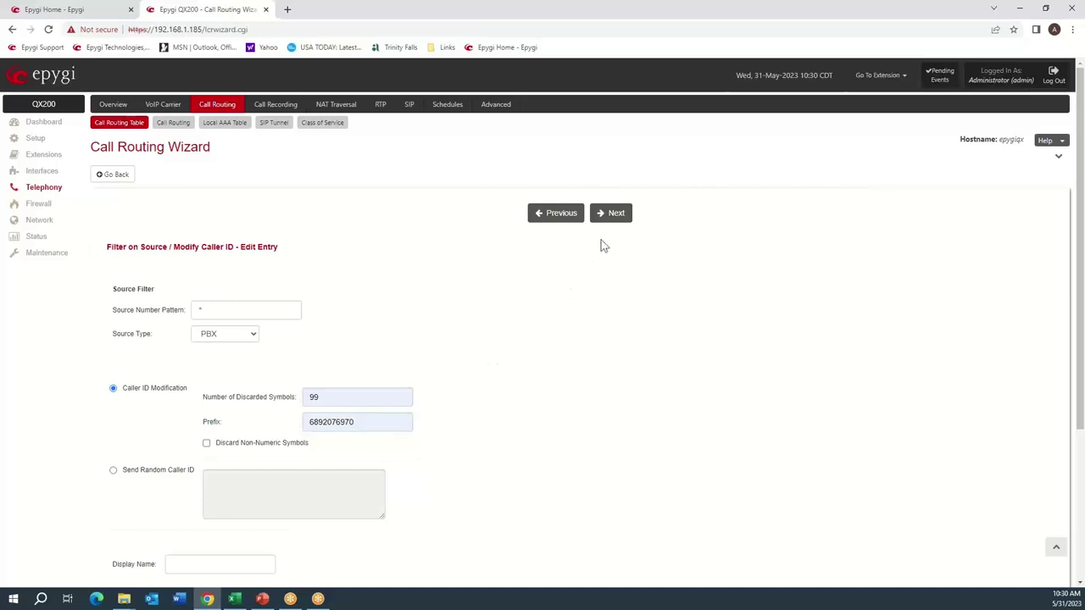
{"action": "left_click", "coordinate": [612, 217]}
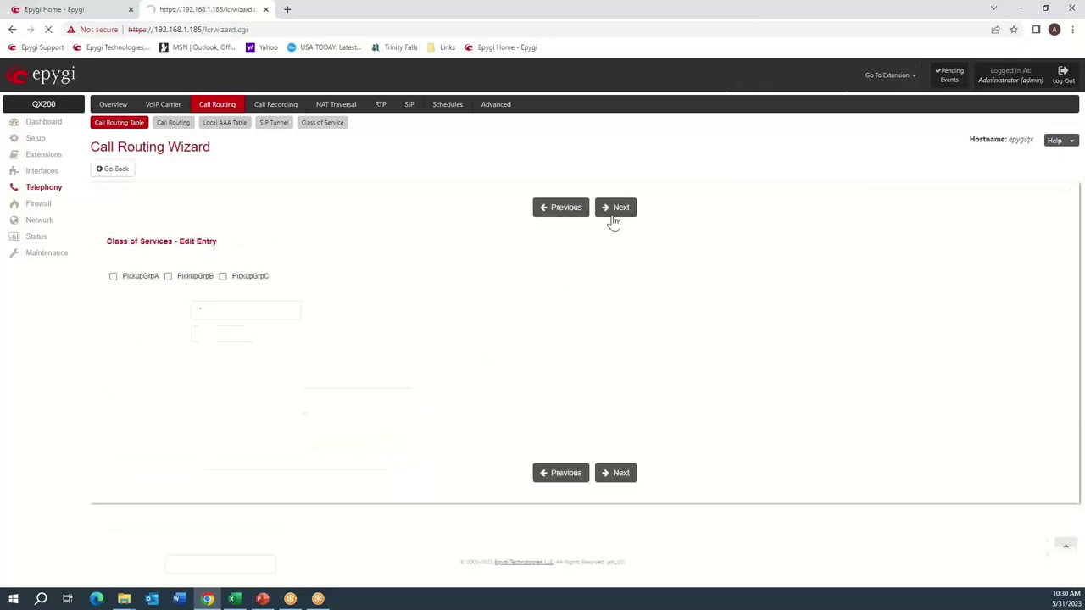
Finish the Call Routing Wizard to apply the 9* route.
{"action": "left_click", "coordinate": [614, 212]}
{"action": "left_click", "coordinate": [615, 212]}
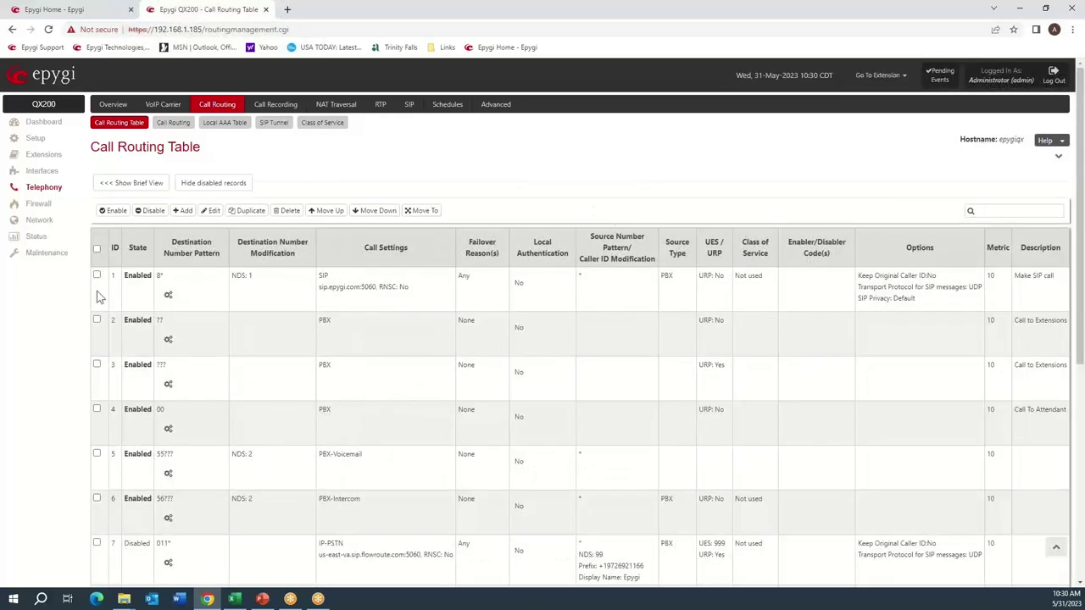
{"action": "left_click", "coordinate": [52, 254]}
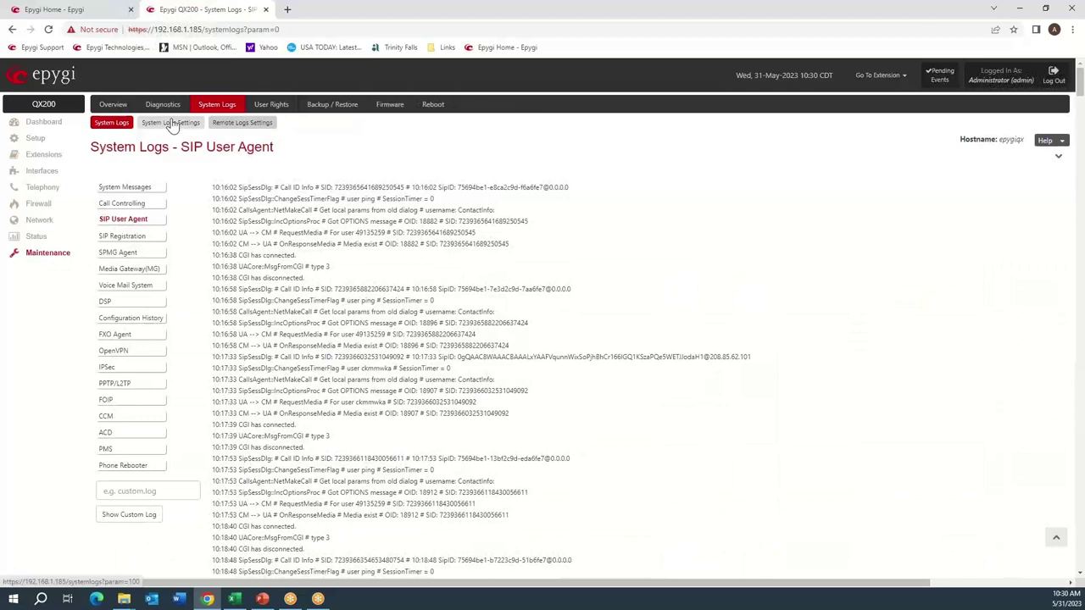
Change the log marker comment to 'Test2', mark all logs, and view the SIP User Agent log.
{"action": "left_click", "coordinate": [170, 123]}
{"action": "left_click", "coordinate": [259, 245]}
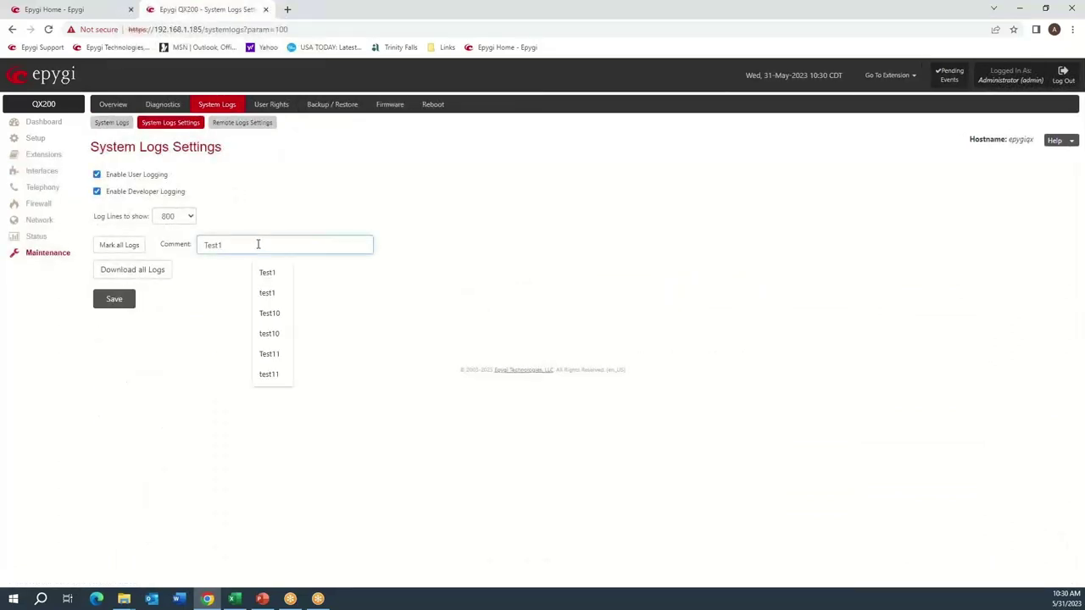
{"action": "key", "text": "BackSpace"}
{"action": "type", "text": "2"}
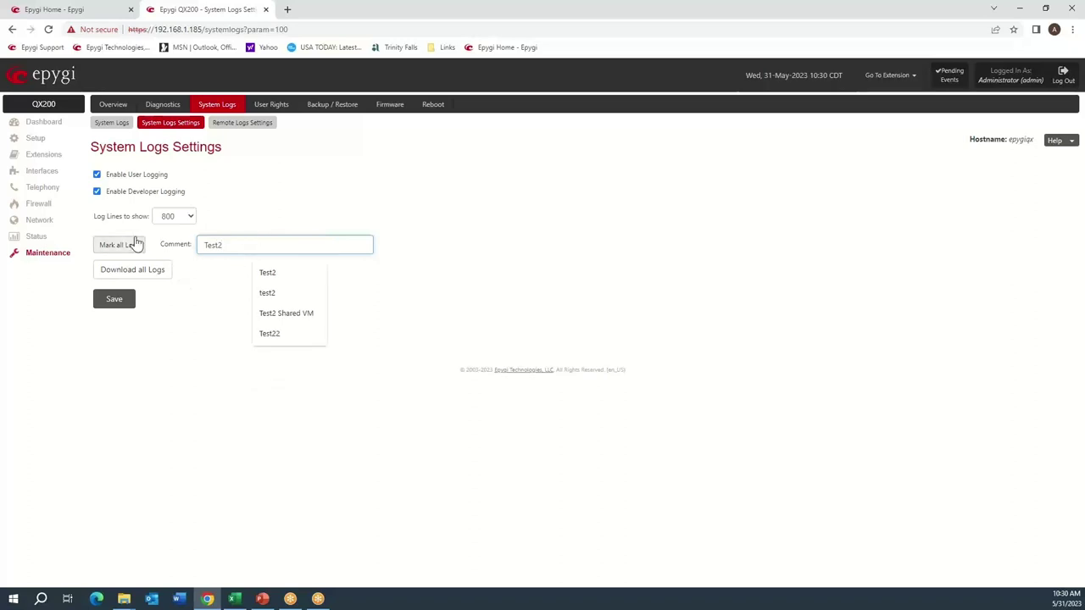
{"action": "left_click", "coordinate": [138, 243]}
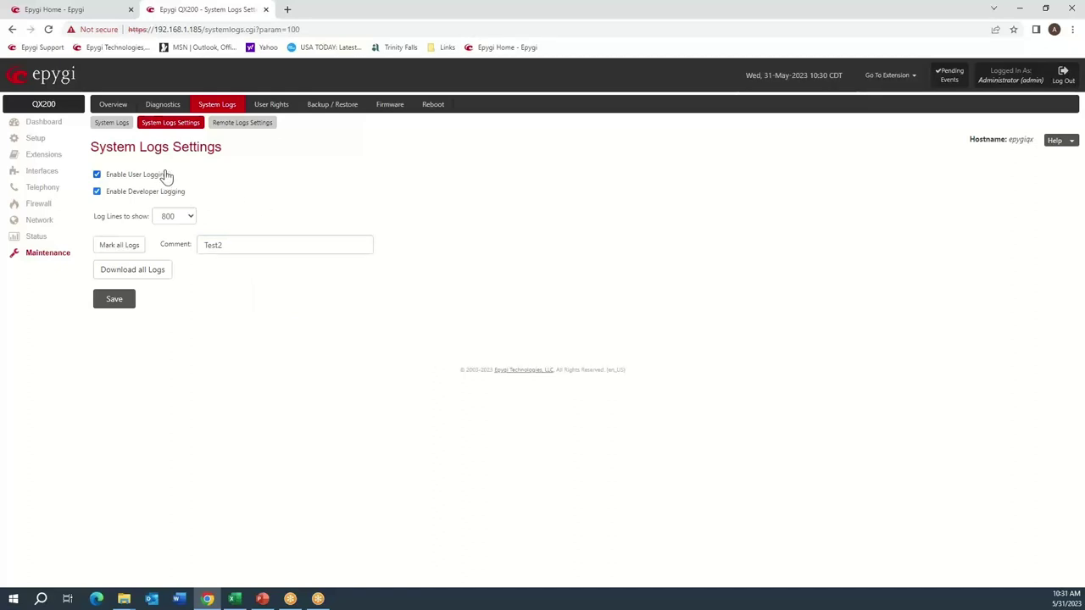
{"action": "left_click", "coordinate": [109, 125]}
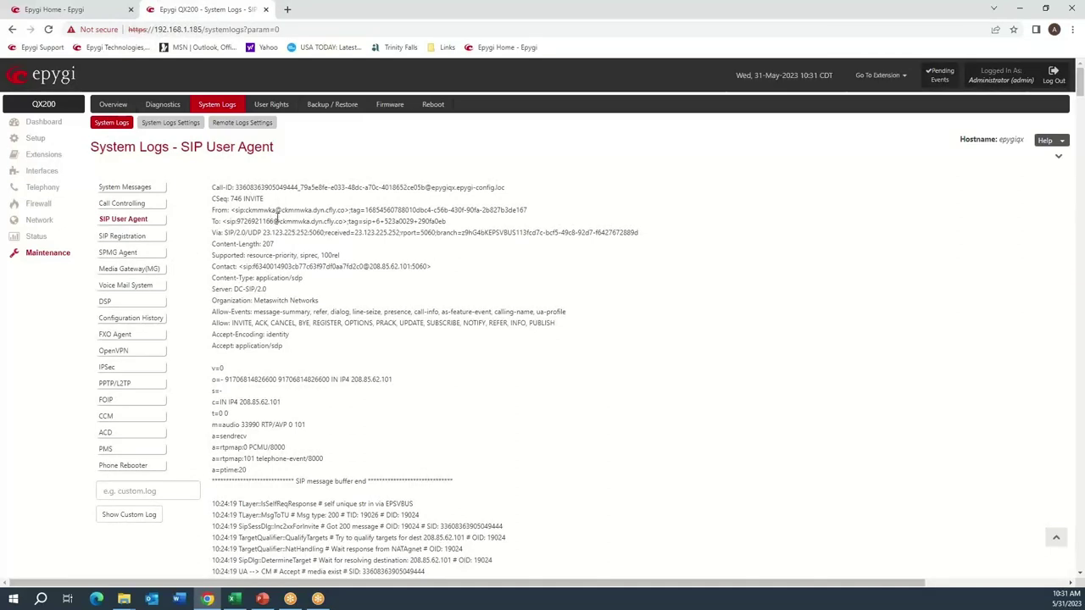
Search the SIP User Agent log for 'test' and scroll to the entries after the Test2 marker.
{"action": "key", "text": "ctrl+f"}
{"action": "type", "text": "test2"}
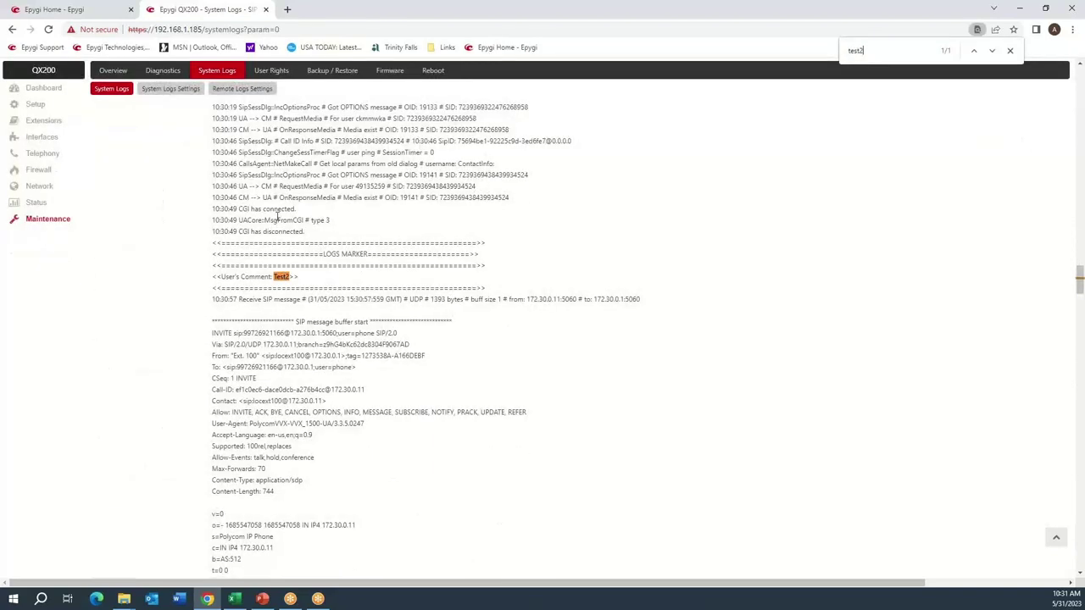
{"action": "scroll", "coordinate": [309, 302], "scroll_direction": "down", "scroll_amount": 10}
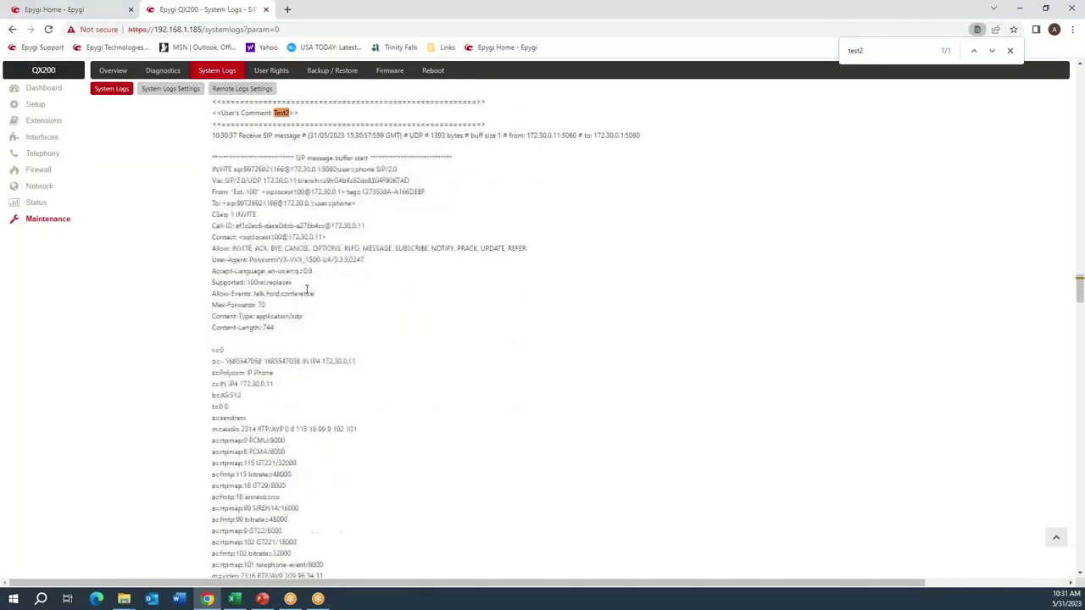
{"action": "scroll", "coordinate": [304, 273], "scroll_direction": "down", "scroll_amount": 15}
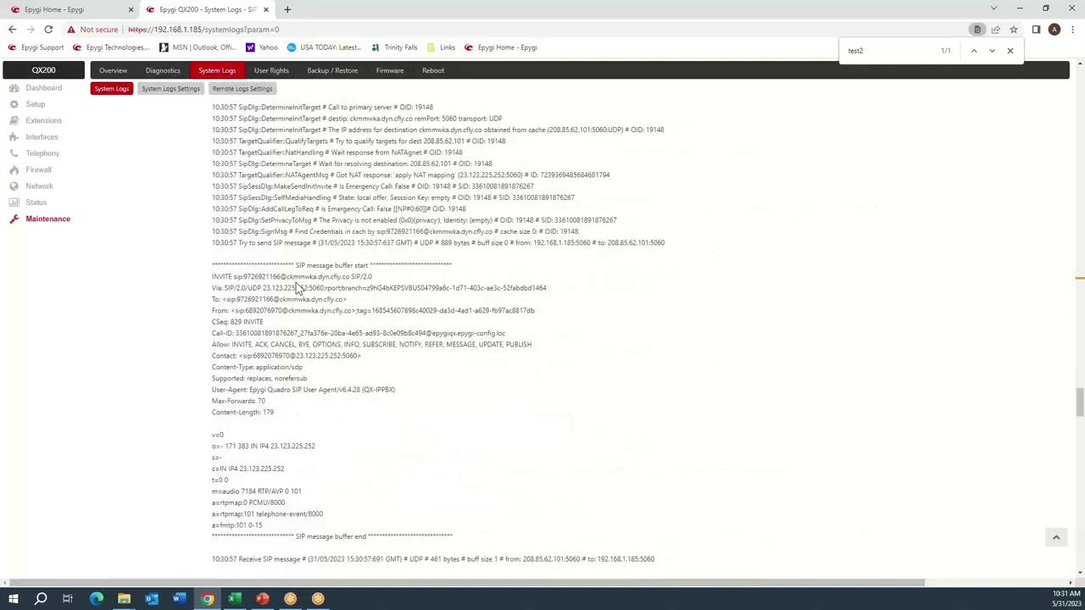
{"action": "scroll", "coordinate": [298, 297], "scroll_direction": "down", "scroll_amount": 3}
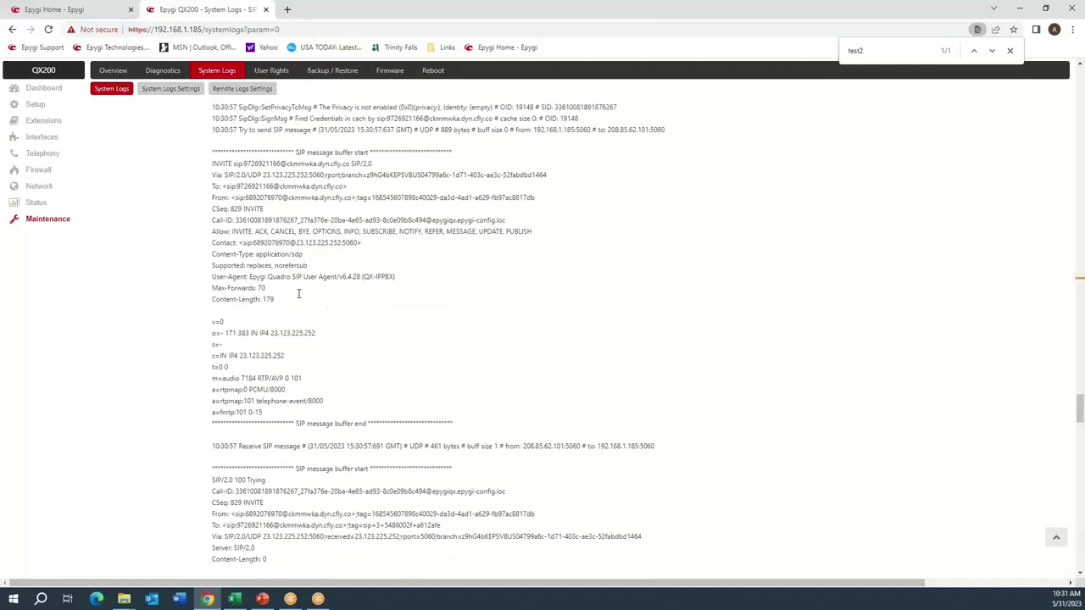
{"action": "scroll", "coordinate": [293, 276], "scroll_direction": "down", "scroll_amount": 10}
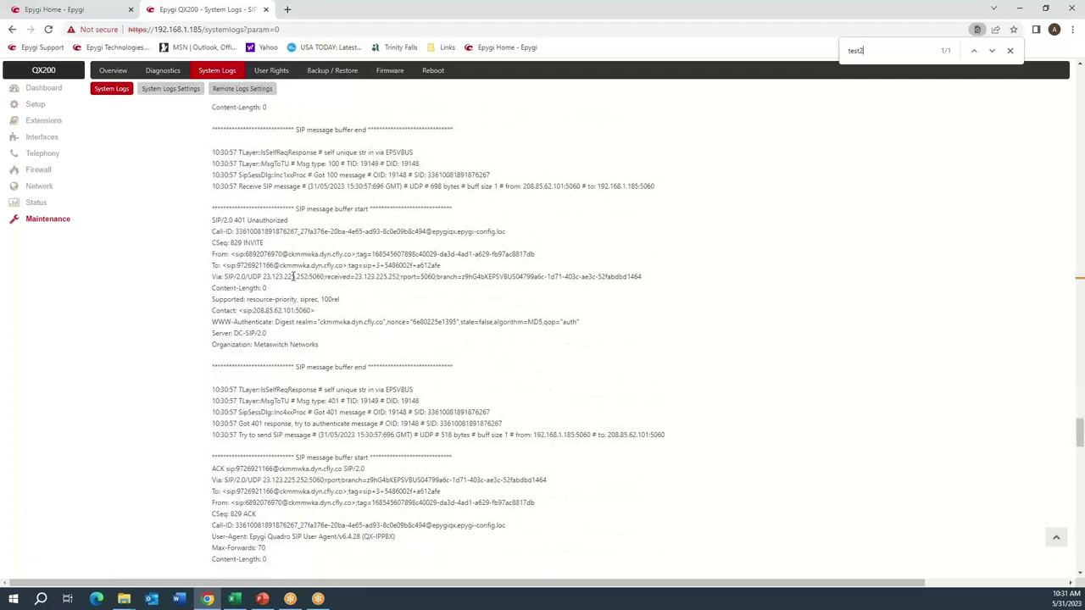
{"action": "scroll", "coordinate": [294, 276], "scroll_direction": "down", "scroll_amount": 4}
{"action": "scroll", "coordinate": [294, 276], "scroll_direction": "down", "scroll_amount": 1}
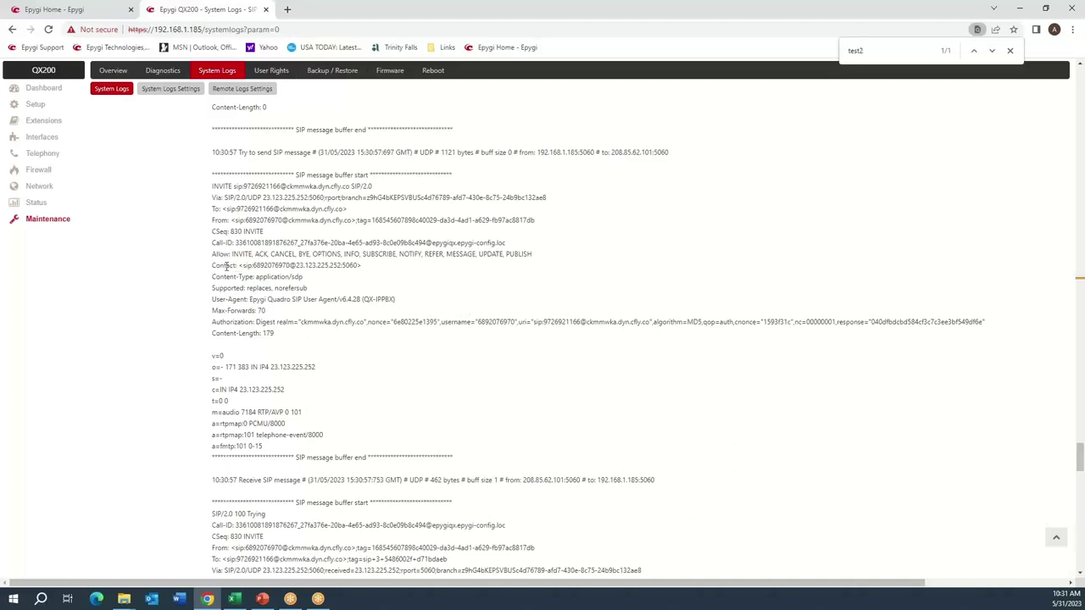
Highlight the Contact number and the Authorization line's username in the CSeq 830 INVITE.
{"action": "double_click", "coordinate": [262, 265]}
{"action": "left_click", "coordinate": [212, 322]}
{"action": "left_click_drag", "start_coordinate": [215, 327], "coordinate": [418, 332]}
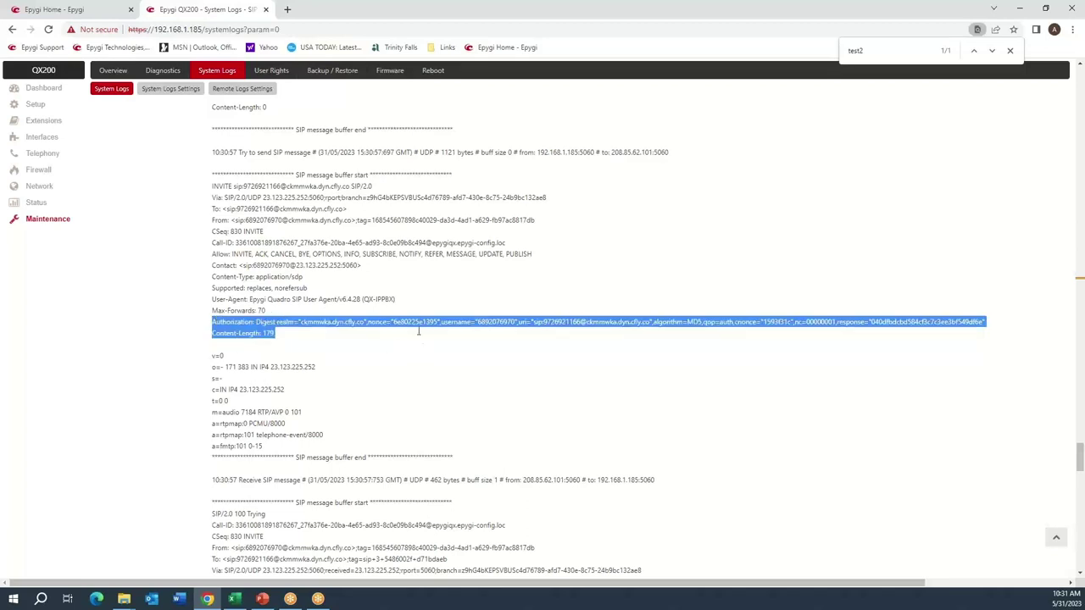
{"action": "left_click", "coordinate": [419, 323]}
{"action": "double_click", "coordinate": [501, 322]}
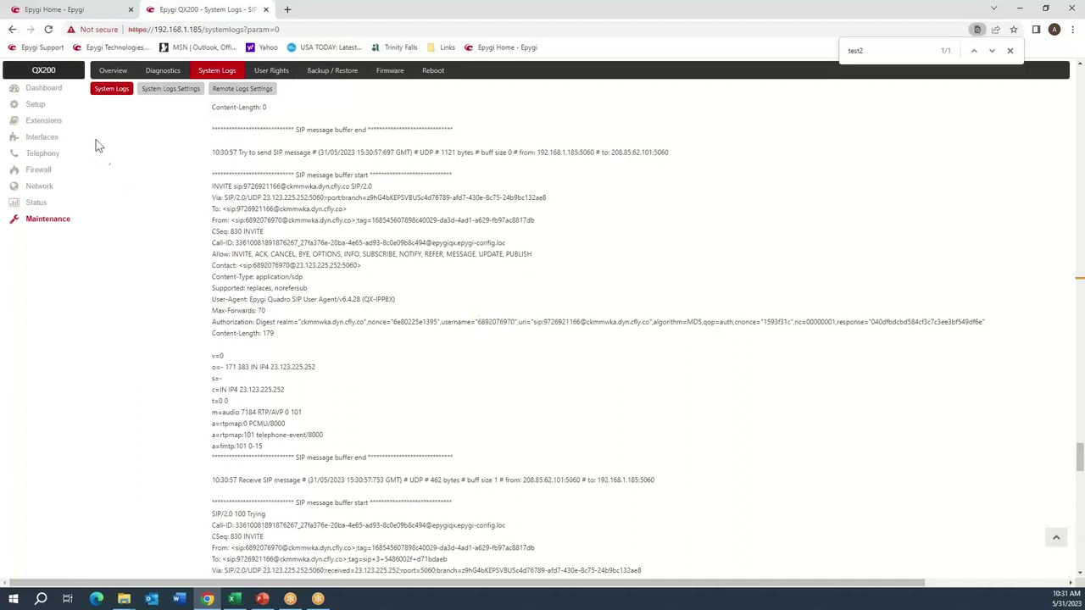
Open extension 99's settings and select its SIP registration username.
{"action": "left_click", "coordinate": [39, 124]}
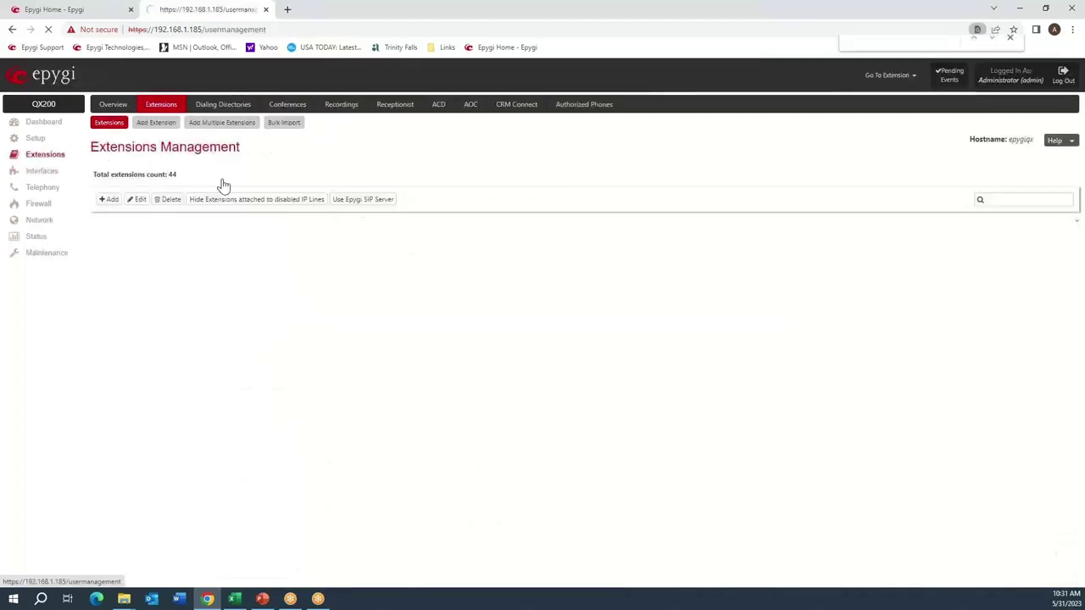
{"action": "scroll", "coordinate": [166, 305], "scroll_direction": "down", "scroll_amount": 5}
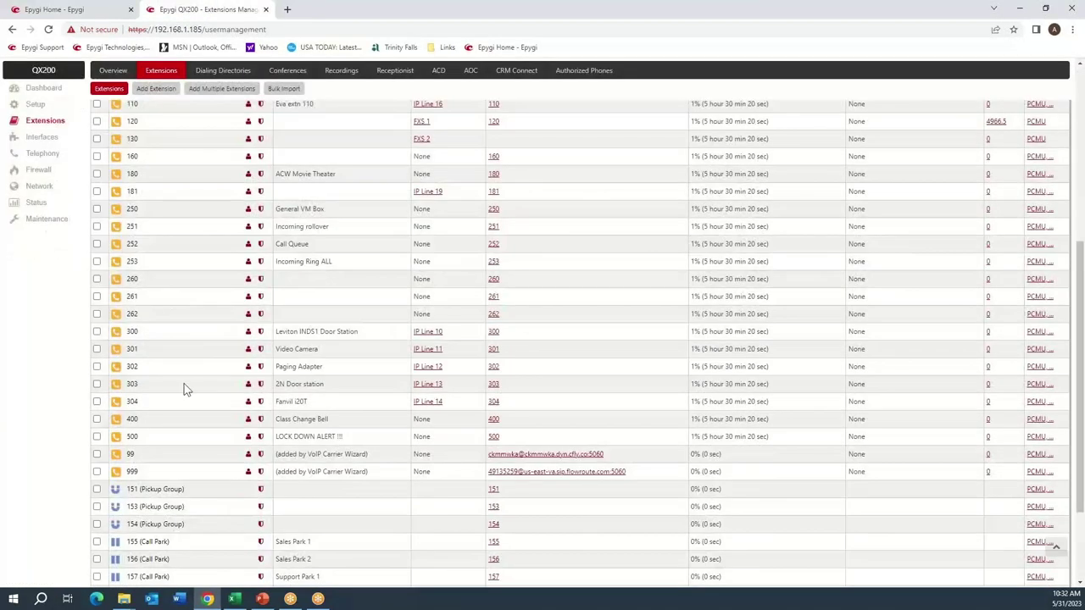
{"action": "left_click", "coordinate": [262, 457]}
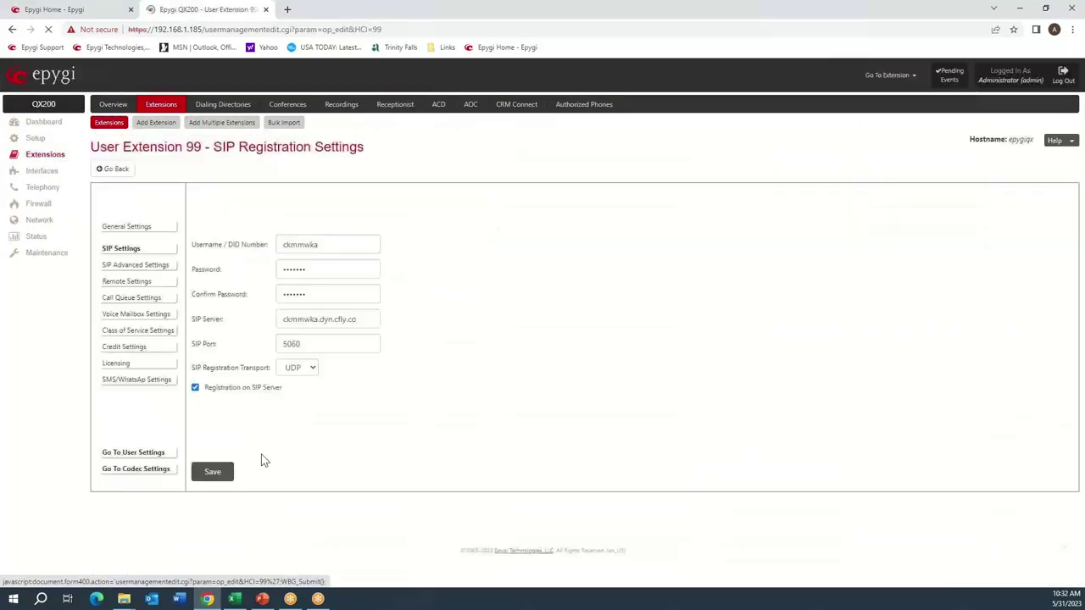
{"action": "double_click", "coordinate": [306, 246]}
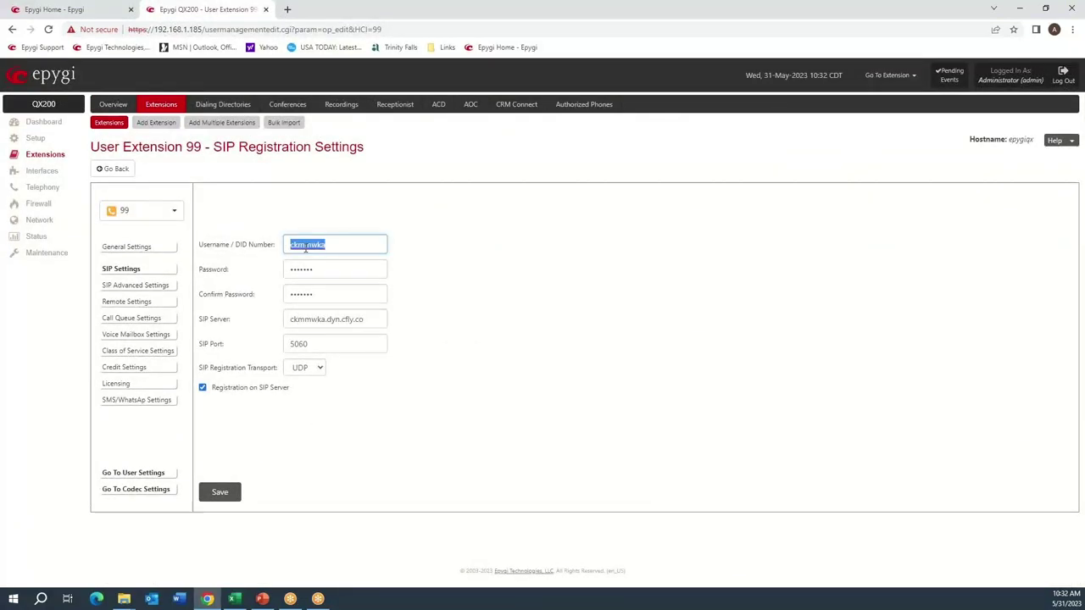
Fill extension 99's Authentication Username from the suggestions and save the SIP advanced settings.
{"action": "left_click", "coordinate": [161, 286]}
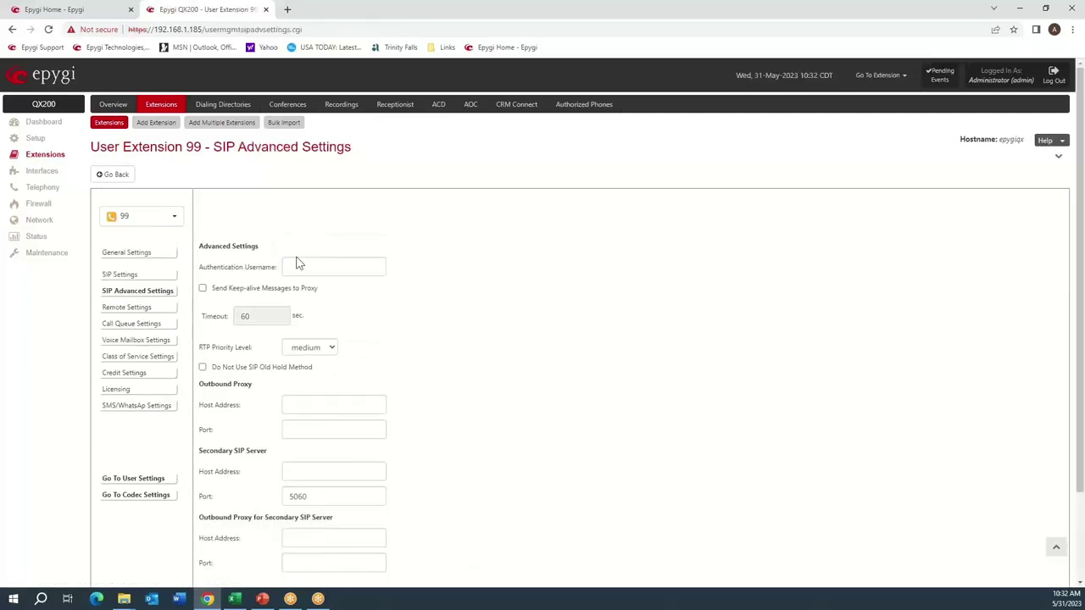
{"action": "left_click", "coordinate": [299, 264]}
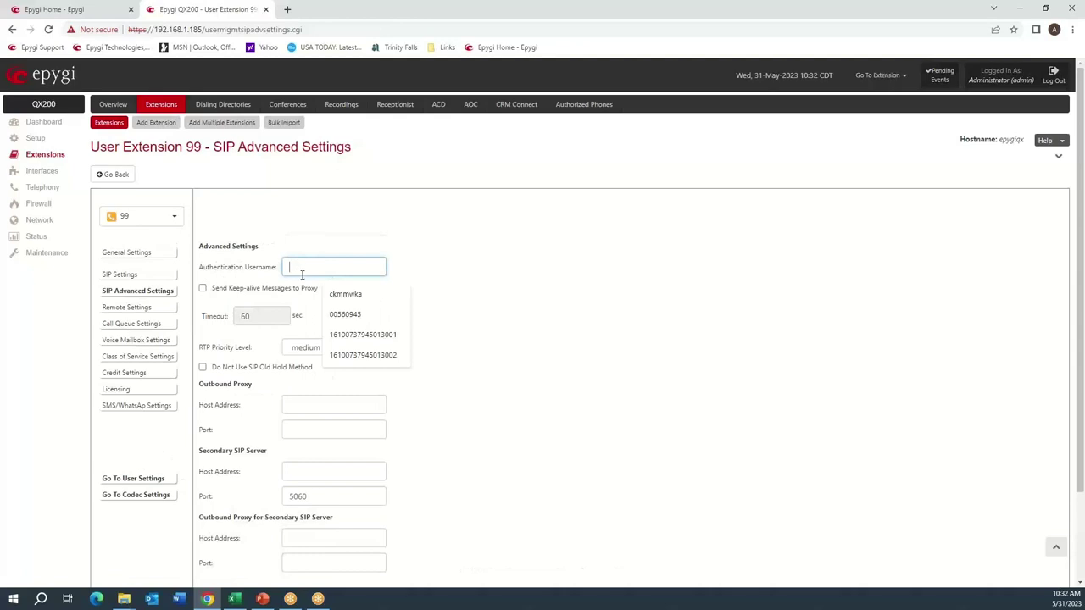
{"action": "left_click", "coordinate": [335, 293]}
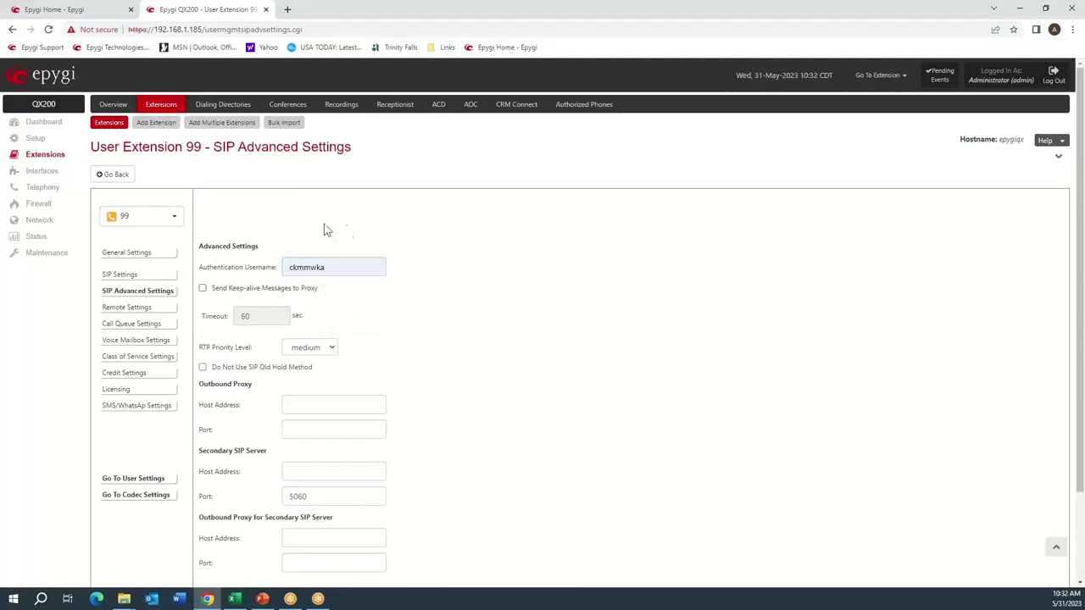
{"action": "scroll", "coordinate": [431, 281], "scroll_direction": "down", "scroll_amount": 2}
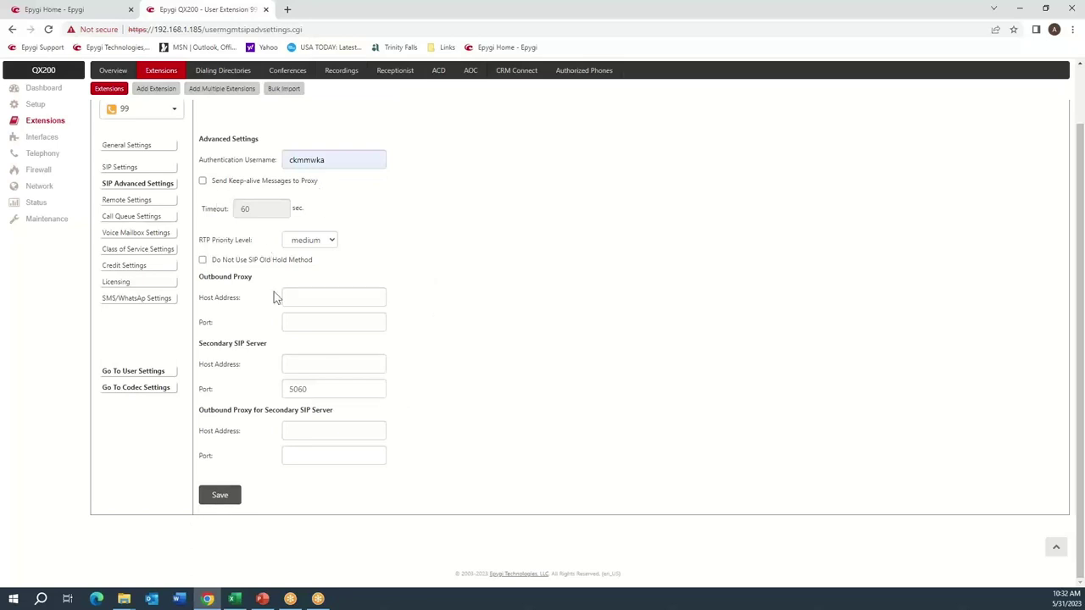
{"action": "left_click", "coordinate": [239, 496]}
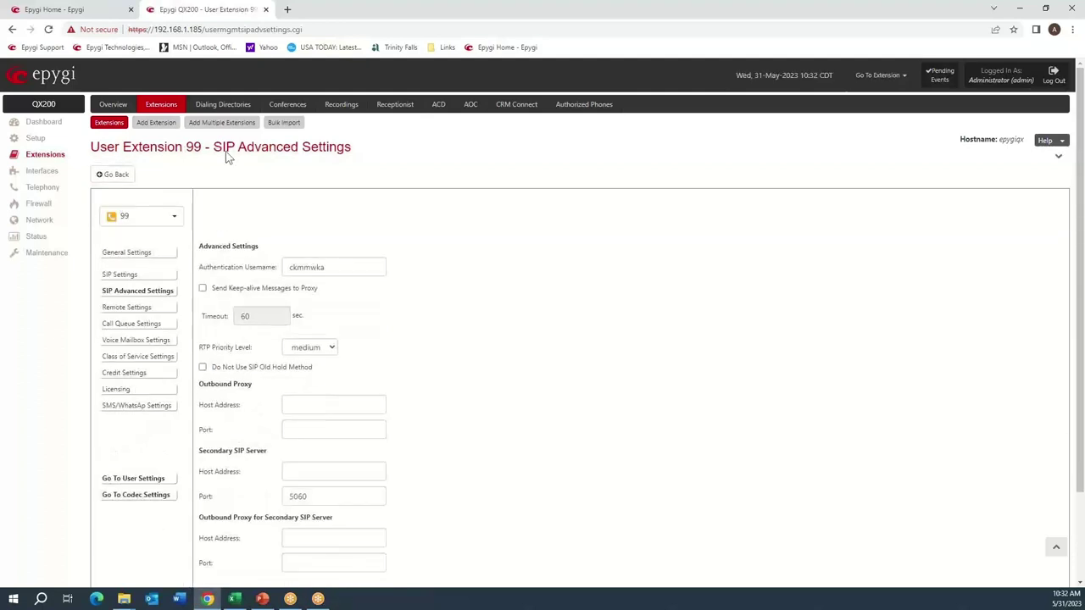
Change the log marker comment to 'Test3' and mark all logs.
{"action": "left_click", "coordinate": [46, 254]}
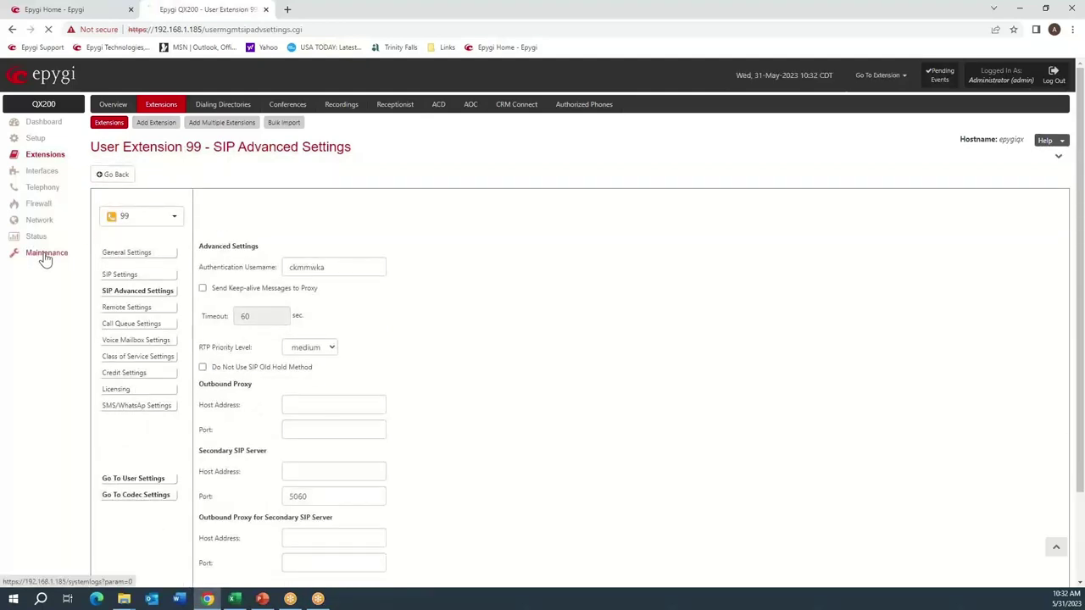
{"action": "left_click", "coordinate": [170, 124]}
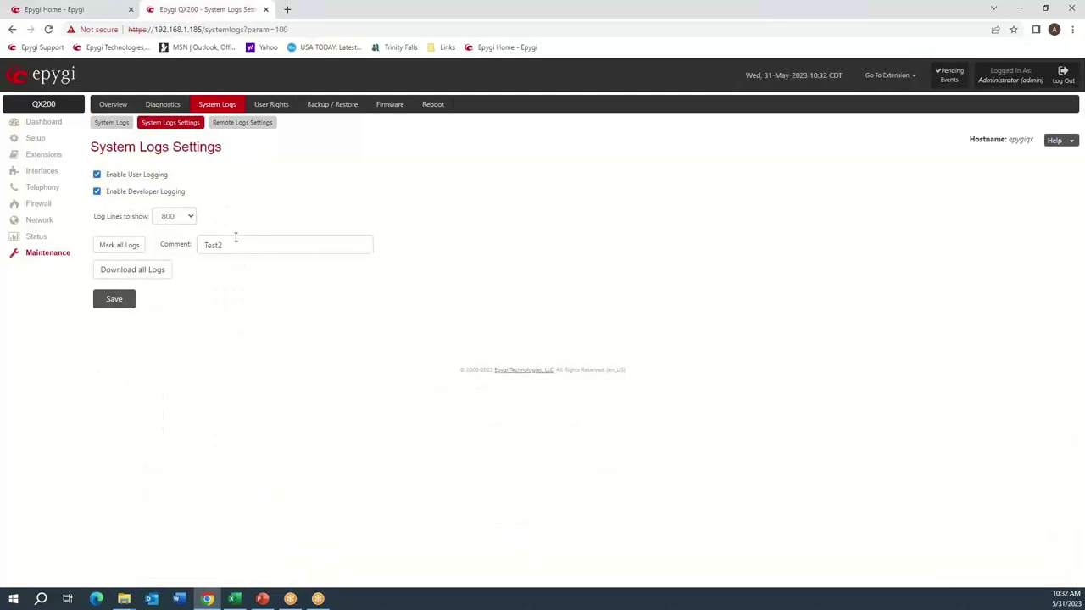
{"action": "left_click", "coordinate": [237, 243]}
{"action": "key", "text": "BackSpace"}
{"action": "type", "text": "3"}
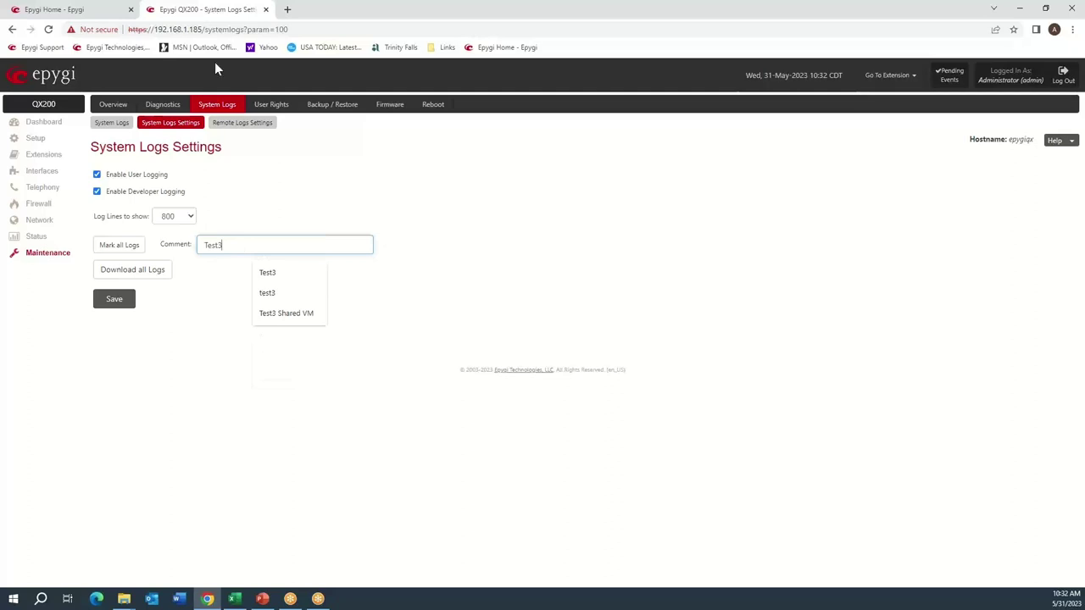
{"action": "left_click", "coordinate": [133, 245]}
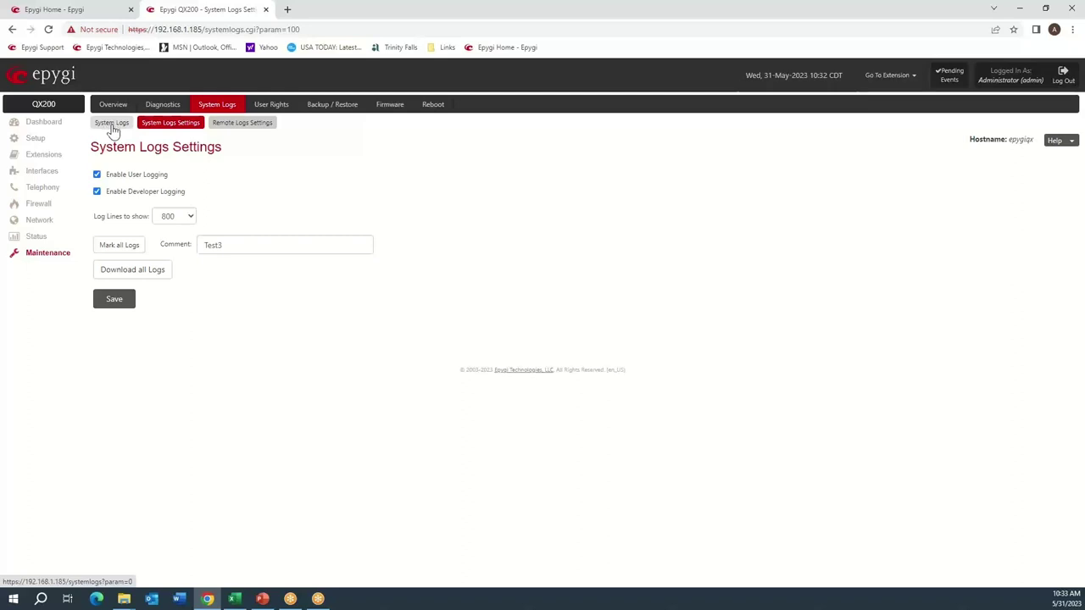
After checking the SIP User Agent log, mark all logs with comment 'Test4'.
{"action": "left_click", "coordinate": [112, 124]}
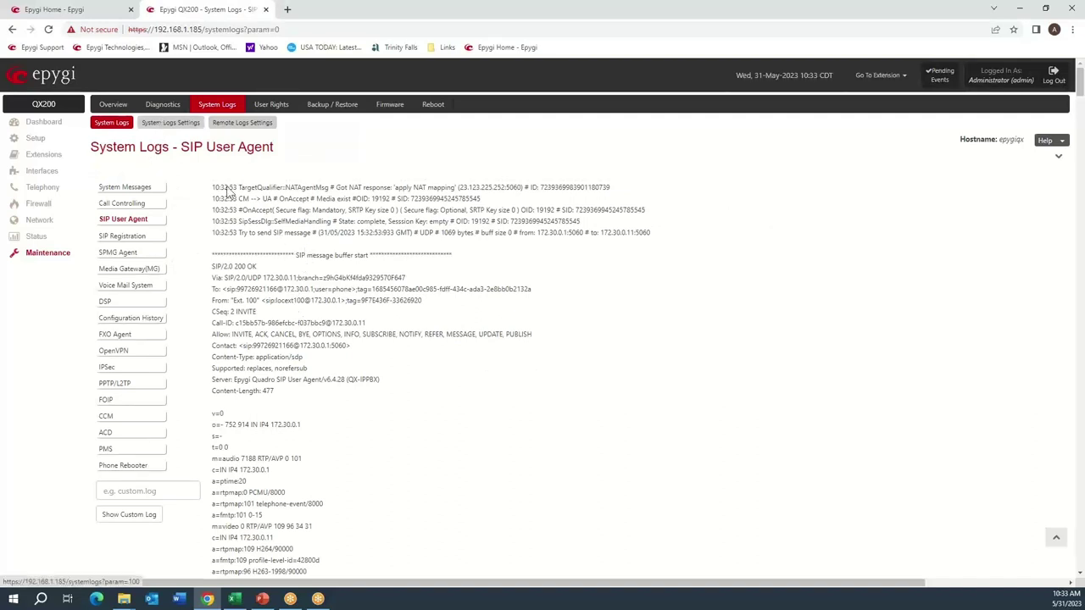
{"action": "left_click", "coordinate": [174, 124]}
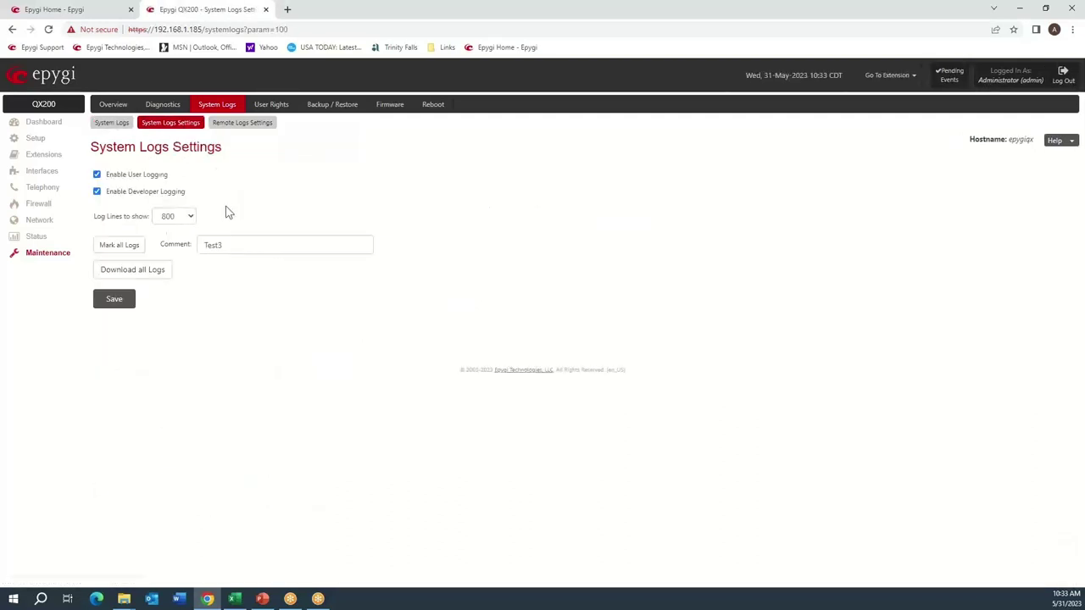
{"action": "left_click", "coordinate": [240, 243]}
{"action": "key", "text": "BackSpace"}
{"action": "type", "text": "4"}
{"action": "key", "text": "Tab"}
{"action": "left_click", "coordinate": [138, 246]}
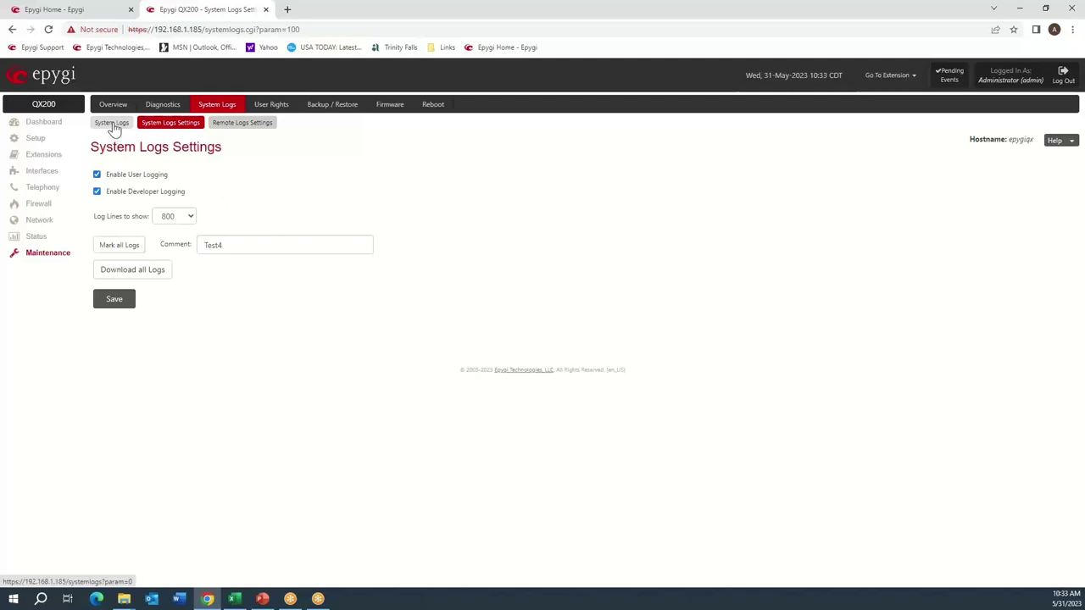
Search the SIP User Agent log for 'test4' and scroll past the marker.
{"action": "left_click", "coordinate": [112, 126]}
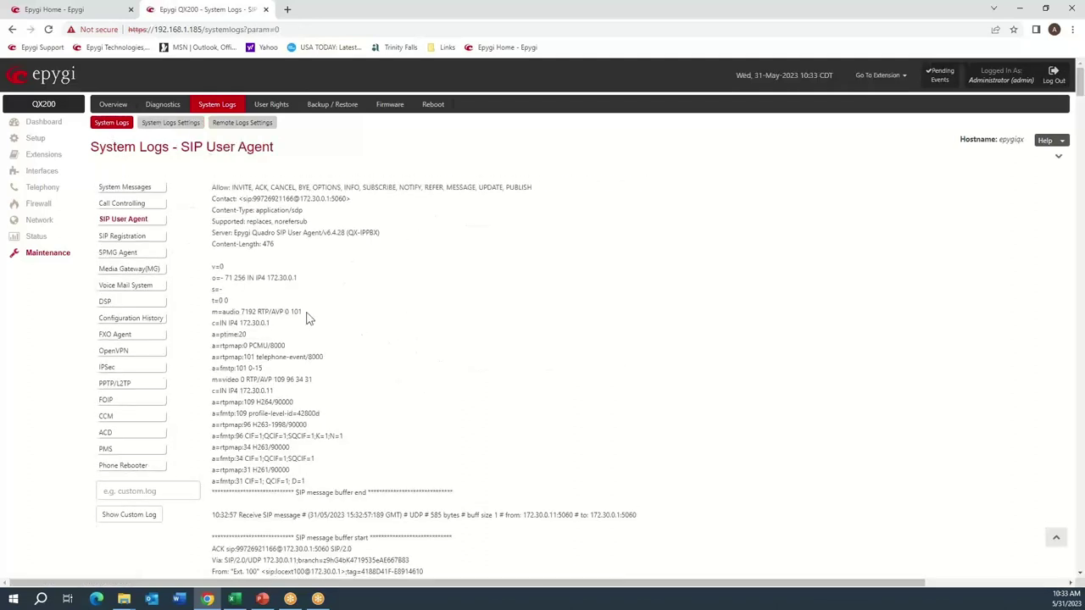
{"action": "key", "text": "ctrl+f"}
{"action": "type", "text": "test4"}
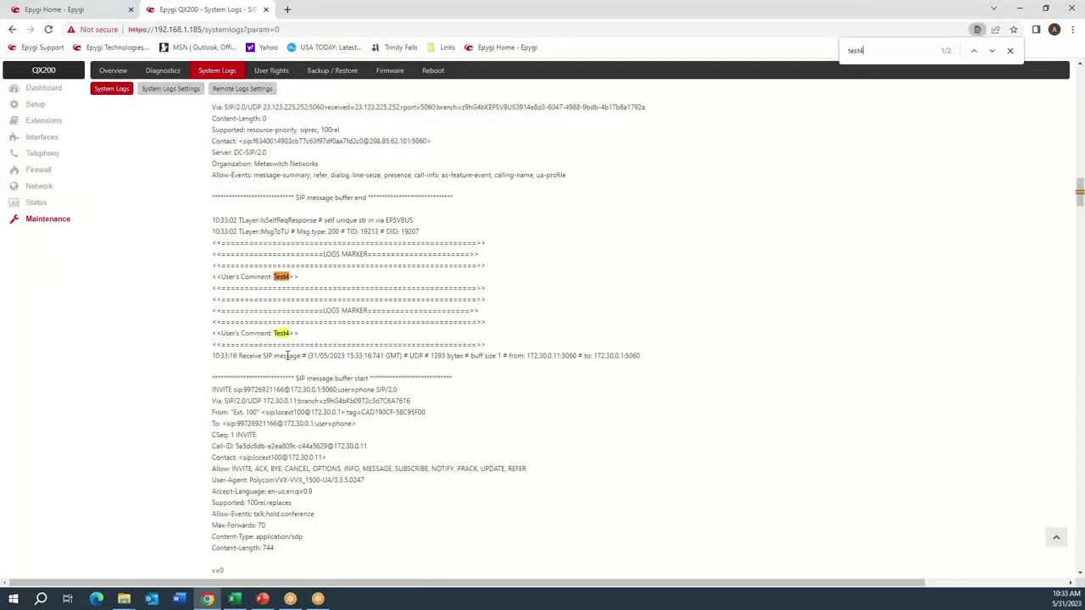
{"action": "scroll", "coordinate": [288, 356], "scroll_direction": "down", "scroll_amount": 10}
{"action": "scroll", "coordinate": [284, 337], "scroll_direction": "down", "scroll_amount": 10}
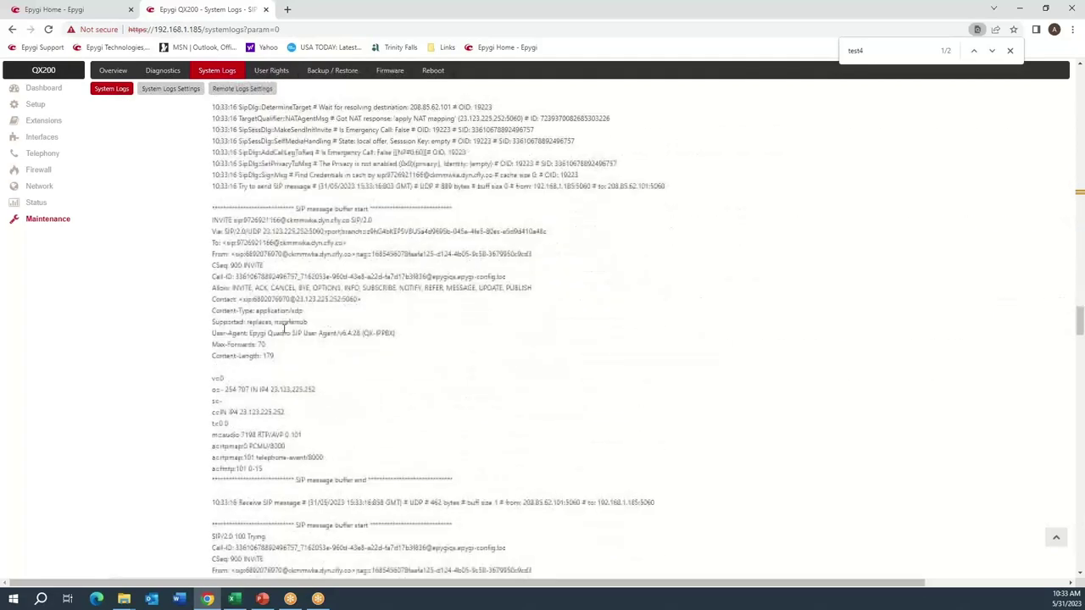
{"action": "scroll", "coordinate": [284, 327], "scroll_direction": "down", "scroll_amount": 5}
{"action": "scroll", "coordinate": [280, 321], "scroll_direction": "down", "scroll_amount": 10}
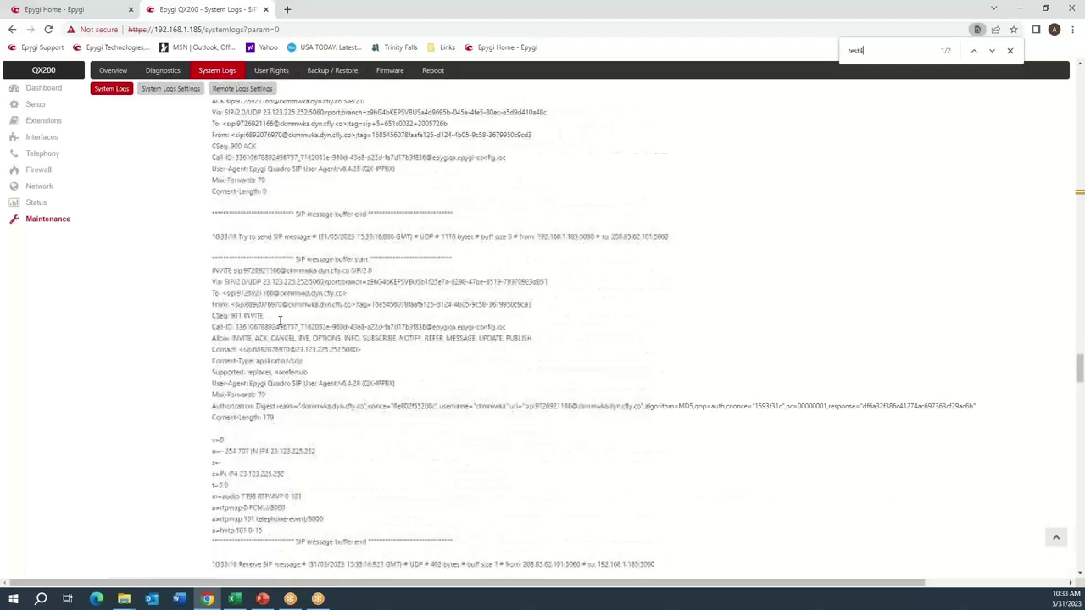
{"action": "scroll", "coordinate": [279, 321], "scroll_direction": "down", "scroll_amount": 3}
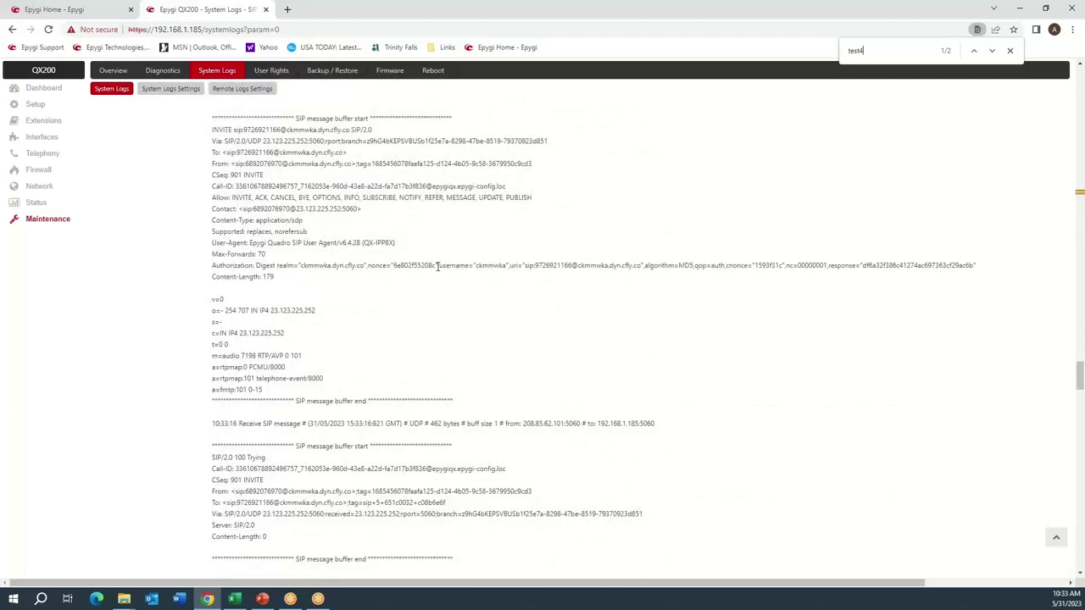
Highlight the Contact caller number and the Authorization username, then scroll back up.
{"action": "double_click", "coordinate": [278, 209]}
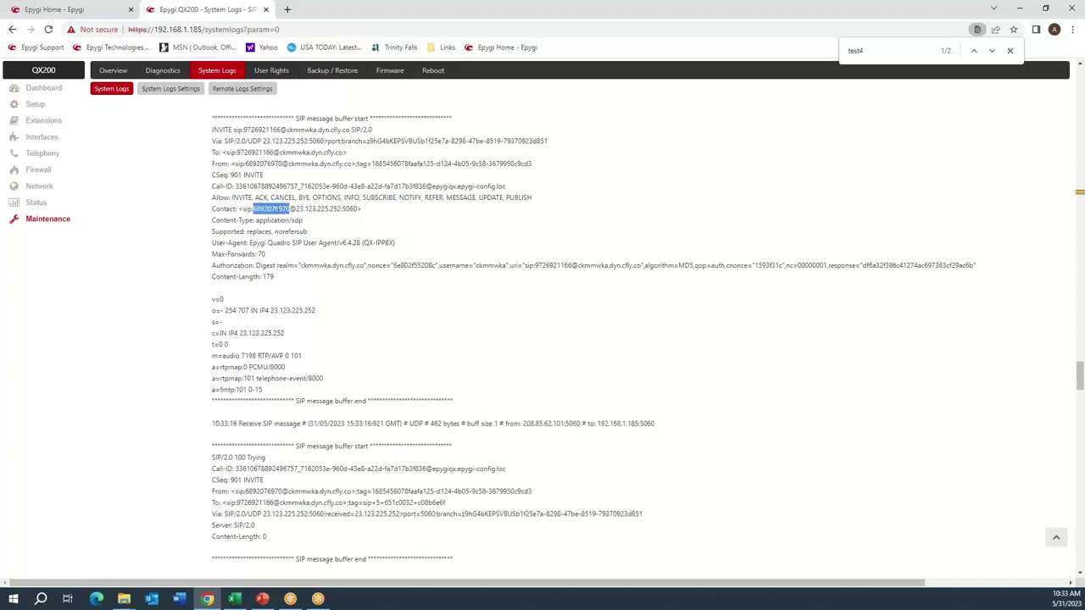
{"action": "double_click", "coordinate": [488, 267]}
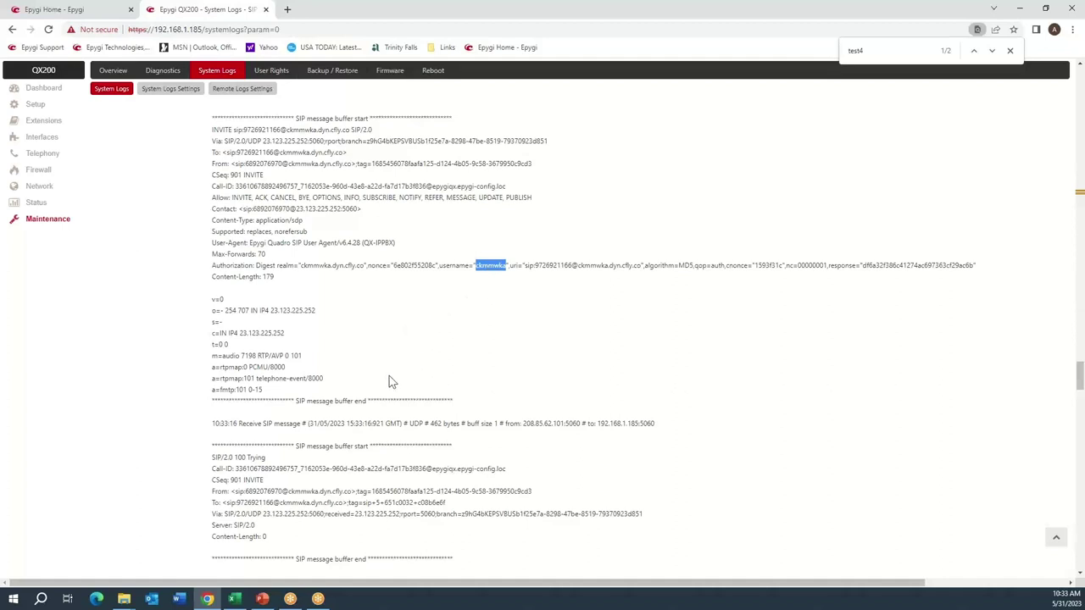
{"action": "scroll", "coordinate": [389, 375], "scroll_direction": "up", "scroll_amount": 7}
{"action": "scroll", "coordinate": [389, 375], "scroll_direction": "up", "scroll_amount": 8}
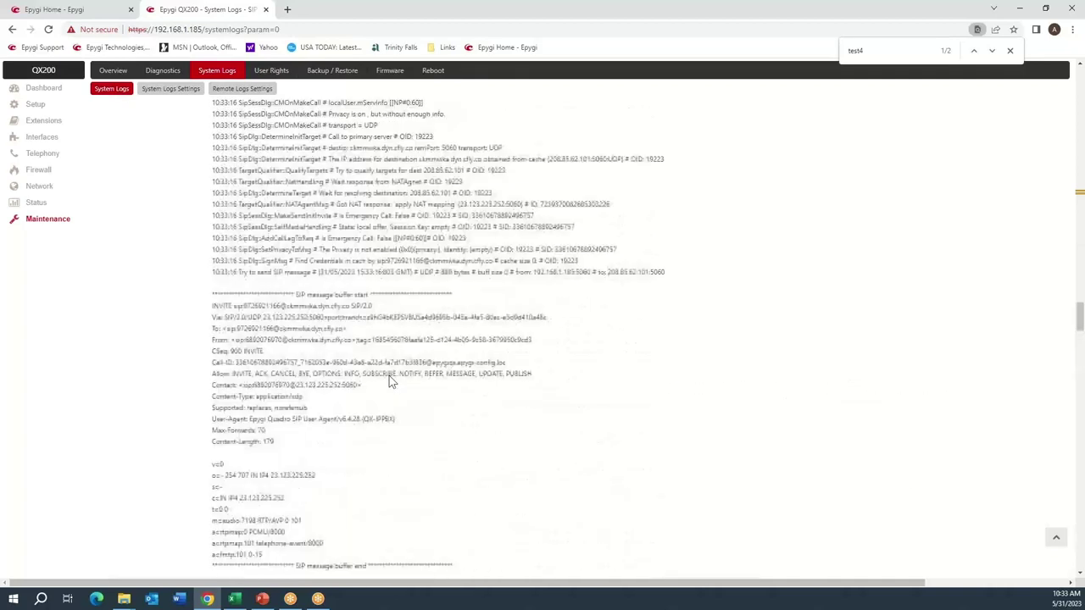
{"action": "scroll", "coordinate": [390, 376], "scroll_direction": "up", "scroll_amount": 5}
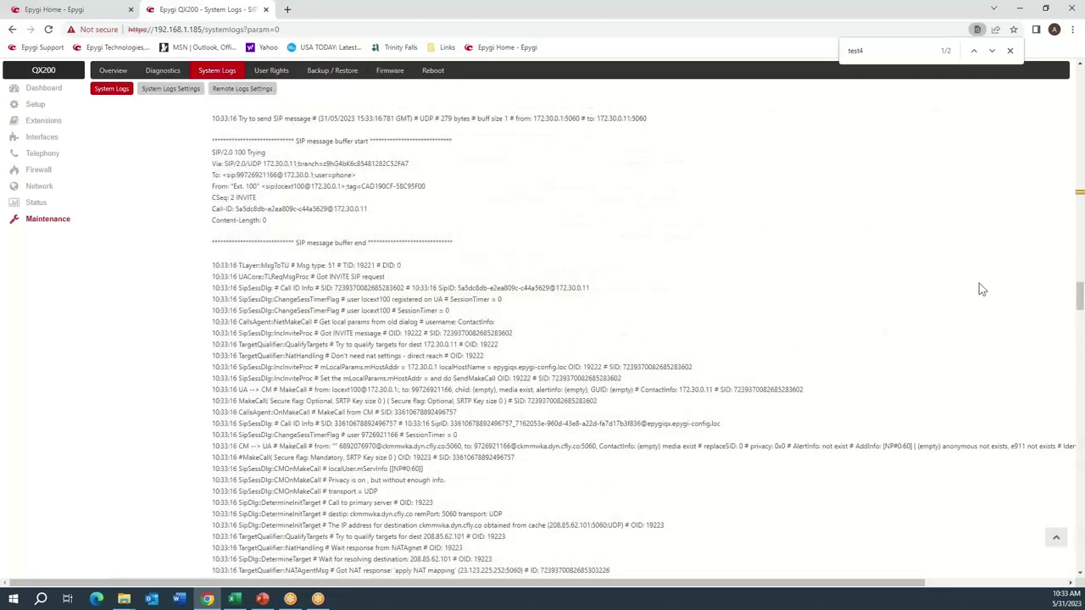
{"action": "left_click_drag", "start_coordinate": [1080, 296], "coordinate": [1079, 66]}
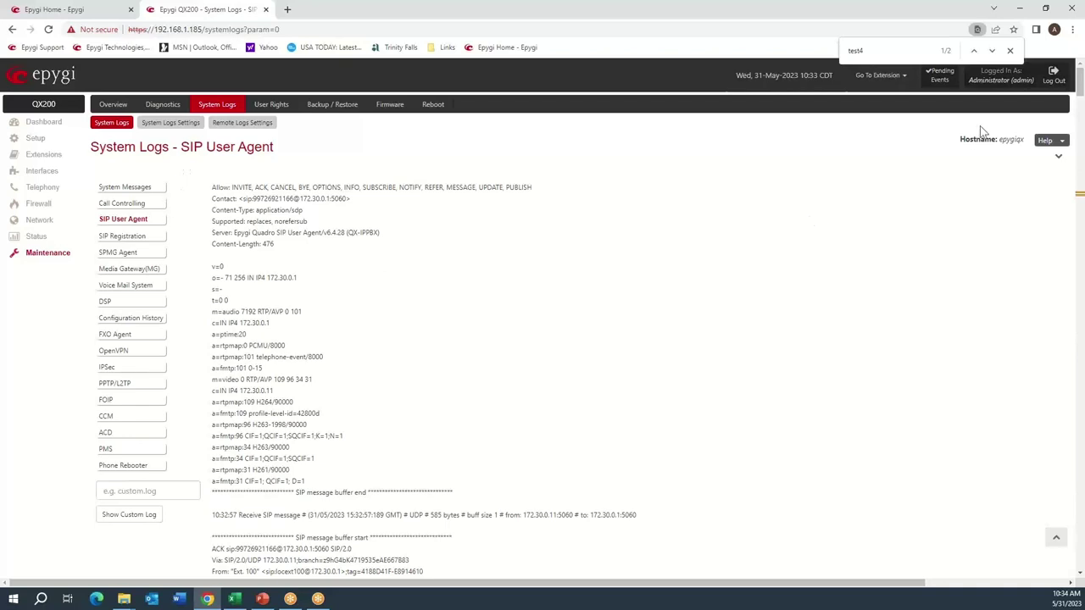
Open SIP log page 39 and search it for 'test4'.
{"action": "left_click", "coordinate": [1058, 158]}
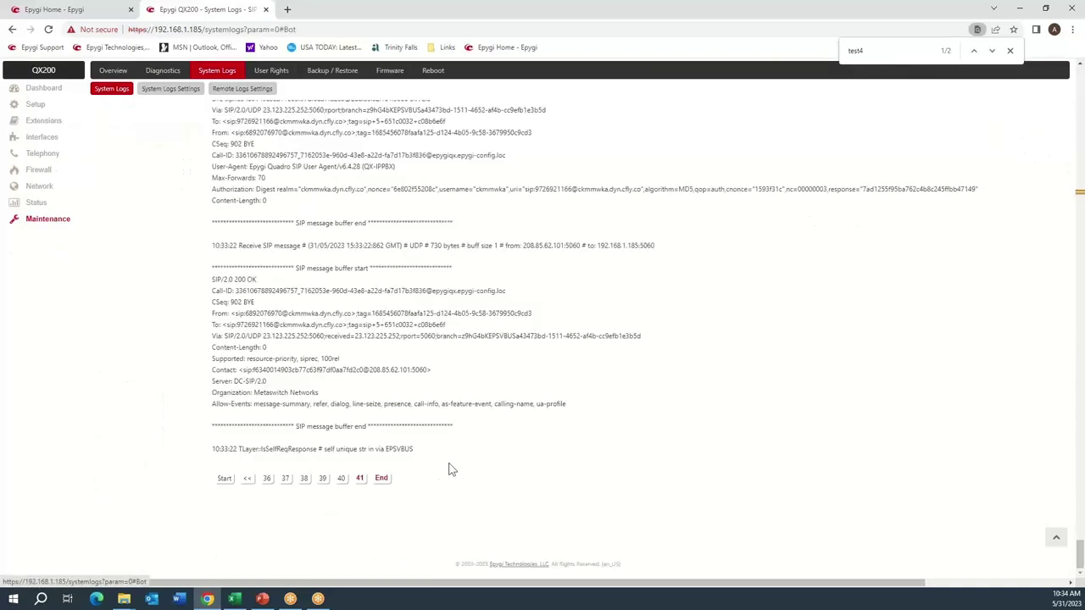
{"action": "left_click", "coordinate": [322, 480]}
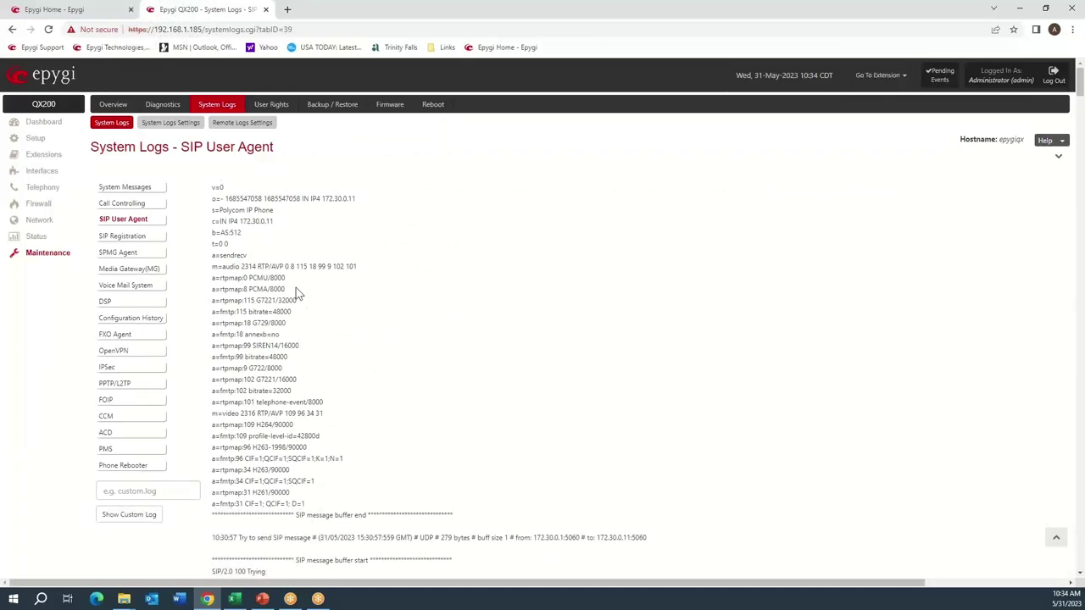
{"action": "key", "text": "ctrl+f"}
{"action": "type", "text": "test4"}
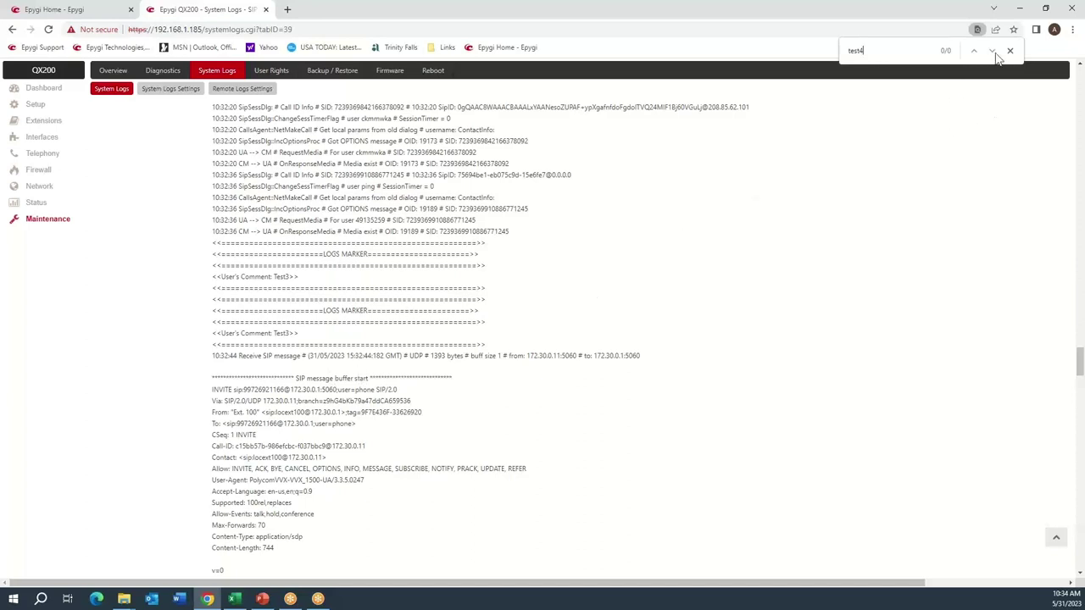
{"action": "left_click", "coordinate": [1010, 52]}
{"action": "scroll", "coordinate": [500, 361], "scroll_direction": "down", "scroll_amount": 4}
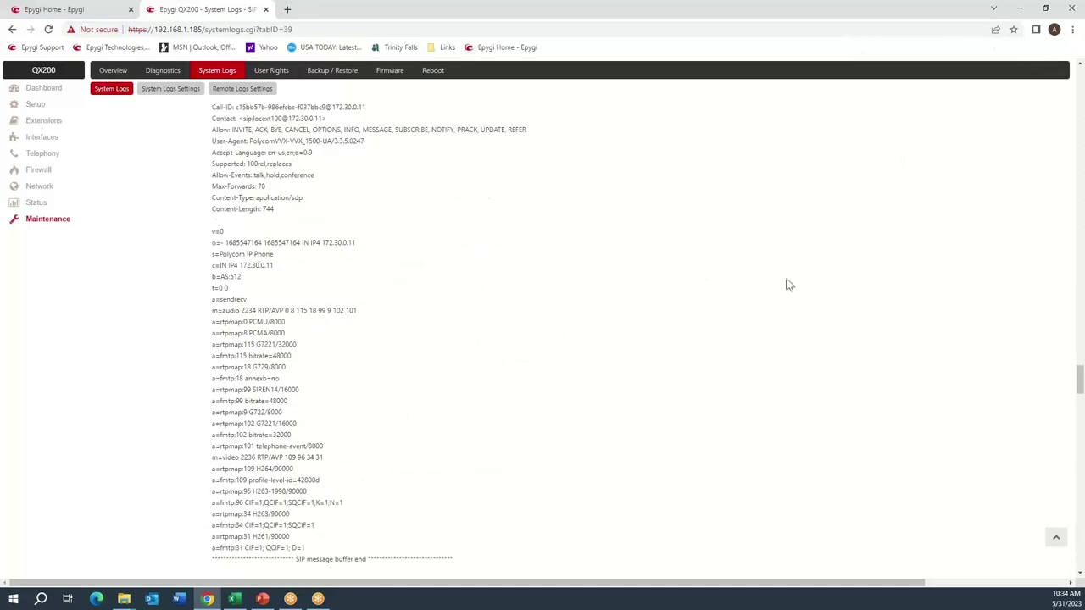
{"action": "scroll", "coordinate": [821, 274], "scroll_direction": "up", "scroll_amount": 1}
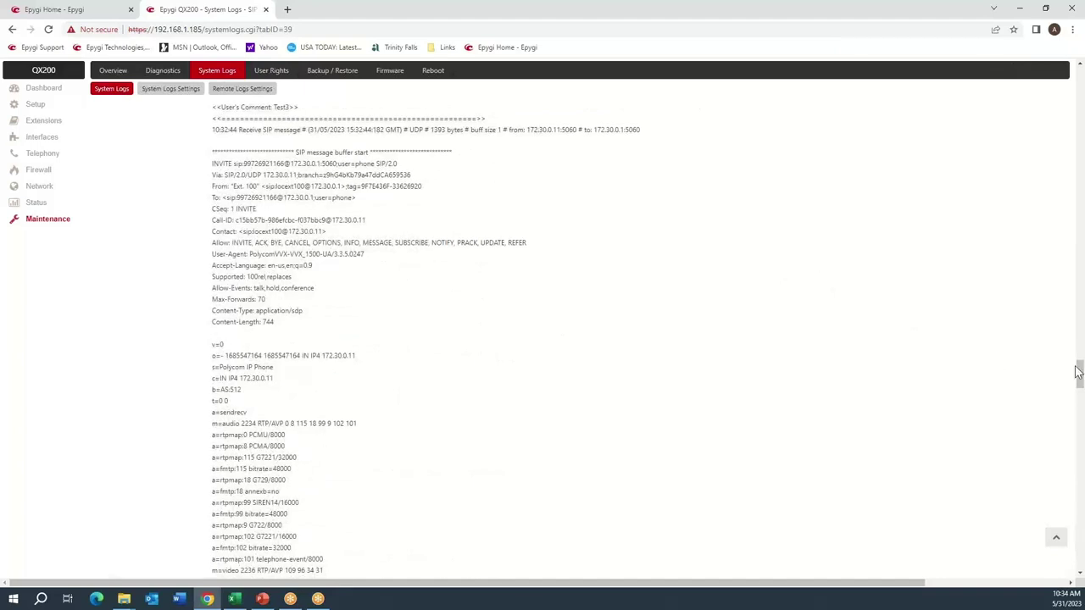
{"action": "left_click_drag", "start_coordinate": [1081, 372], "coordinate": [1081, 543]}
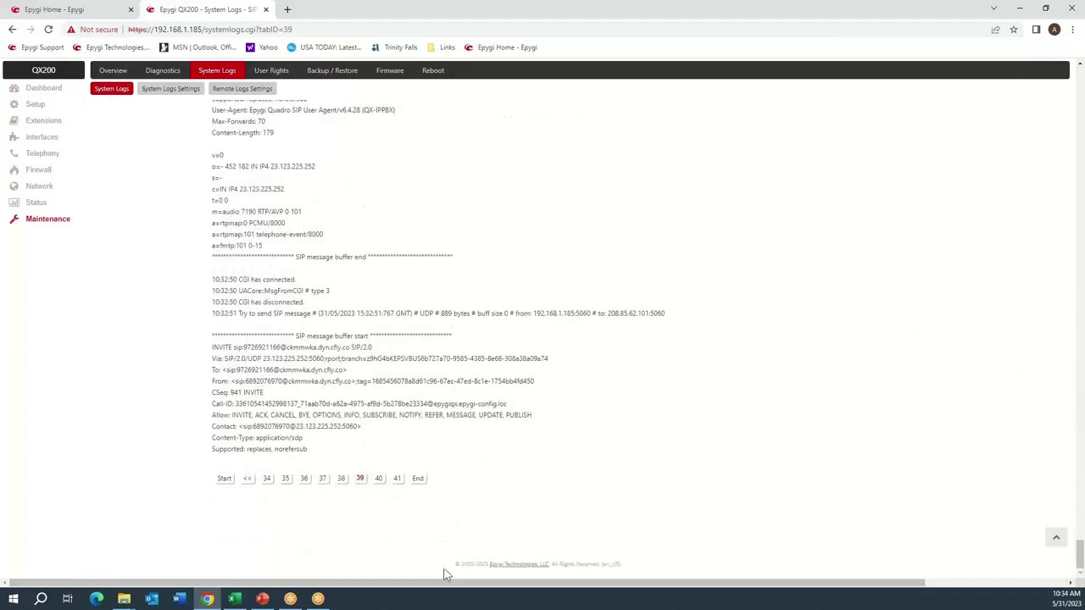
Open log page 40 and search it for the test marker.
{"action": "left_click", "coordinate": [379, 479]}
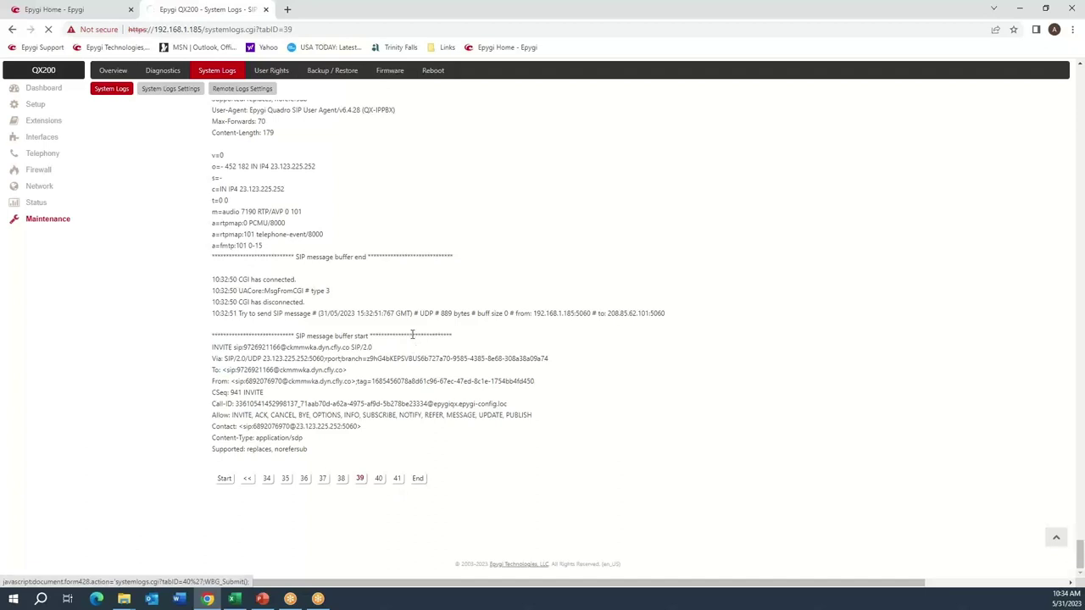
{"action": "key", "text": "ctrl+f"}
{"action": "type", "text": "test5"}
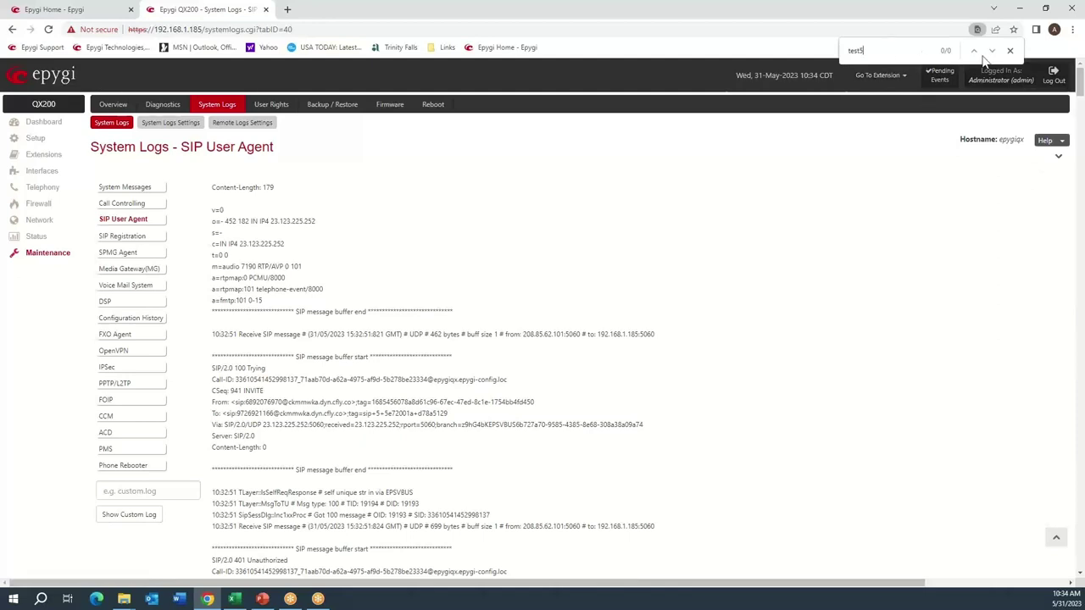
{"action": "left_click", "coordinate": [1010, 52]}
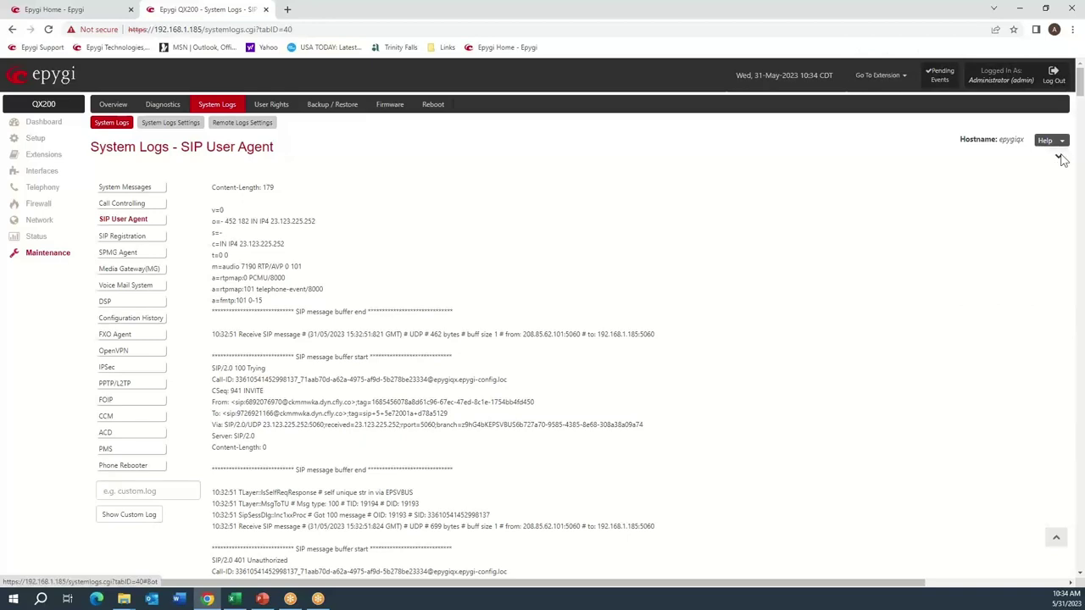
Open log page 41 and scroll through it looking for the Test5 marker.
{"action": "left_click", "coordinate": [1059, 158]}
{"action": "left_click", "coordinate": [380, 478]}
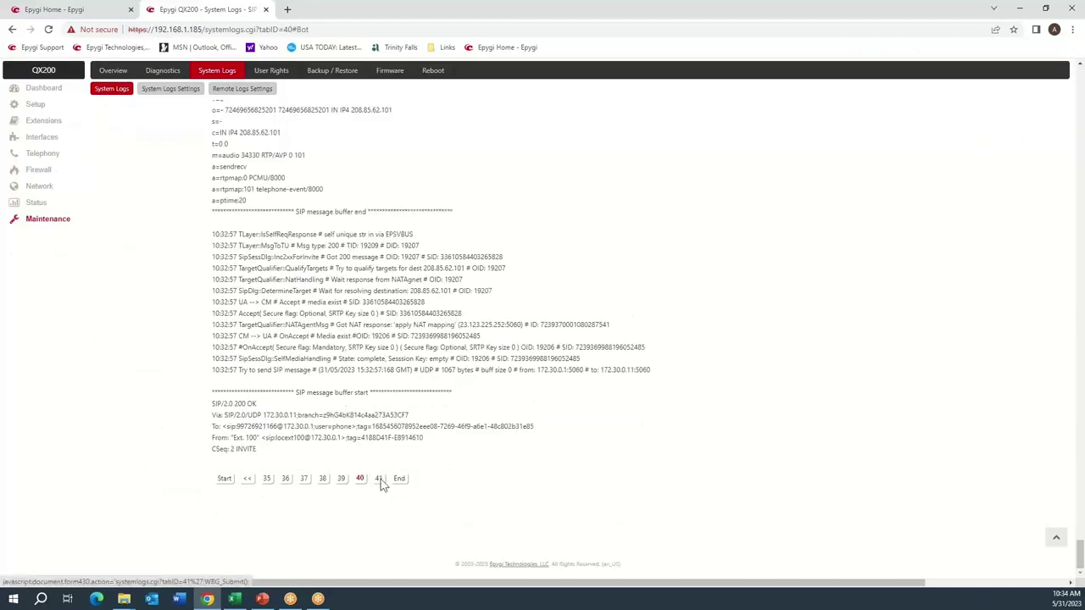
{"action": "key", "text": "ctrl+f"}
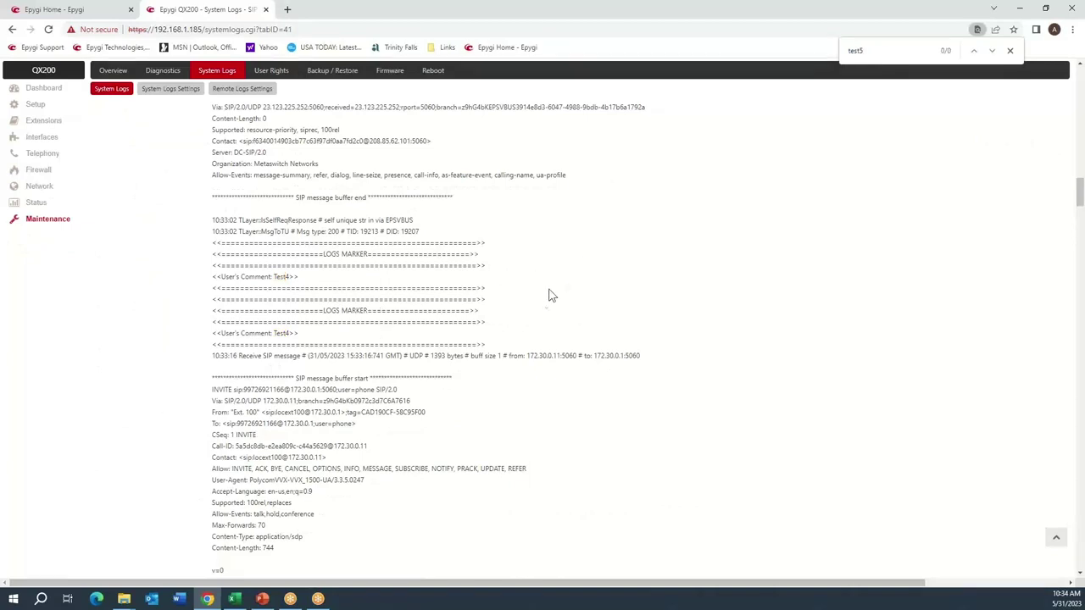
{"action": "scroll", "coordinate": [500, 322], "scroll_direction": "down", "scroll_amount": 5}
{"action": "scroll", "coordinate": [455, 344], "scroll_direction": "down", "scroll_amount": 10}
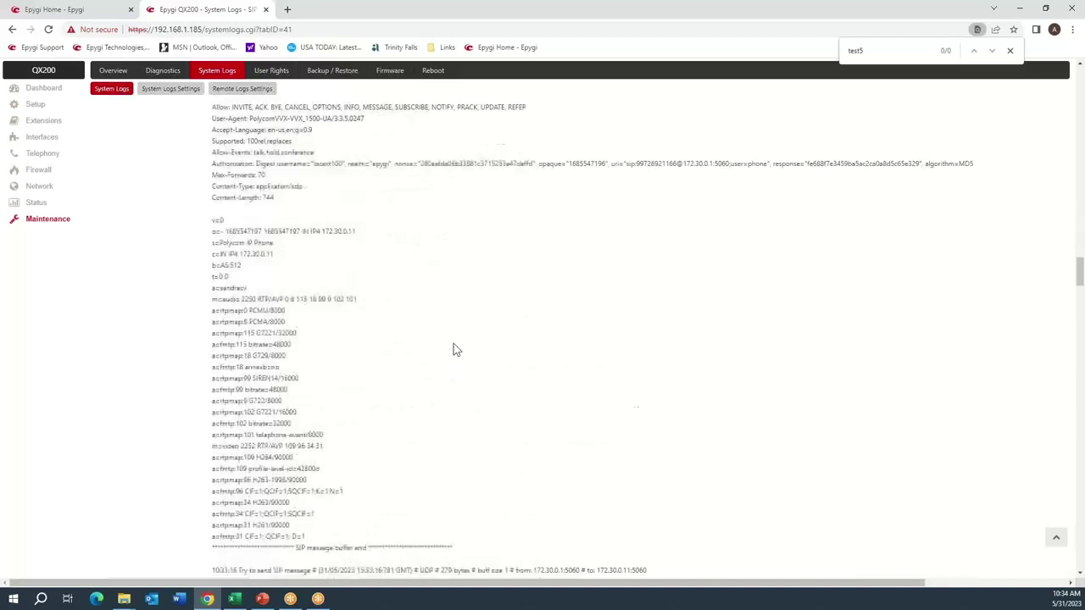
{"action": "scroll", "coordinate": [454, 343], "scroll_direction": "down", "scroll_amount": 10}
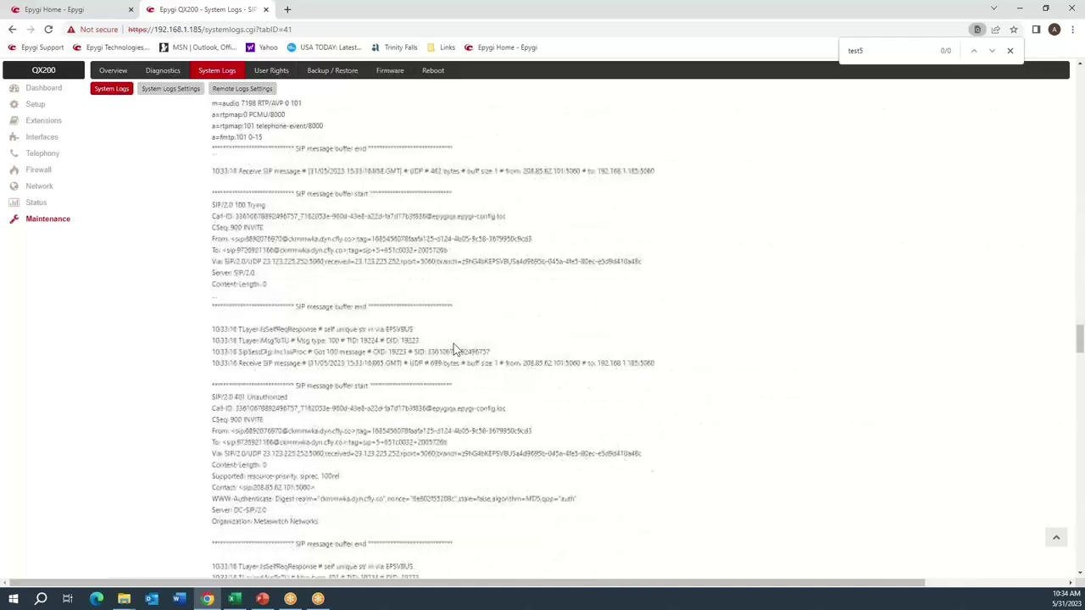
{"action": "scroll", "coordinate": [452, 347], "scroll_direction": "down", "scroll_amount": 10}
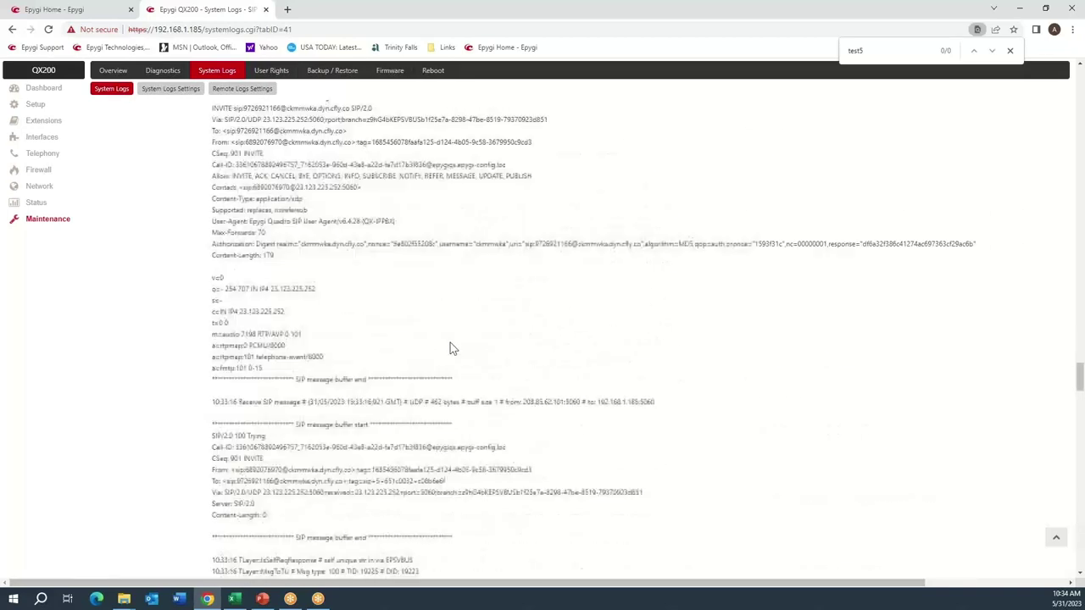
{"action": "scroll", "coordinate": [452, 348], "scroll_direction": "down", "scroll_amount": 3}
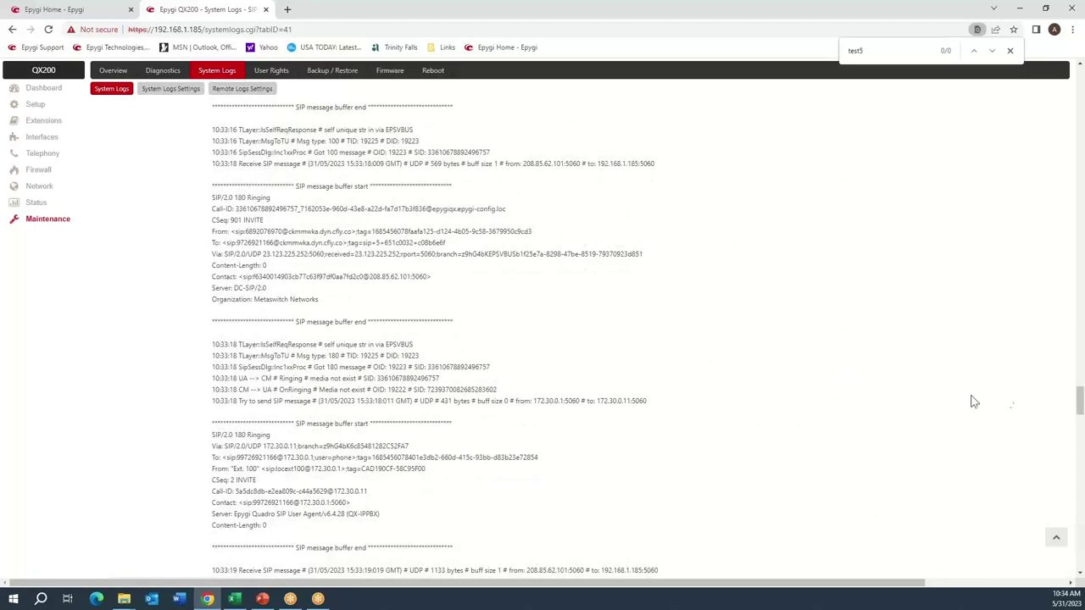
{"action": "left_click_drag", "start_coordinate": [1078, 403], "coordinate": [1078, 481]}
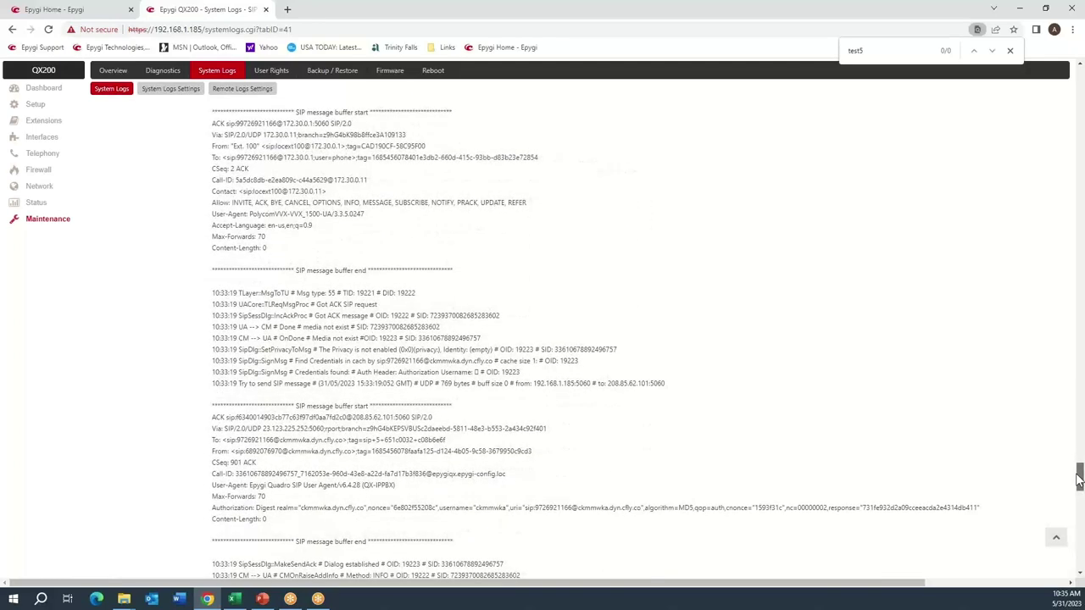
{"action": "left_click", "coordinate": [43, 121]}
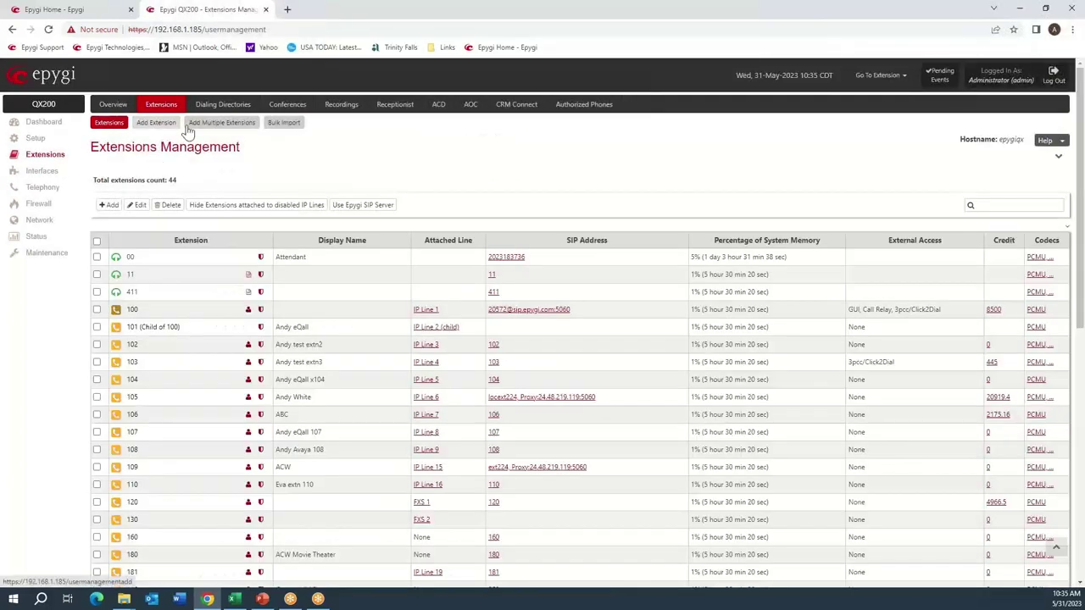
Delete extension 99's Authentication Username and save its SIP advanced settings.
{"action": "scroll", "coordinate": [201, 276], "scroll_direction": "down", "scroll_amount": 6}
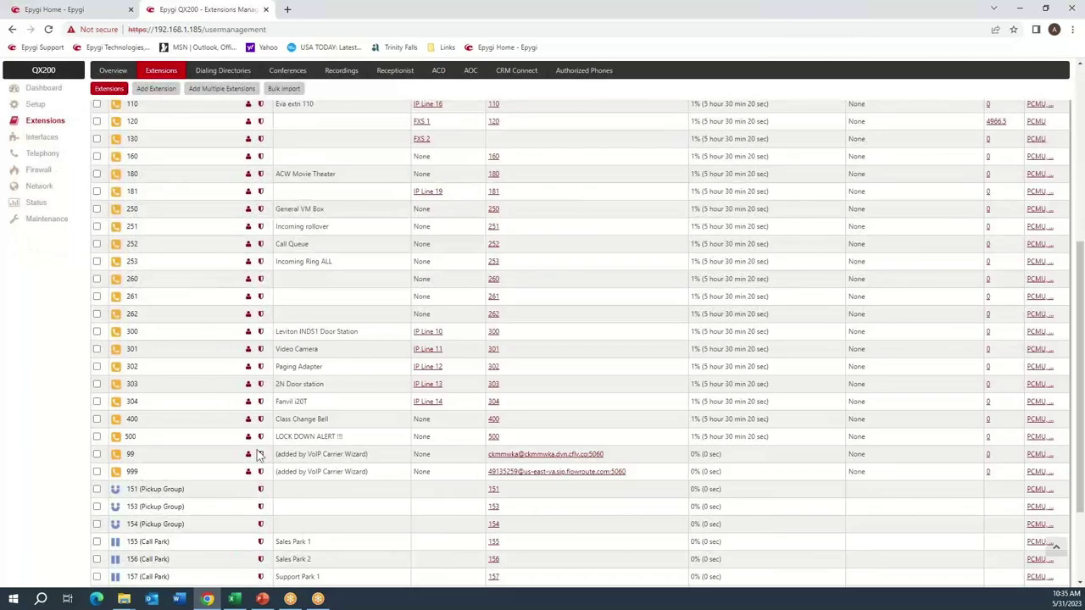
{"action": "left_click", "coordinate": [262, 456]}
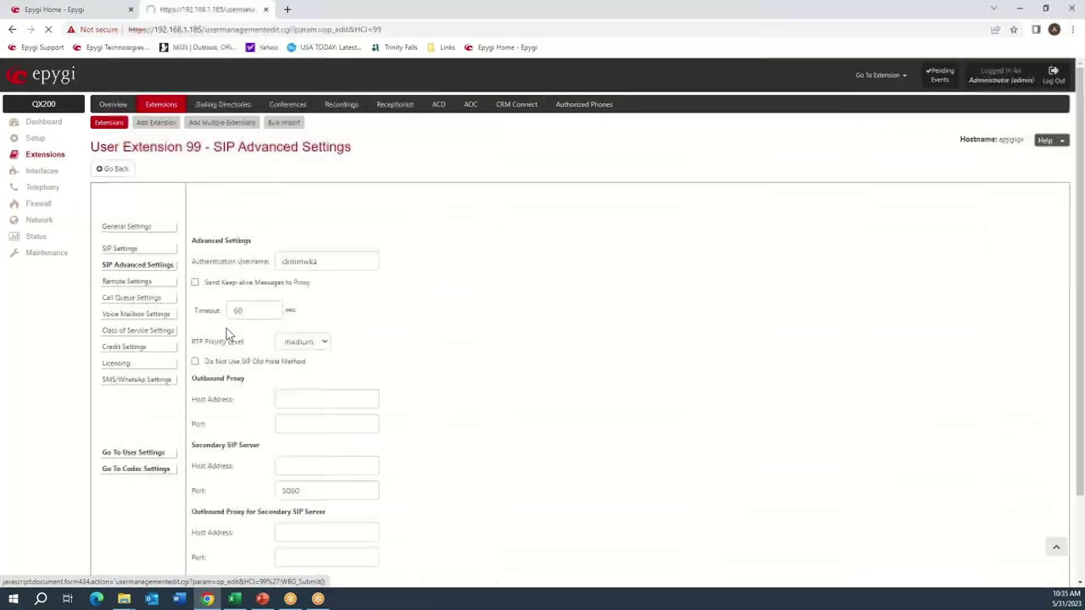
{"action": "left_click_drag", "start_coordinate": [328, 266], "coordinate": [290, 271]}
{"action": "key", "text": "BackSpace"}
{"action": "scroll", "coordinate": [463, 315], "scroll_direction": "down", "scroll_amount": 2}
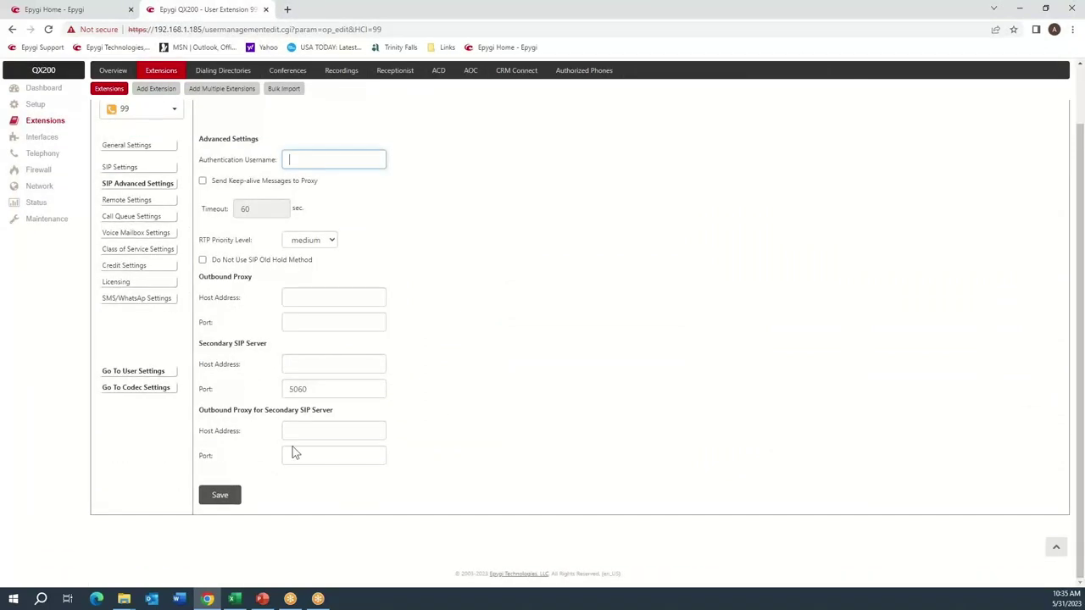
{"action": "left_click", "coordinate": [220, 496]}
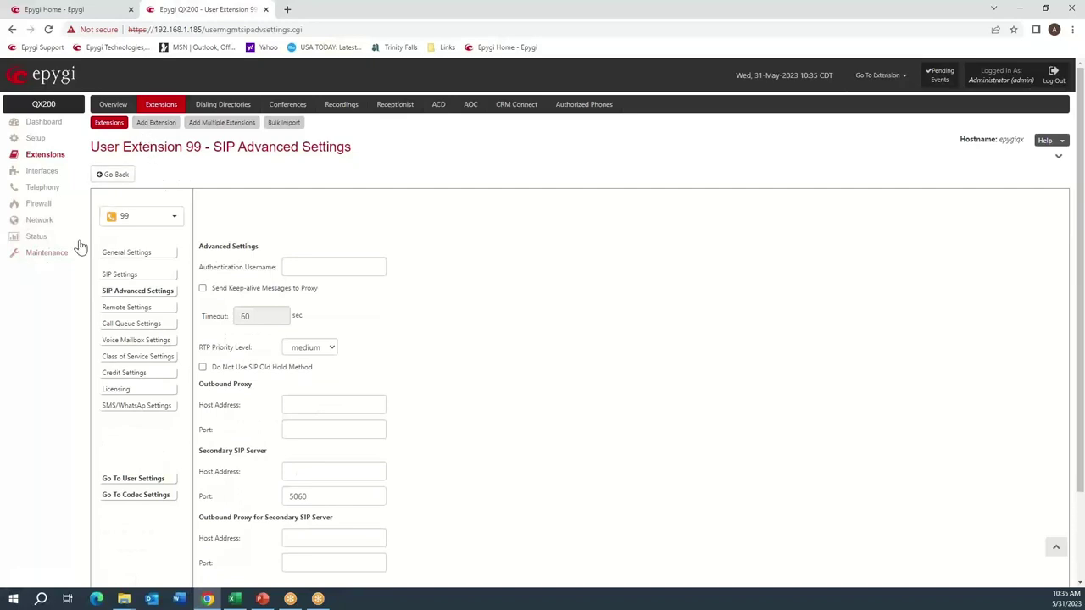
Change the System Logs Settings comment from Test4 to Test5 and mark all logs with it.
{"action": "left_click", "coordinate": [38, 251]}
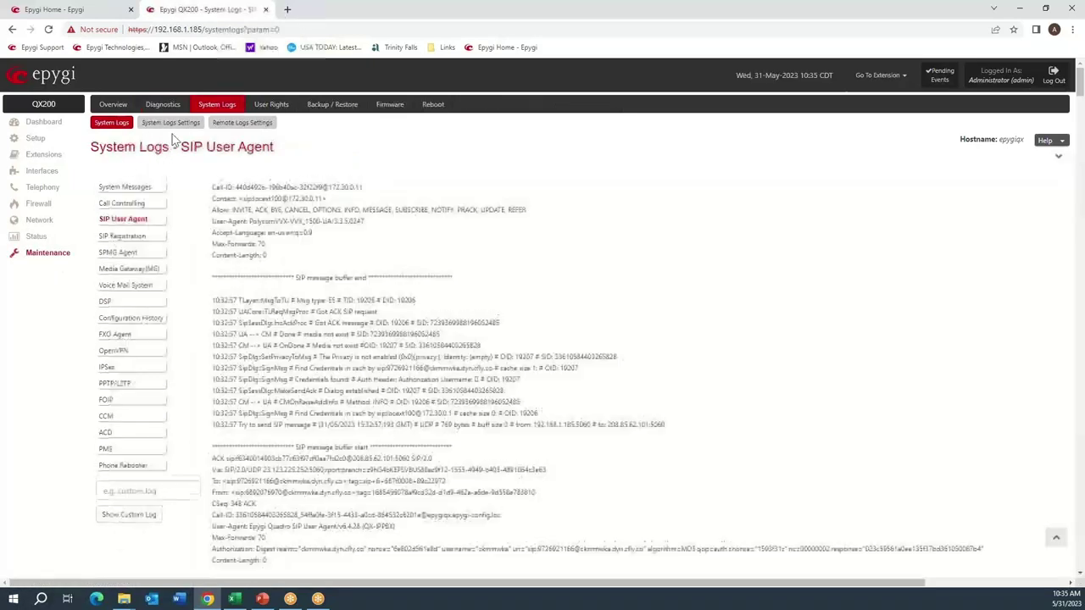
{"action": "left_click", "coordinate": [164, 106]}
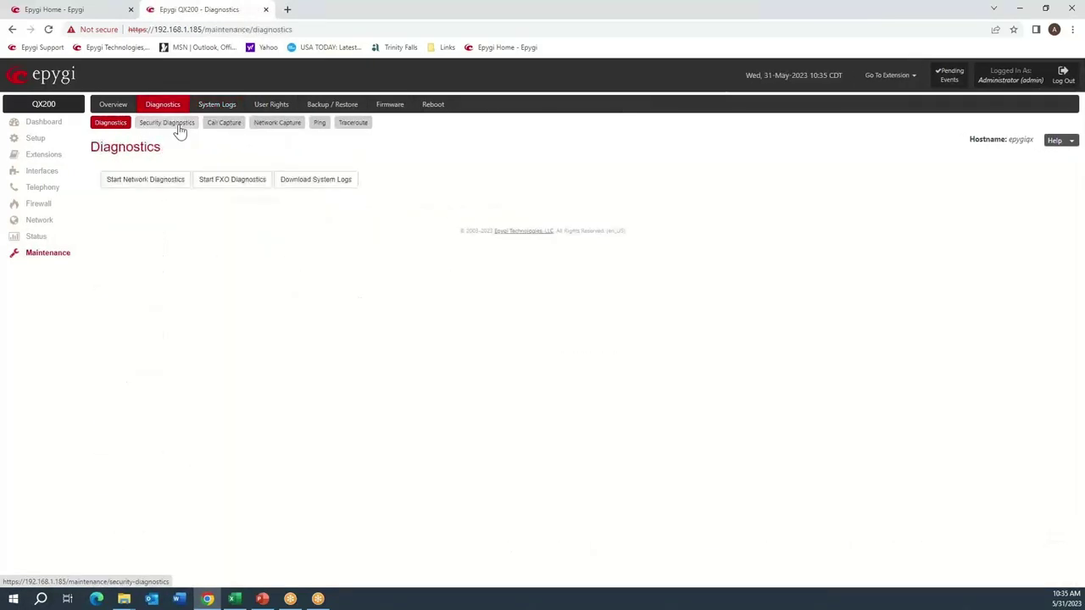
{"action": "left_click", "coordinate": [213, 108]}
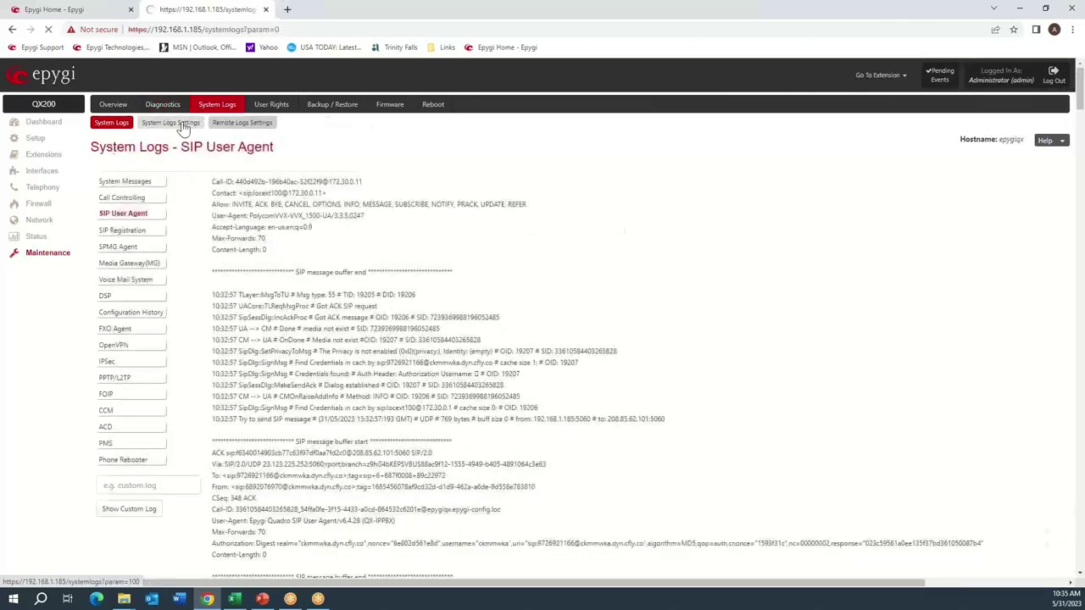
{"action": "left_click", "coordinate": [170, 122]}
{"action": "left_click", "coordinate": [253, 244]}
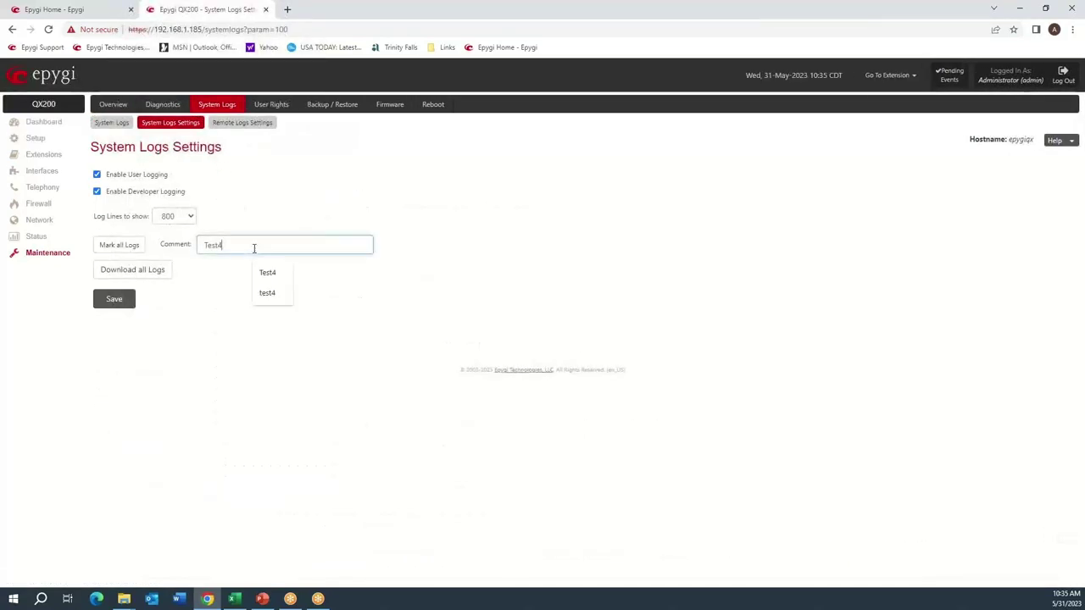
{"action": "key", "text": "BackSpace"}
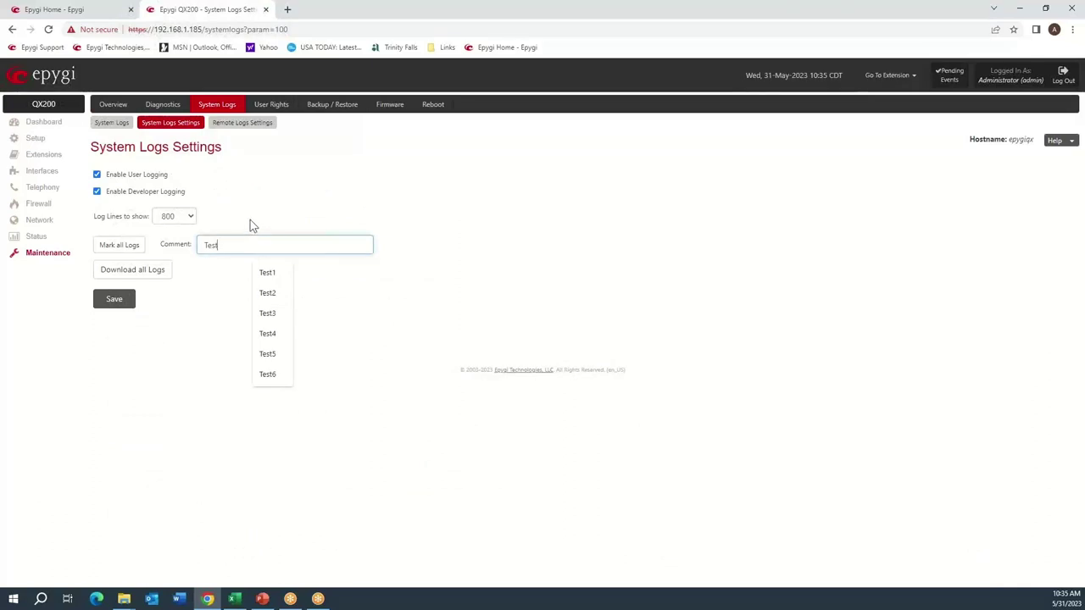
{"action": "type", "text": "5"}
{"action": "left_click", "coordinate": [129, 246]}
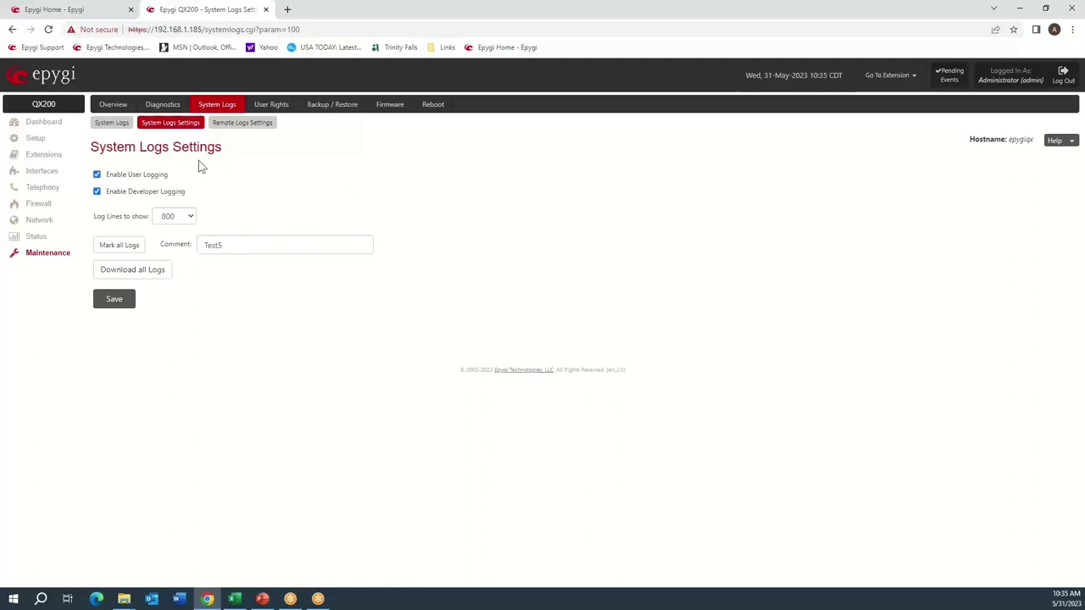
{"action": "left_click", "coordinate": [110, 124]}
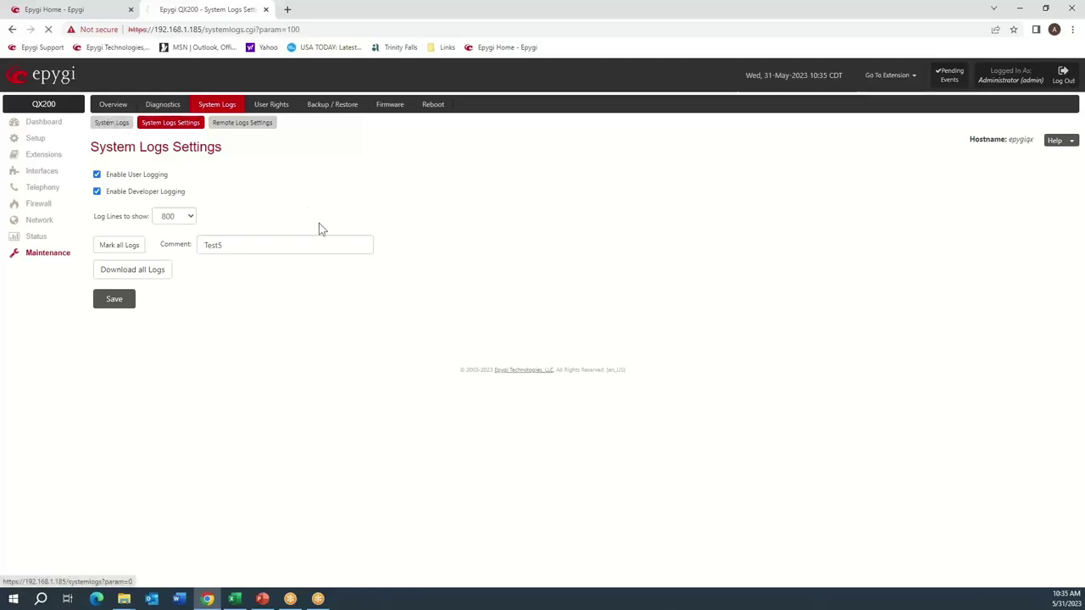
Find 'test5' in the SIP User Agent log and review the SIP messages after the marker.
{"action": "key", "text": "ctrl+f"}
{"action": "type", "text": "test5"}
{"action": "scroll", "coordinate": [324, 256], "scroll_direction": "down", "scroll_amount": 15}
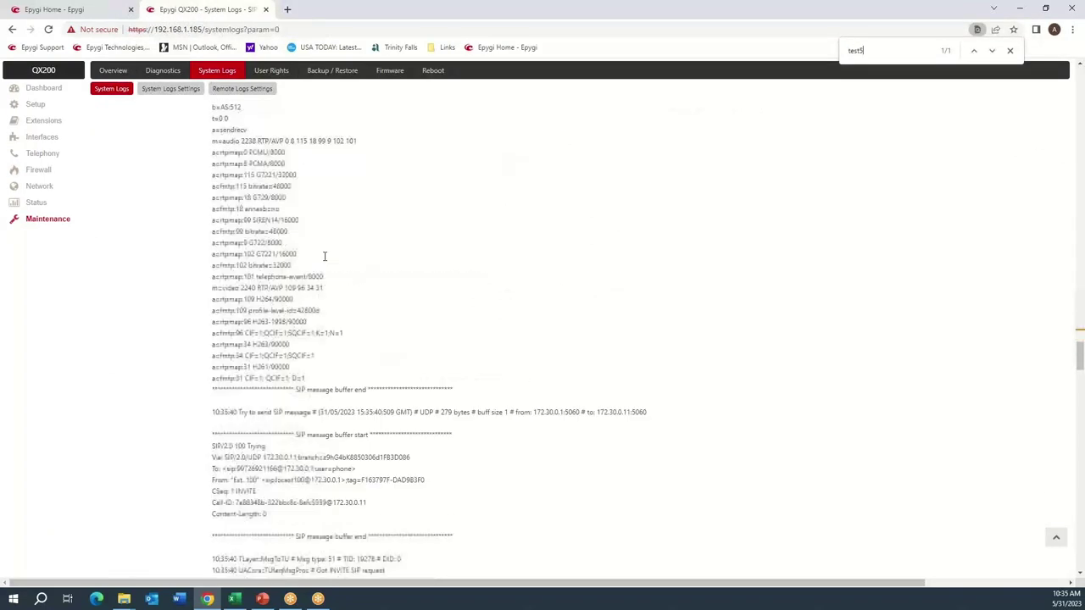
{"action": "scroll", "coordinate": [325, 264], "scroll_direction": "down", "scroll_amount": 12}
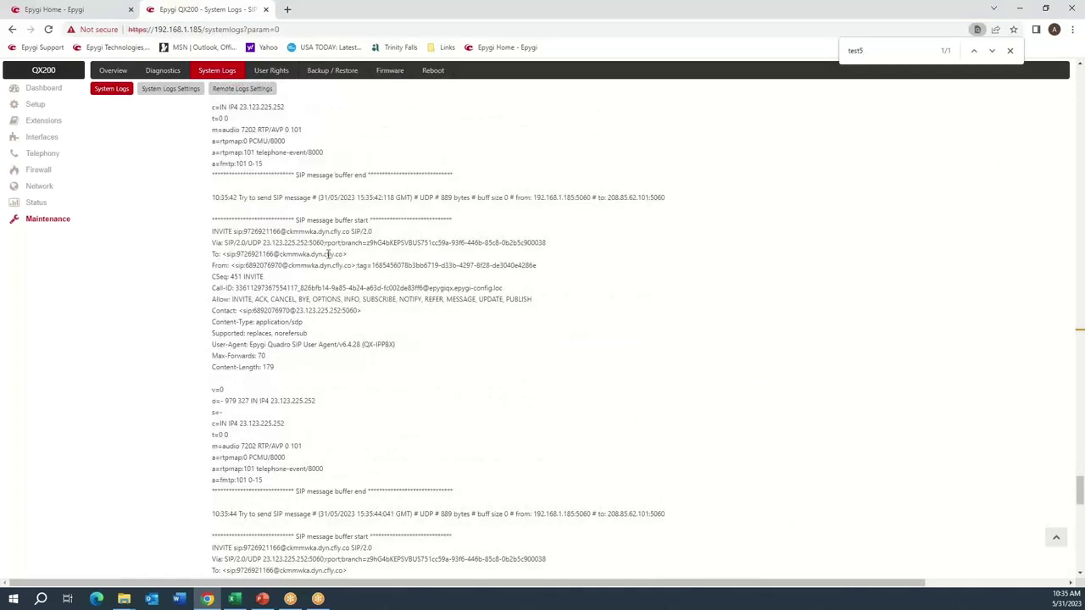
{"action": "scroll", "coordinate": [329, 255], "scroll_direction": "up", "scroll_amount": 6}
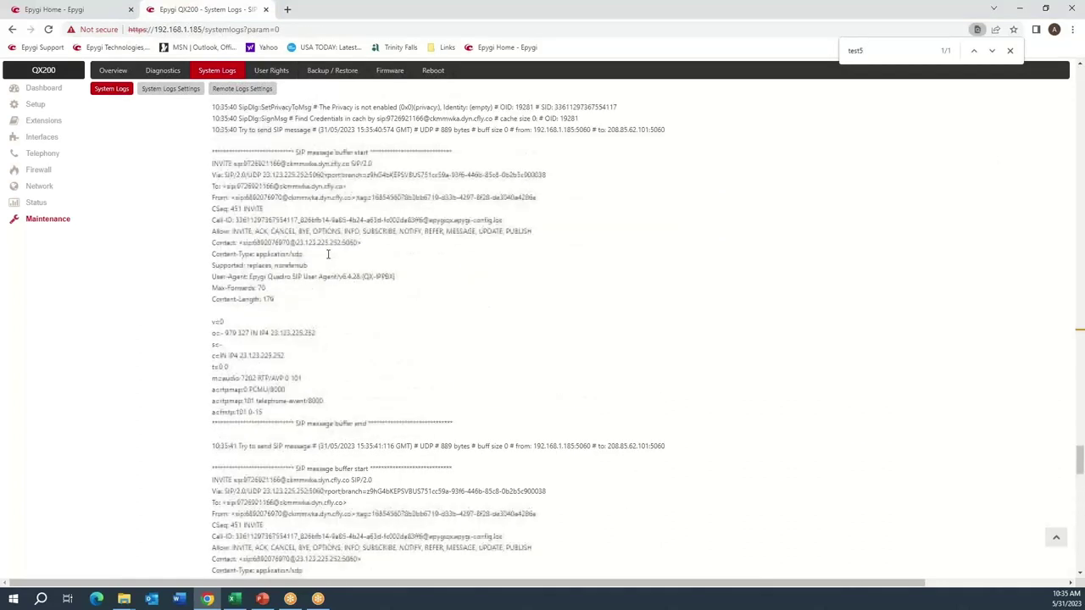
{"action": "scroll", "coordinate": [328, 256], "scroll_direction": "up", "scroll_amount": 4}
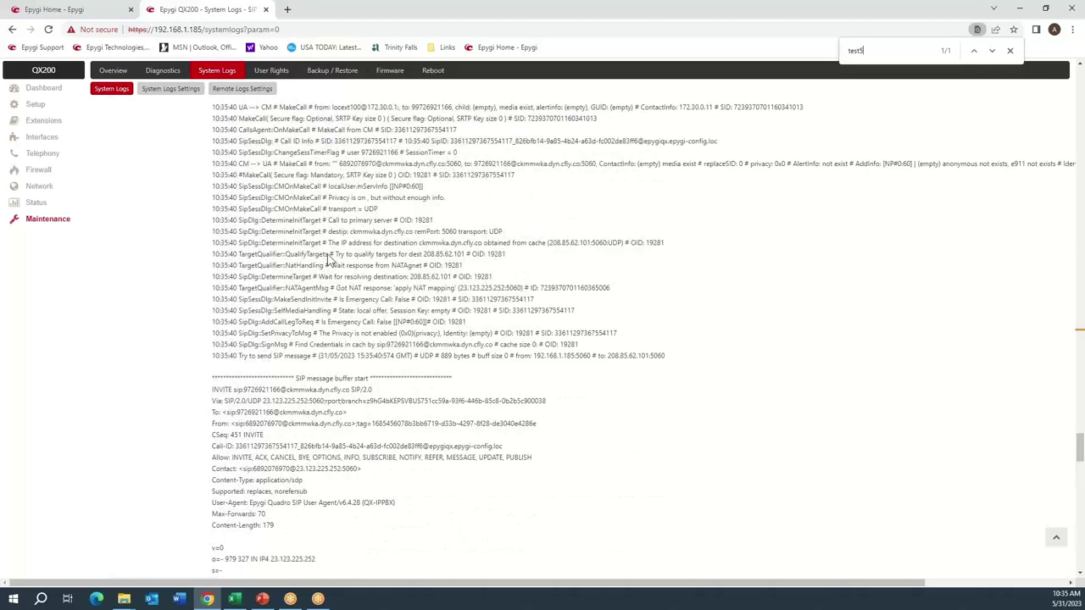
{"action": "scroll", "coordinate": [533, 276], "scroll_direction": "down", "scroll_amount": 3}
{"action": "scroll", "coordinate": [371, 323], "scroll_direction": "down", "scroll_amount": 10}
{"action": "scroll", "coordinate": [354, 294], "scroll_direction": "down", "scroll_amount": 12}
{"action": "scroll", "coordinate": [354, 294], "scroll_direction": "down", "scroll_amount": 4}
{"action": "scroll", "coordinate": [336, 297], "scroll_direction": "down", "scroll_amount": 13}
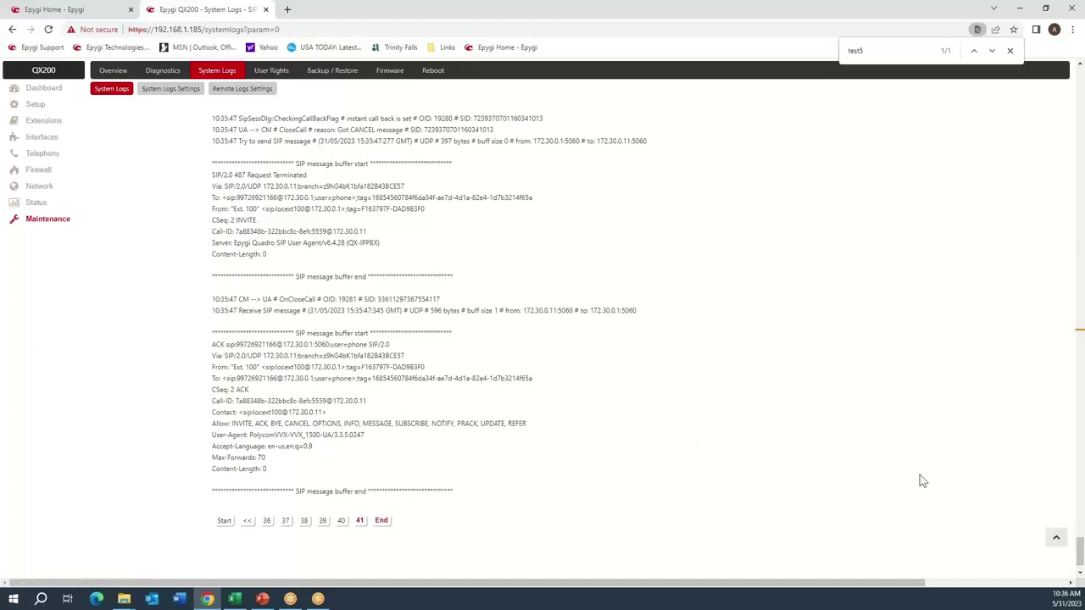
{"action": "left_click", "coordinate": [1057, 539]}
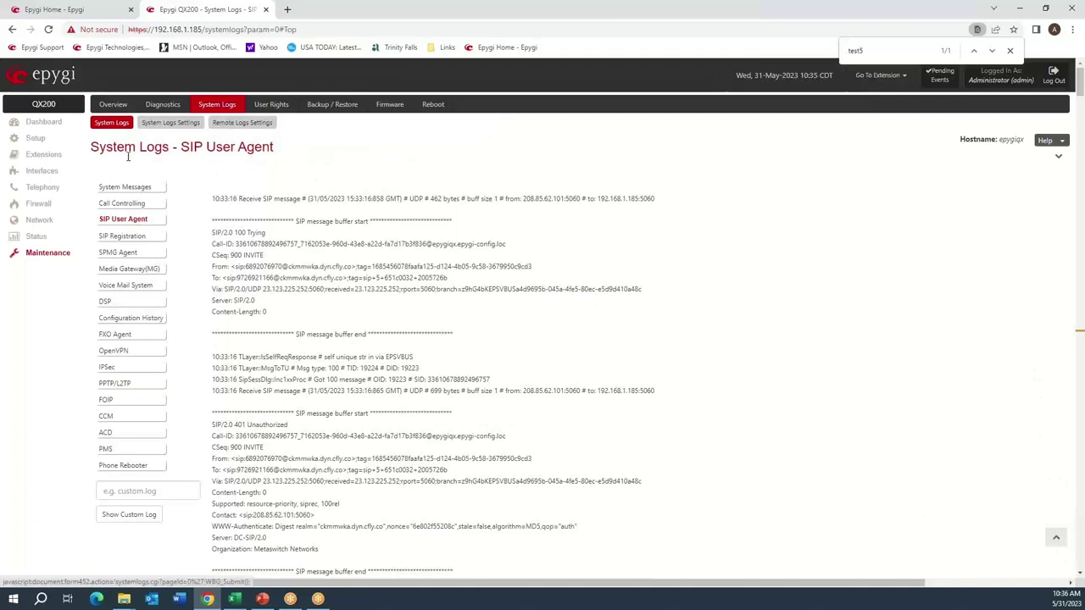
Change the log marker comment from Test5 to Test6 and mark all logs with it.
{"action": "left_click", "coordinate": [171, 123]}
{"action": "left_click", "coordinate": [235, 242]}
{"action": "key", "text": "BackSpace"}
{"action": "type", "text": "6"}
{"action": "key", "text": "Tab"}
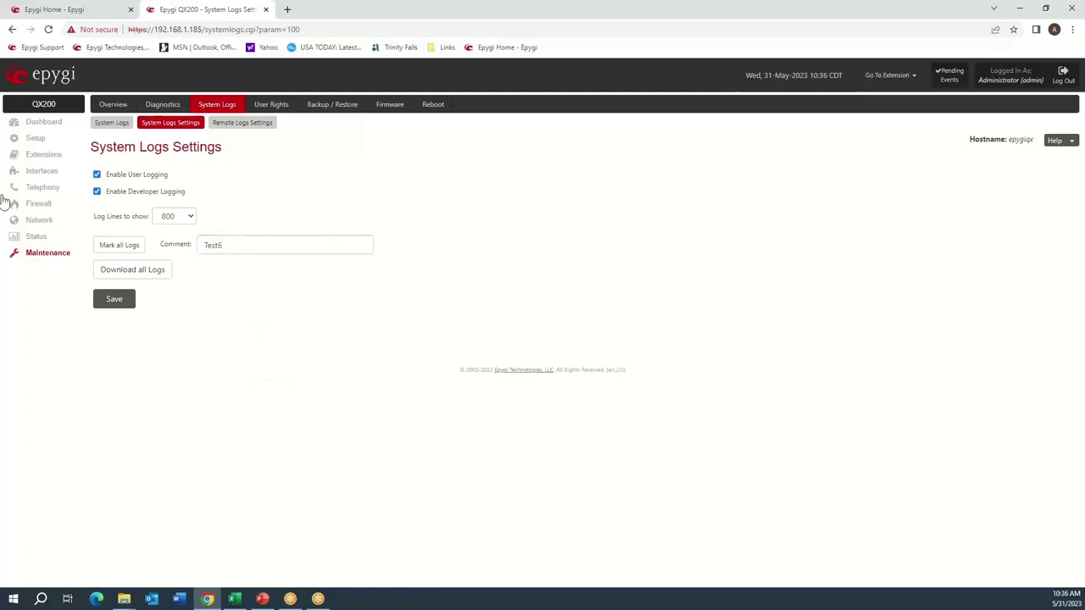
{"action": "left_click", "coordinate": [119, 245]}
{"action": "left_click", "coordinate": [113, 126]}
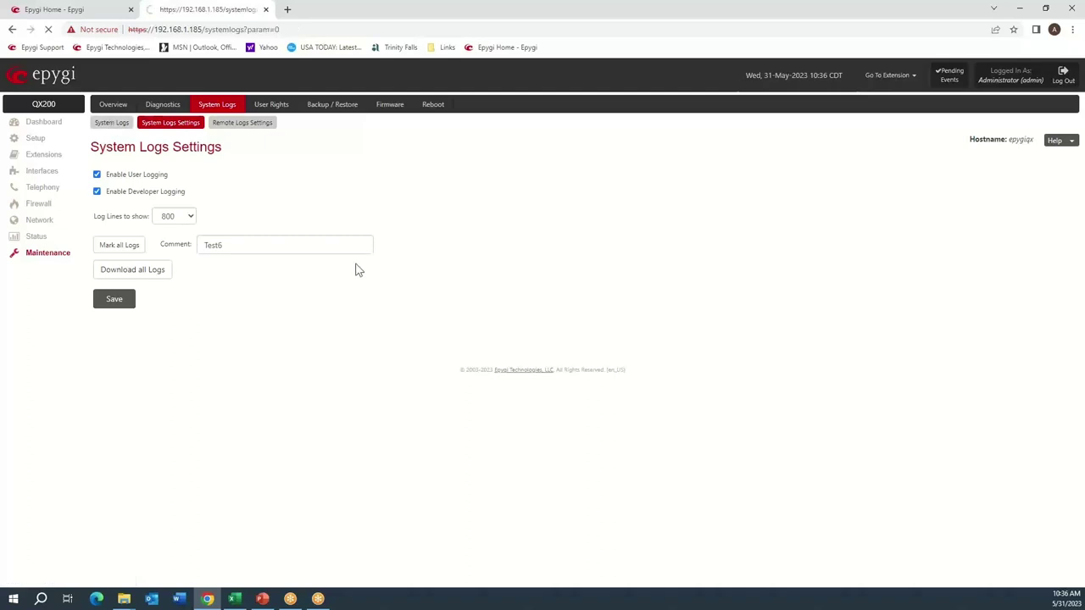
Search the SIP User Agent log for 'test' to reach the INVITE after the Test6 marker.
{"action": "key", "text": "ctrl+f"}
{"action": "type", "text": "test"}
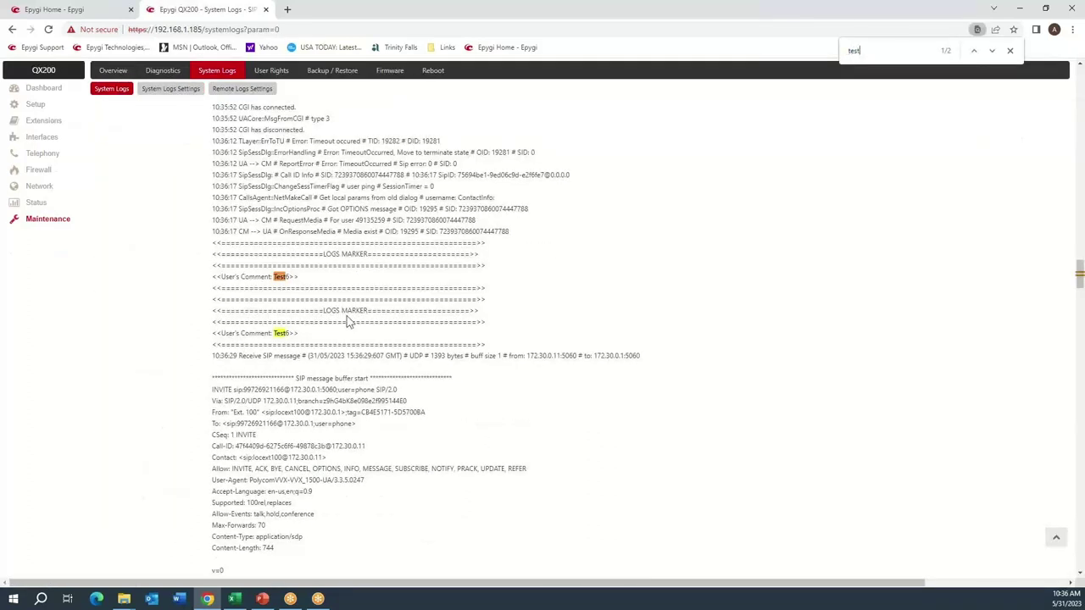
{"action": "scroll", "coordinate": [347, 321], "scroll_direction": "down", "scroll_amount": 10}
{"action": "scroll", "coordinate": [347, 321], "scroll_direction": "down", "scroll_amount": 10}
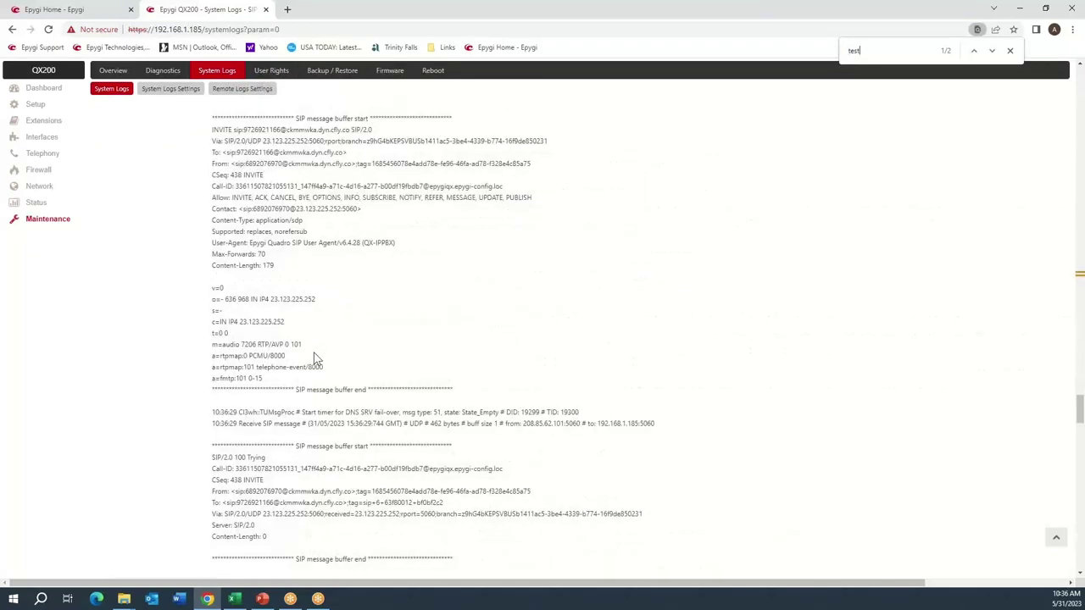
{"action": "scroll", "coordinate": [314, 356], "scroll_direction": "down", "scroll_amount": 6}
{"action": "scroll", "coordinate": [313, 356], "scroll_direction": "down", "scroll_amount": 5}
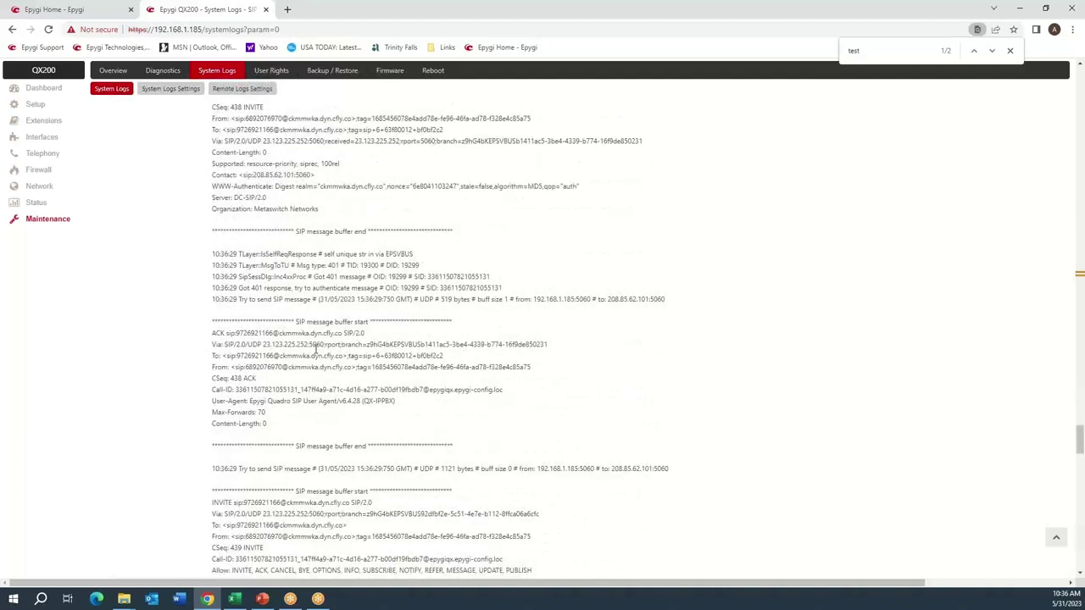
{"action": "scroll", "coordinate": [313, 342], "scroll_direction": "down", "scroll_amount": 5}
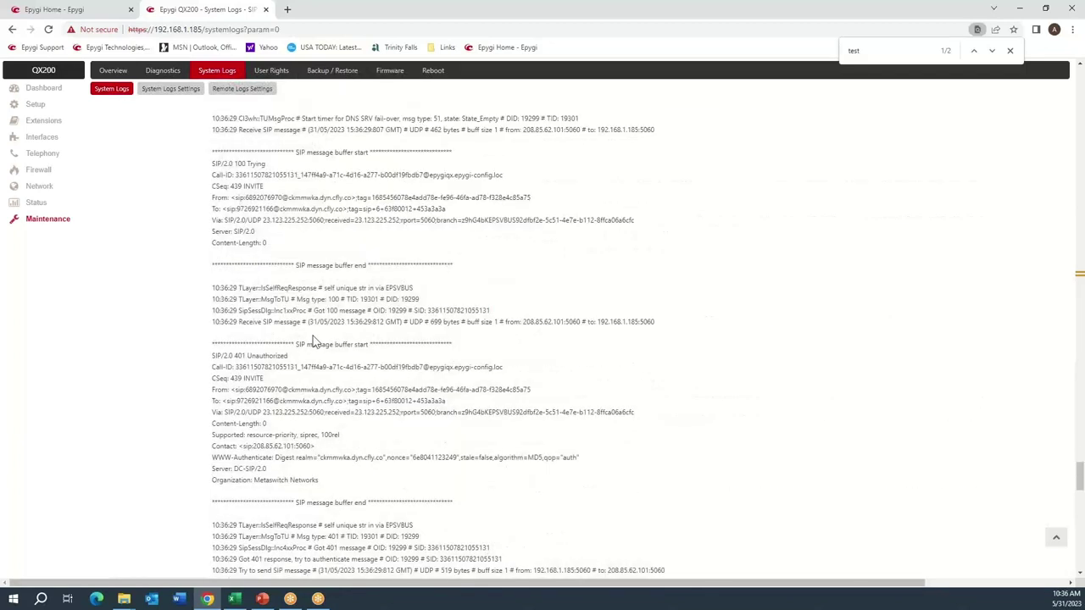
{"action": "scroll", "coordinate": [313, 335], "scroll_direction": "up", "scroll_amount": 3}
{"action": "scroll", "coordinate": [314, 356], "scroll_direction": "up", "scroll_amount": 5}
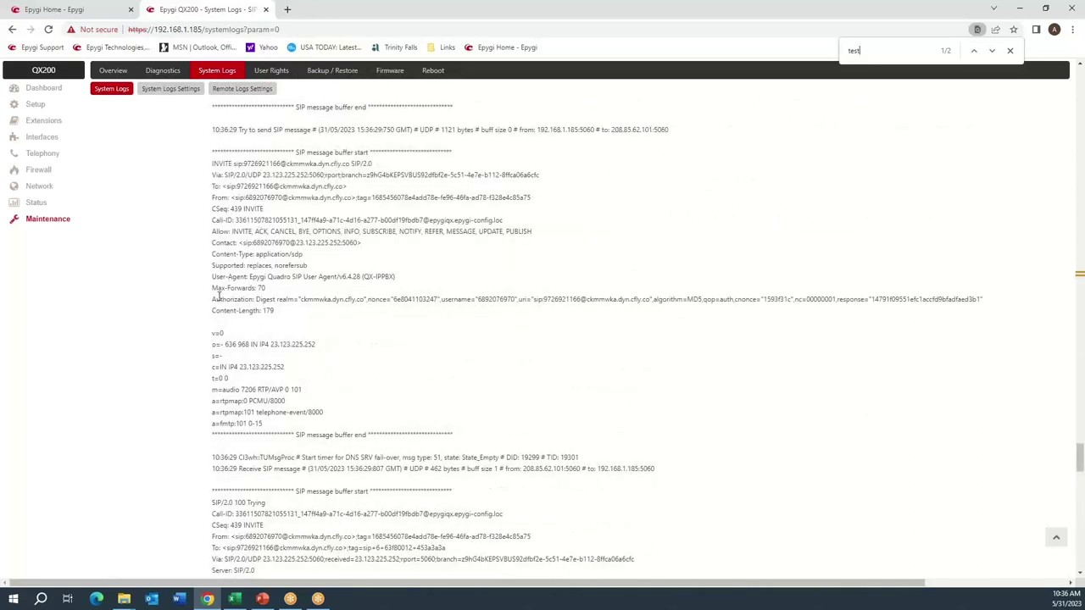
Inspect the INVITE's authorization username, the 100 Trying reply and the 401 Unauthorized challenge.
{"action": "double_click", "coordinate": [498, 299]}
{"action": "scroll", "coordinate": [362, 350], "scroll_direction": "down", "scroll_amount": 3}
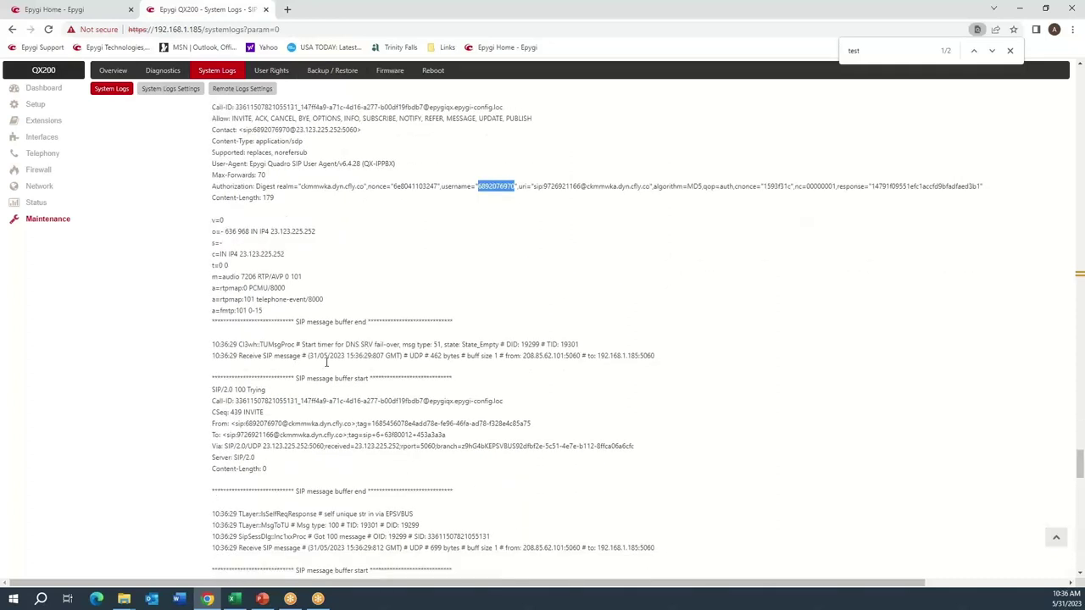
{"action": "left_click_drag", "start_coordinate": [214, 390], "coordinate": [268, 402]}
{"action": "scroll", "coordinate": [268, 402], "scroll_direction": "down", "scroll_amount": 9}
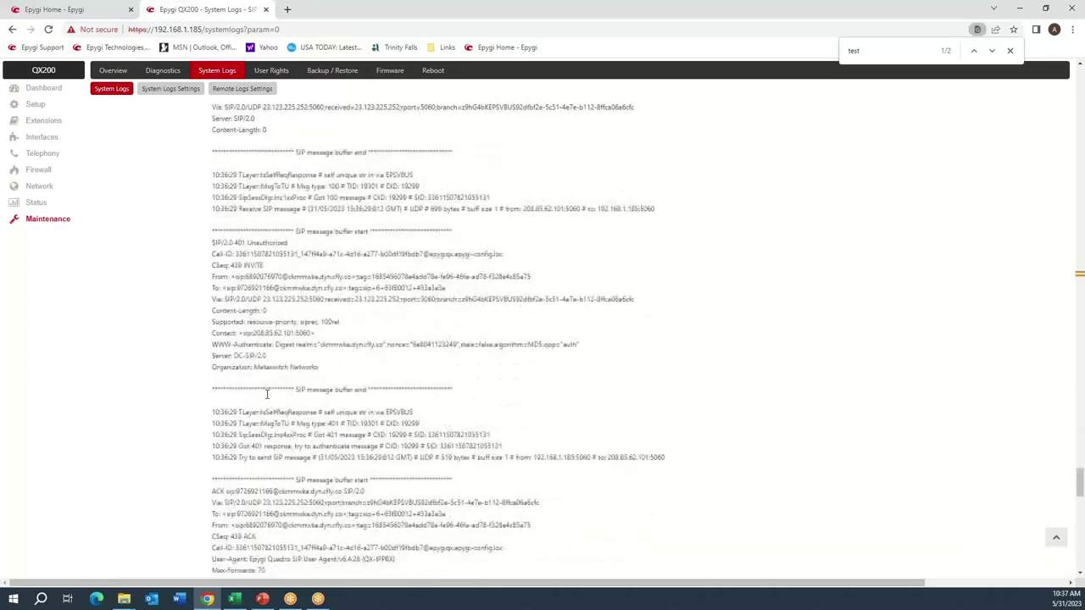
{"action": "left_click_drag", "start_coordinate": [212, 251], "coordinate": [325, 373]}
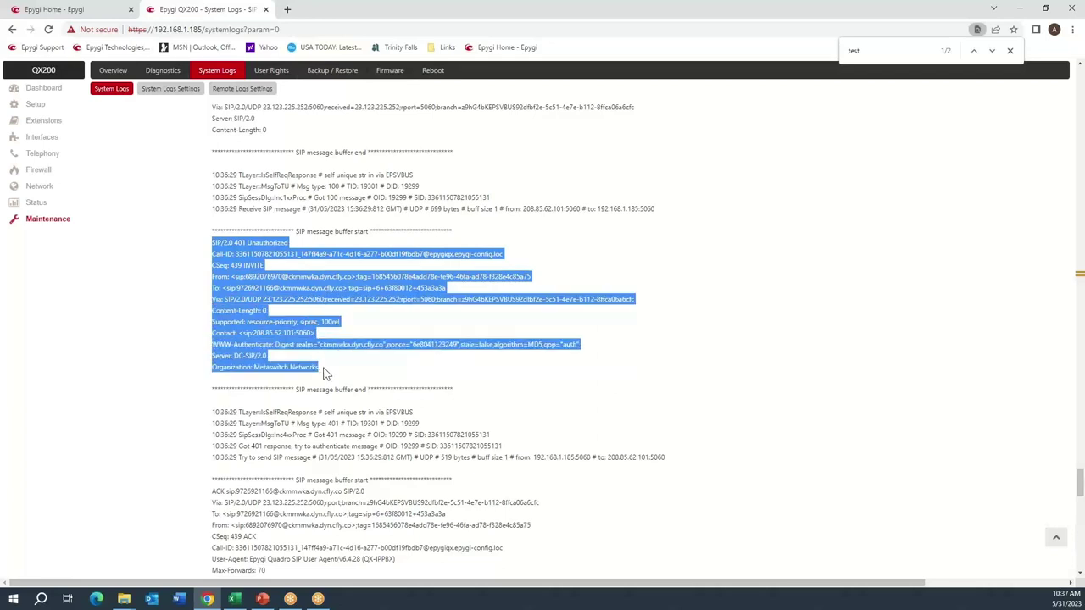
{"action": "left_click", "coordinate": [347, 246]}
{"action": "scroll", "coordinate": [363, 264], "scroll_direction": "up", "scroll_amount": 4}
{"action": "scroll", "coordinate": [363, 270], "scroll_direction": "up", "scroll_amount": 2}
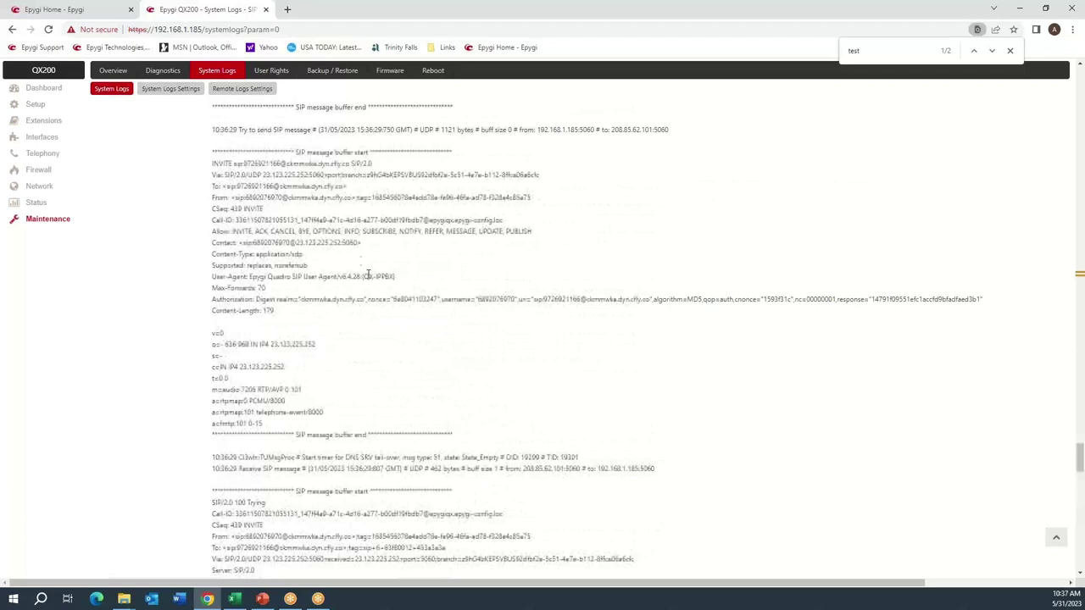
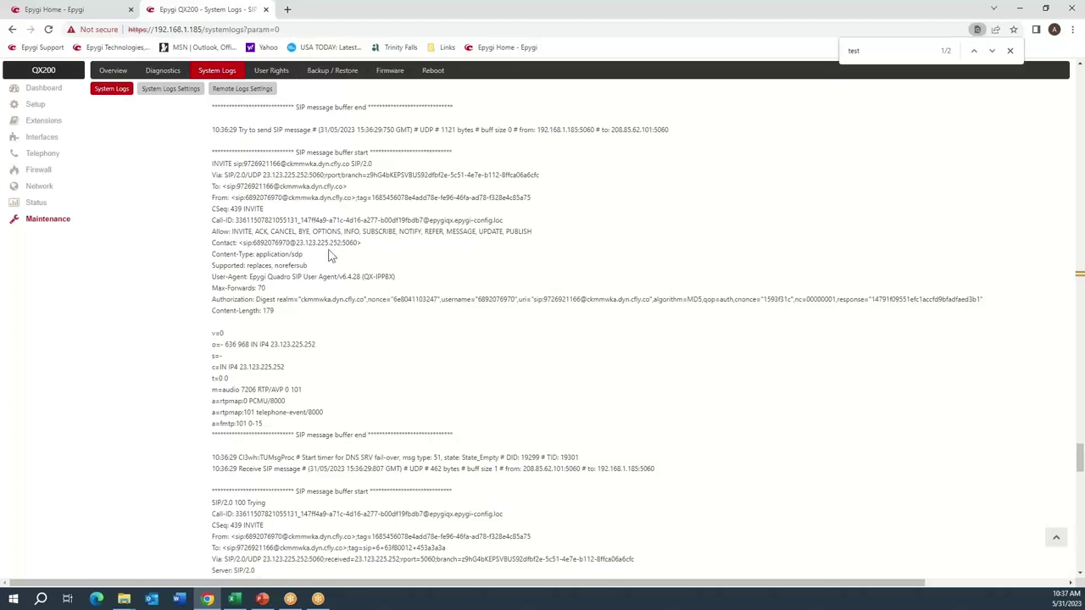
Change the log marker comment from Test6 to Test7 and mark all logs with it.
{"action": "double_click", "coordinate": [263, 198]}
{"action": "left_click", "coordinate": [171, 94]}
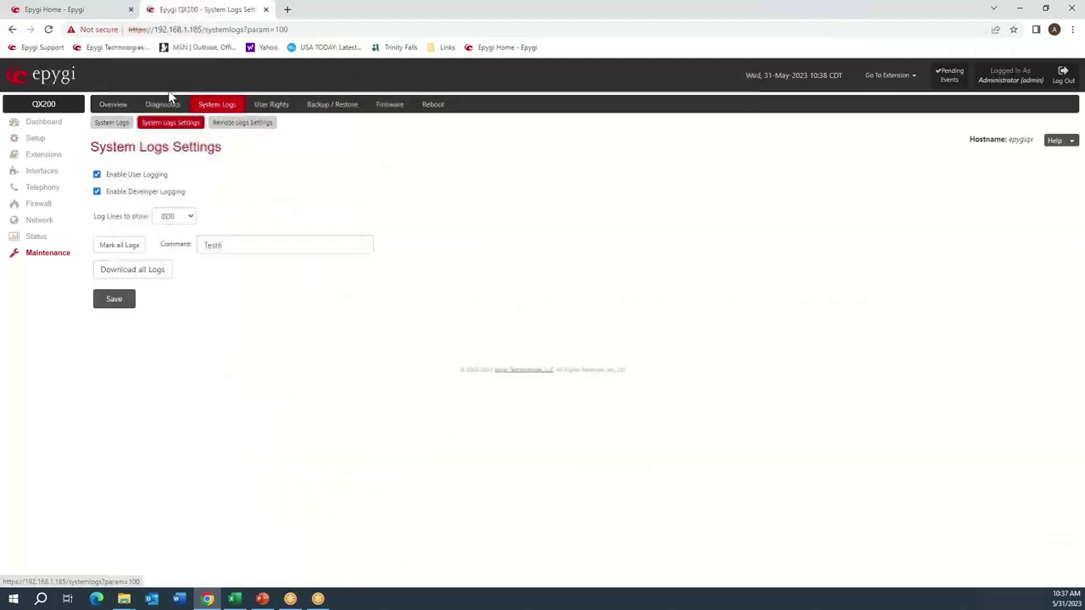
{"action": "left_click", "coordinate": [277, 245]}
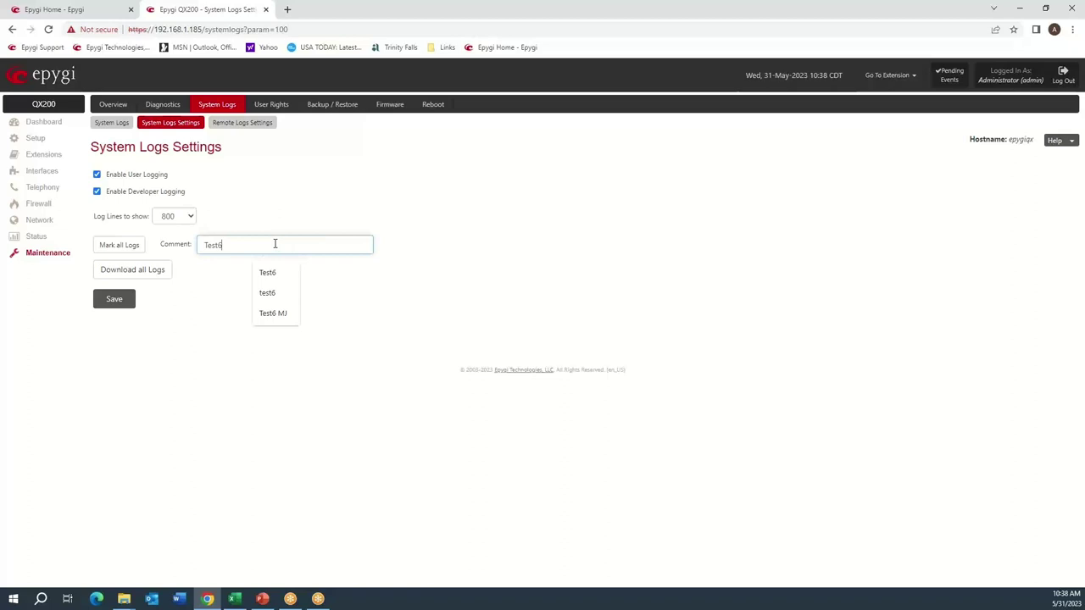
{"action": "key", "text": "BackSpace"}
{"action": "type", "text": "7"}
{"action": "left_click", "coordinate": [228, 273]}
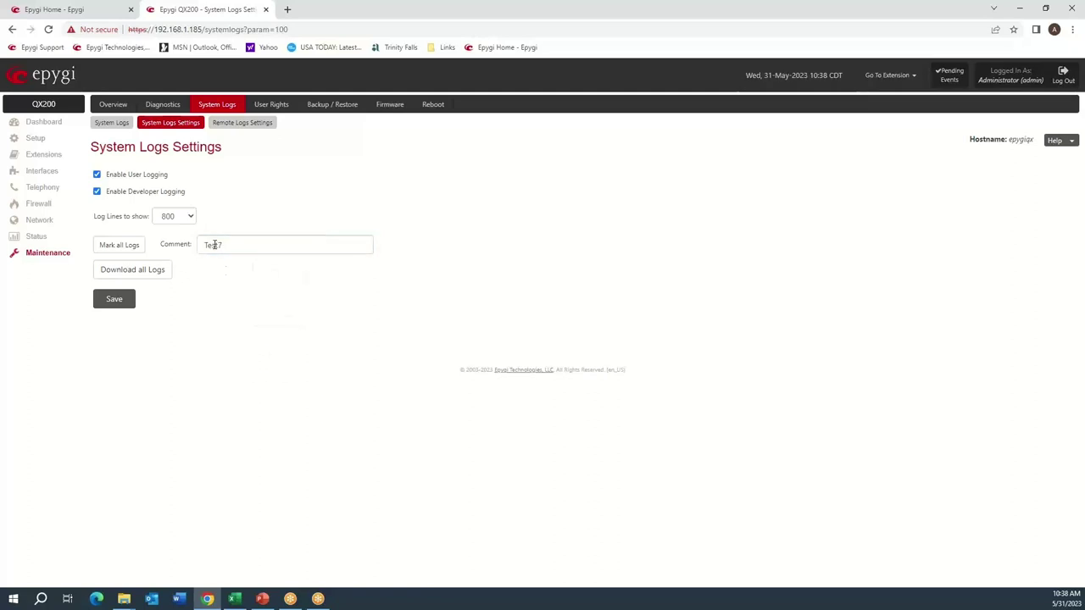
{"action": "left_click", "coordinate": [130, 252]}
Search the SIP User Agent log for test7 to reach the Test7 marker.
{"action": "left_click", "coordinate": [113, 127]}
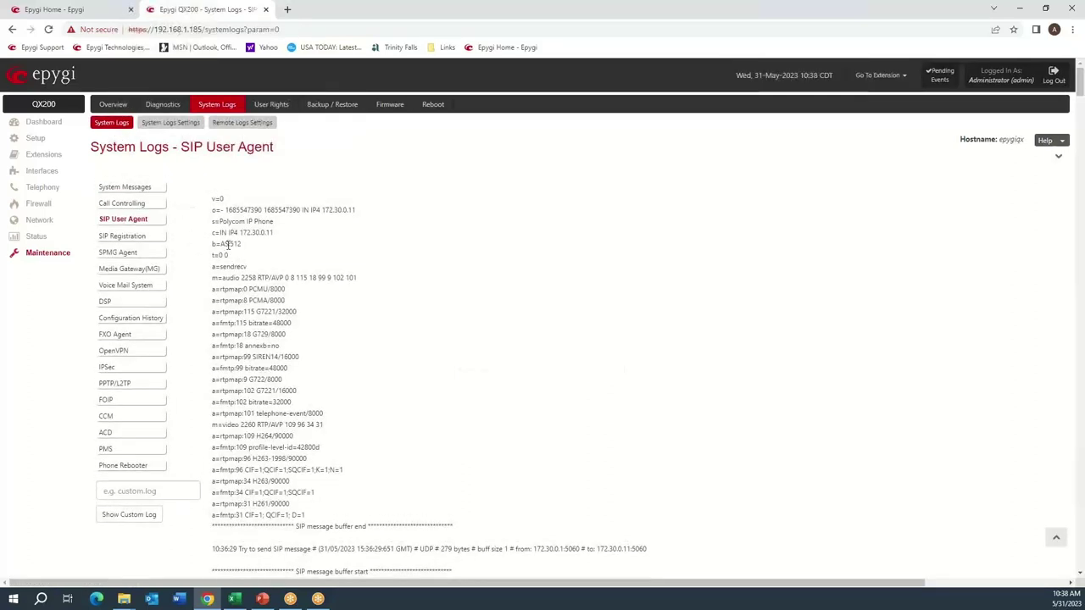
{"action": "key", "text": "ctrl+f"}
{"action": "type", "text": "te"}
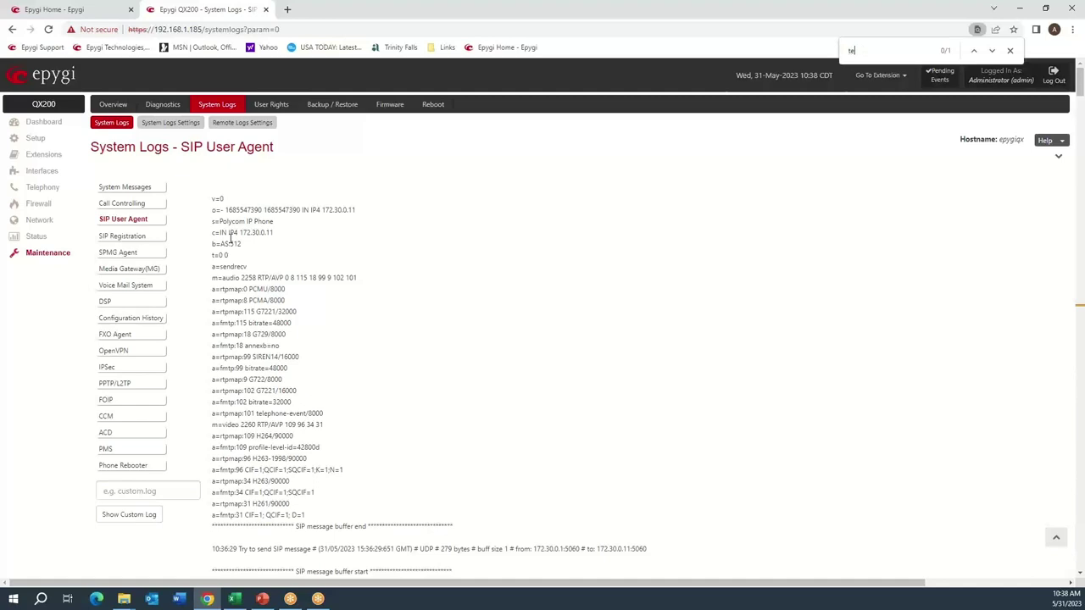
{"action": "type", "text": "st7"}
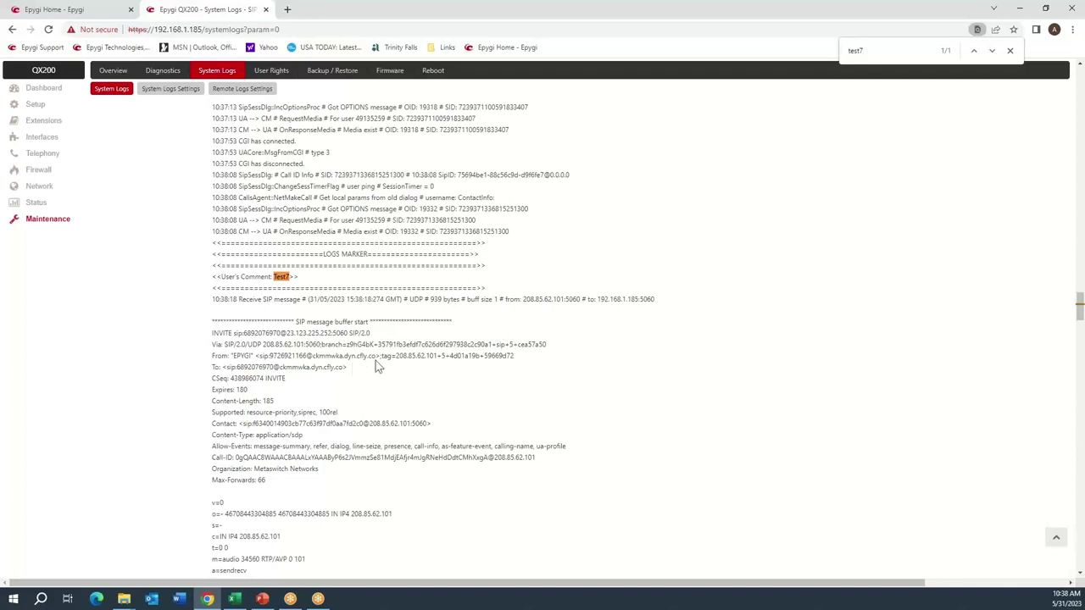
Highlight the INVITE's sender address and port, the dialled number and the To-line called number.
{"action": "left_click_drag", "start_coordinate": [521, 298], "coordinate": [656, 307]}
{"action": "double_click", "coordinate": [574, 299]}
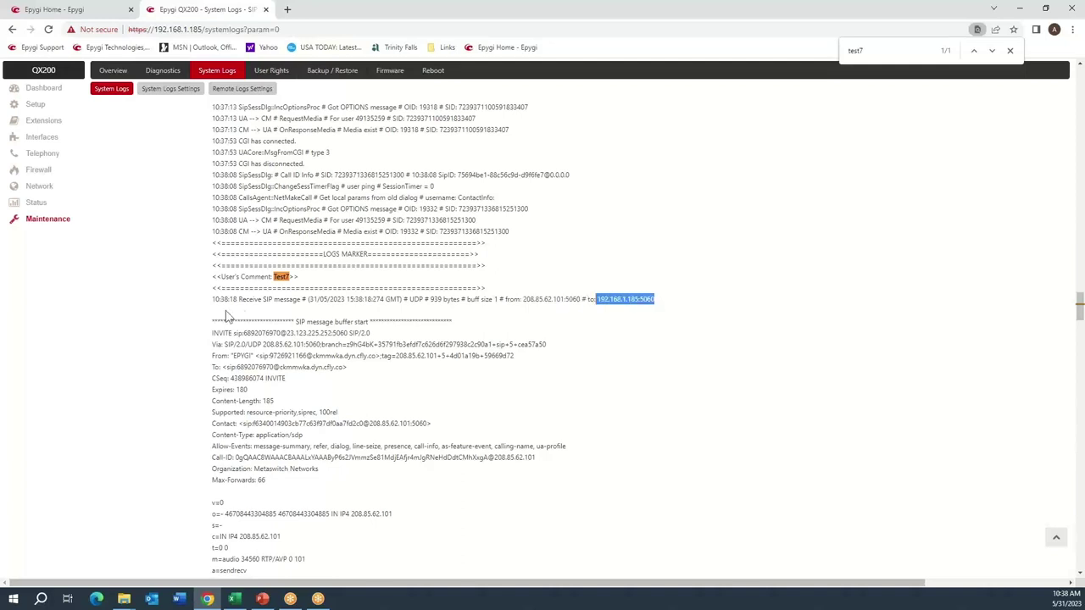
{"action": "double_click", "coordinate": [265, 333]}
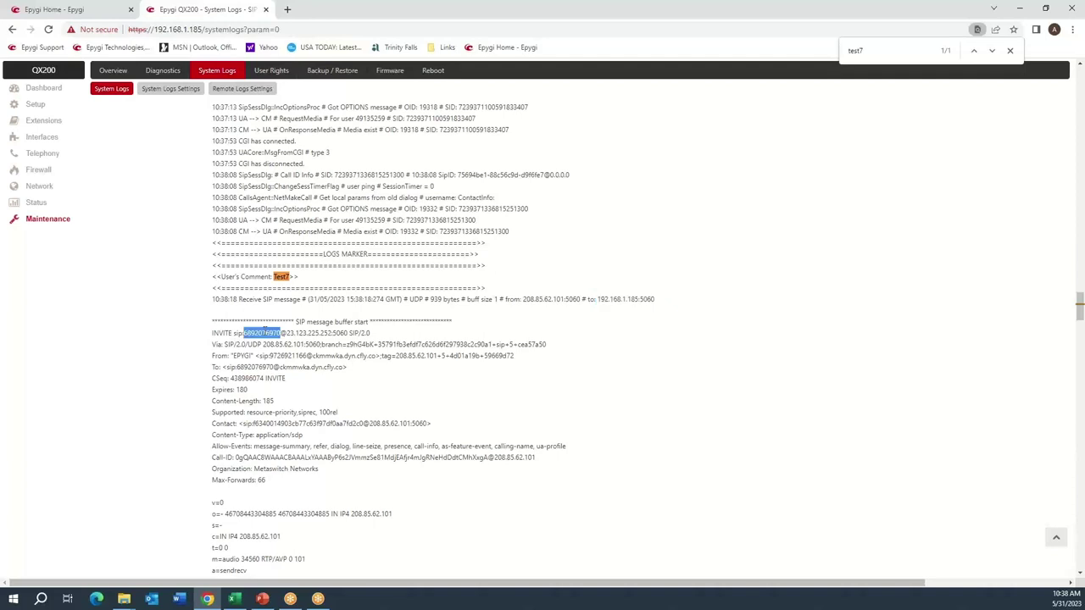
{"action": "double_click", "coordinate": [255, 367]}
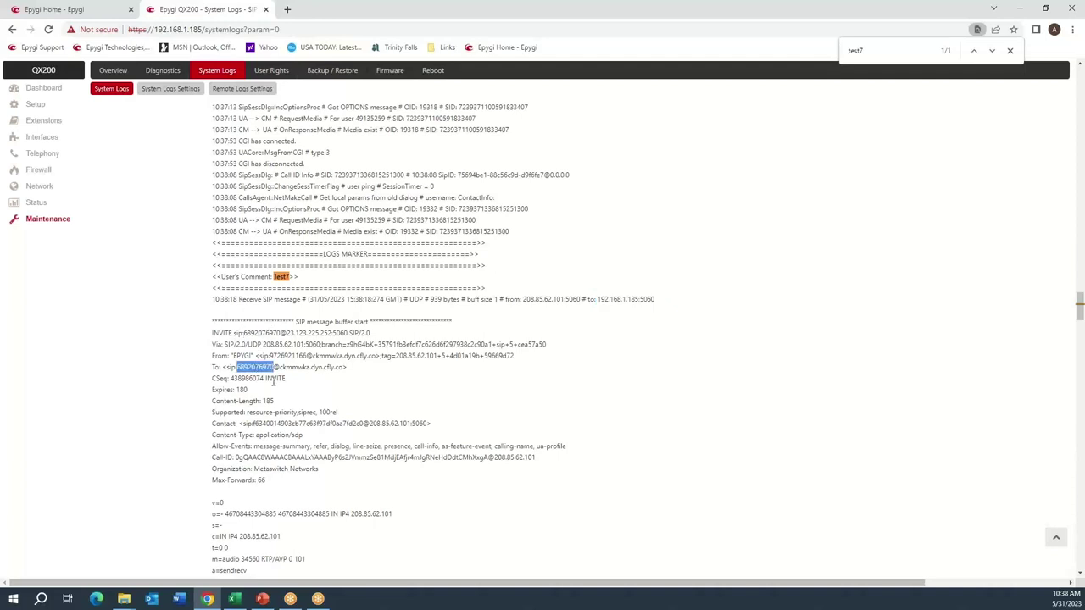
{"action": "left_click", "coordinate": [275, 401]}
{"action": "left_click_drag", "start_coordinate": [212, 367], "coordinate": [350, 379]}
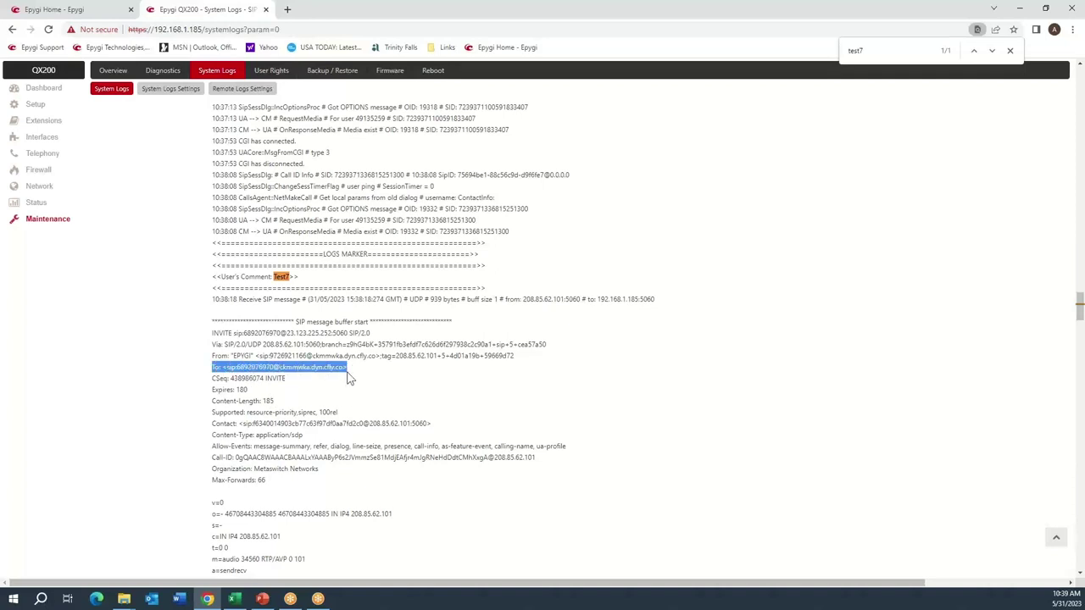
{"action": "left_click_drag", "start_coordinate": [212, 332], "coordinate": [379, 337]}
{"action": "left_click", "coordinate": [238, 381]}
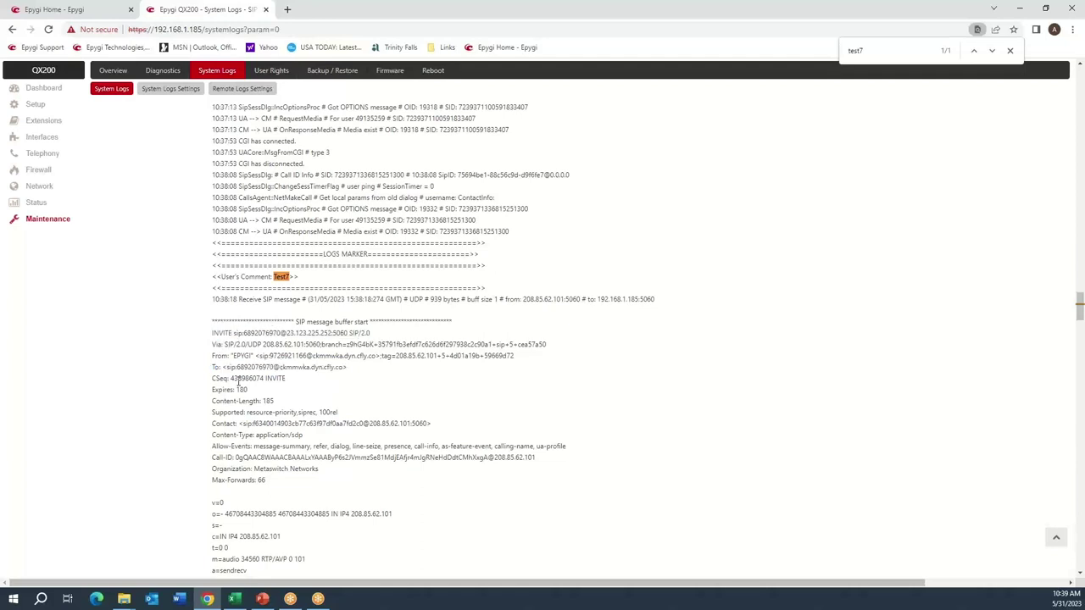
{"action": "double_click", "coordinate": [254, 367]}
{"action": "left_click", "coordinate": [253, 367]}
{"action": "left_click_drag", "start_coordinate": [243, 367], "coordinate": [276, 367]}
{"action": "key", "text": "ctrl+c"}
{"action": "scroll", "coordinate": [276, 410], "scroll_direction": "down", "scroll_amount": 2}
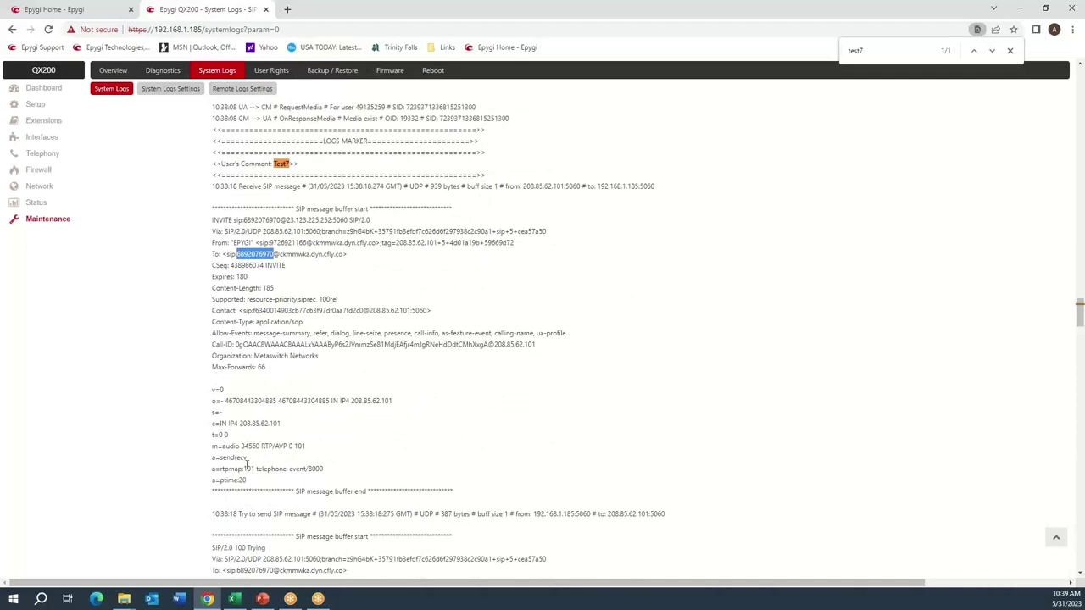
{"action": "scroll", "coordinate": [246, 464], "scroll_direction": "down", "scroll_amount": 5}
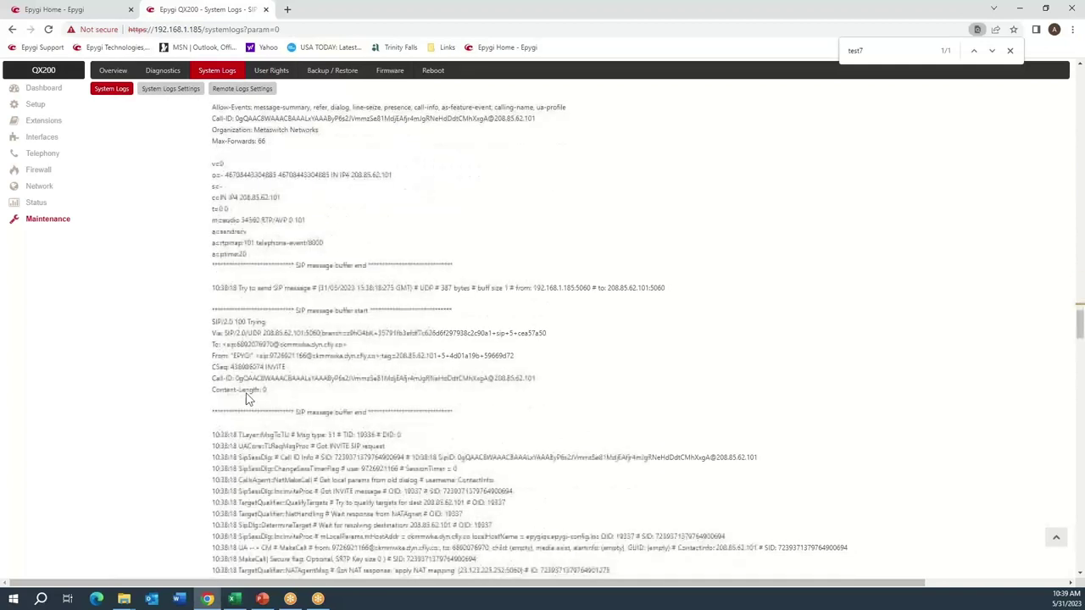
{"action": "left_click_drag", "start_coordinate": [212, 321], "coordinate": [251, 356]}
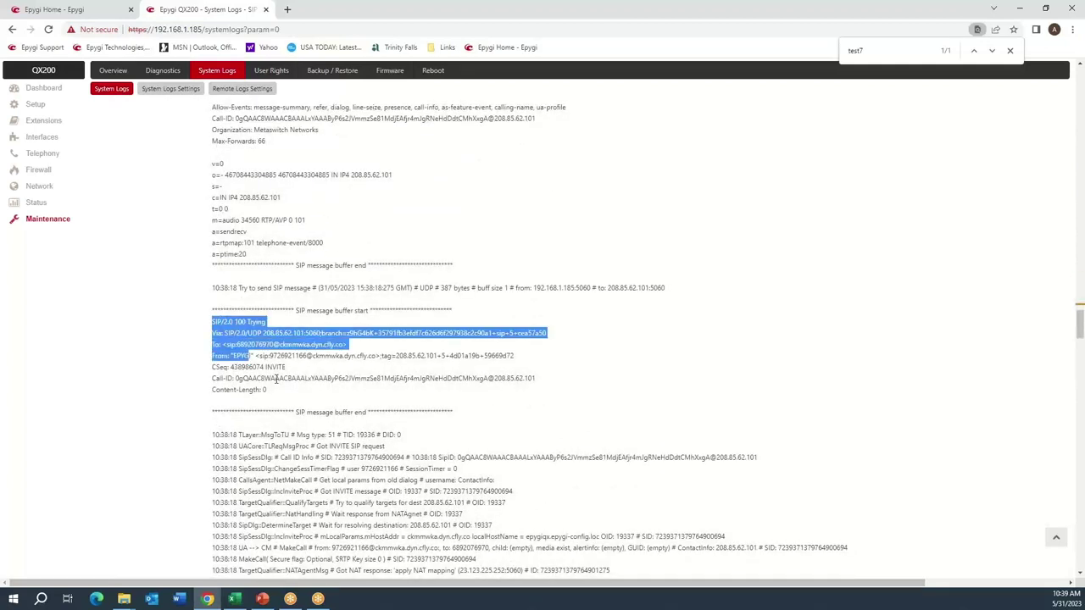
{"action": "scroll", "coordinate": [276, 379], "scroll_direction": "down", "scroll_amount": 1}
{"action": "scroll", "coordinate": [276, 379], "scroll_direction": "down", "scroll_amount": 2}
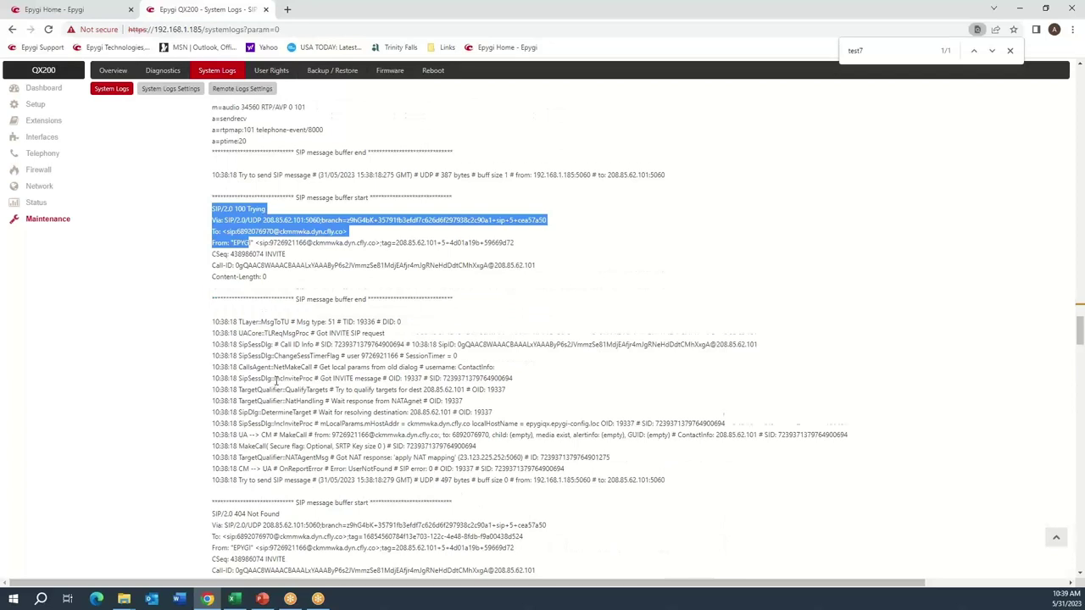
{"action": "scroll", "coordinate": [276, 380], "scroll_direction": "down", "scroll_amount": 2}
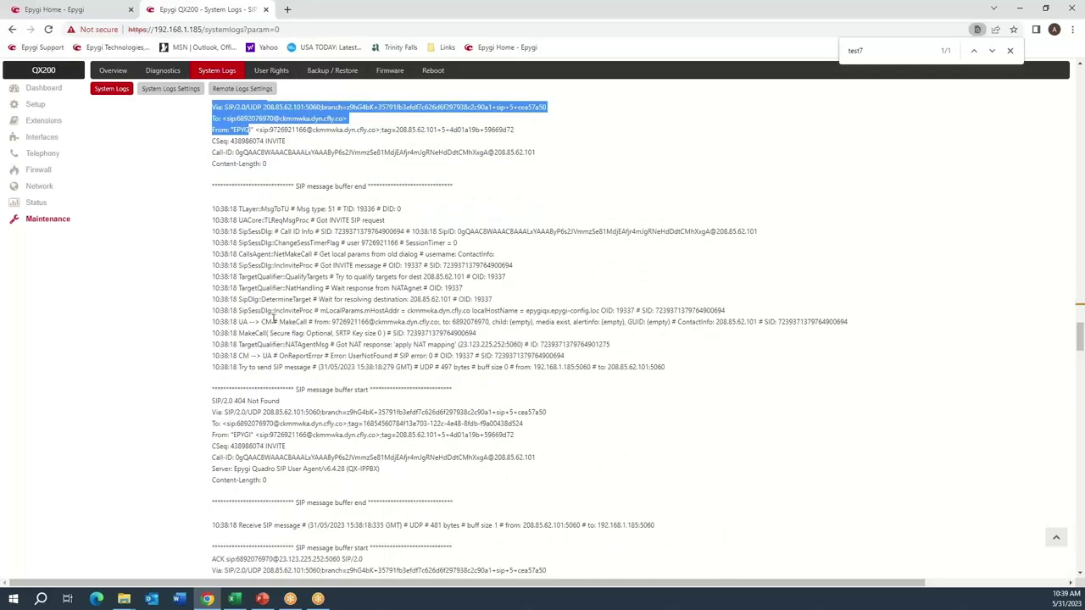
{"action": "scroll", "coordinate": [273, 321], "scroll_direction": "down", "scroll_amount": 2}
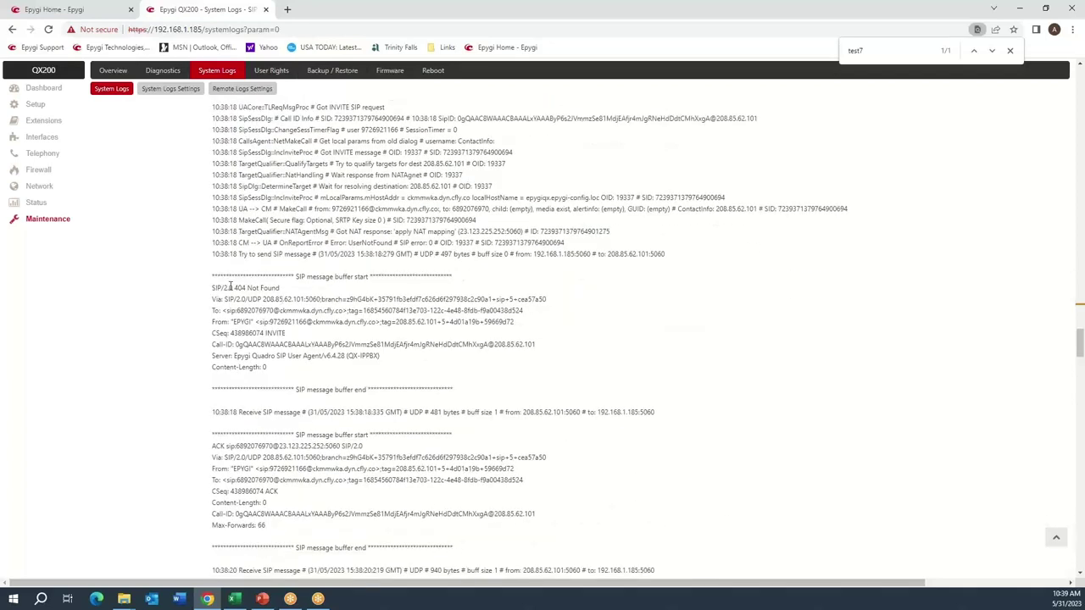
{"action": "left_click_drag", "start_coordinate": [212, 288], "coordinate": [336, 322]}
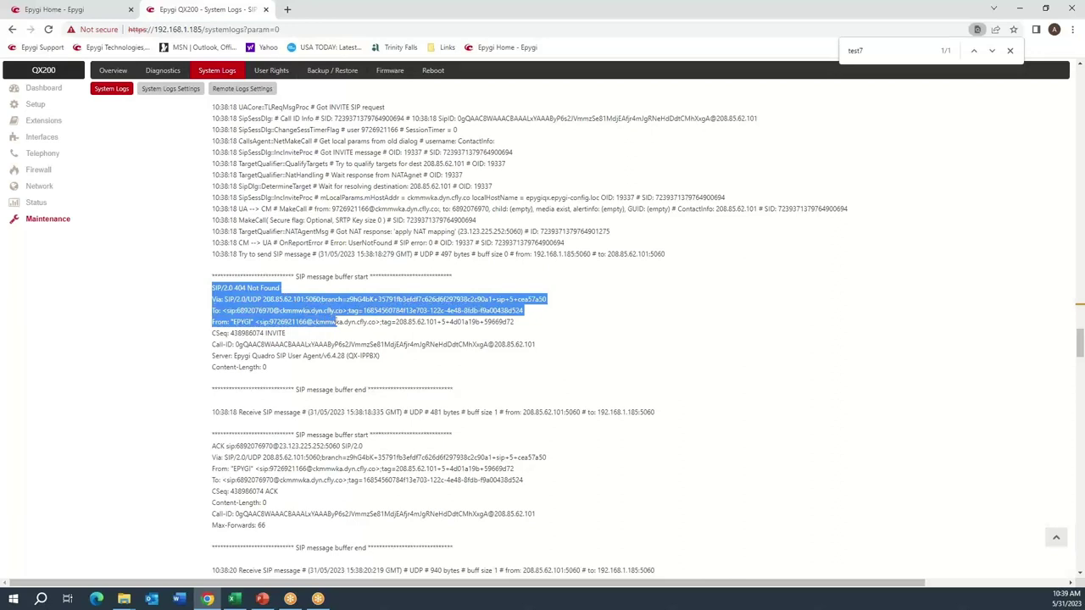
{"action": "left_click", "coordinate": [370, 374]}
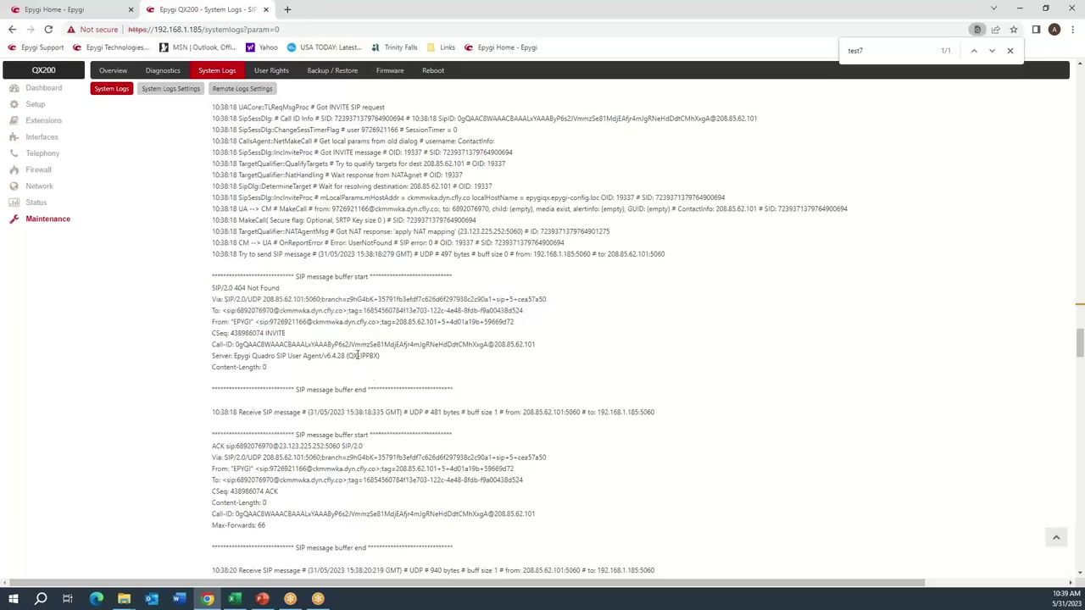
{"action": "left_click_drag", "start_coordinate": [210, 286], "coordinate": [313, 370]}
{"action": "scroll", "coordinate": [354, 330], "scroll_direction": "up", "scroll_amount": 6}
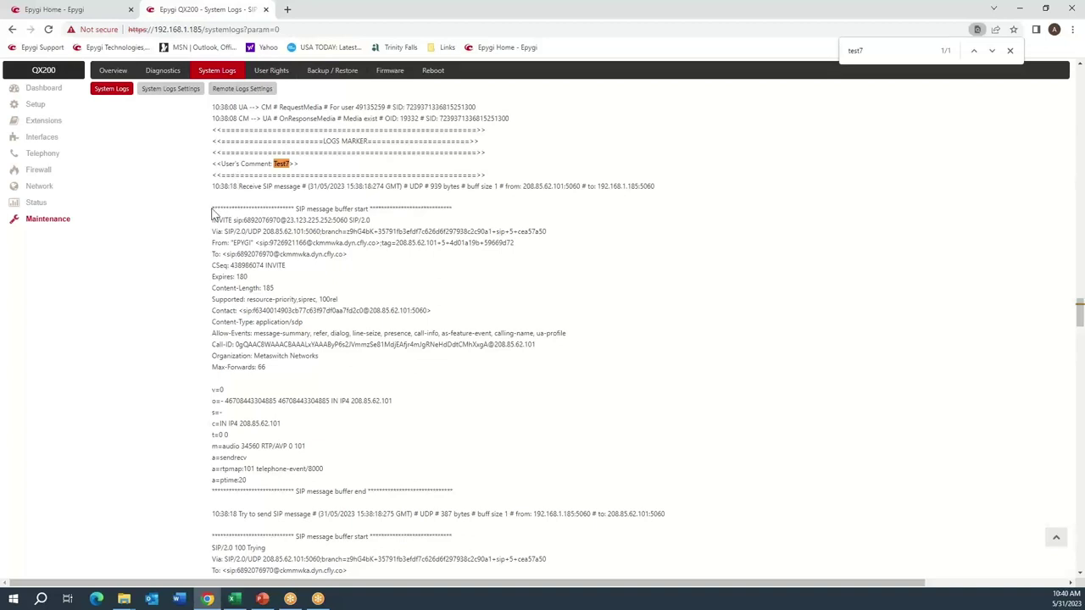
Highlight the incoming INVITE headers and the received message's destination port.
{"action": "left_click_drag", "start_coordinate": [213, 221], "coordinate": [317, 358]}
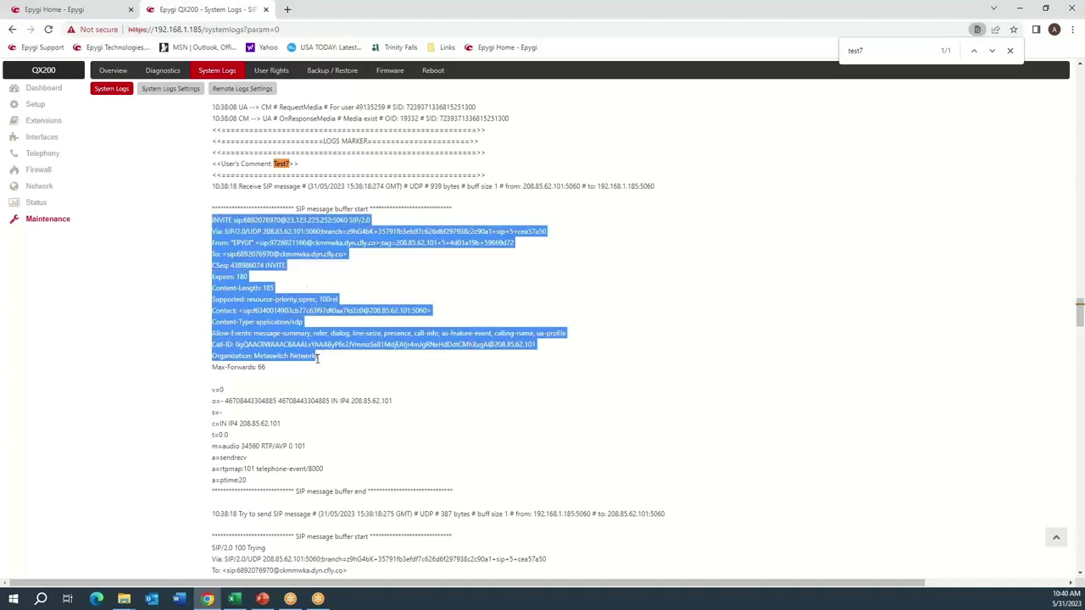
{"action": "left_click", "coordinate": [376, 279]}
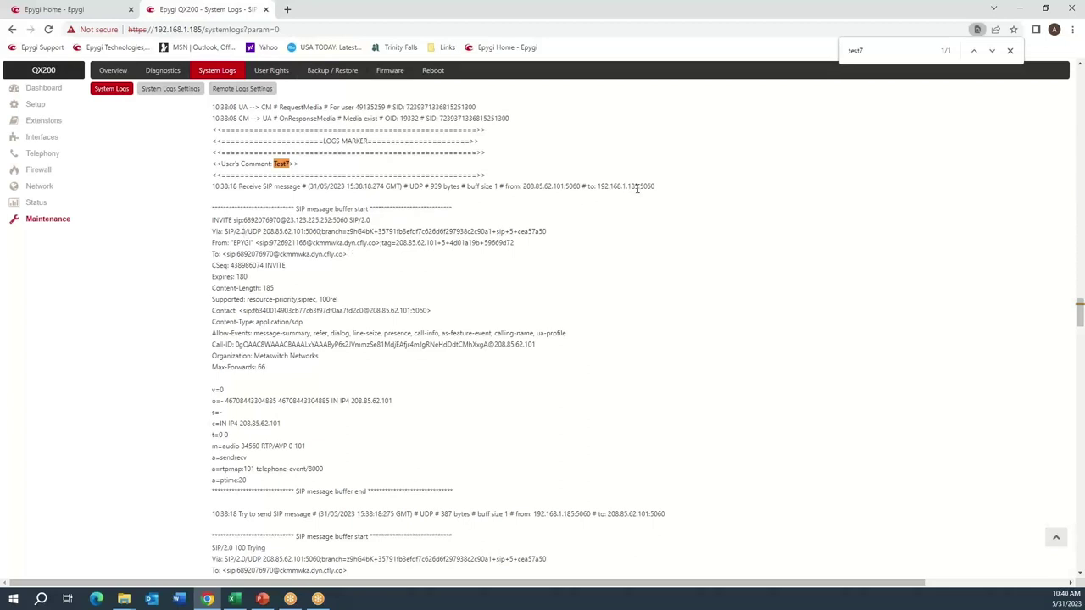
{"action": "left_click_drag", "start_coordinate": [639, 186], "coordinate": [658, 195]}
{"action": "left_click", "coordinate": [356, 241]}
Scroll down to the 404 Not Found reply, then go to Telephony call routing.
{"action": "scroll", "coordinate": [360, 354], "scroll_direction": "down", "scroll_amount": 3}
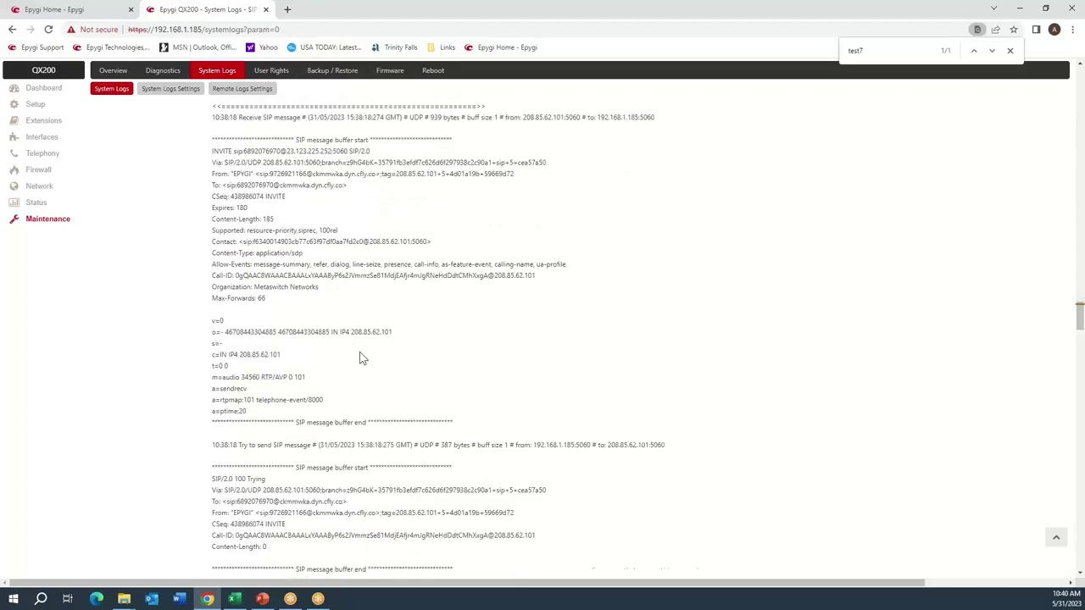
{"action": "scroll", "coordinate": [360, 349], "scroll_direction": "down", "scroll_amount": 10}
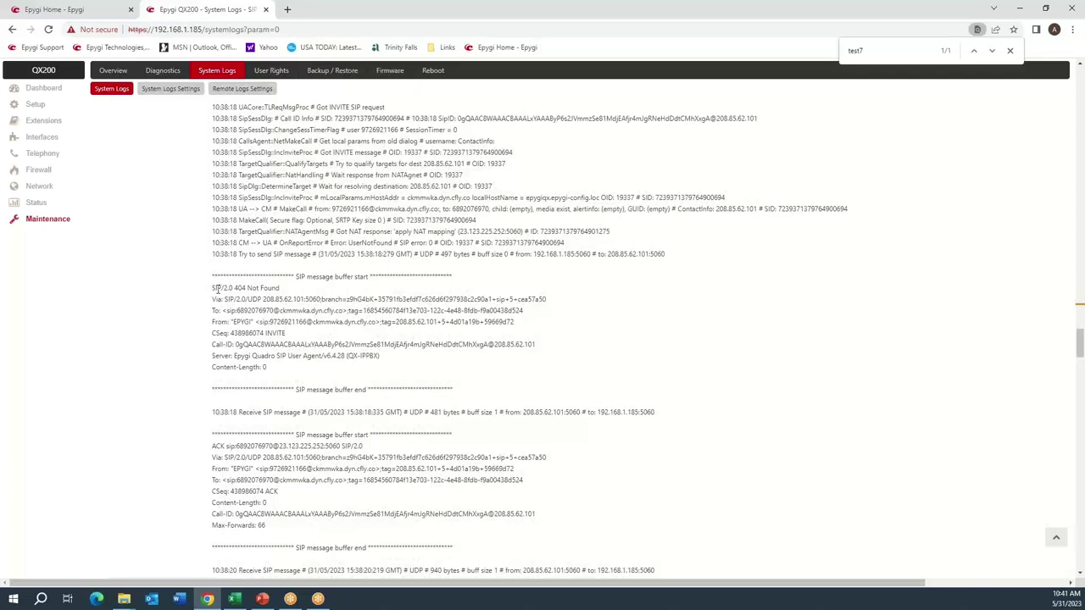
{"action": "left_click_drag", "start_coordinate": [216, 289], "coordinate": [275, 311]}
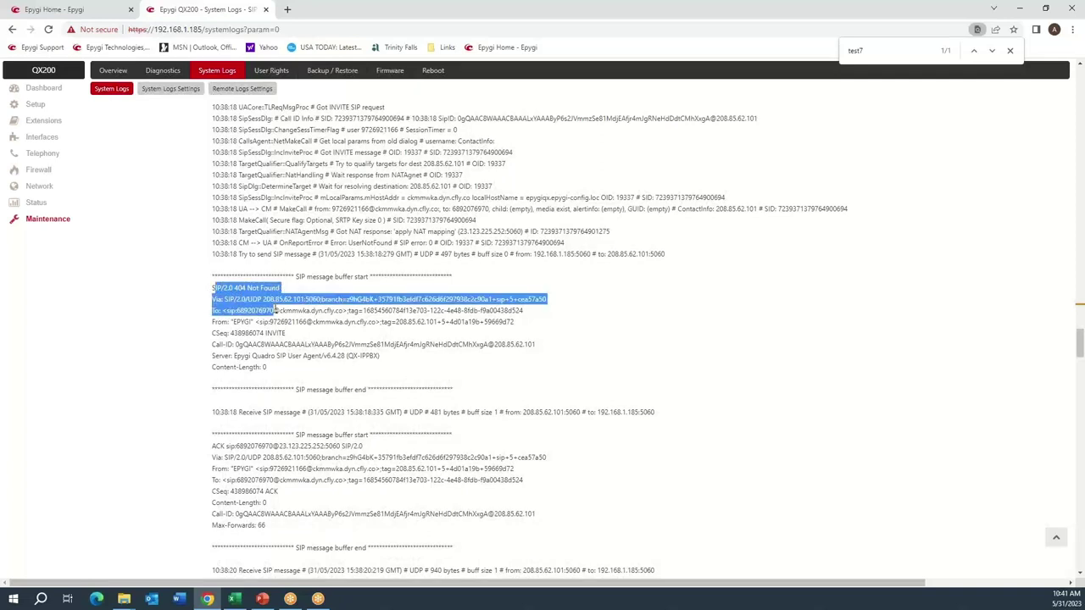
{"action": "left_click", "coordinate": [299, 320]}
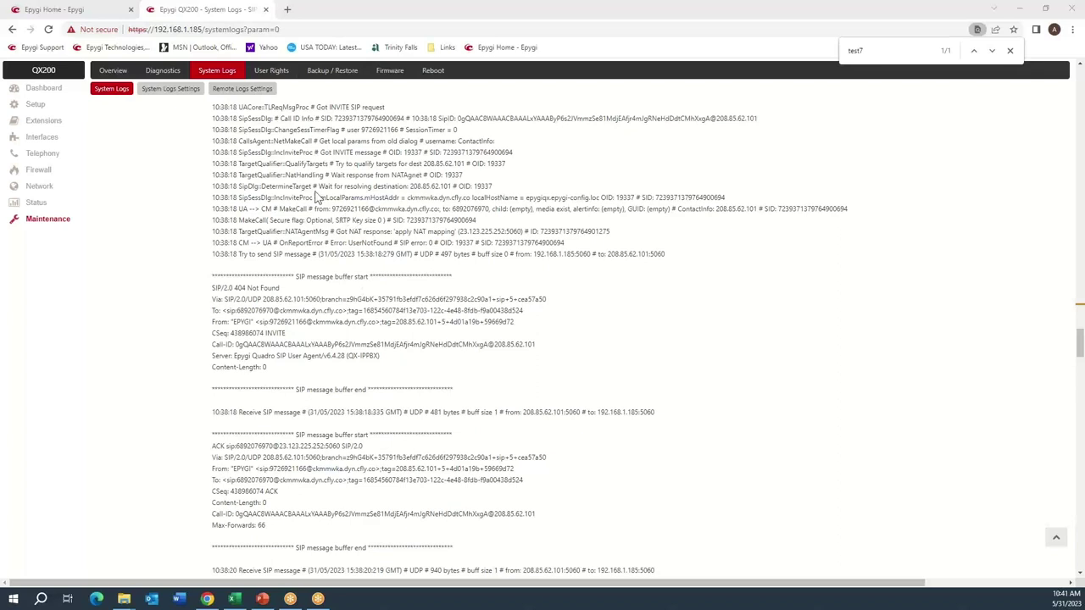
{"action": "left_click", "coordinate": [44, 154]}
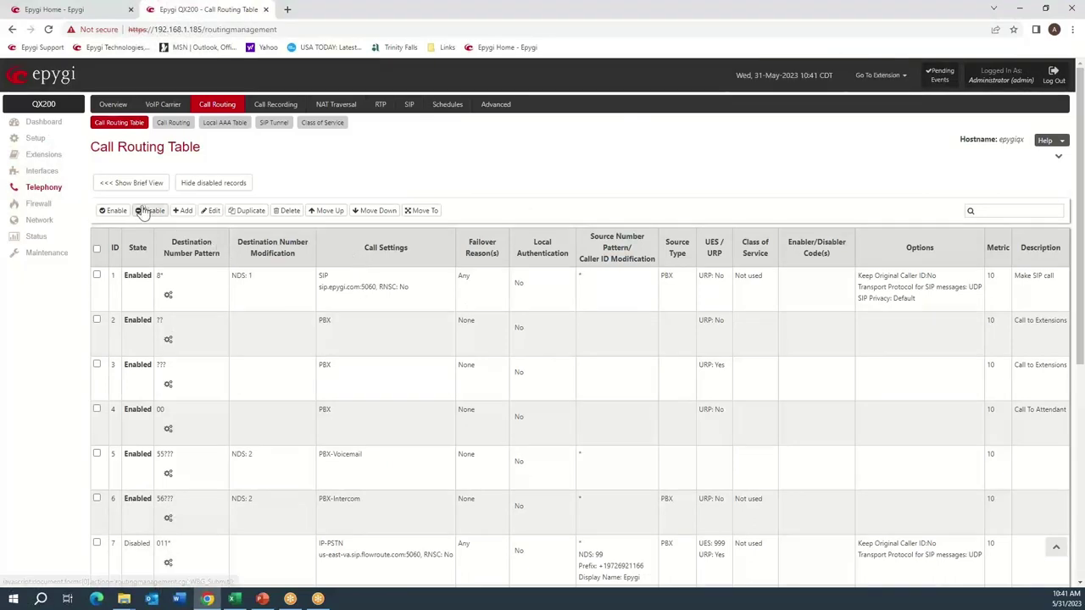
Add a route for the pasted test destination number that discards 10 digits and adds prefix 00.
{"action": "left_click", "coordinate": [184, 212]}
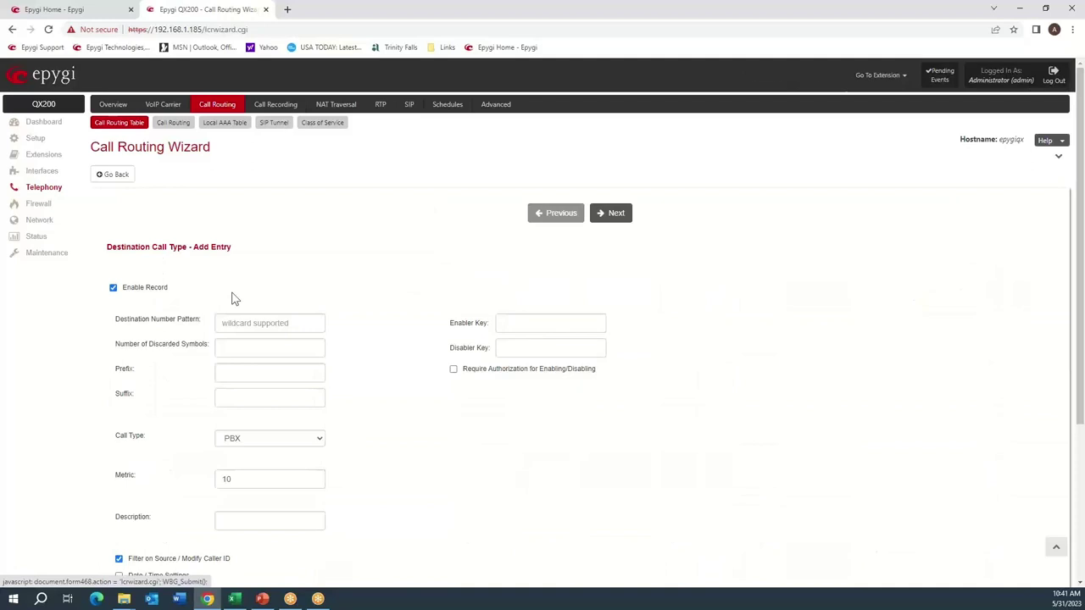
{"action": "left_click", "coordinate": [247, 323]}
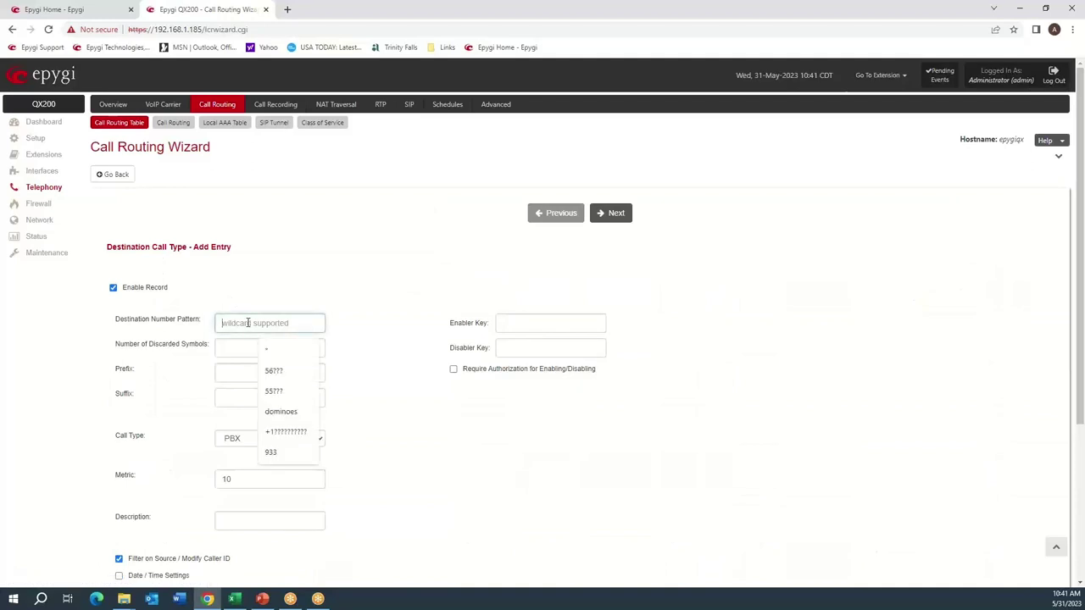
{"action": "key", "text": "ctrl+v"}
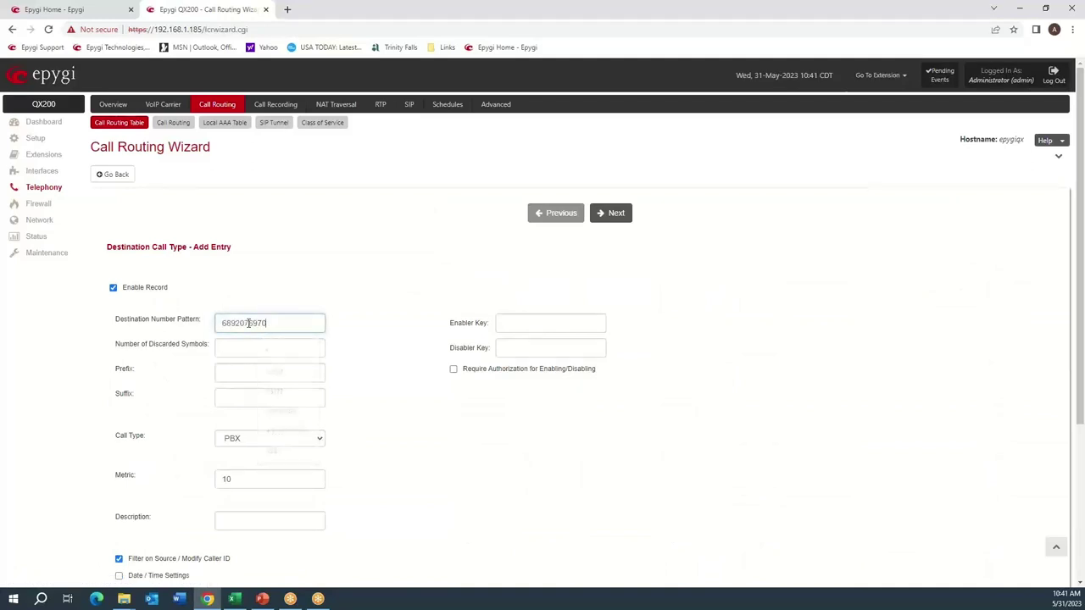
{"action": "left_click", "coordinate": [253, 338]}
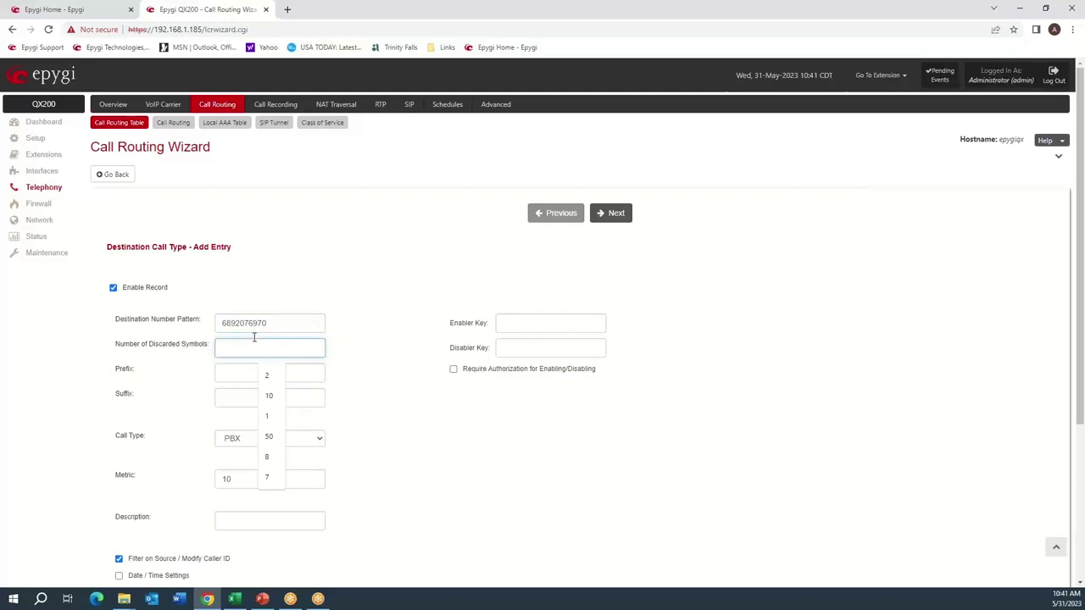
{"action": "type", "text": "10"}
{"action": "key", "text": "Tab"}
{"action": "type", "text": "00"}
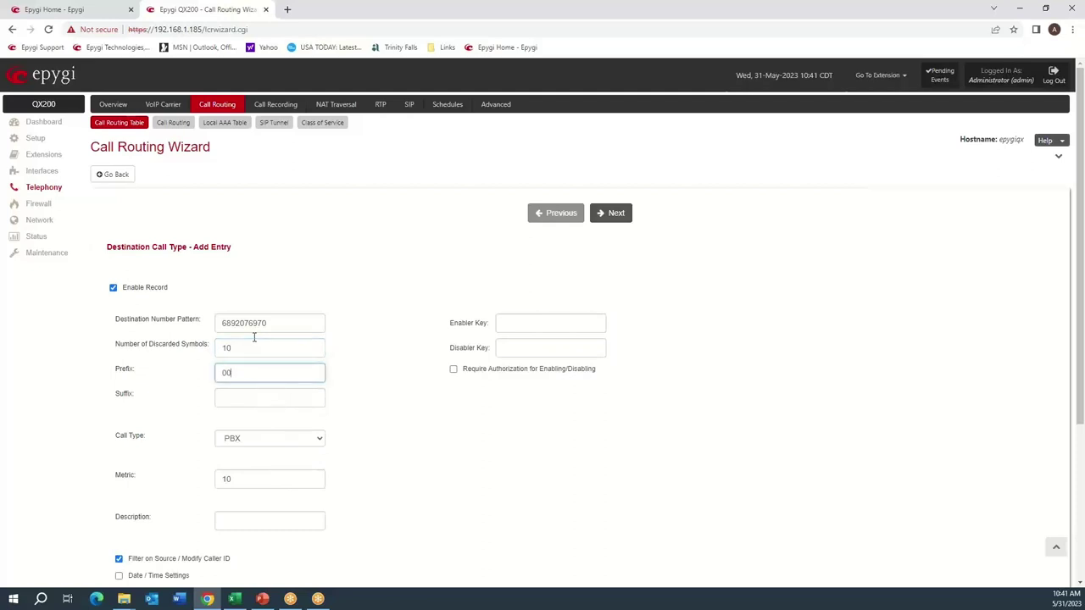
{"action": "left_click", "coordinate": [400, 368]}
{"action": "left_click", "coordinate": [611, 216]}
Set the new route's source type to Any and finish the wizard.
{"action": "left_click", "coordinate": [610, 216]}
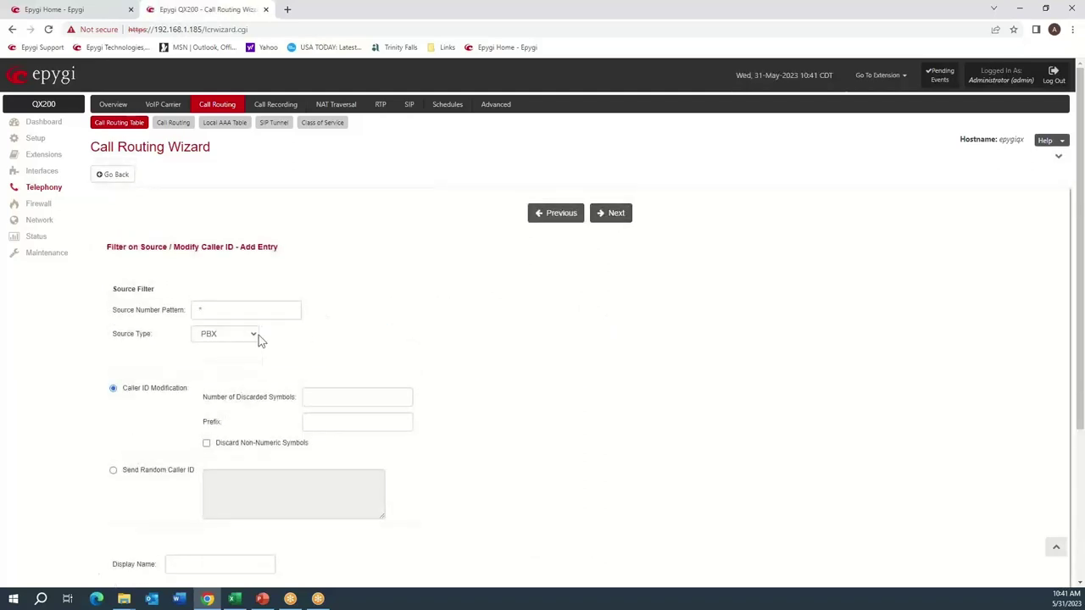
{"action": "left_click", "coordinate": [254, 336]}
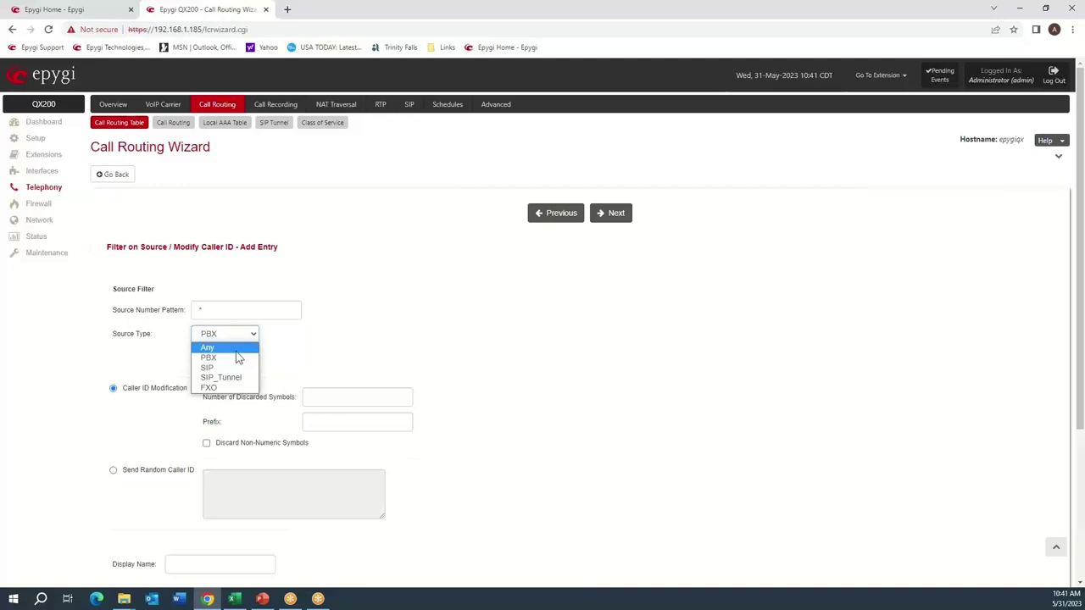
{"action": "left_click", "coordinate": [222, 348]}
{"action": "left_click", "coordinate": [618, 214]}
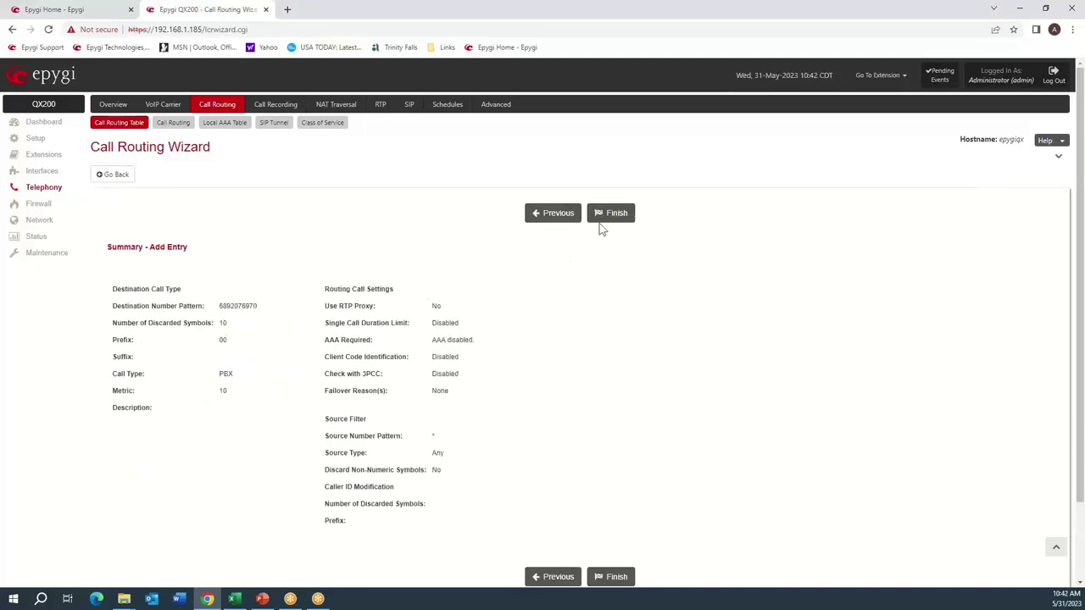
{"action": "left_click", "coordinate": [612, 213]}
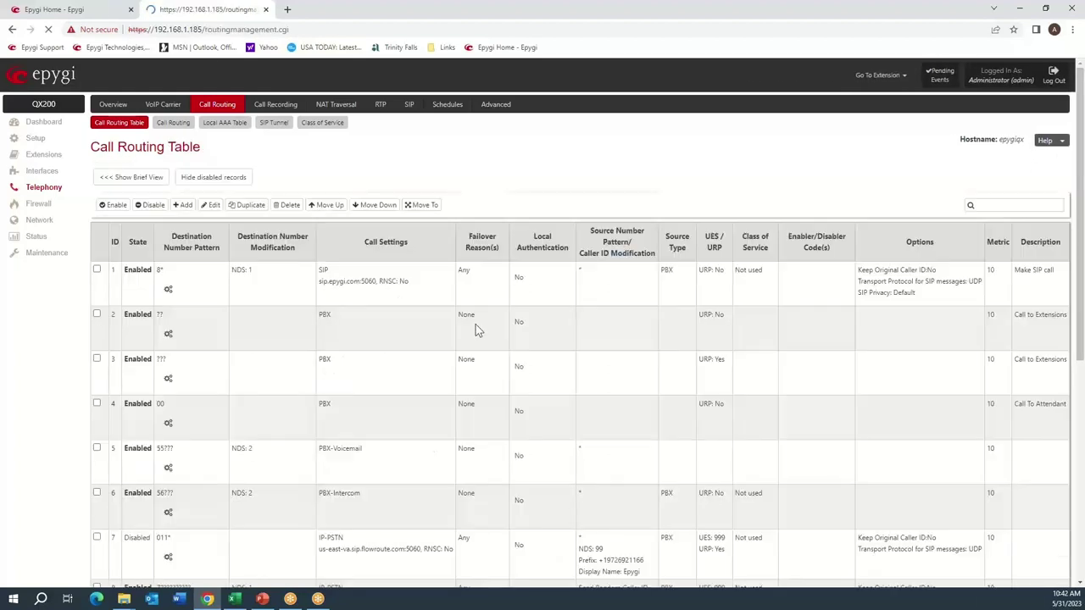
Check route 13's destination number in the table, then go to System Logs Settings.
{"action": "scroll", "coordinate": [322, 388], "scroll_direction": "down", "scroll_amount": 5}
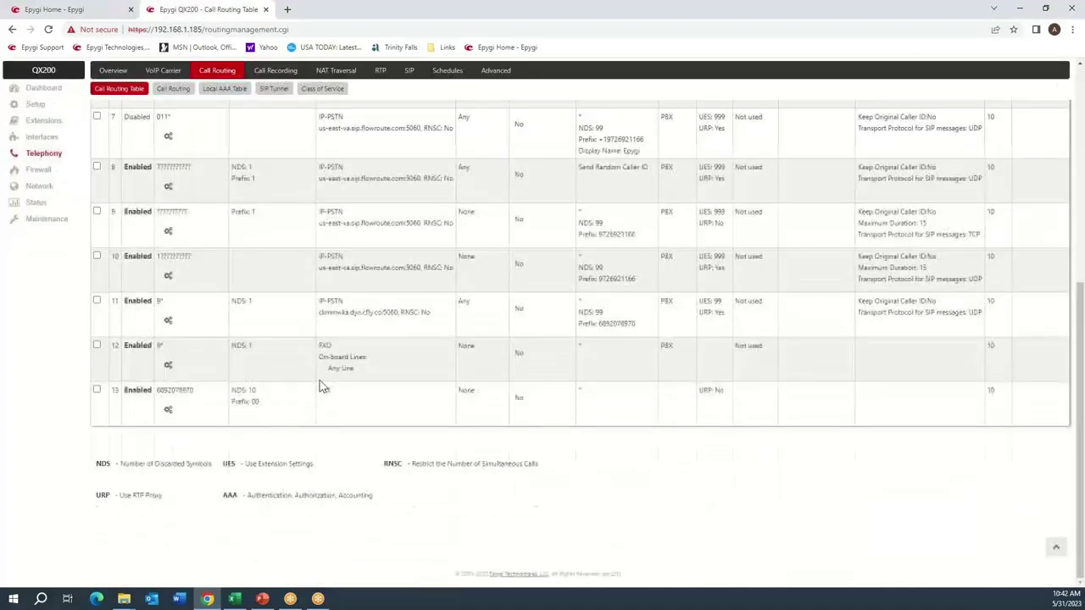
{"action": "double_click", "coordinate": [169, 391]}
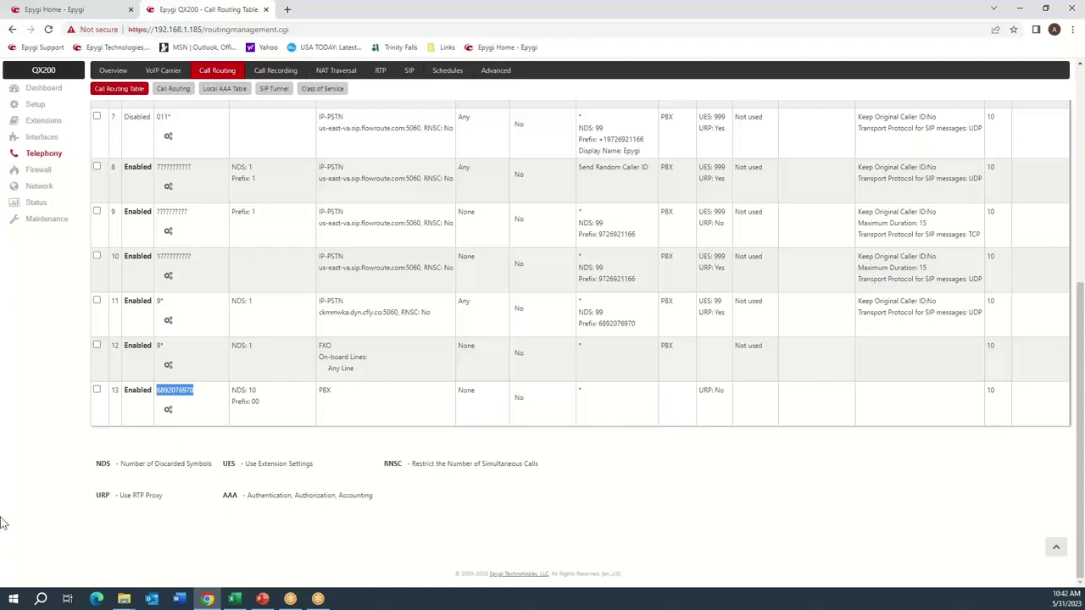
{"action": "left_click", "coordinate": [49, 220]}
{"action": "left_click", "coordinate": [170, 123]}
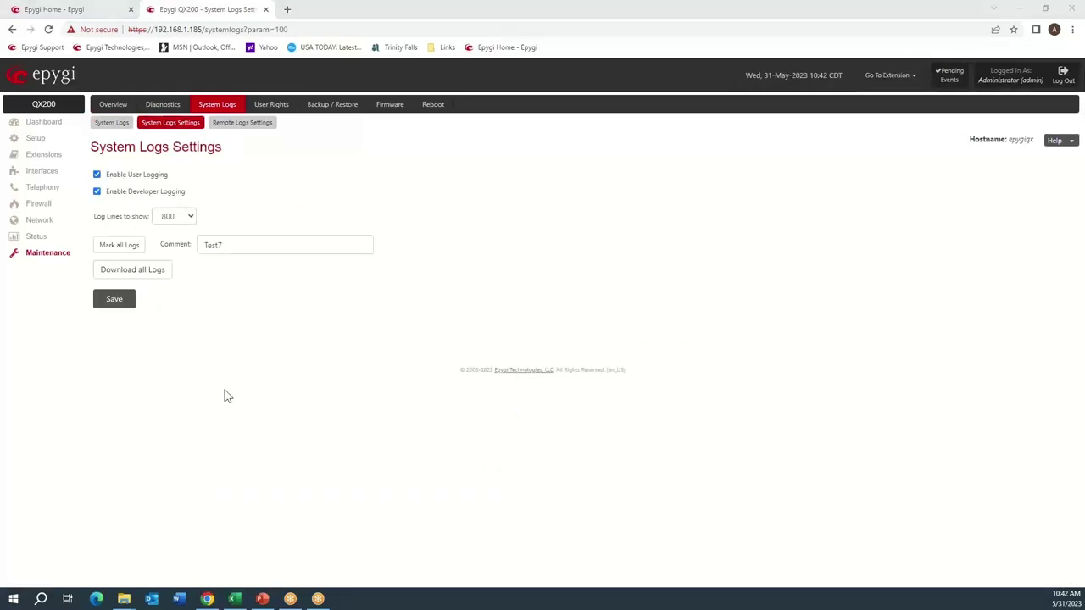
Change the log marker comment to Test8 and mark all logs.
{"action": "left_click", "coordinate": [242, 244]}
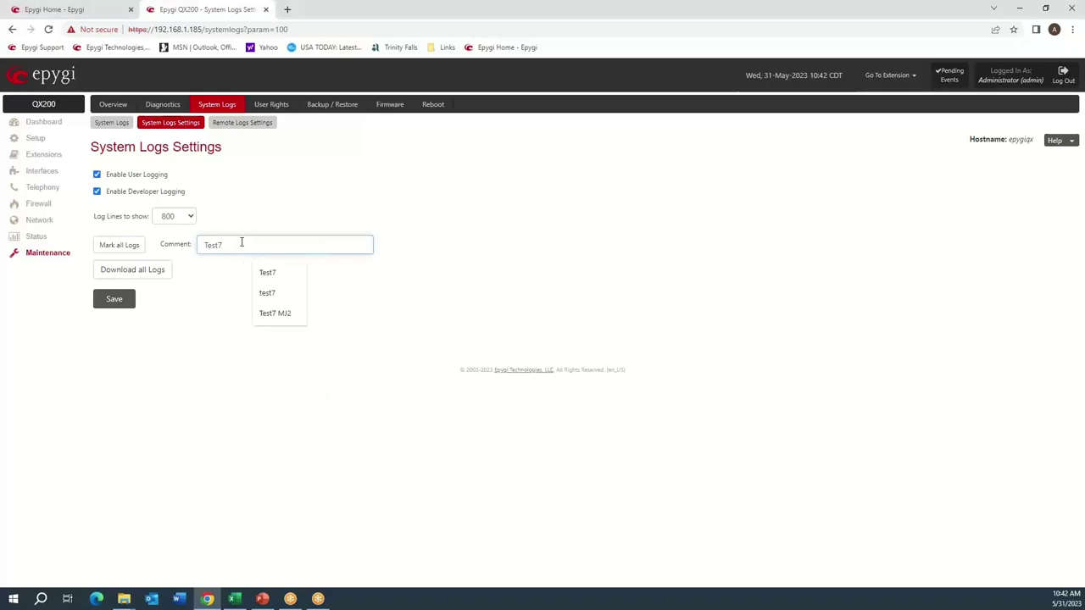
{"action": "key", "text": "BackSpace"}
{"action": "type", "text": "8"}
{"action": "left_click", "coordinate": [116, 249]}
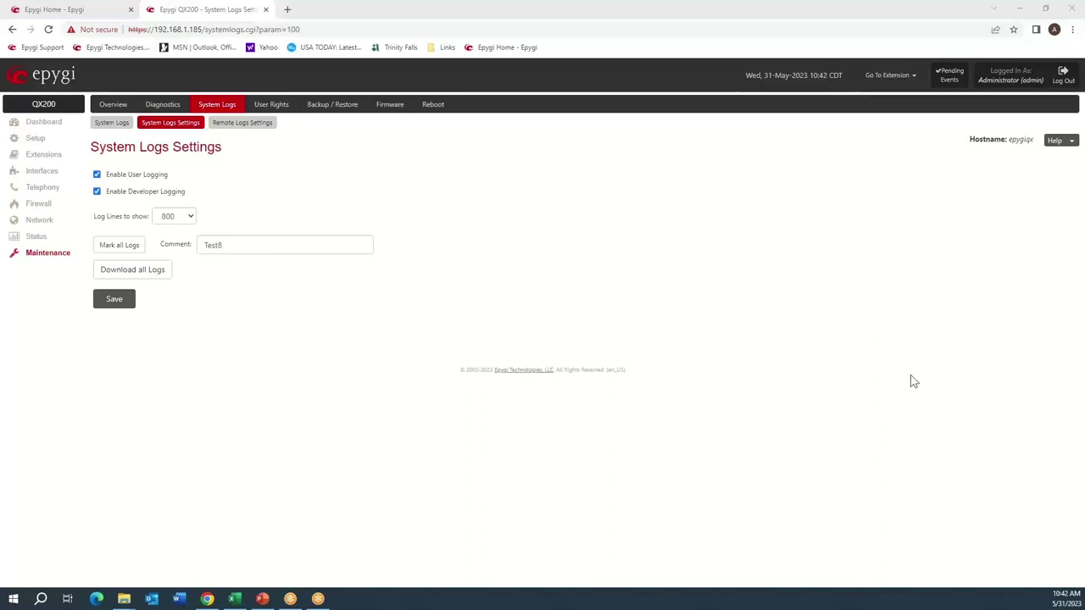
{"action": "left_click", "coordinate": [49, 121]}
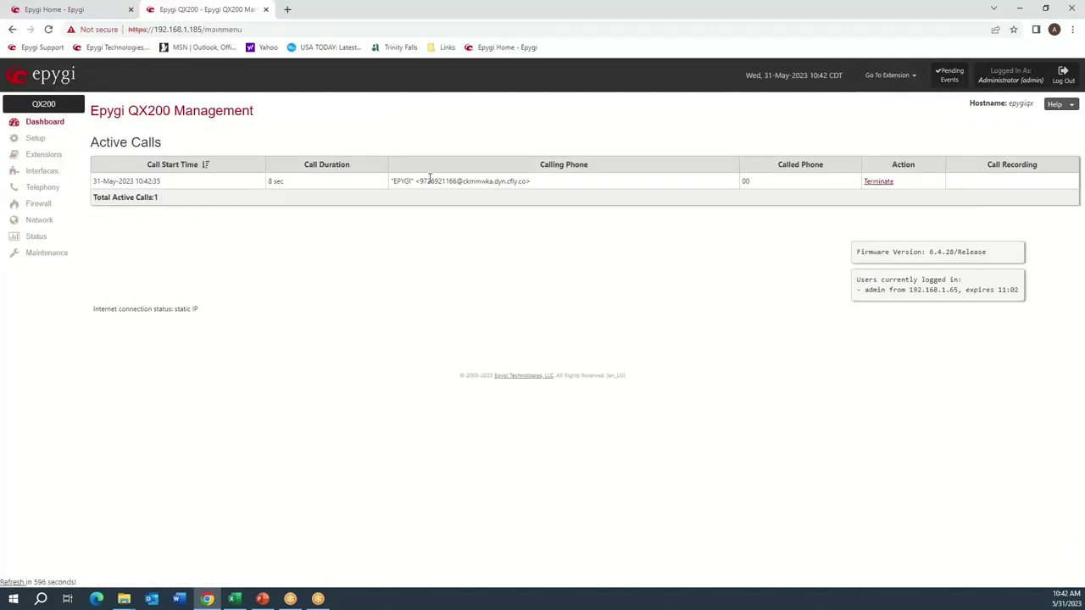
{"action": "left_click_drag", "start_coordinate": [425, 178], "coordinate": [454, 181]}
{"action": "left_click_drag", "start_coordinate": [750, 180], "coordinate": [740, 183]}
{"action": "left_click", "coordinate": [542, 236]}
{"action": "left_click", "coordinate": [38, 256]}
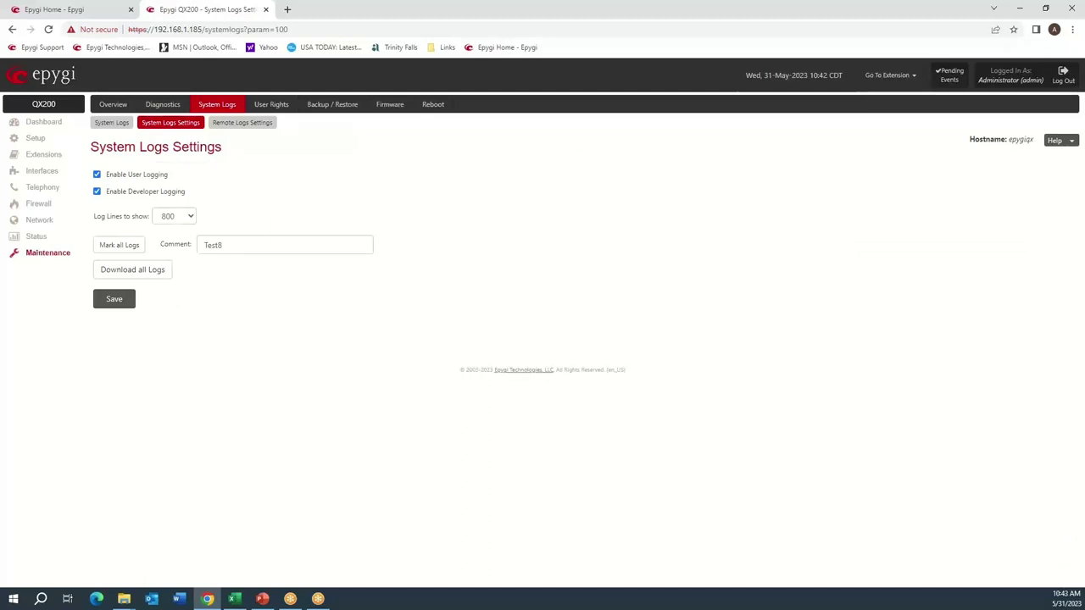
Search the system log for test8 and highlight the INVITE's dialled number.
{"action": "left_click", "coordinate": [114, 122]}
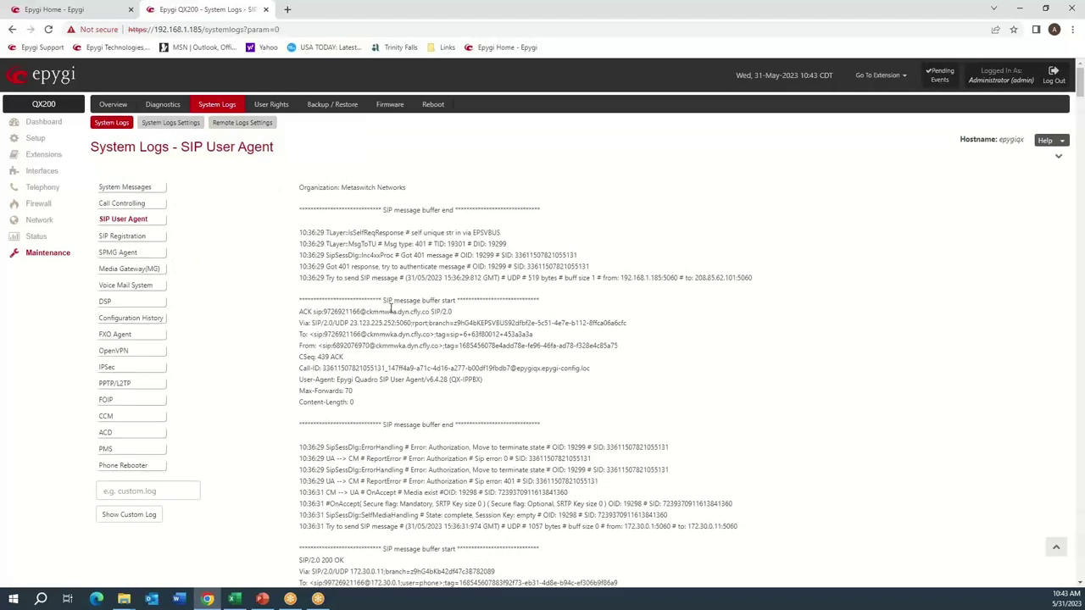
{"action": "key", "text": "ctrl+f"}
{"action": "type", "text": "test"}
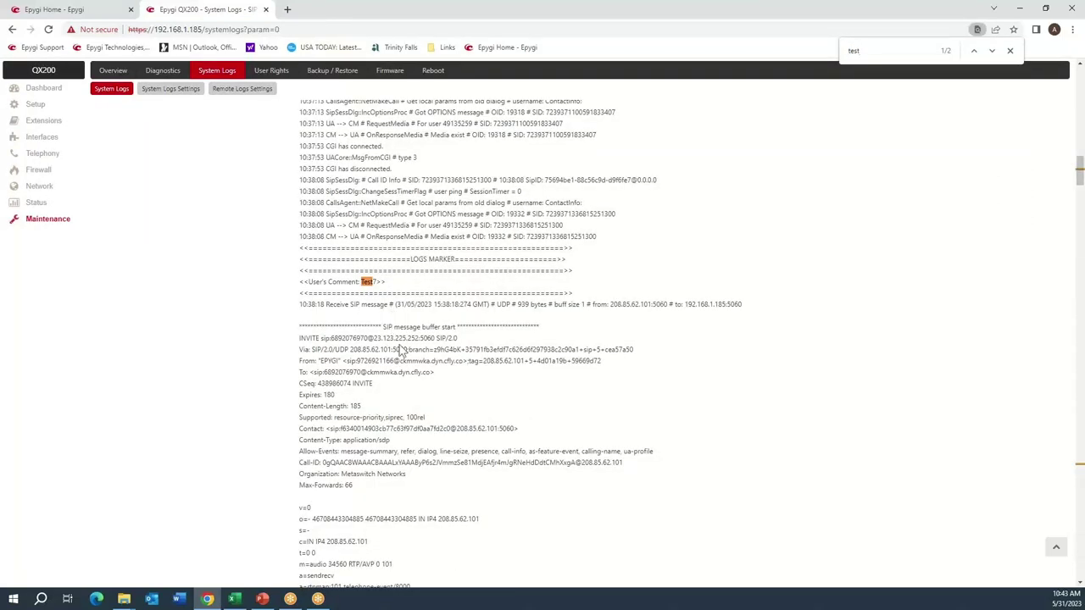
{"action": "type", "text": "8"}
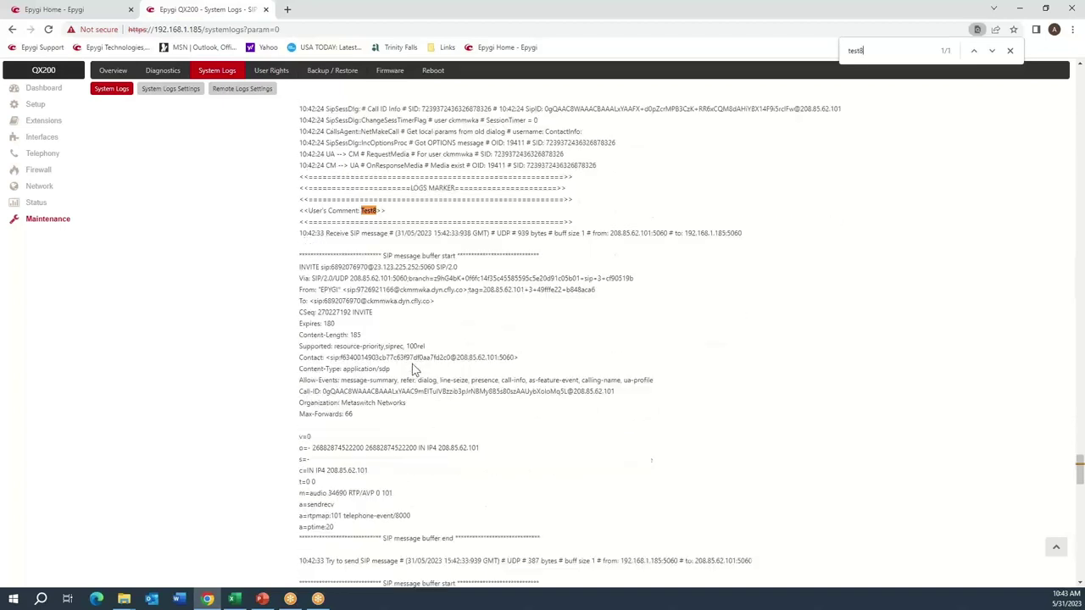
{"action": "double_click", "coordinate": [353, 268]}
{"action": "double_click", "coordinate": [347, 301]}
Highlight the 180 Ringing and 200 OK replies, with audio port 7210 and PCMU/8000 codec.
{"action": "scroll", "coordinate": [362, 408], "scroll_direction": "down", "scroll_amount": 2}
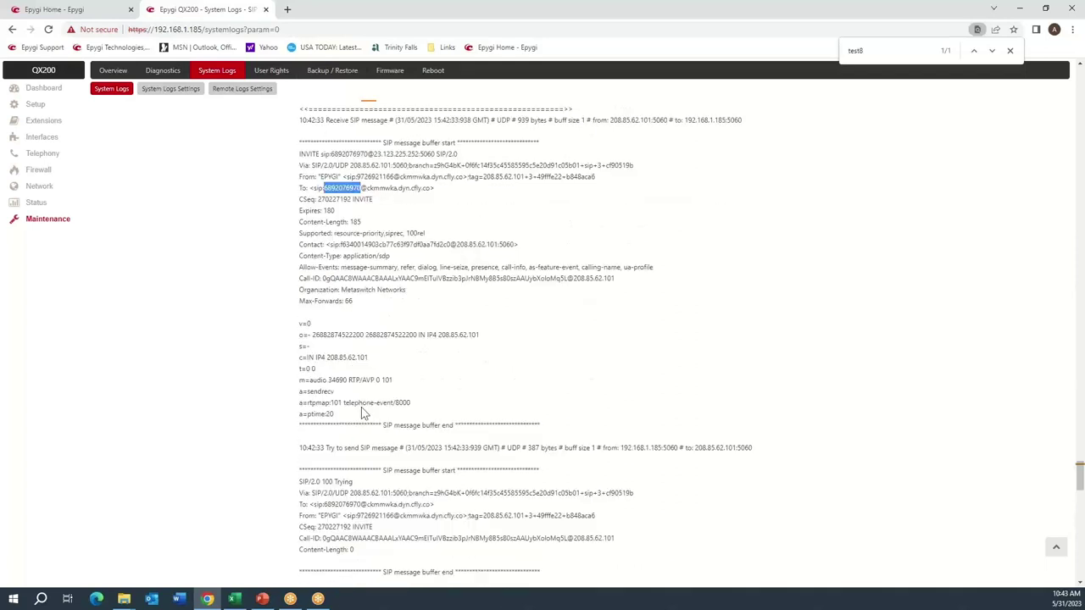
{"action": "scroll", "coordinate": [362, 412], "scroll_direction": "down", "scroll_amount": 2}
{"action": "scroll", "coordinate": [327, 356], "scroll_direction": "down", "scroll_amount": 6}
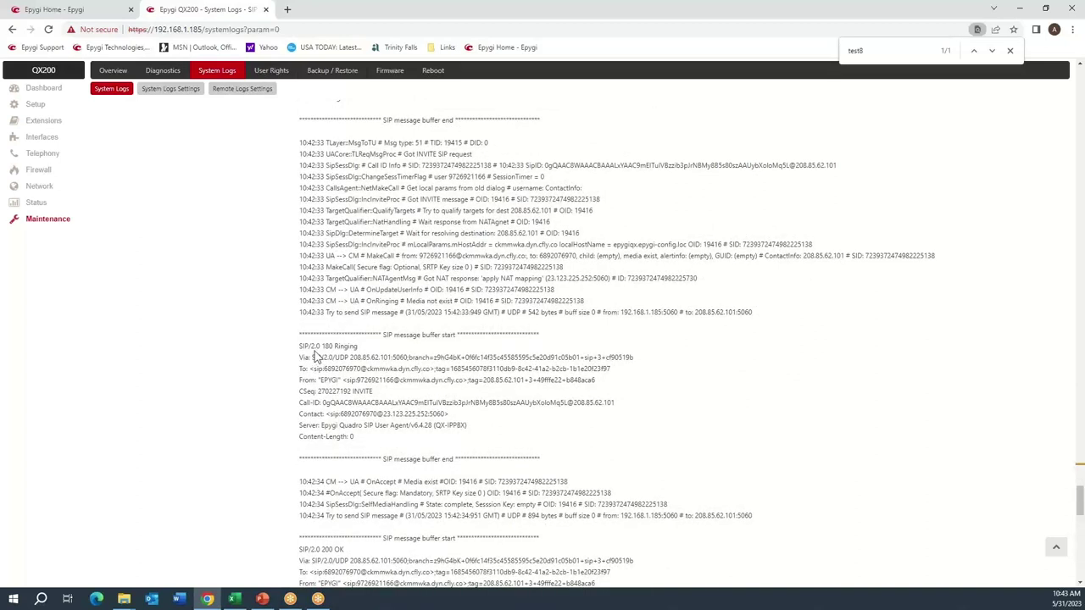
{"action": "left_click_drag", "start_coordinate": [306, 346], "coordinate": [362, 351]}
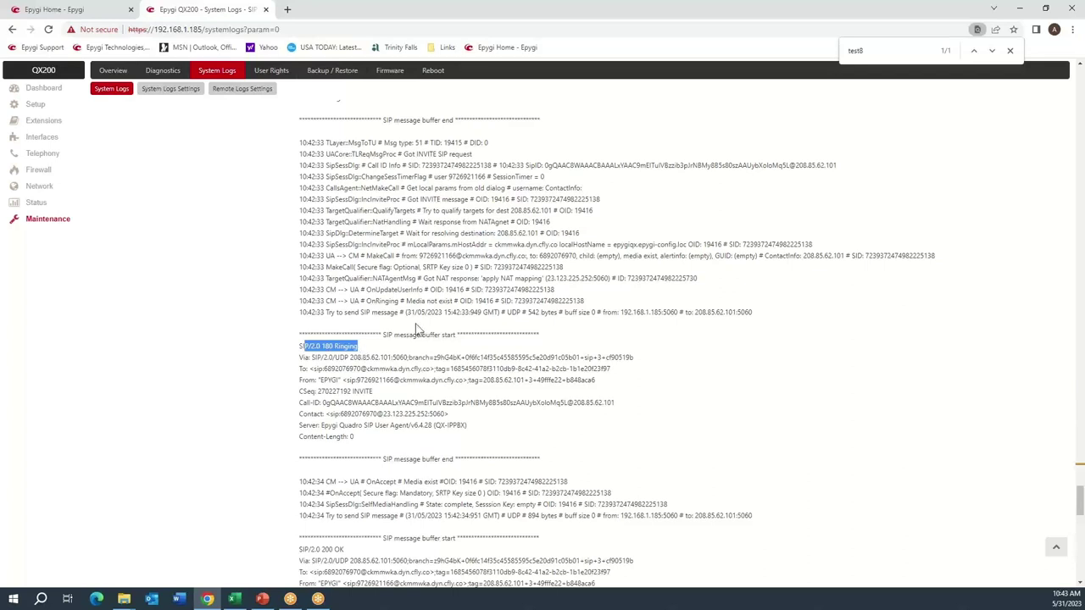
{"action": "scroll", "coordinate": [415, 329], "scroll_direction": "down", "scroll_amount": 4}
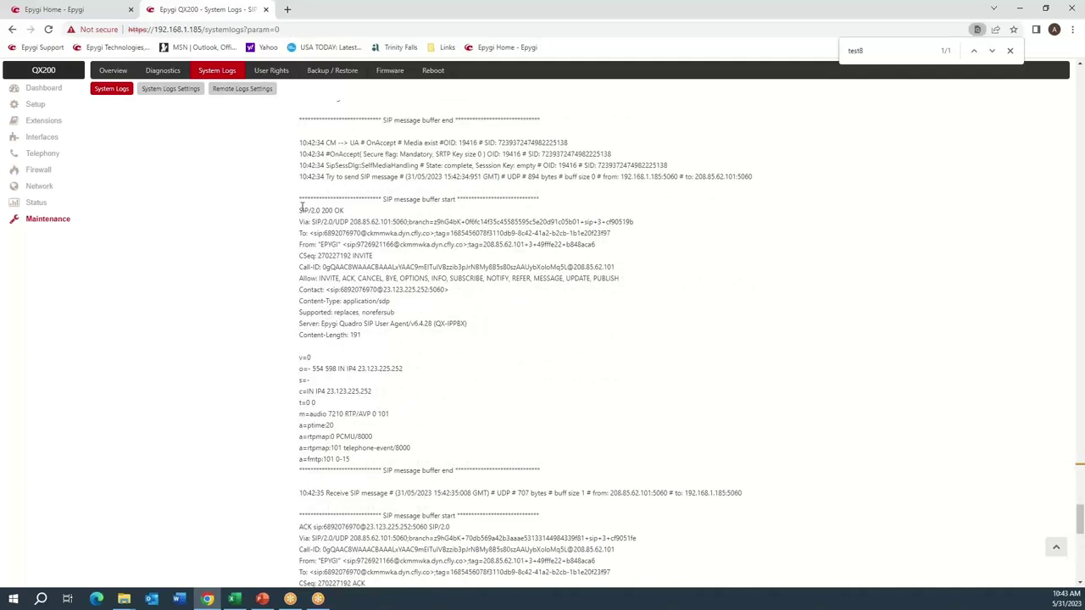
{"action": "left_click_drag", "start_coordinate": [300, 211], "coordinate": [343, 211]}
{"action": "double_click", "coordinate": [336, 414]}
{"action": "left_click_drag", "start_coordinate": [337, 436], "coordinate": [366, 437]}
Compare the 200 OK's CSeq number with the INVITE's, then scroll on toward the BYE.
{"action": "double_click", "coordinate": [329, 257]}
{"action": "scroll", "coordinate": [406, 245], "scroll_direction": "up", "scroll_amount": 15}
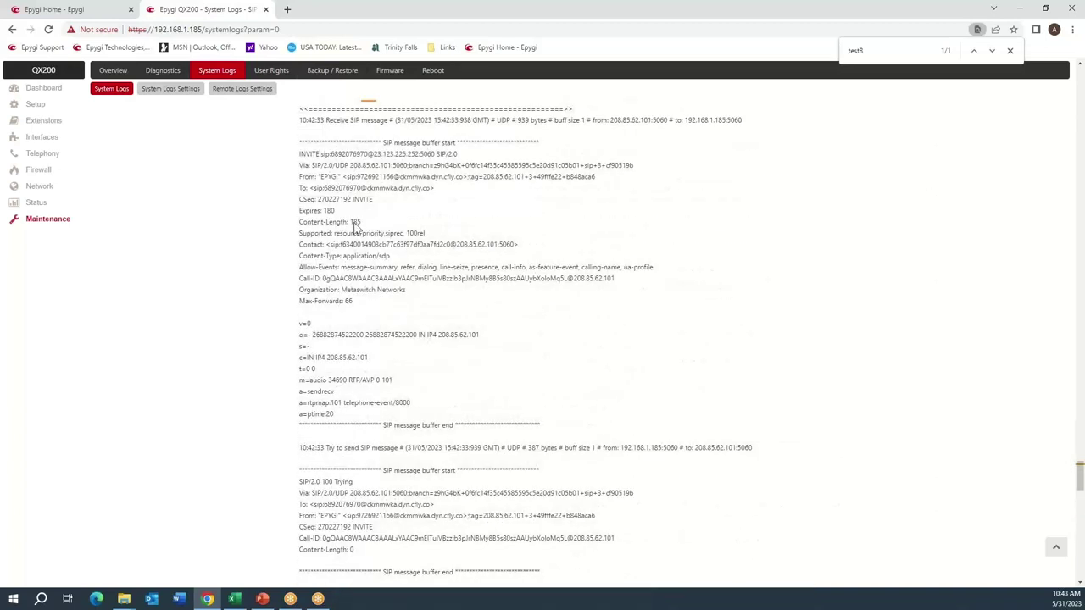
{"action": "double_click", "coordinate": [330, 198]}
{"action": "scroll", "coordinate": [383, 311], "scroll_direction": "down", "scroll_amount": 10}
{"action": "scroll", "coordinate": [383, 312], "scroll_direction": "down", "scroll_amount": 2}
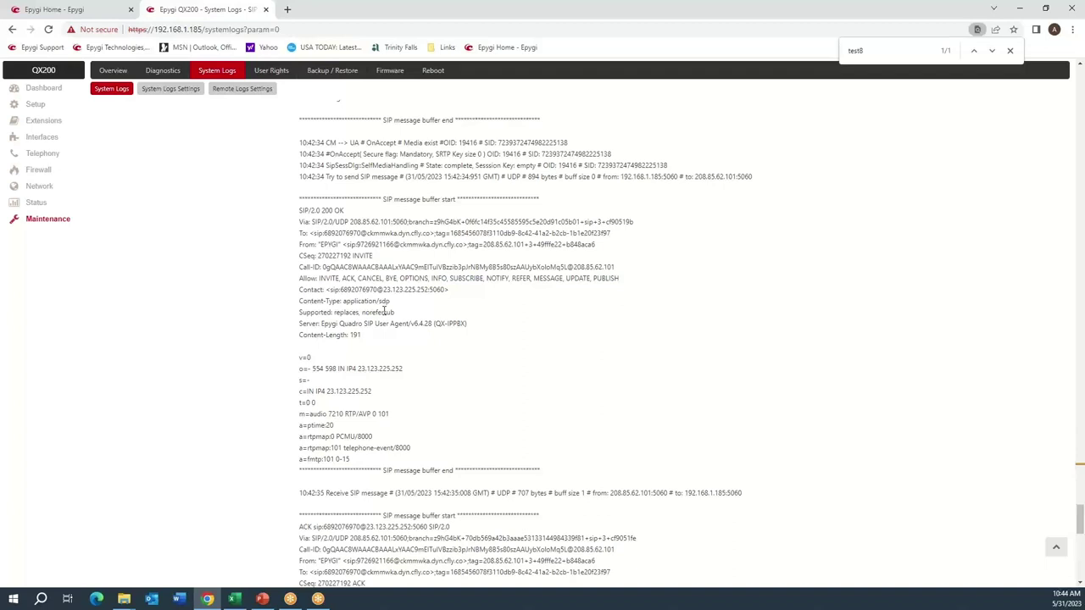
{"action": "scroll", "coordinate": [384, 311], "scroll_direction": "down", "scroll_amount": 6}
{"action": "scroll", "coordinate": [351, 314], "scroll_direction": "down", "scroll_amount": 6}
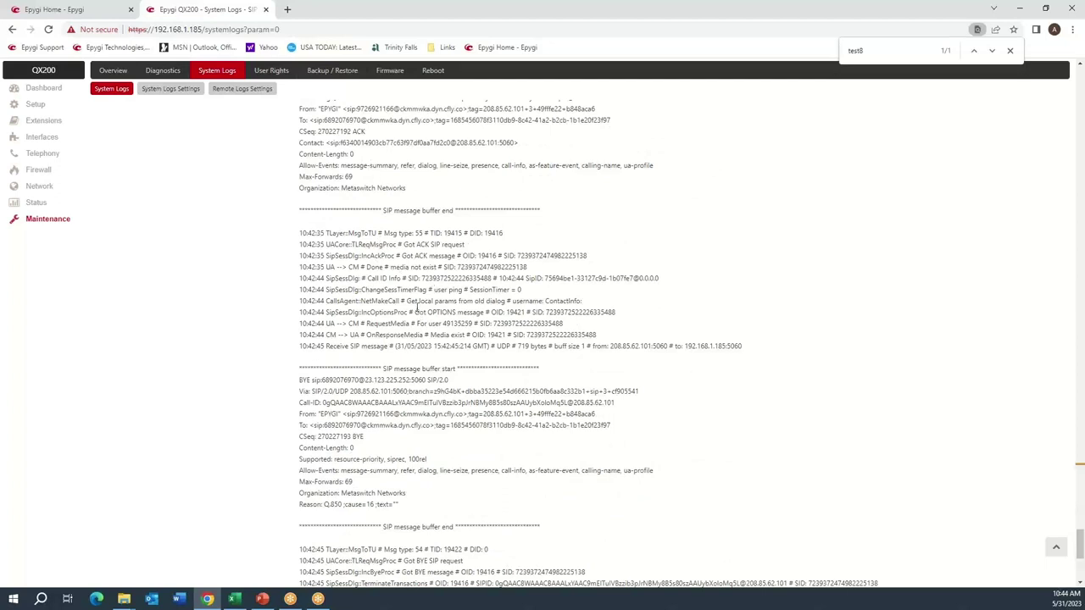
{"action": "scroll", "coordinate": [414, 311], "scroll_direction": "down", "scroll_amount": 3}
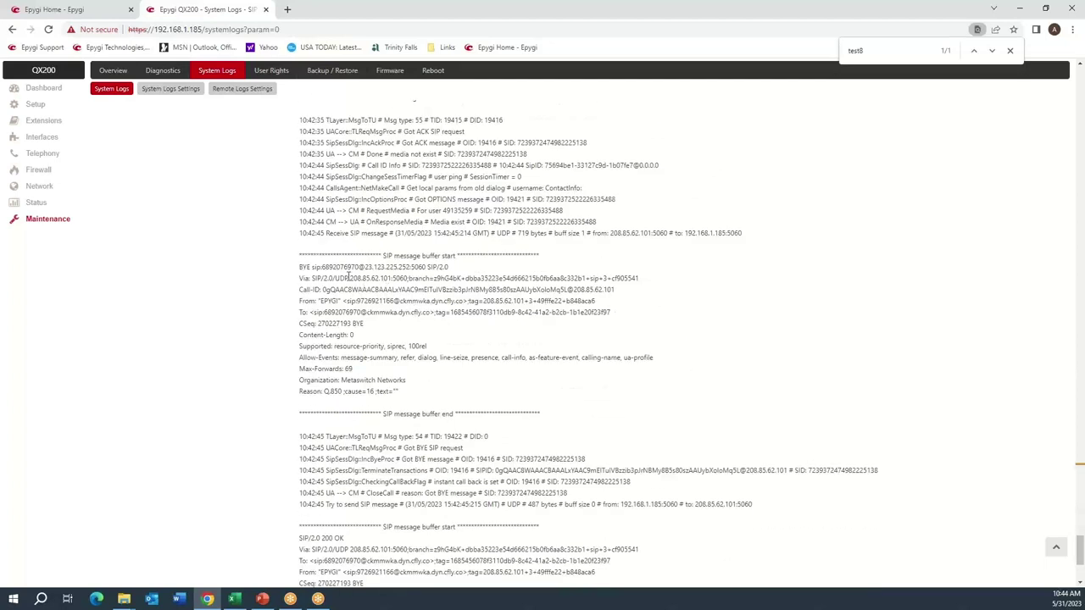
{"action": "left_click_drag", "start_coordinate": [300, 267], "coordinate": [312, 267]}
{"action": "left_click", "coordinate": [640, 230]}
{"action": "left_click_drag", "start_coordinate": [612, 233], "coordinate": [663, 236]}
{"action": "left_click", "coordinate": [440, 286]}
{"action": "left_click_drag", "start_coordinate": [300, 267], "coordinate": [391, 396]}
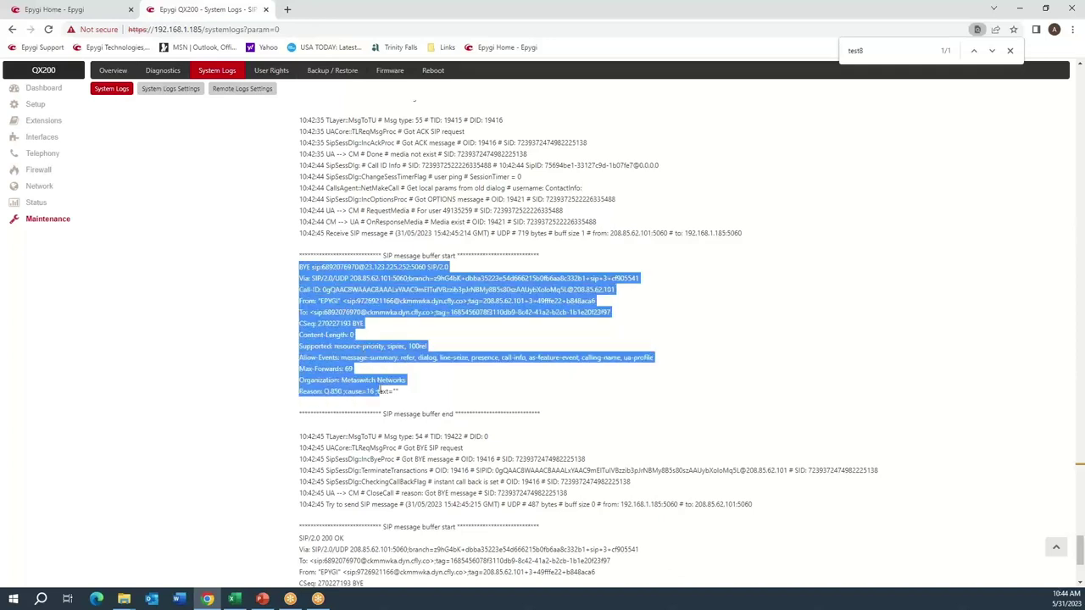
{"action": "scroll", "coordinate": [435, 411], "scroll_direction": "down", "scroll_amount": 3}
{"action": "left_click", "coordinate": [416, 385]}
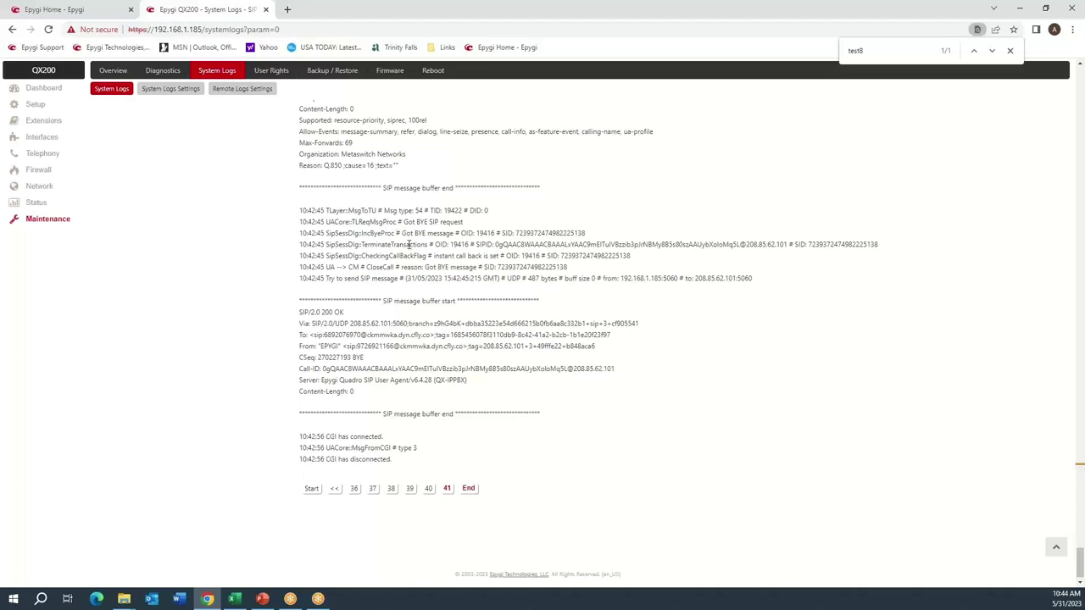
{"action": "scroll", "coordinate": [408, 244], "scroll_direction": "up", "scroll_amount": 10}
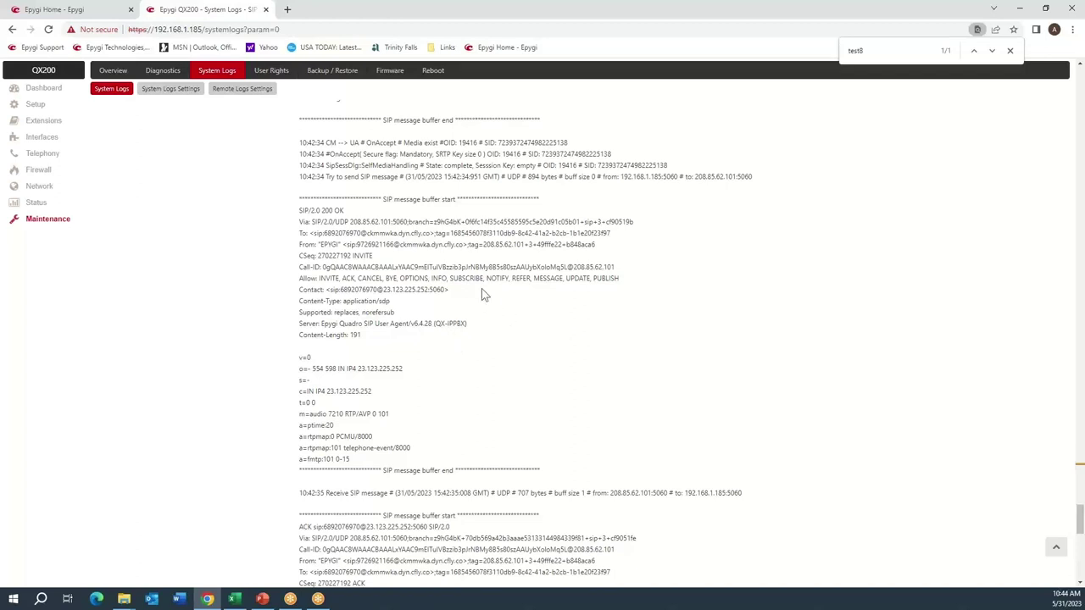
Show the firewall's SIP Access filtering rules and highlight the SIPAccess group restriction.
{"action": "left_click", "coordinate": [35, 176]}
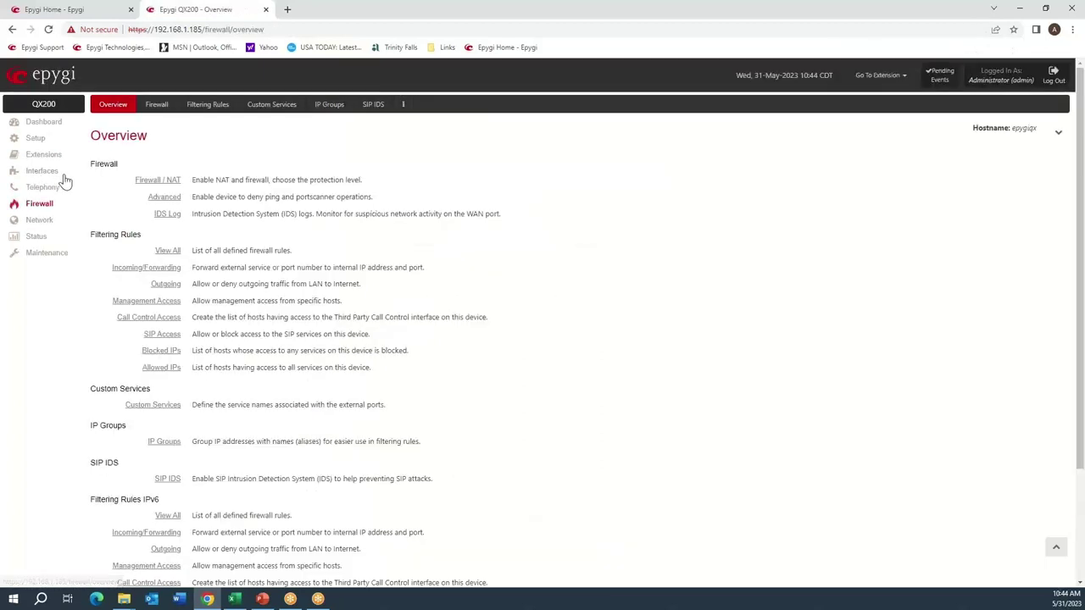
{"action": "left_click", "coordinate": [165, 106]}
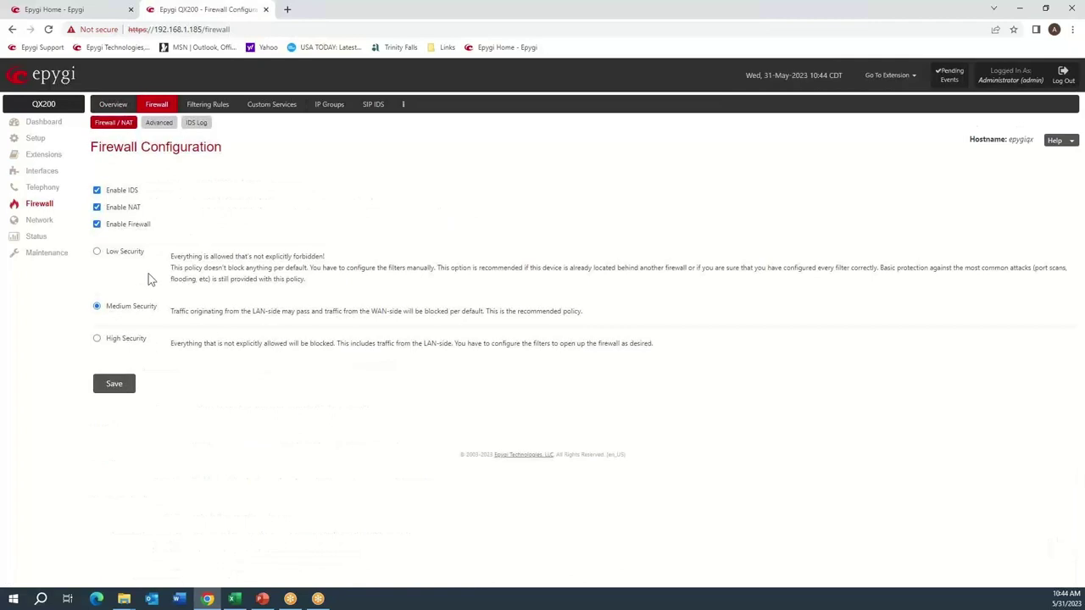
{"action": "left_click", "coordinate": [222, 107]}
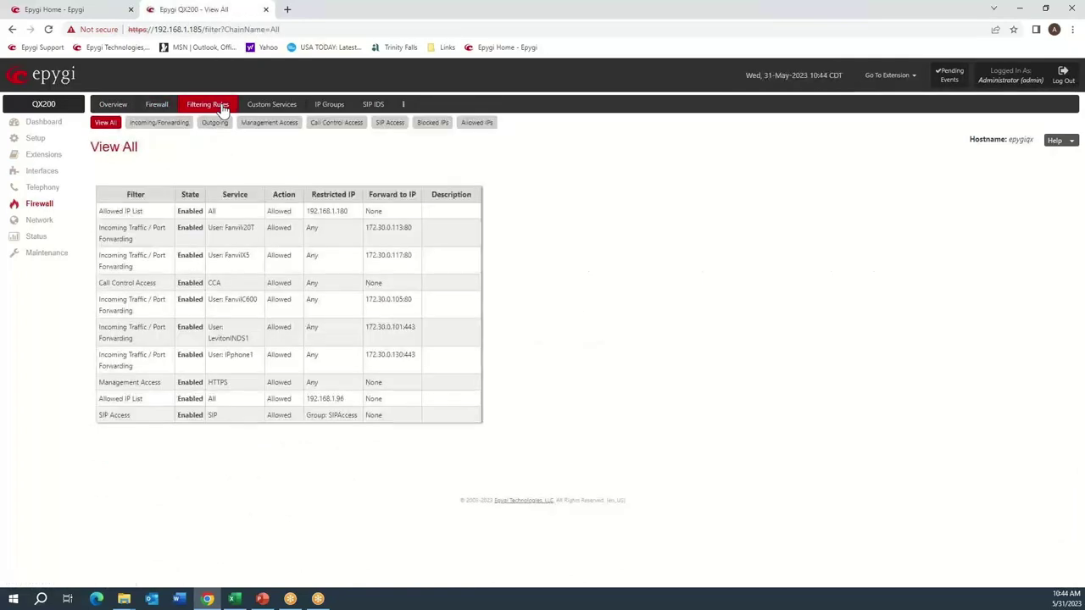
{"action": "left_click", "coordinate": [388, 127]}
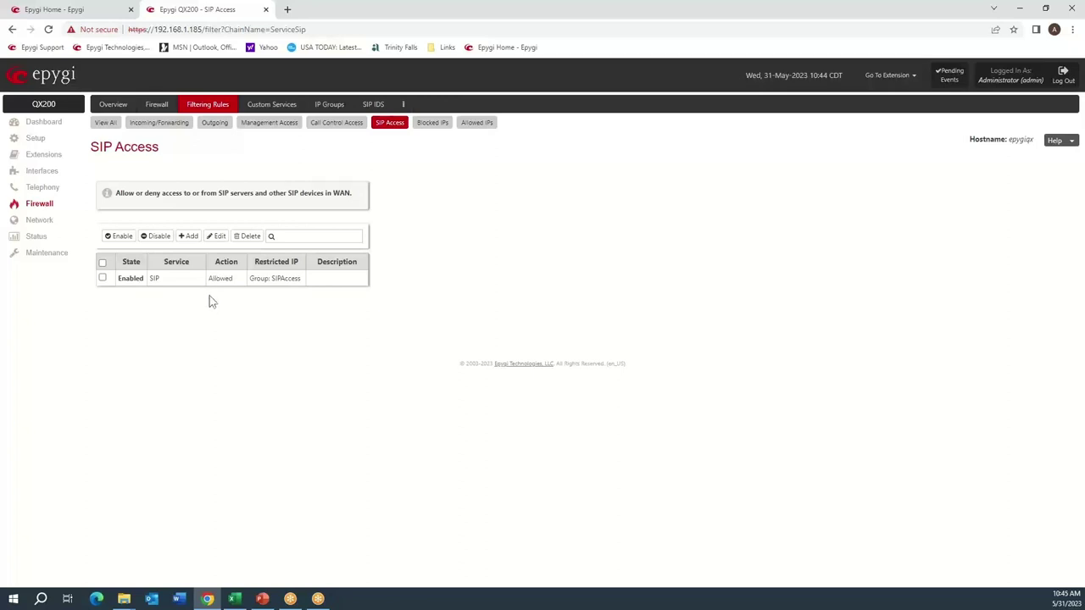
{"action": "triple_click", "coordinate": [275, 278]}
{"action": "left_click", "coordinate": [305, 297]}
Check the SIPAccess IP group's member addresses, return to SIP Access rules, then switch to PowerPoint.
{"action": "left_click", "coordinate": [328, 105]}
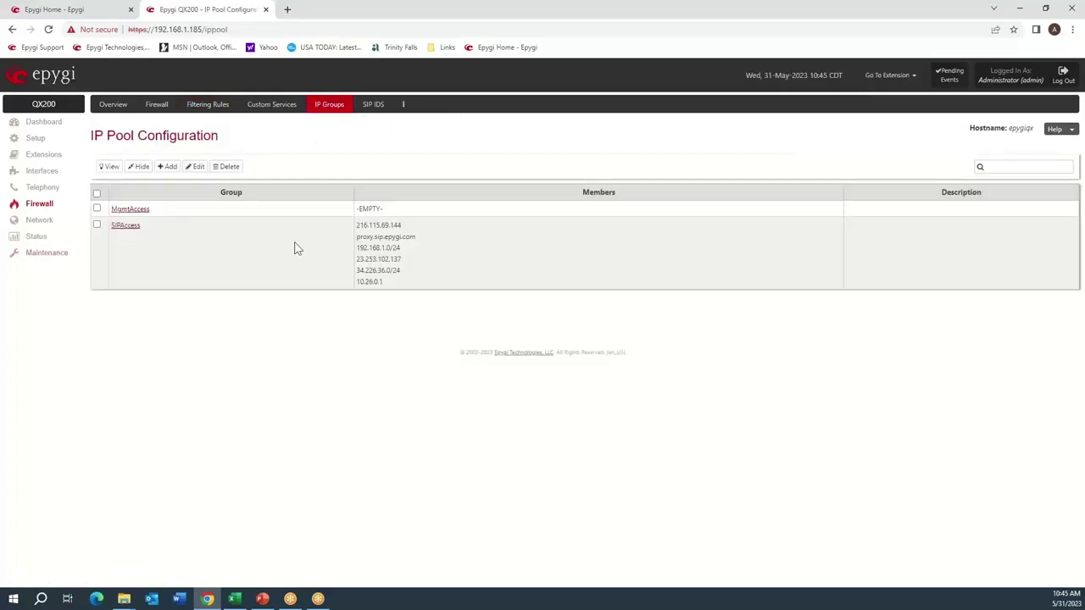
{"action": "left_click_drag", "start_coordinate": [355, 223], "coordinate": [381, 284]}
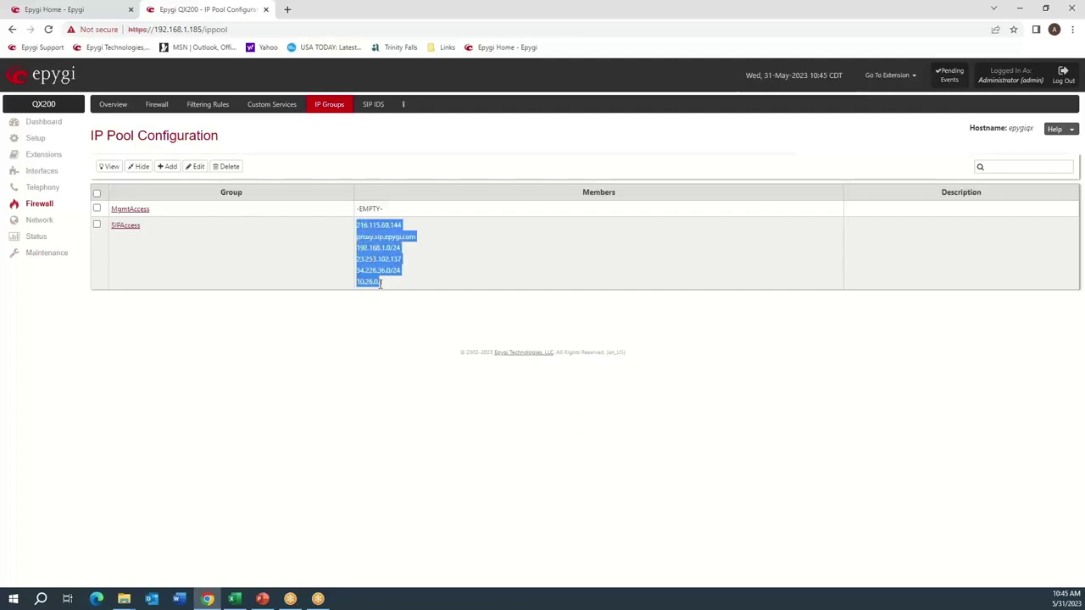
{"action": "left_click", "coordinate": [320, 325]}
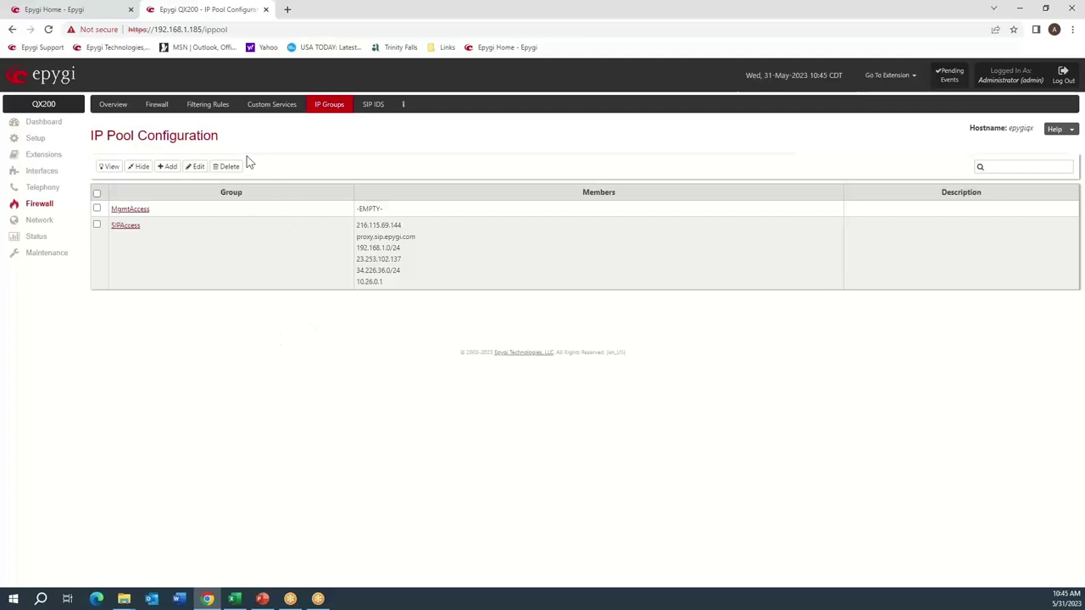
{"action": "left_click", "coordinate": [218, 108]}
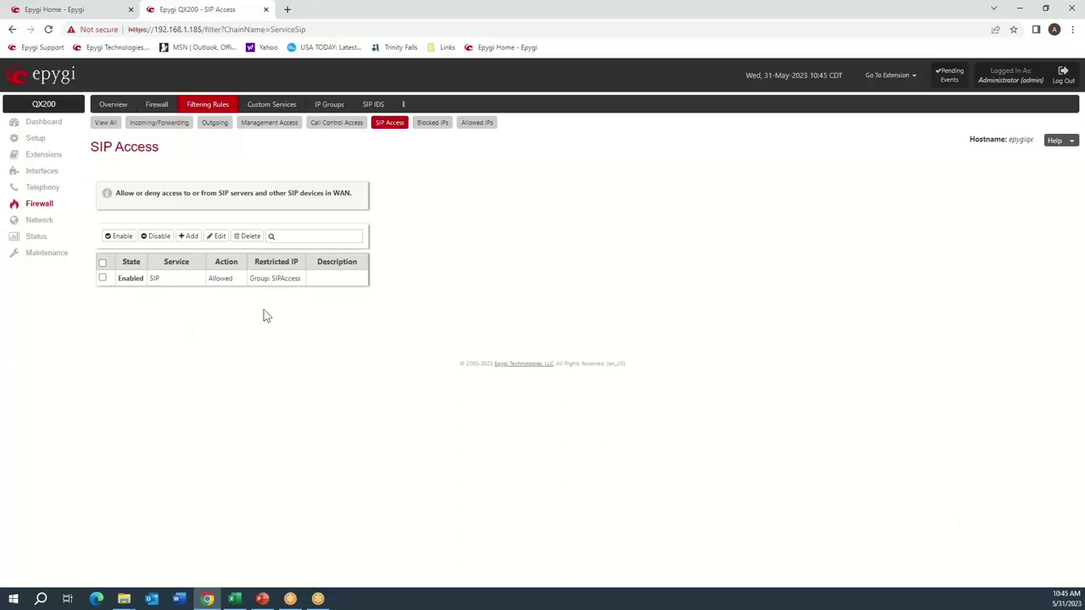
{"action": "key", "text": "alt+Tab"}
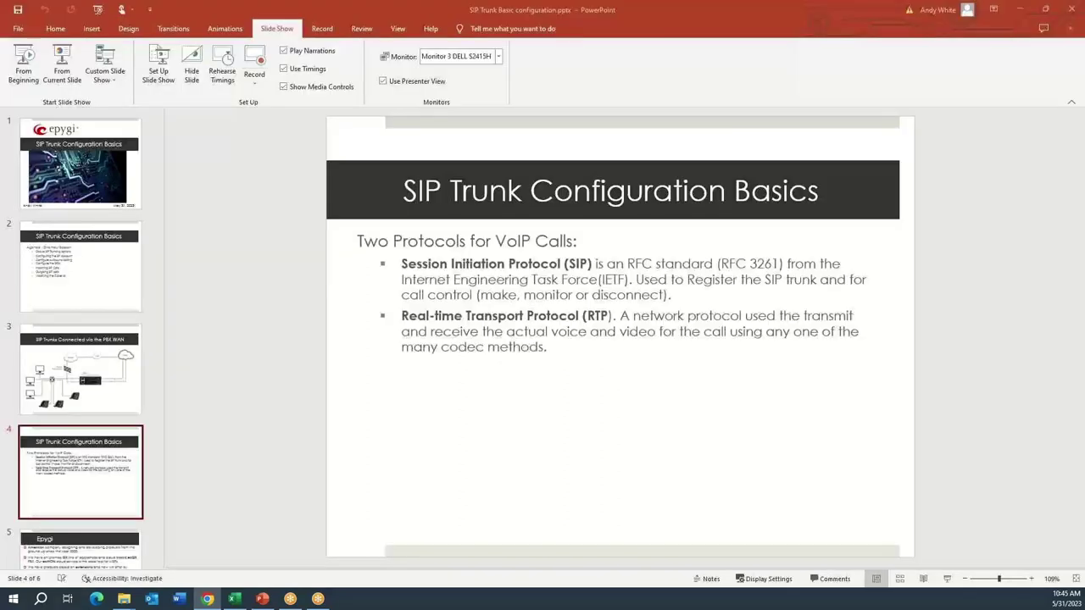